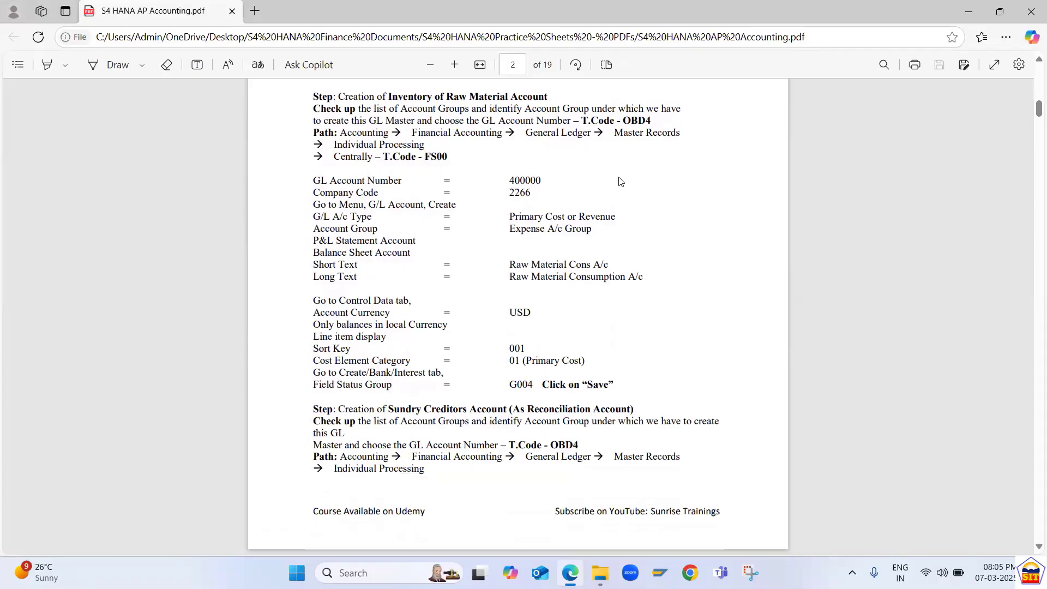
Switch from the PDF notes to SAP Easy Access and open transaction FS00 for central G/L account maintenance.
{"action": "scroll", "coordinate": [620, 182], "scroll_direction": "up", "scroll_amount": 1}
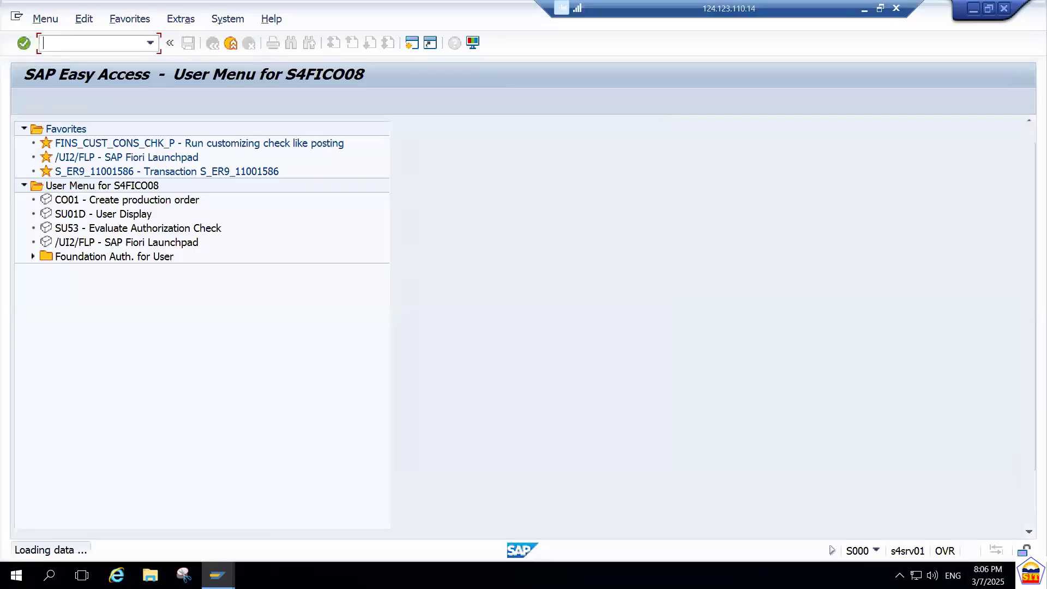
{"action": "type", "text": "fs00"}
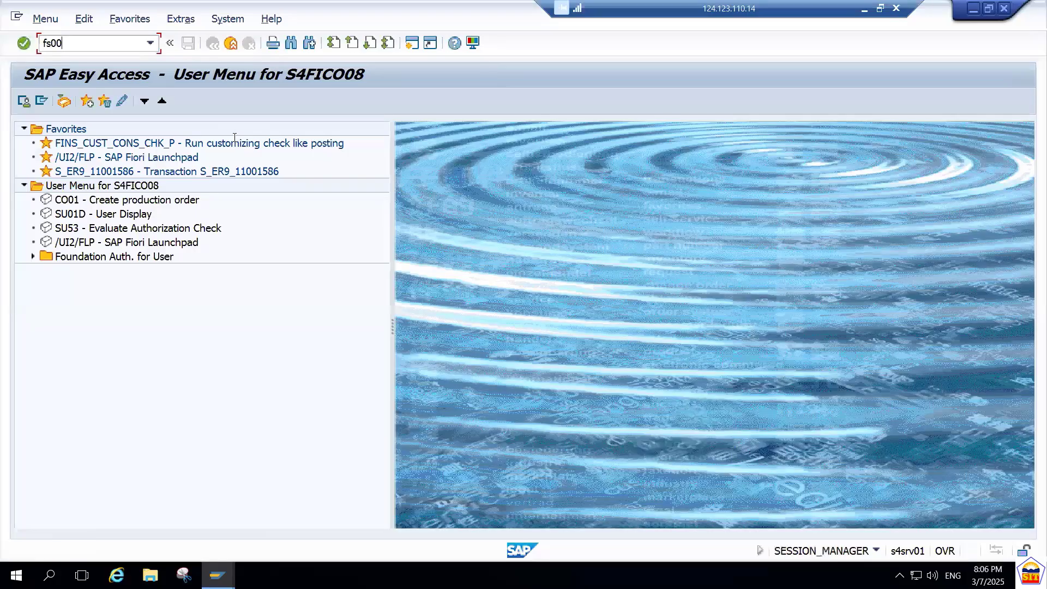
{"action": "key", "text": "Return"}
Open a second SAP session and run transaction OBD4 to show the G/L account groups.
{"action": "key", "text": "ctrl+n"}
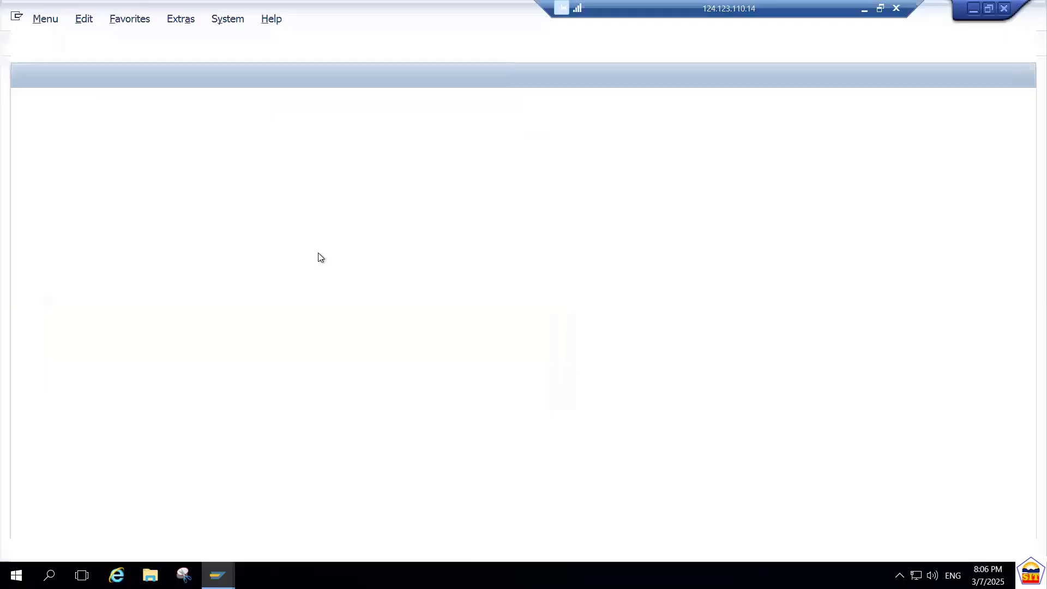
{"action": "type", "text": "obde"}
{"action": "key", "text": "Return"}
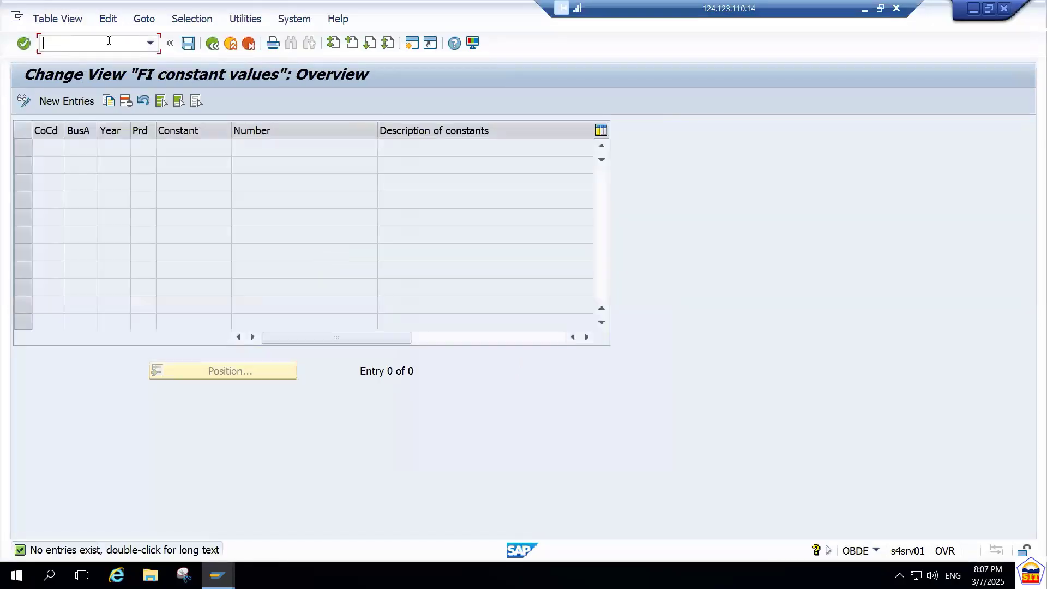
{"action": "type", "text": "/nobd4"}
{"action": "key", "text": "Return"}
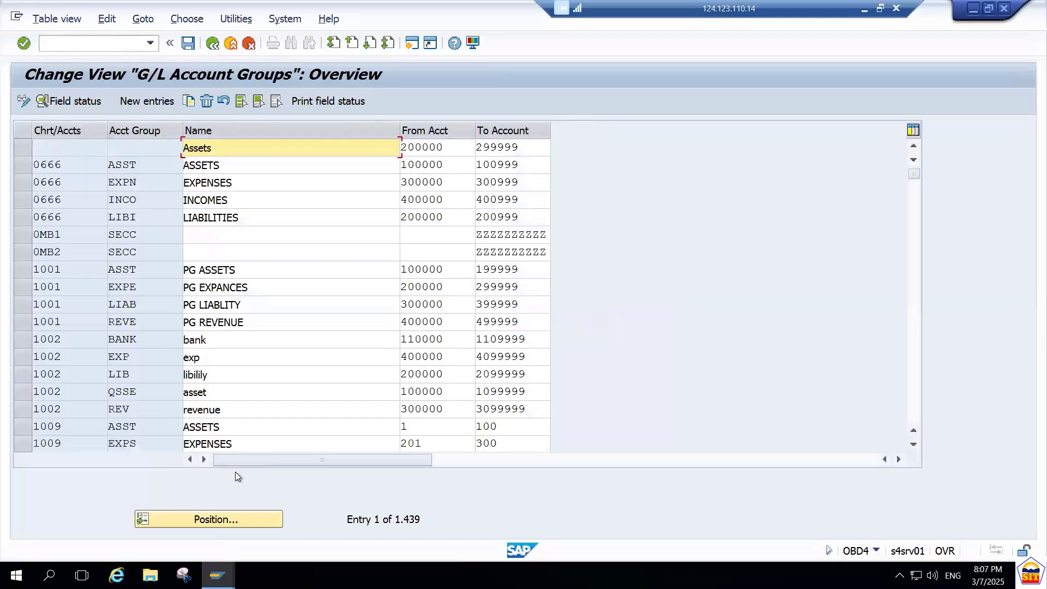
Position the account group list at chart of accounts 9090 and check the Liability A/c Group's number range.
{"action": "left_click", "coordinate": [247, 519]}
{"action": "type", "text": "9090"}
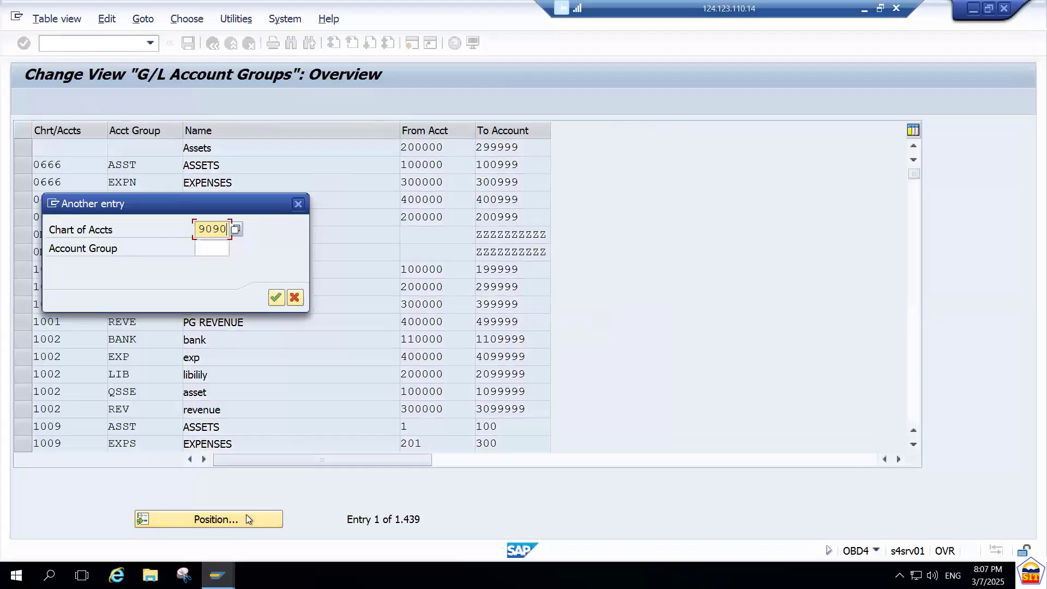
{"action": "key", "text": "Return"}
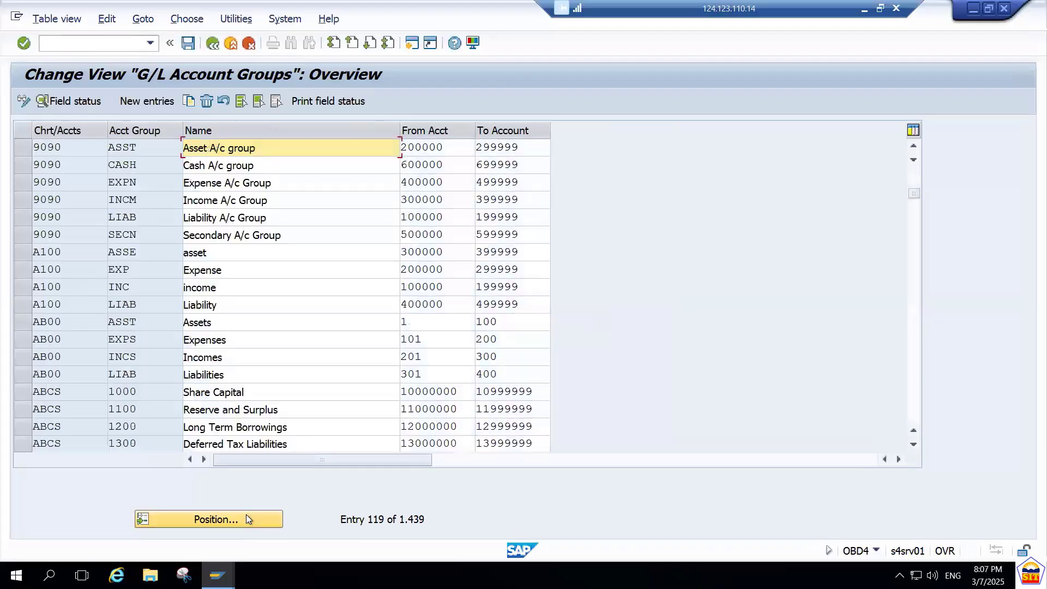
{"action": "left_click", "coordinate": [22, 218]}
{"action": "left_click", "coordinate": [443, 218]}
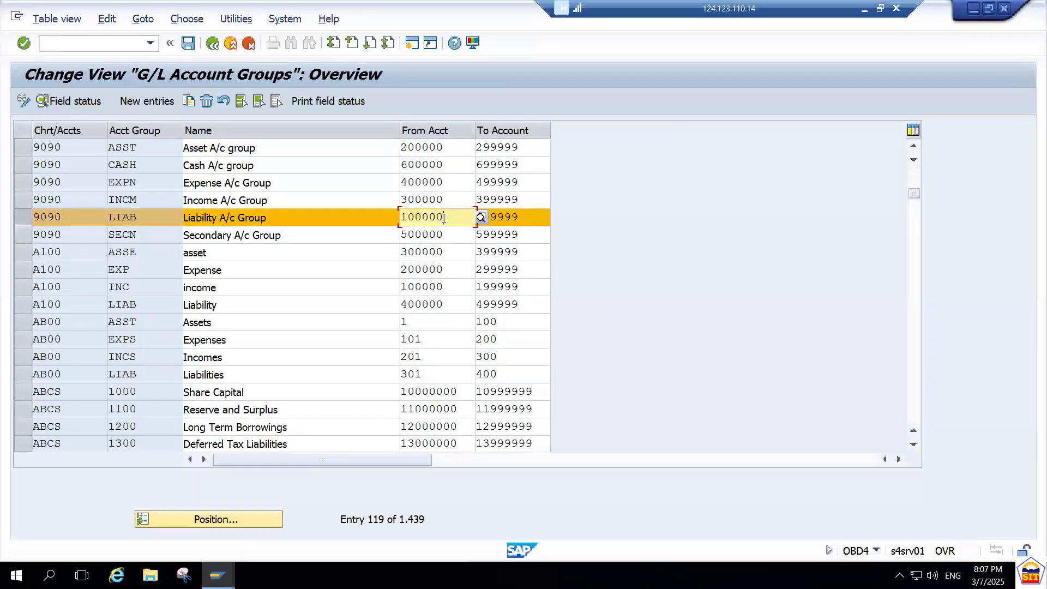
{"action": "left_click", "coordinate": [533, 217]}
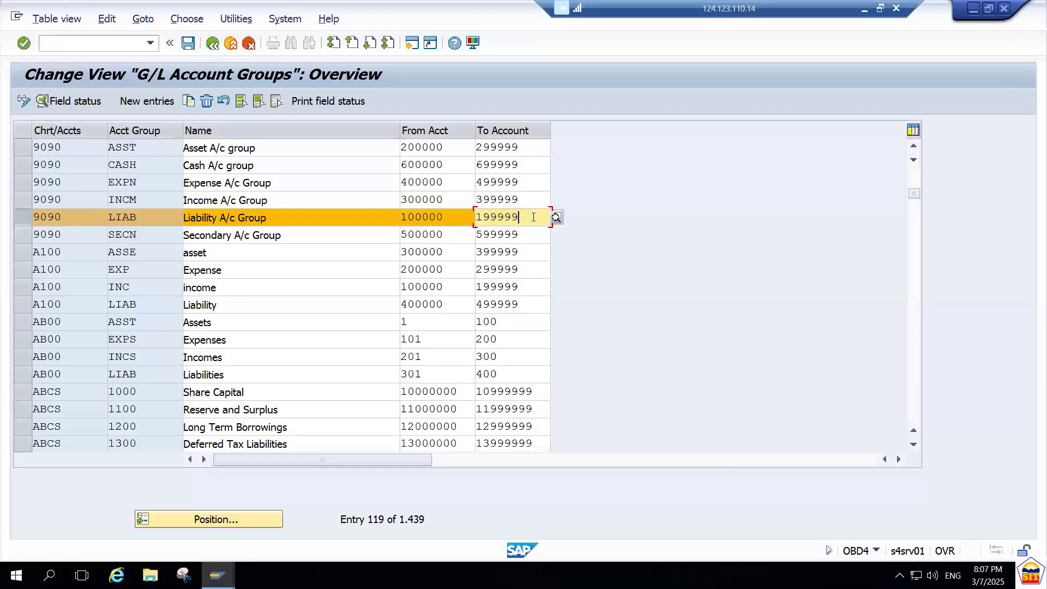
Return to the FS00 session and start creating G/L account 100500 in company code 9090.
{"action": "key", "text": "alt+Tab"}
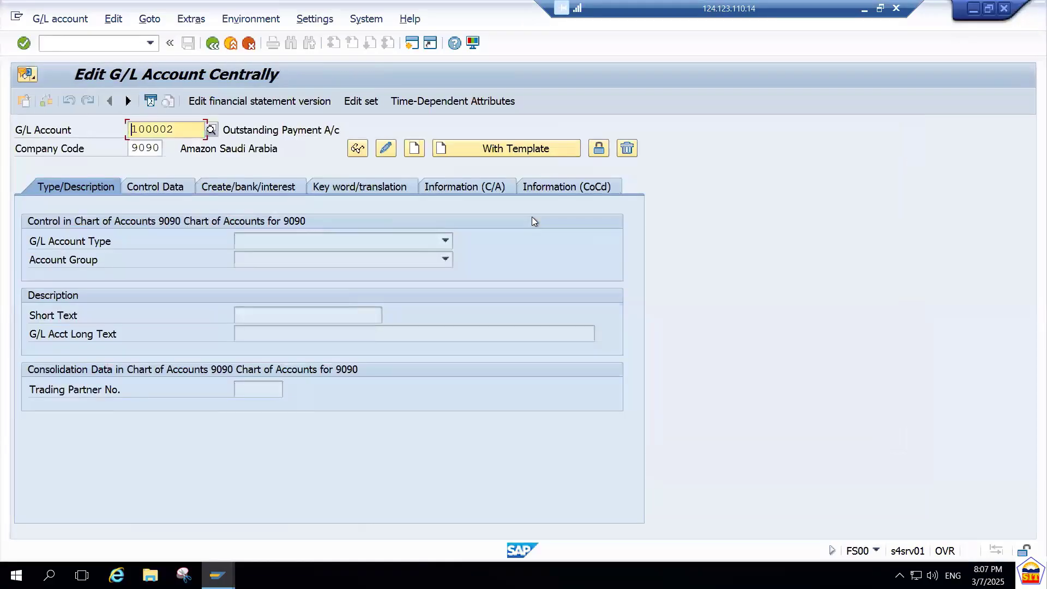
{"action": "key", "text": "Delete"}
{"action": "key", "text": "Delete"}
{"action": "key", "text": "Delete"}
{"action": "key", "text": "Delete"}
{"action": "key", "text": "Delete"}
{"action": "key", "text": "Delete"}
{"action": "type", "text": "100500"}
{"action": "key", "text": "Tab"}
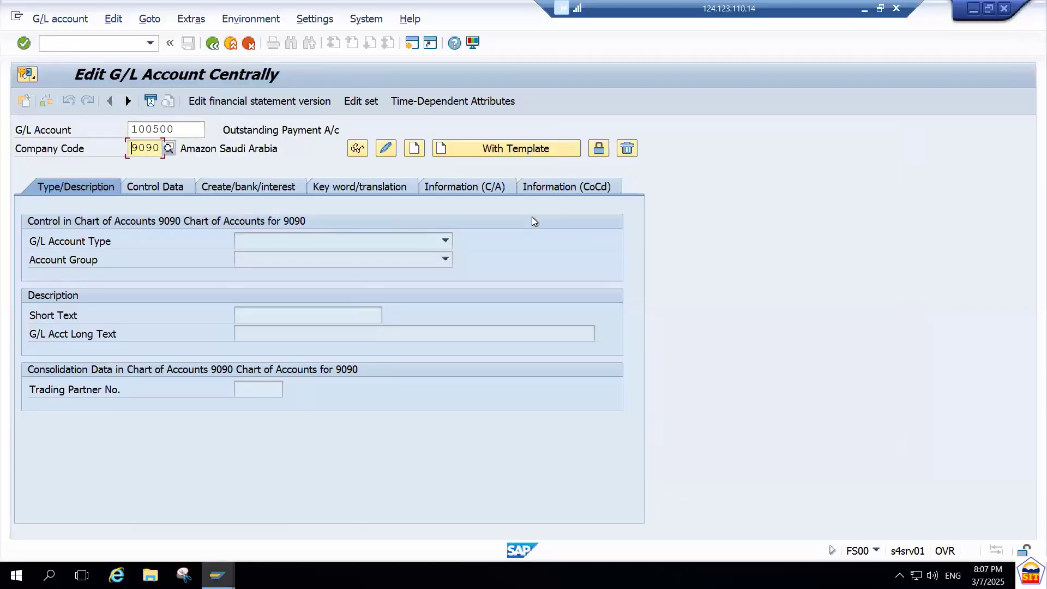
{"action": "left_click", "coordinate": [414, 149]}
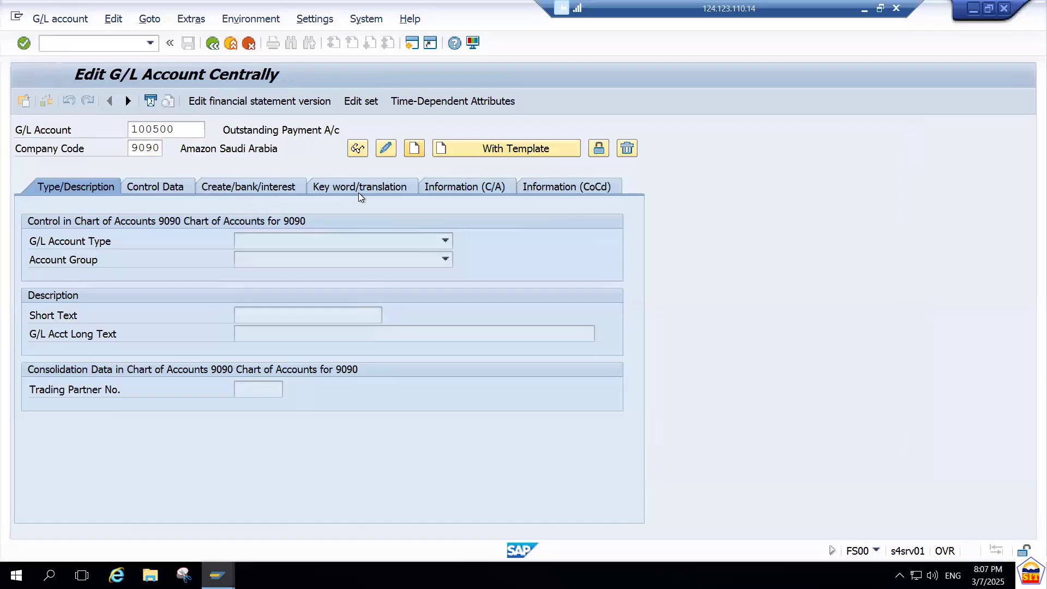
Set the G/L account type to Balance Sheet Account and the account group to LIAB Liability A/c Group.
{"action": "left_click", "coordinate": [352, 239]}
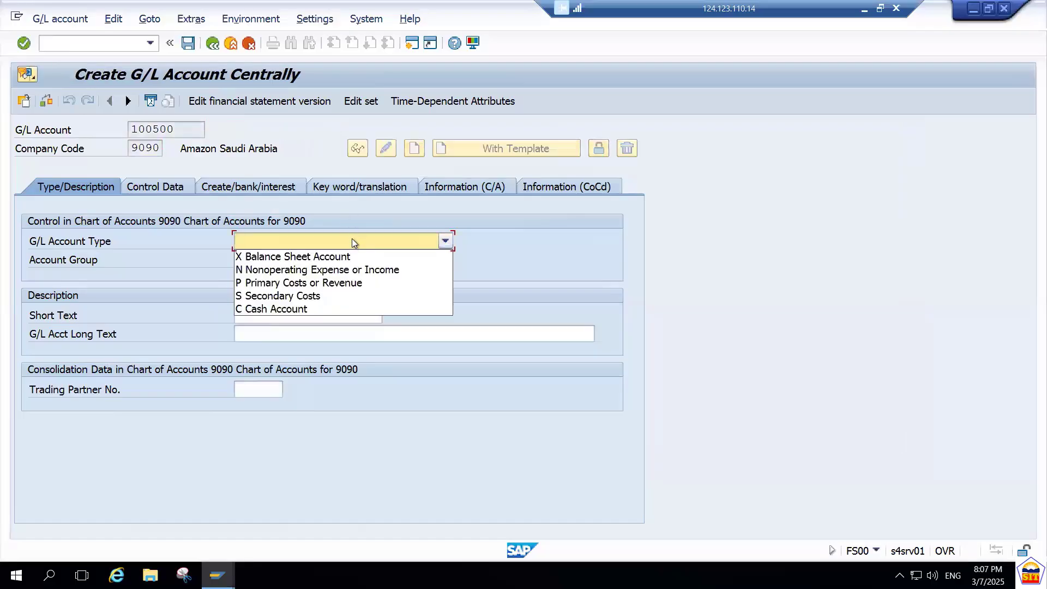
{"action": "left_click", "coordinate": [315, 260]}
{"action": "left_click", "coordinate": [306, 260]}
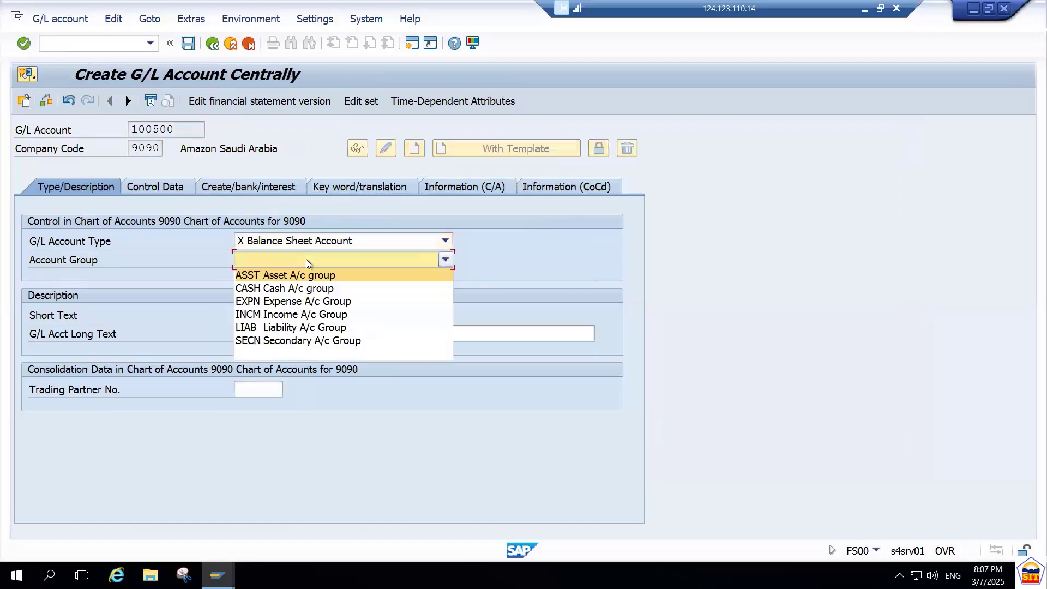
{"action": "left_click", "coordinate": [293, 326]}
Enter "Sr. Creditor A/c" as both the short text and the G/L account long text.
{"action": "left_click", "coordinate": [285, 315]}
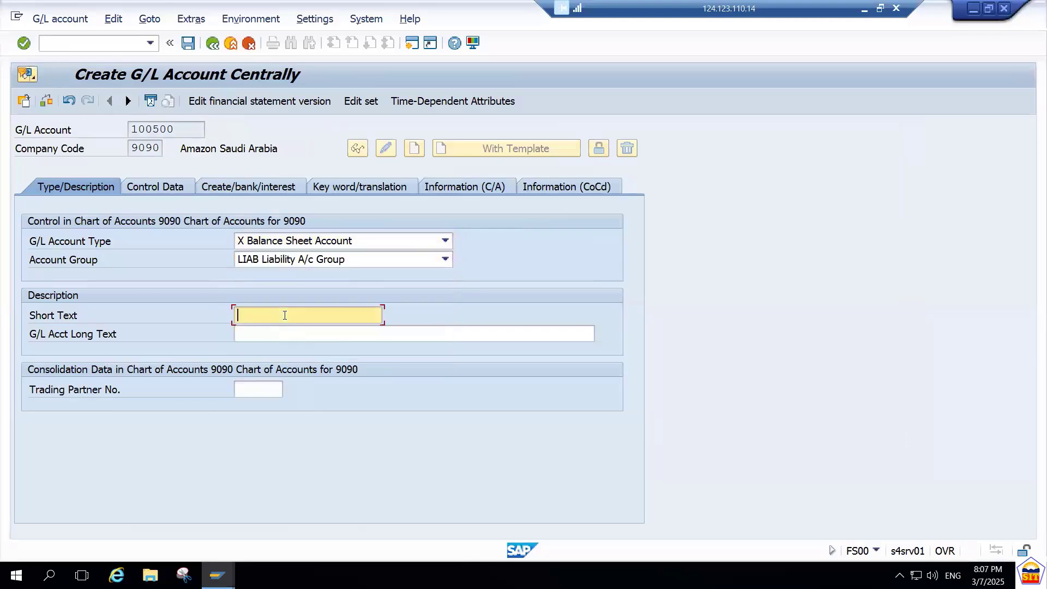
{"action": "type", "text": "Sr."}
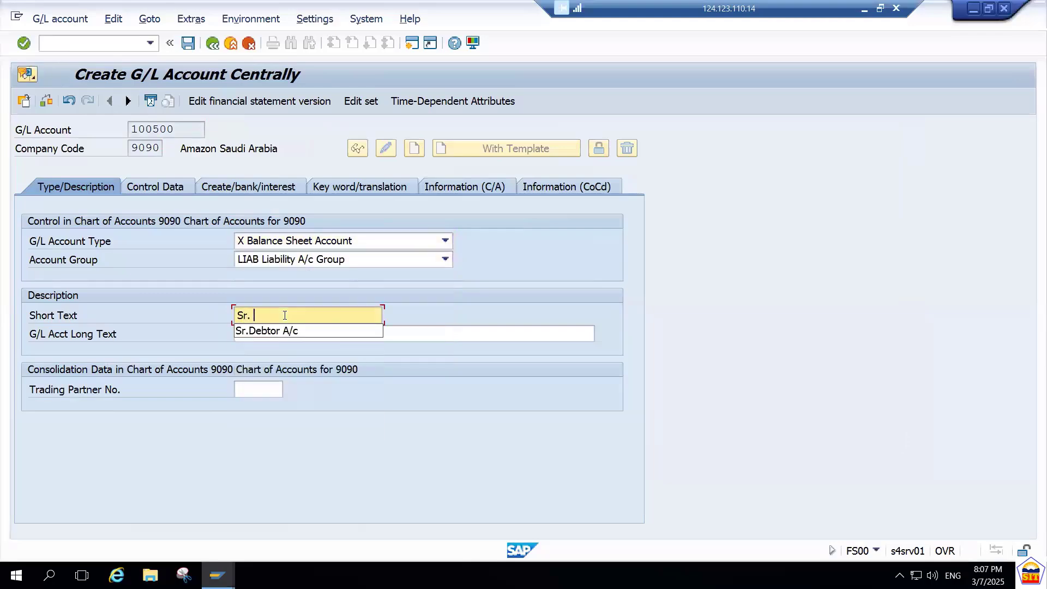
{"action": "type", "text": " Credi"}
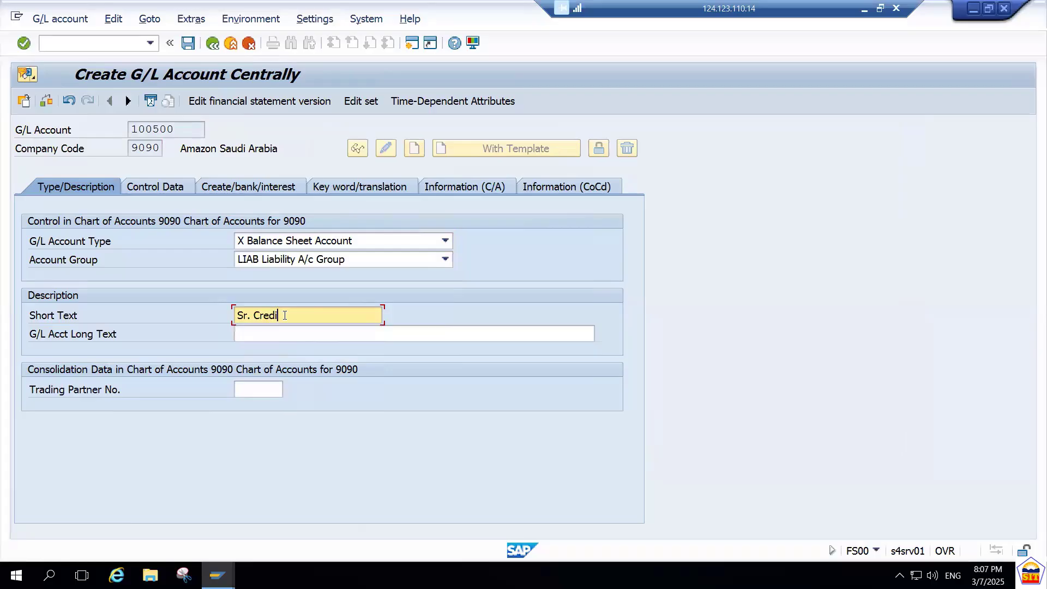
{"action": "type", "text": "tor A/c"}
{"action": "key", "text": "ctrl+a"}
{"action": "key", "text": "ctrl+c"}
{"action": "key", "text": "Tab"}
{"action": "key", "text": "ctrl+v"}
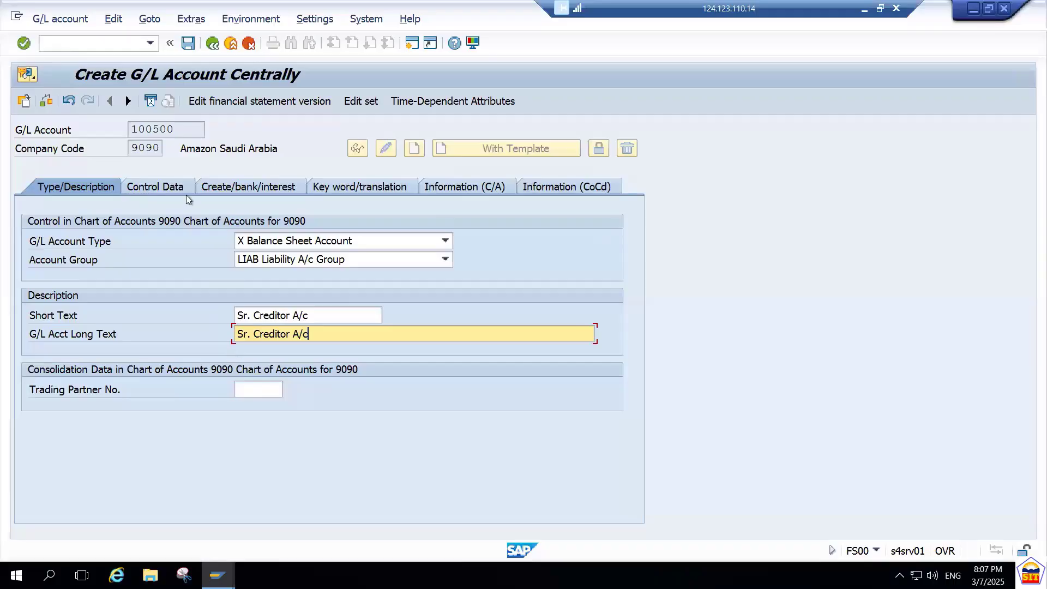
In the account's control data, set the reconciliation account type to K Vendors.
{"action": "left_click", "coordinate": [159, 187]}
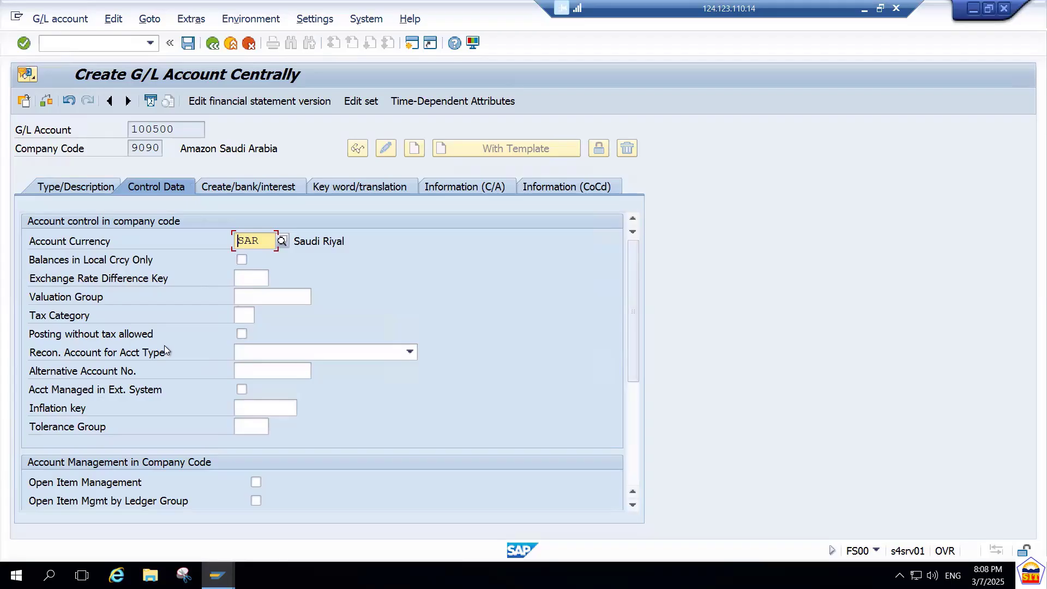
{"action": "left_click", "coordinate": [289, 353]}
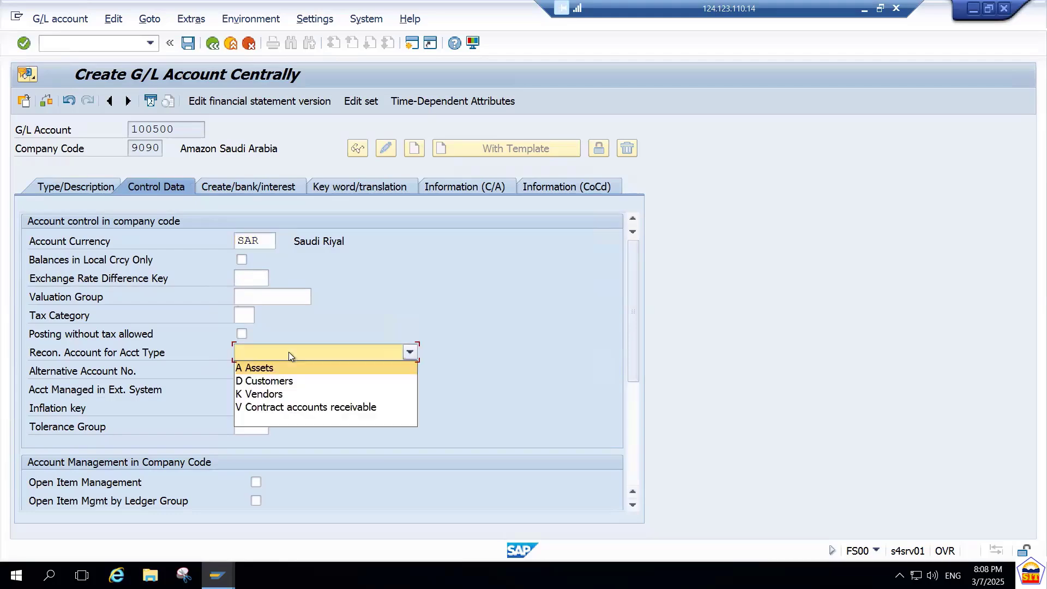
{"action": "left_click", "coordinate": [279, 395]}
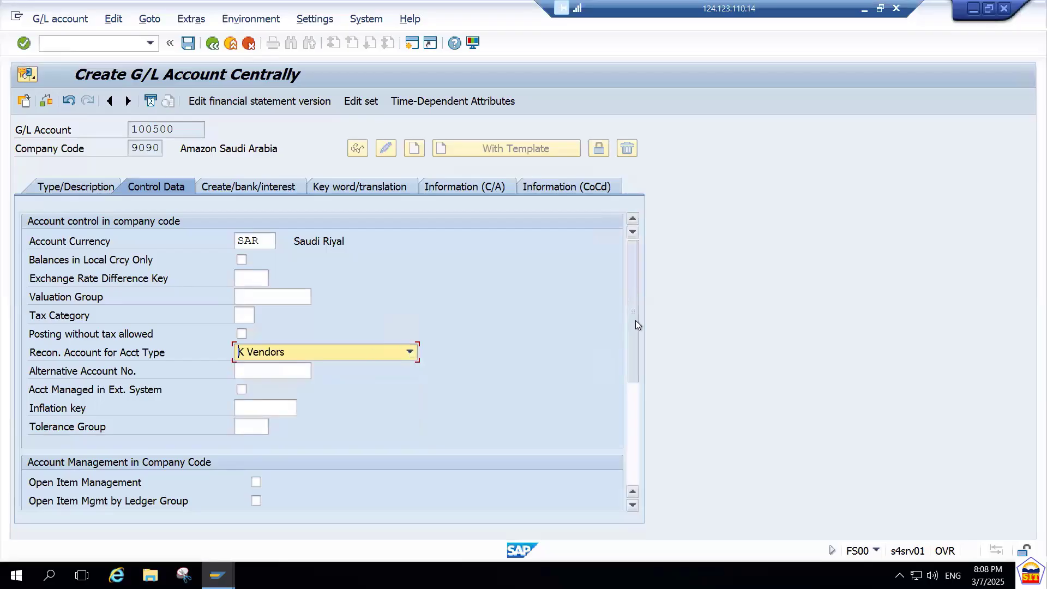
Set the account's sort key to 001.
{"action": "scroll", "coordinate": [636, 324], "scroll_direction": "down", "scroll_amount": 2}
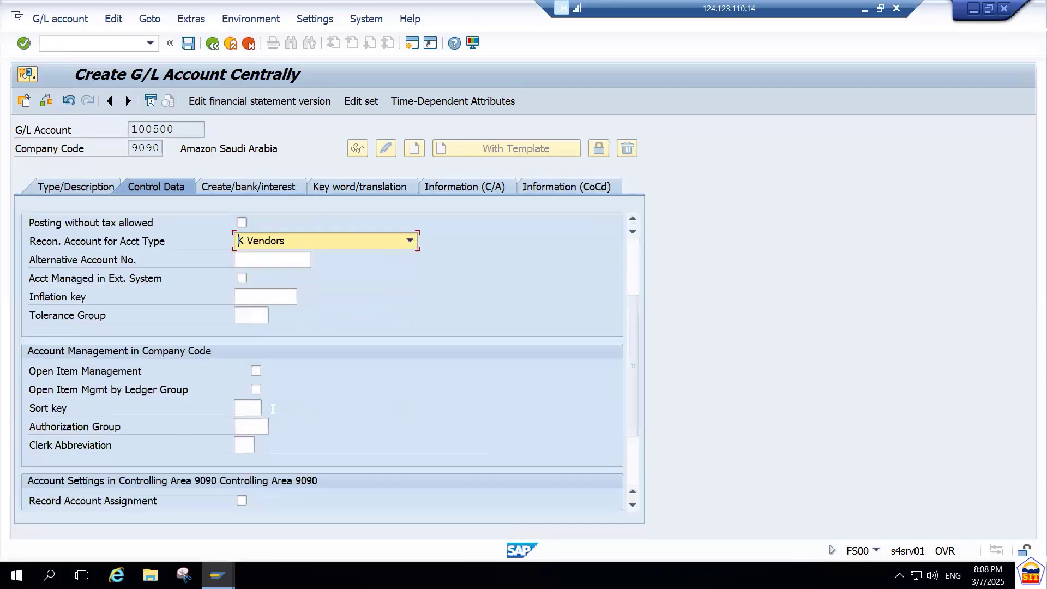
{"action": "left_click", "coordinate": [247, 407]}
{"action": "type", "text": "001"}
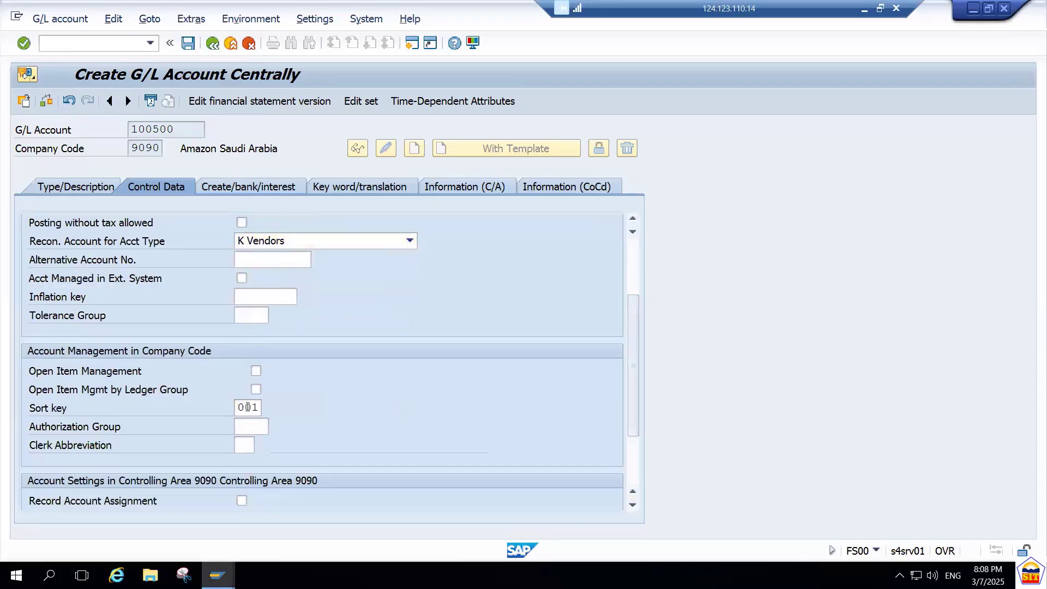
{"action": "key", "text": "Return"}
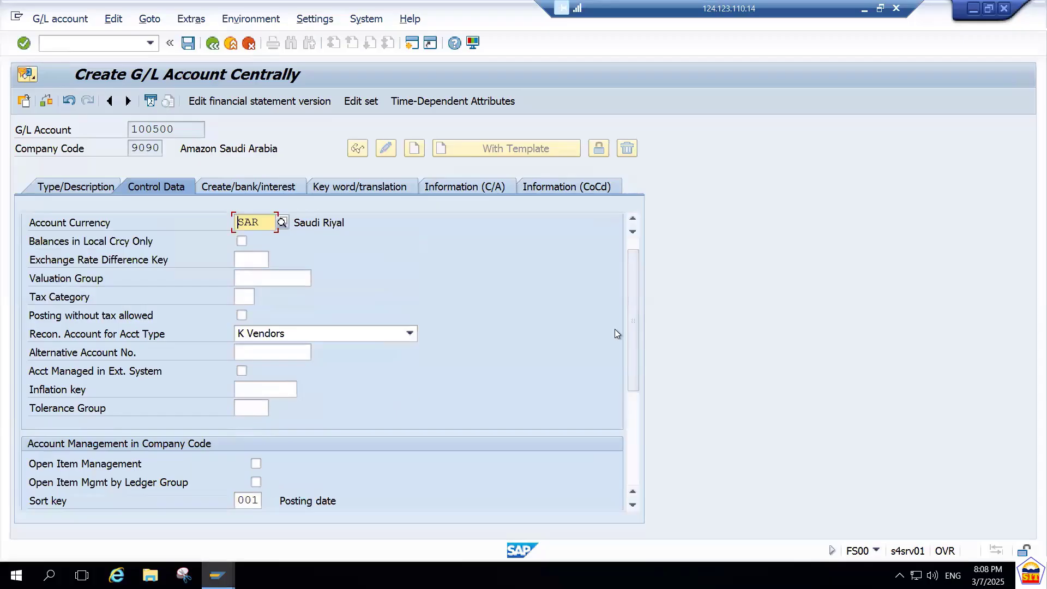
Change the account's sort key to 012 Vendor number, choosing it from the list of possible sort keys.
{"action": "left_click_drag", "start_coordinate": [634, 327], "coordinate": [637, 401]}
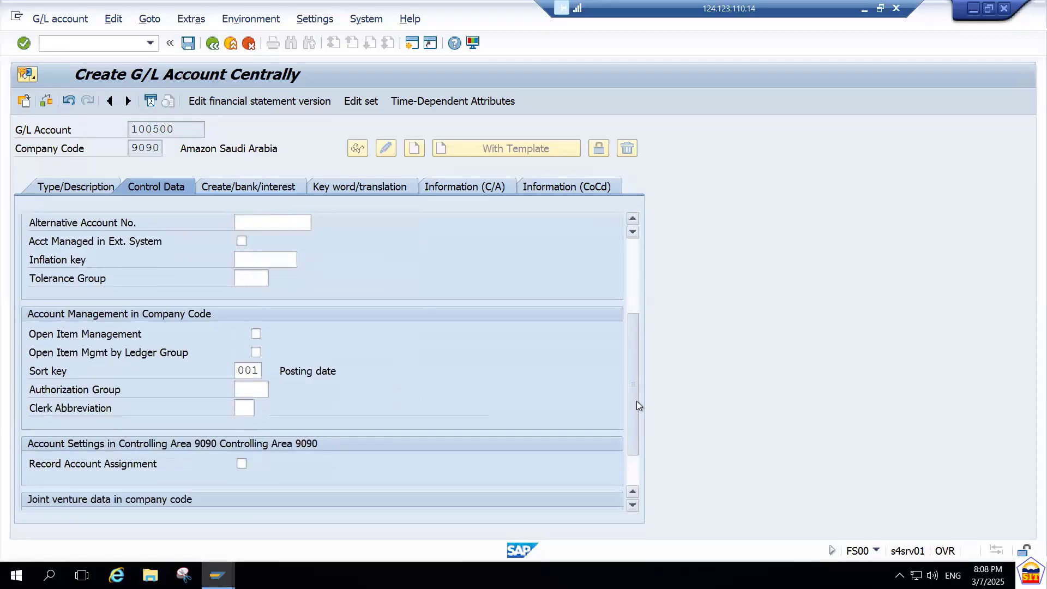
{"action": "left_click", "coordinate": [260, 352]}
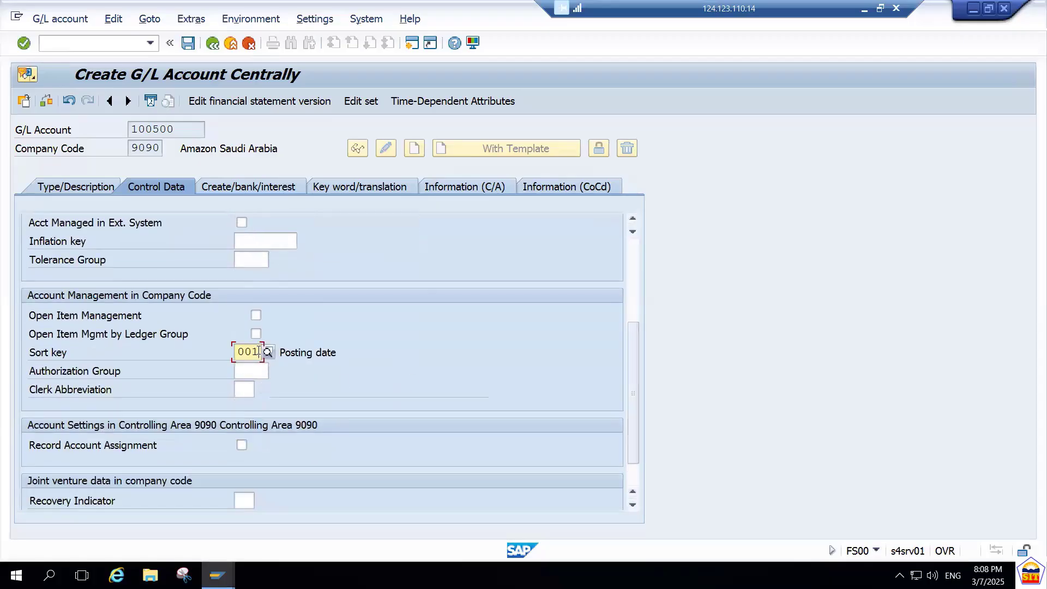
{"action": "left_click_drag", "start_coordinate": [176, 130], "coordinate": [132, 134]}
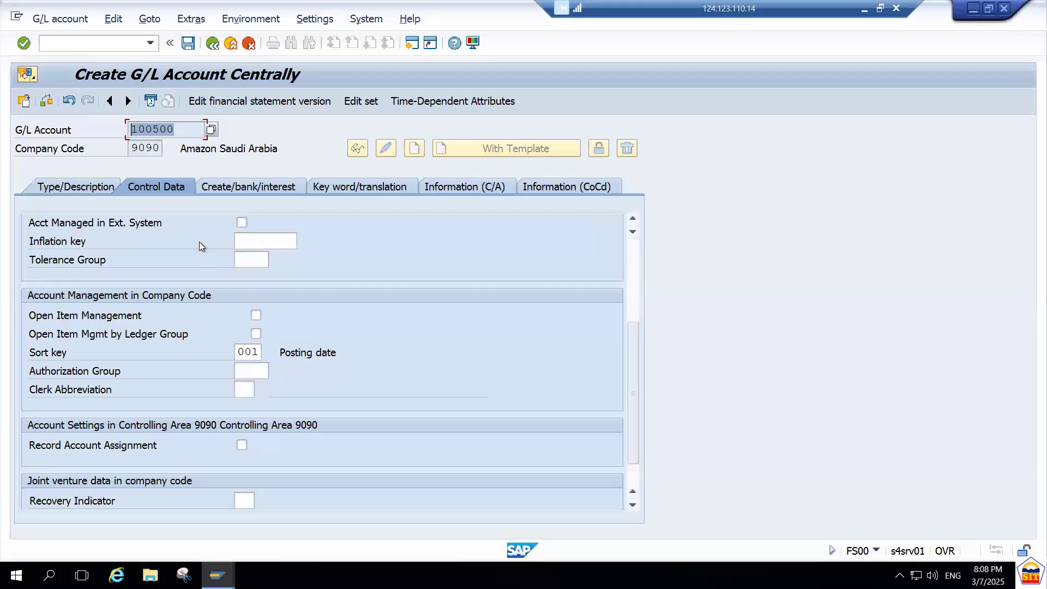
{"action": "left_click", "coordinate": [257, 352]}
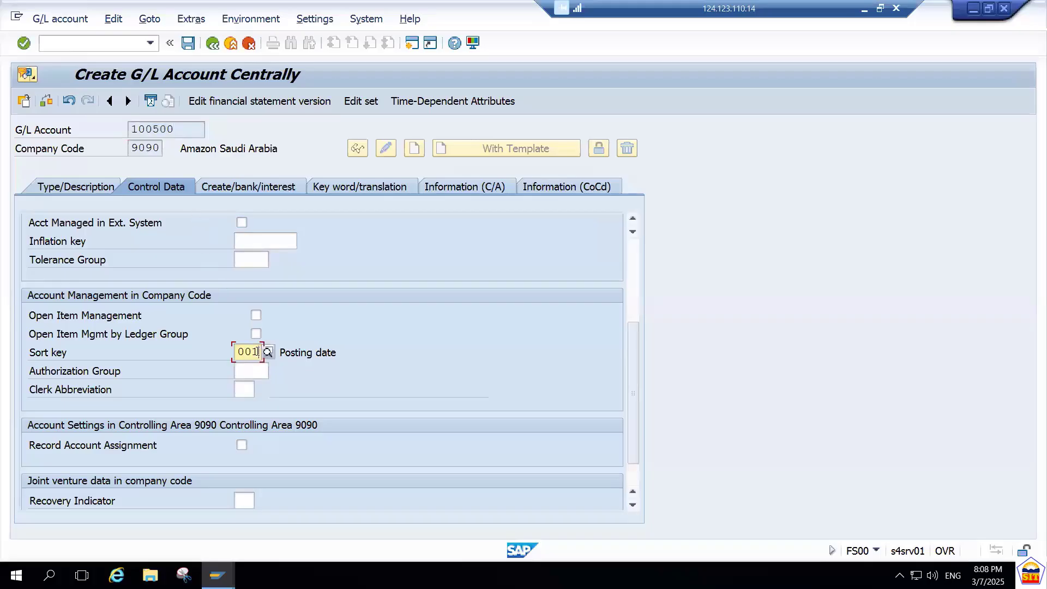
{"action": "left_click", "coordinate": [268, 353]}
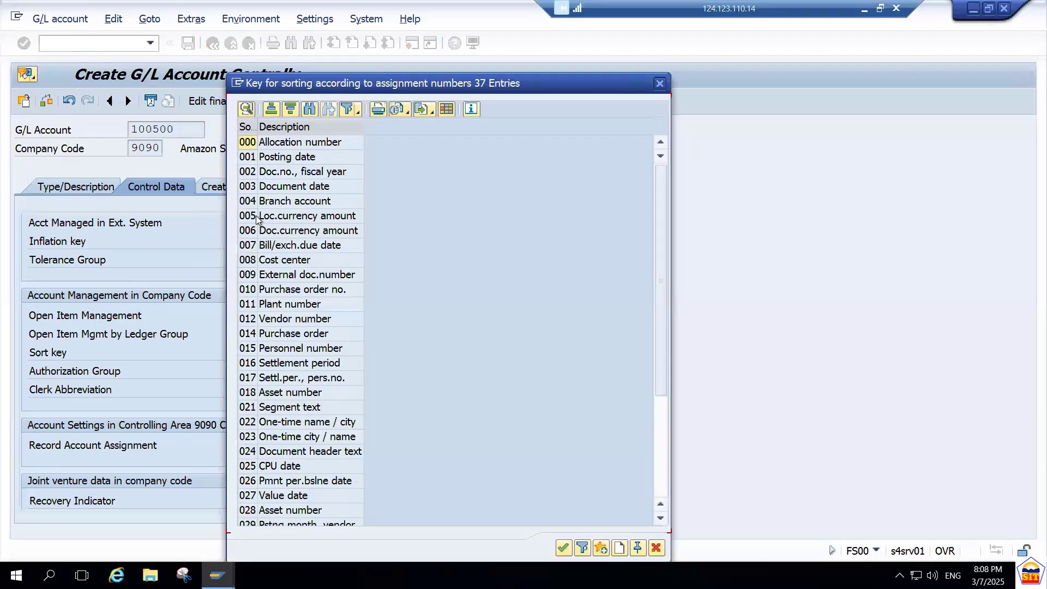
{"action": "left_click", "coordinate": [277, 320]}
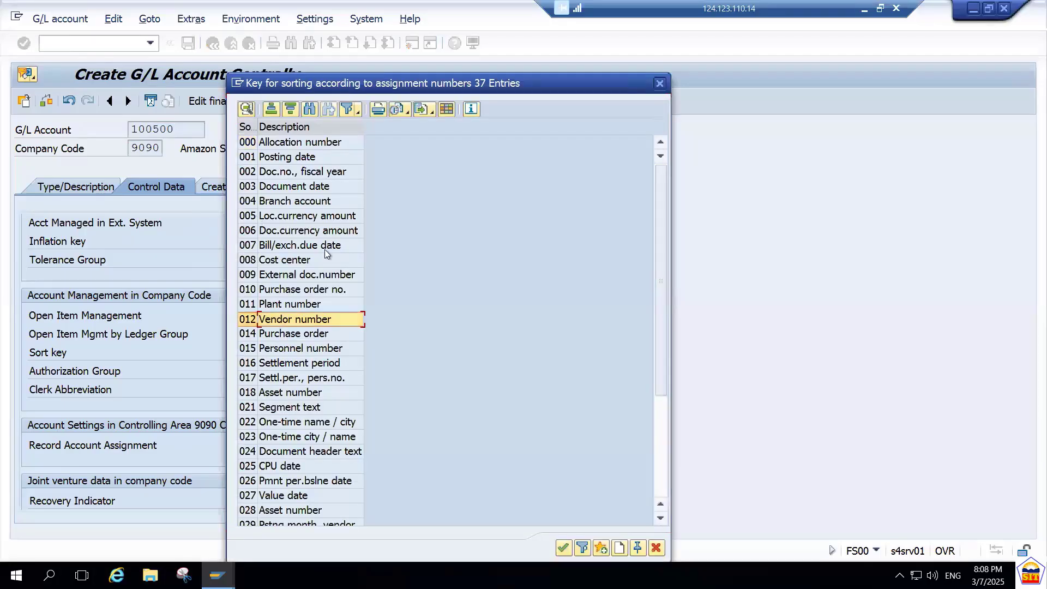
{"action": "left_click_drag", "start_coordinate": [403, 90], "coordinate": [527, 82]}
{"action": "key", "text": "Return"}
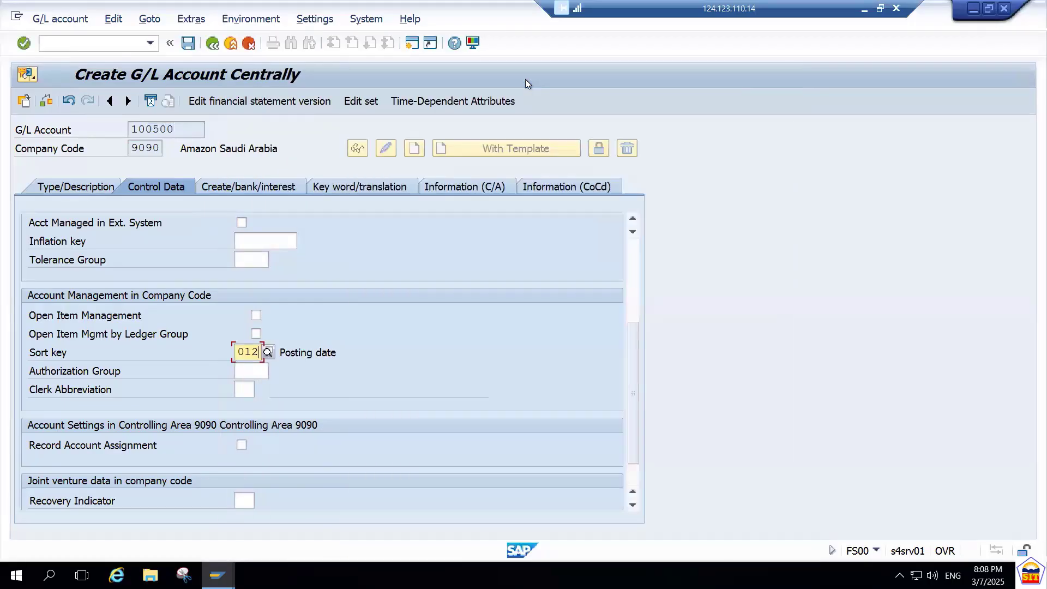
{"action": "key", "text": "Return"}
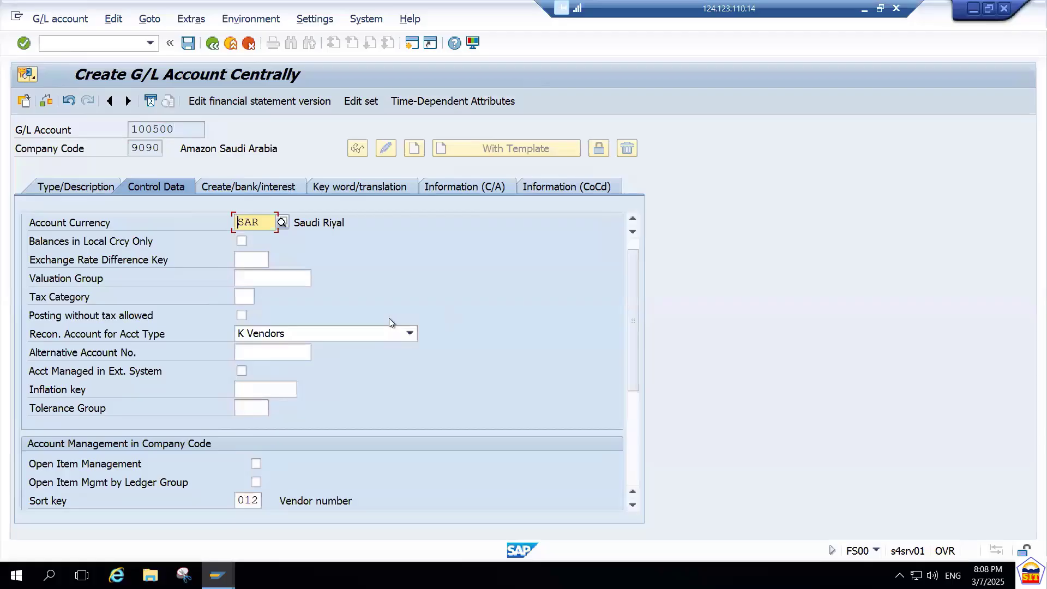
{"action": "left_click_drag", "start_coordinate": [185, 129], "coordinate": [126, 131]}
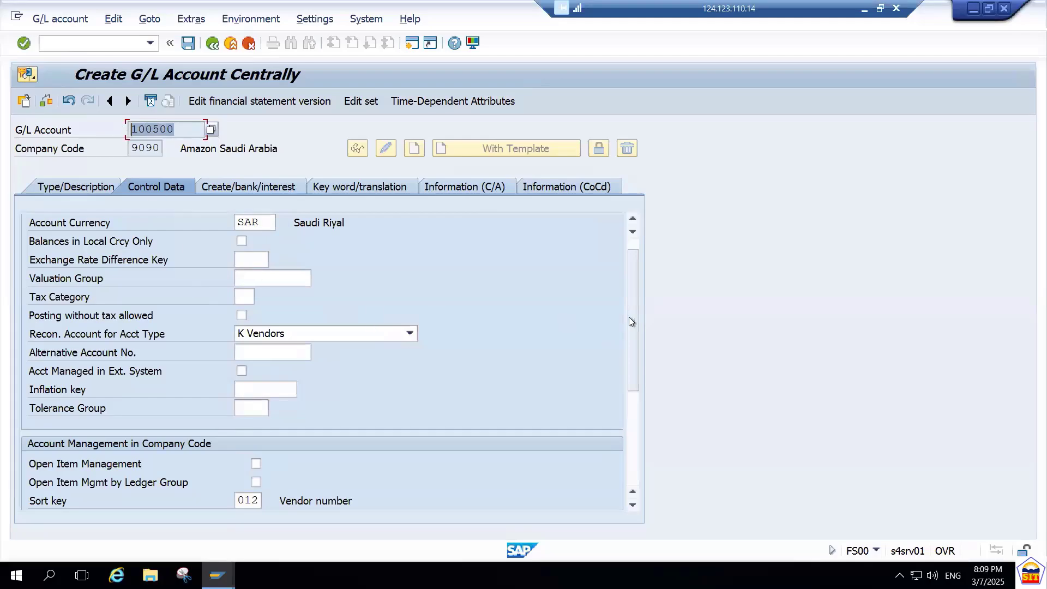
{"action": "left_click_drag", "start_coordinate": [636, 322], "coordinate": [635, 374]}
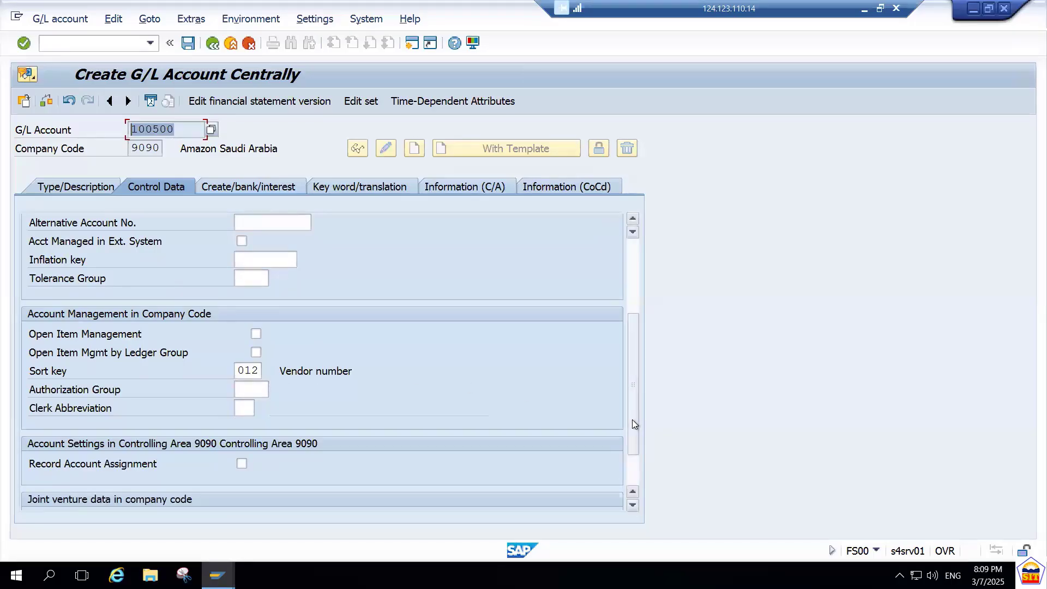
{"action": "left_click_drag", "start_coordinate": [633, 420], "coordinate": [630, 446]}
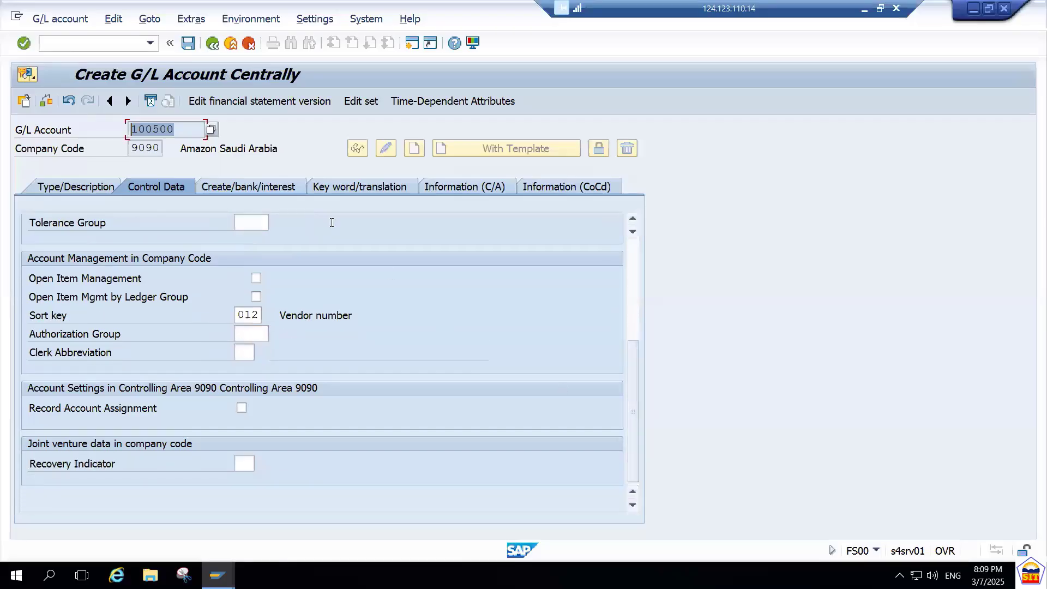
Assign field status group G067 Reconciliation accounts to the creditor account and save the account.
{"action": "left_click", "coordinate": [276, 187]}
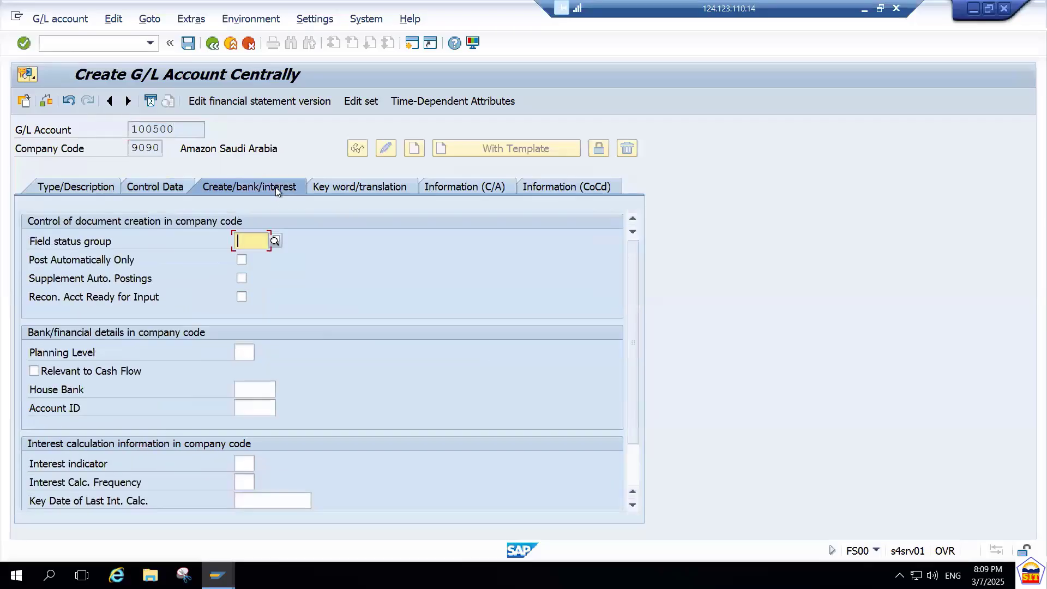
{"action": "left_click", "coordinate": [274, 241]}
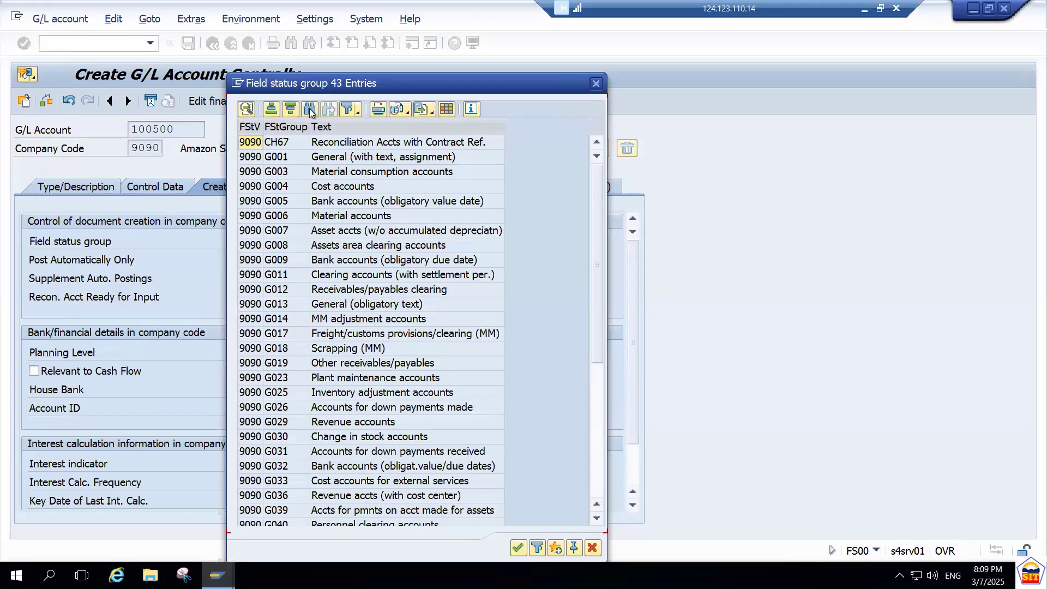
{"action": "left_click", "coordinate": [592, 401]}
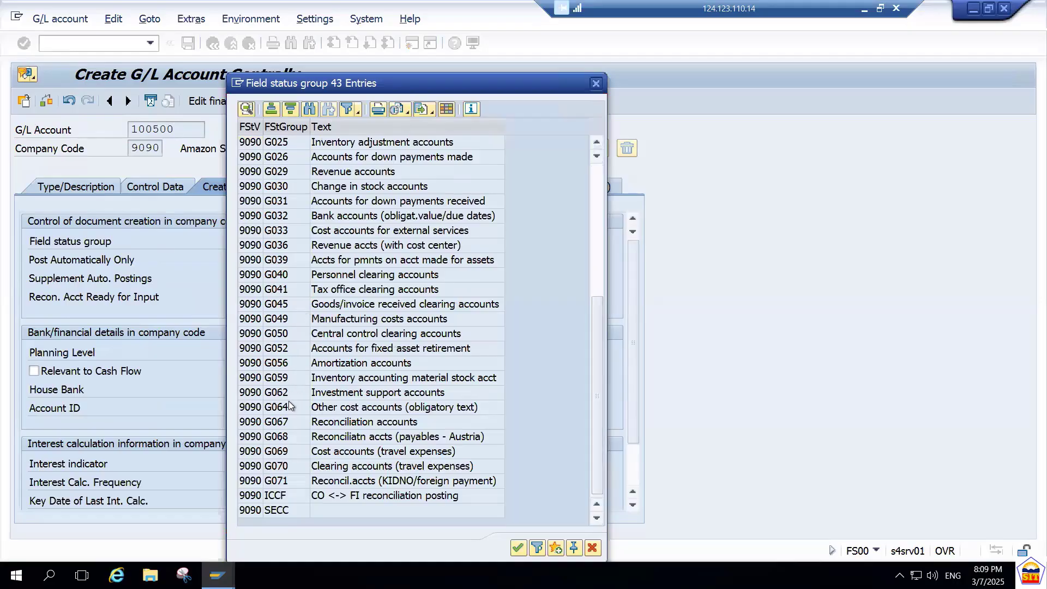
{"action": "left_click", "coordinate": [293, 423]}
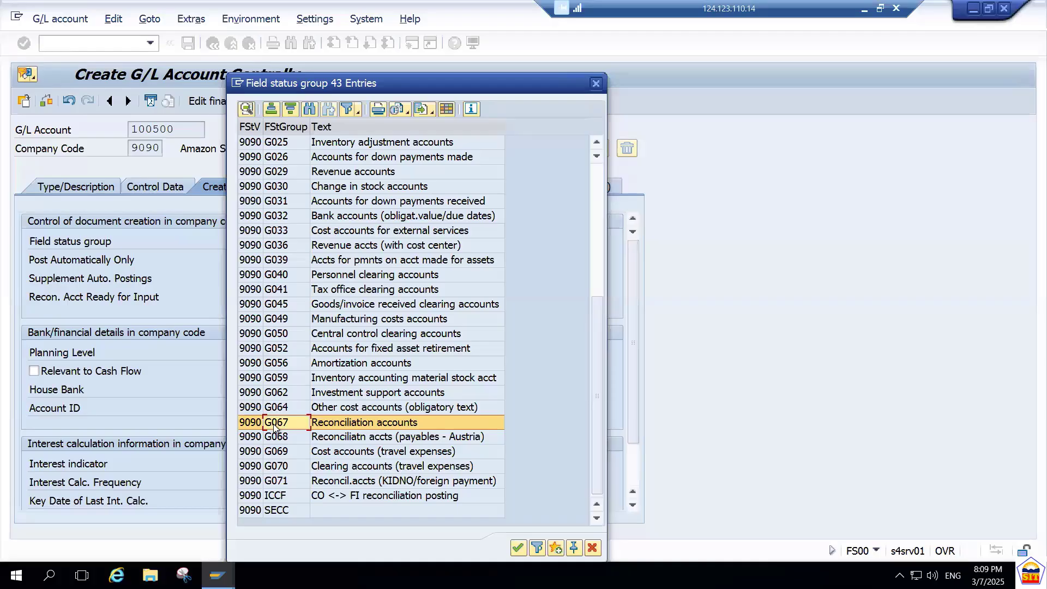
{"action": "double_click", "coordinate": [344, 427]}
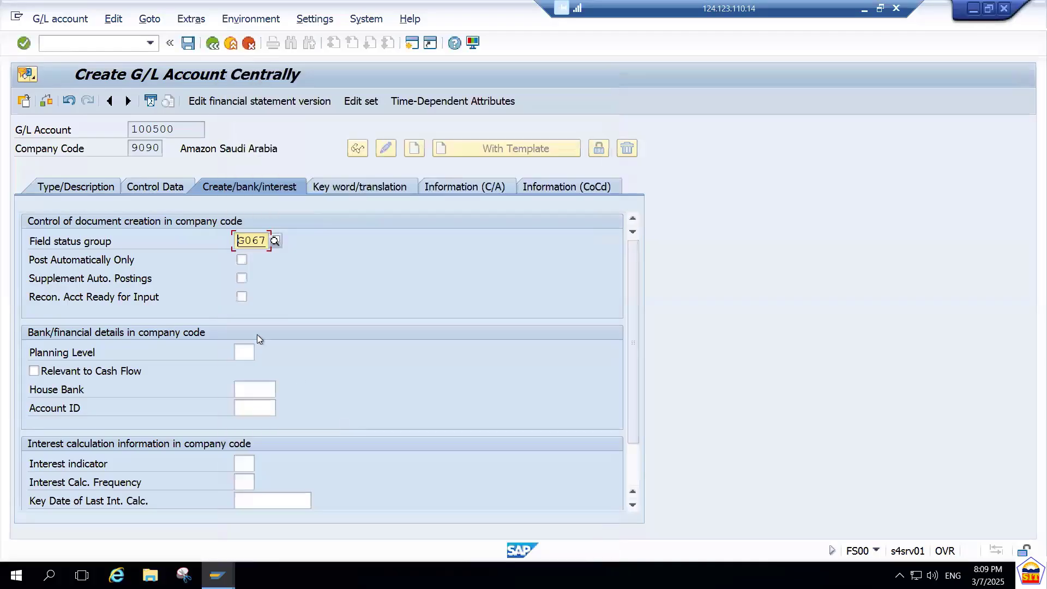
{"action": "key", "text": "Return"}
{"action": "key", "text": "ctrl+s"}
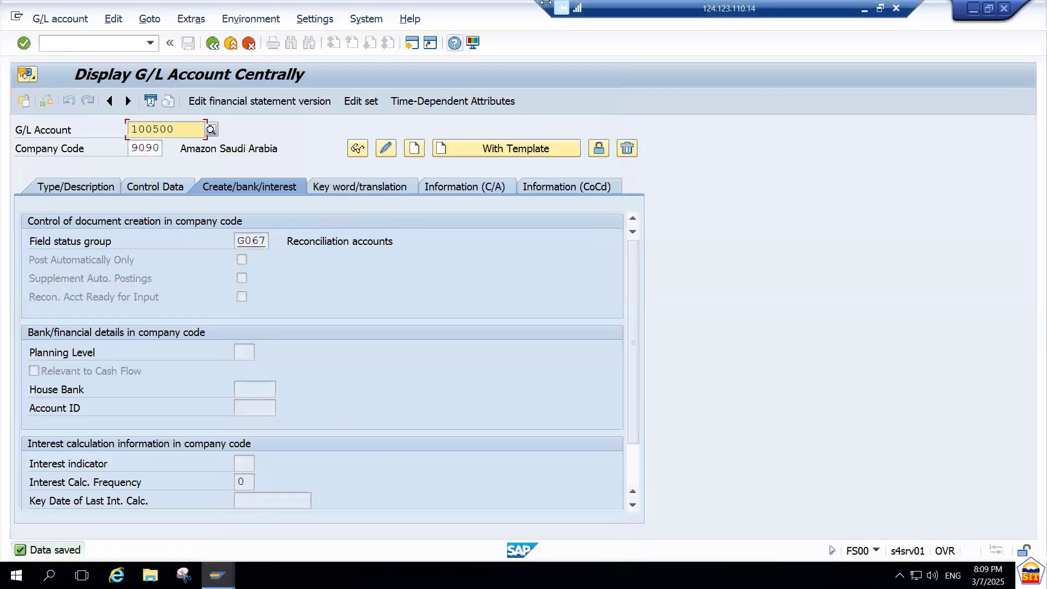
Check the practice sheet's raw material account instructions and the number range of chart 9090's Expense A/c Group.
{"action": "left_click", "coordinate": [864, 11]}
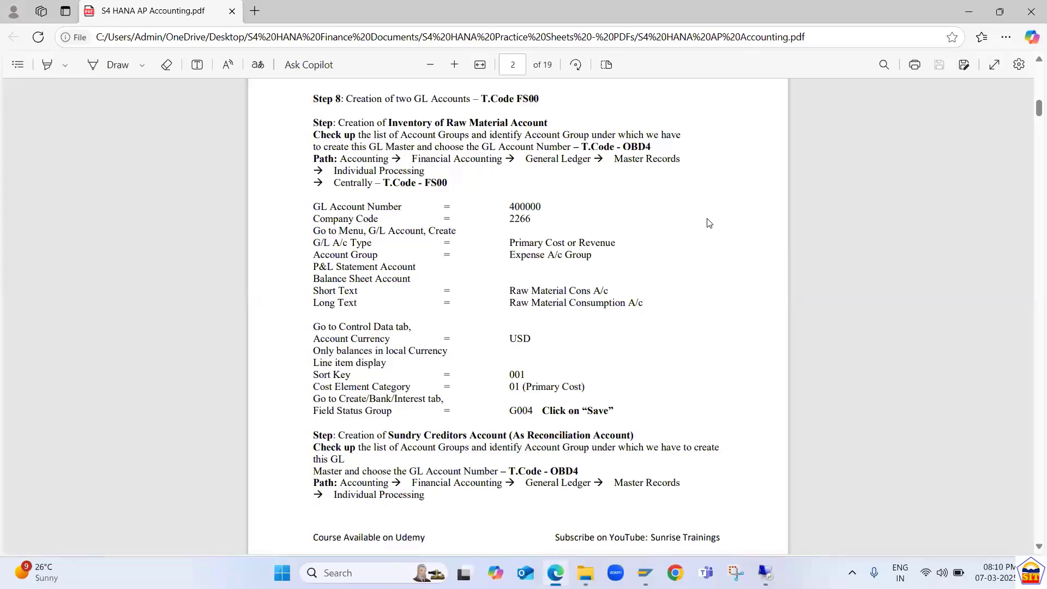
{"action": "key", "text": "alt+Tab"}
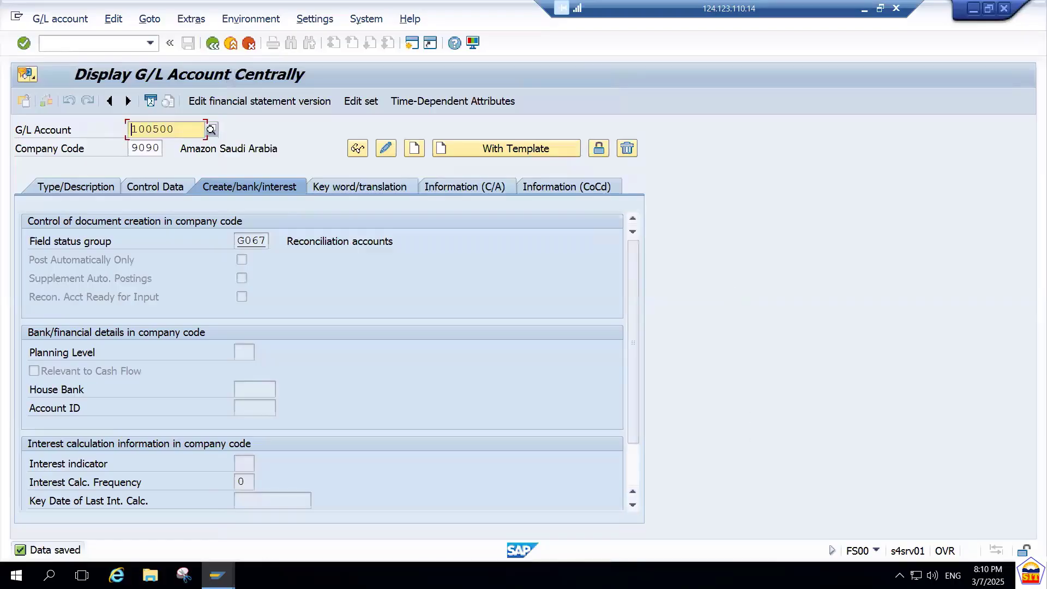
{"action": "left_click", "coordinate": [218, 576]}
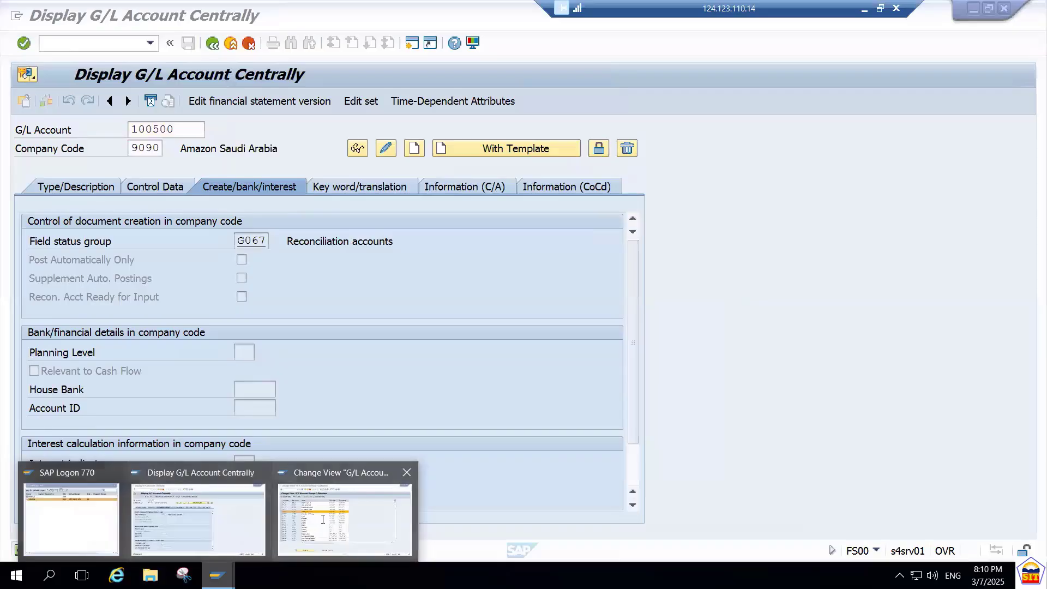
{"action": "left_click", "coordinate": [301, 522]}
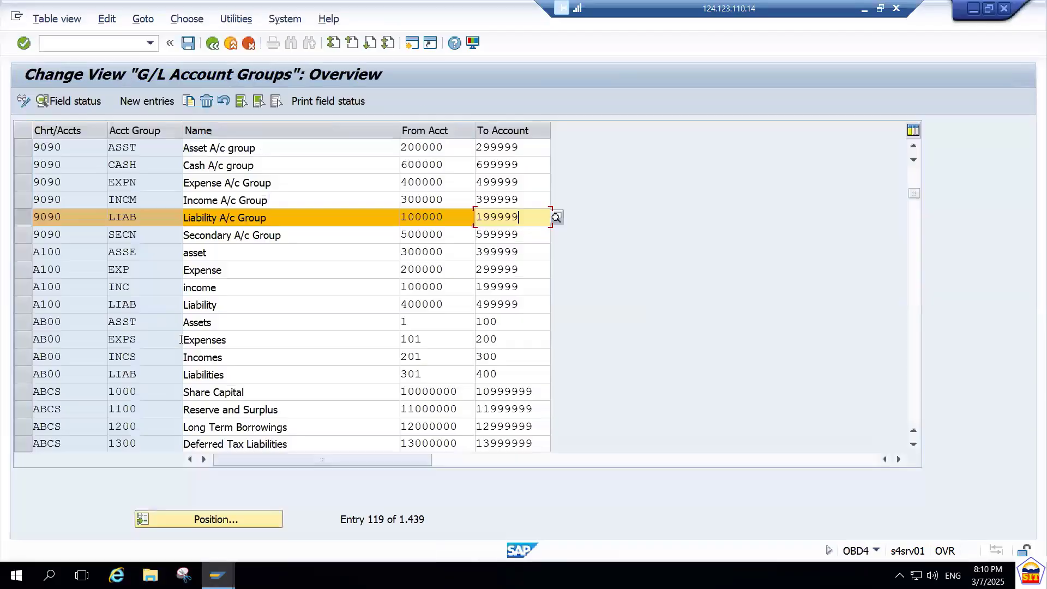
{"action": "left_click", "coordinate": [22, 214]}
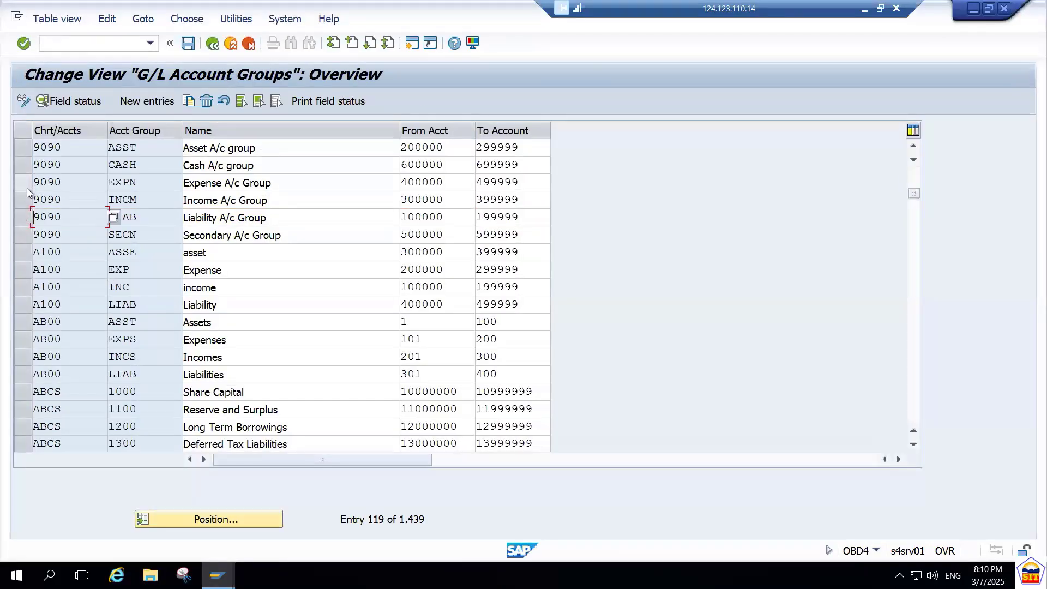
{"action": "left_click", "coordinate": [25, 184]}
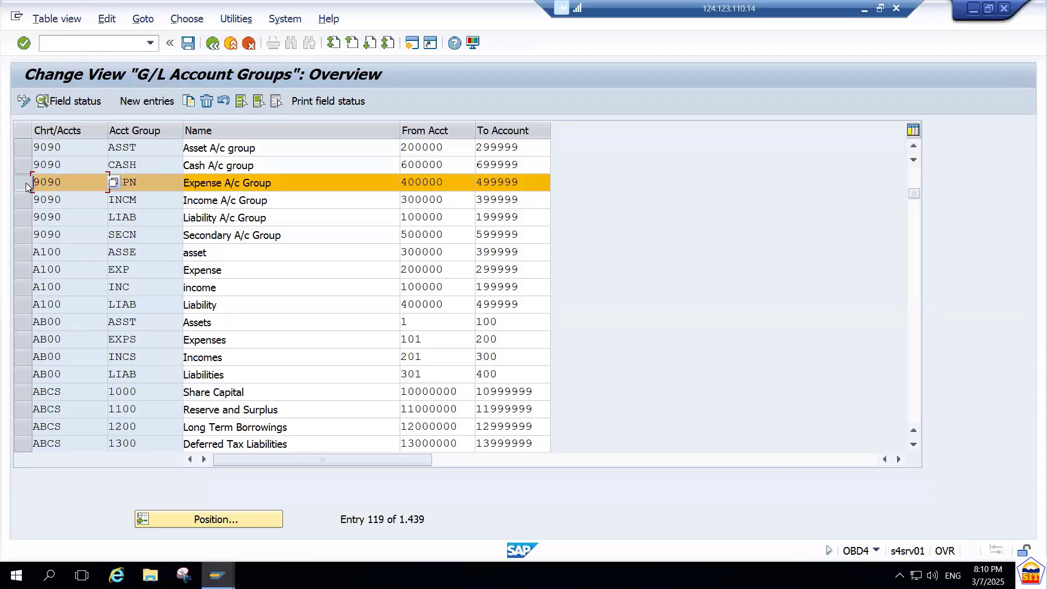
Return to the central G/L account maintenance and start creating G/L account 400000 in company code 9090.
{"action": "key", "text": "alt+Tab"}
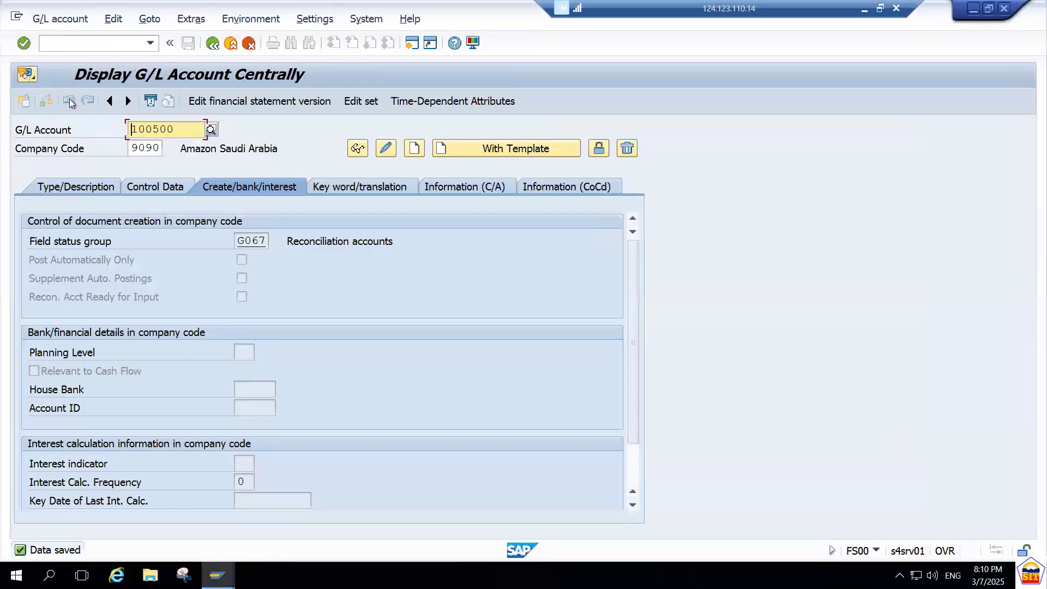
{"action": "key", "text": "Delete"}
{"action": "key", "text": "Delete"}
{"action": "key", "text": "Delete"}
{"action": "key", "text": "Delete"}
{"action": "key", "text": "Delete"}
{"action": "key", "text": "Delete"}
{"action": "type", "text": "4"}
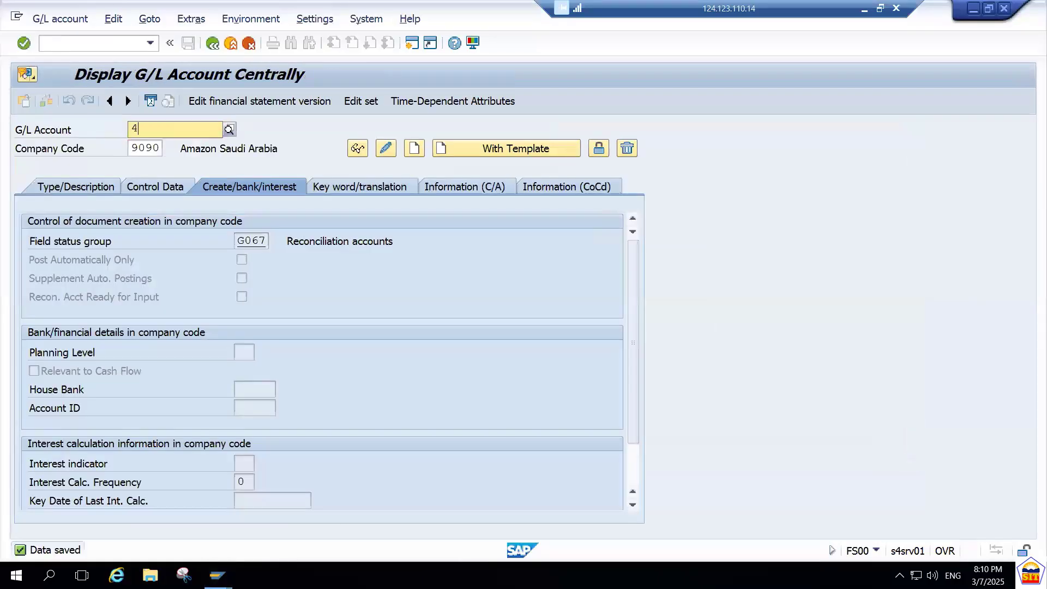
{"action": "type", "text": "00000"}
{"action": "key", "text": "Return"}
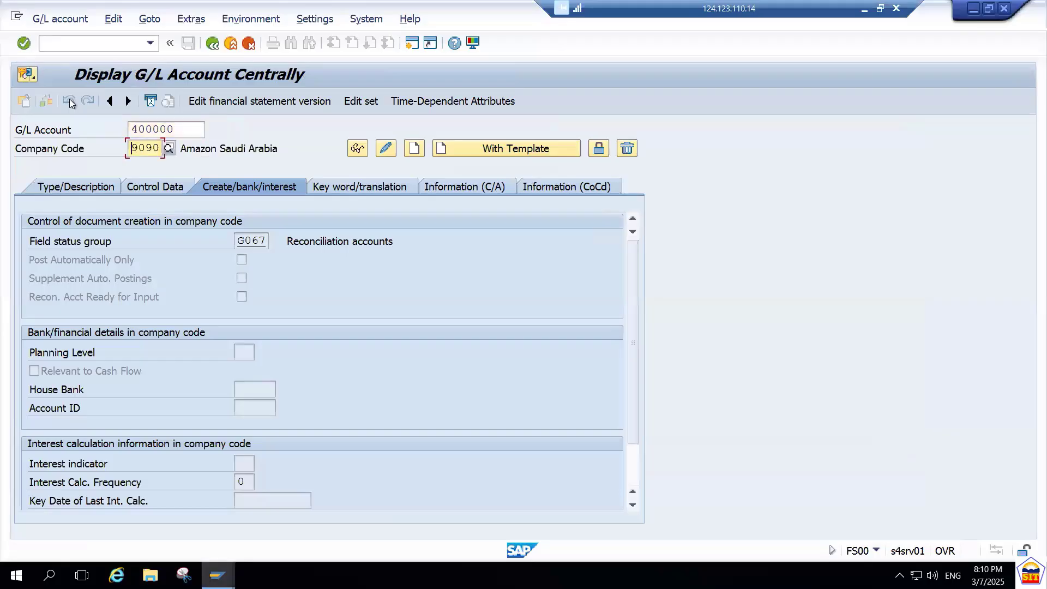
{"action": "left_click", "coordinate": [57, 191]}
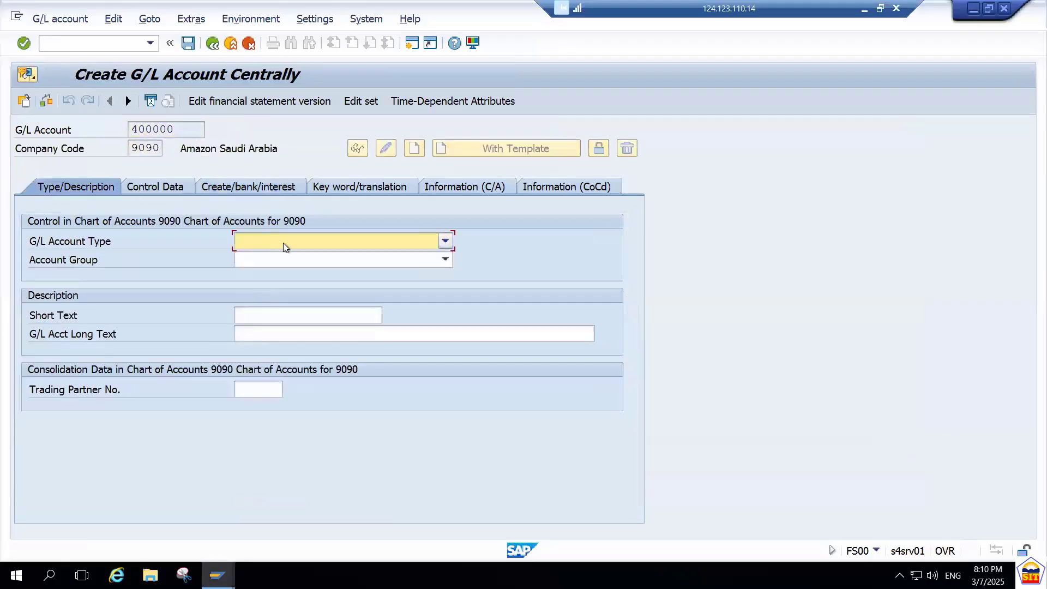
Set the G/L account type to P Primary Costs or Revenue and the account group to EXPN Expense A/c Group.
{"action": "left_click", "coordinate": [283, 243]}
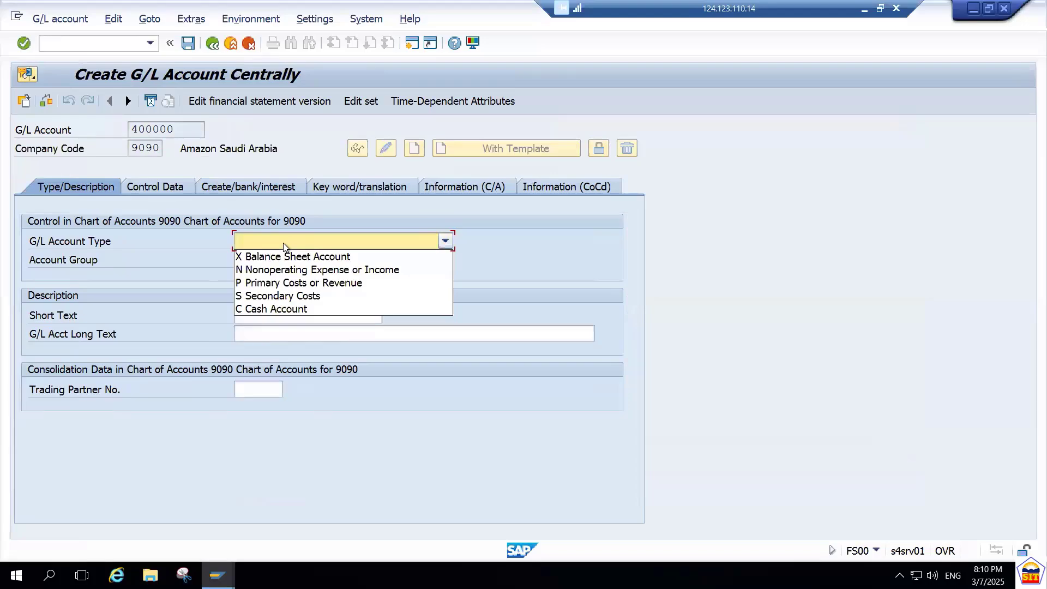
{"action": "left_click", "coordinate": [310, 283]}
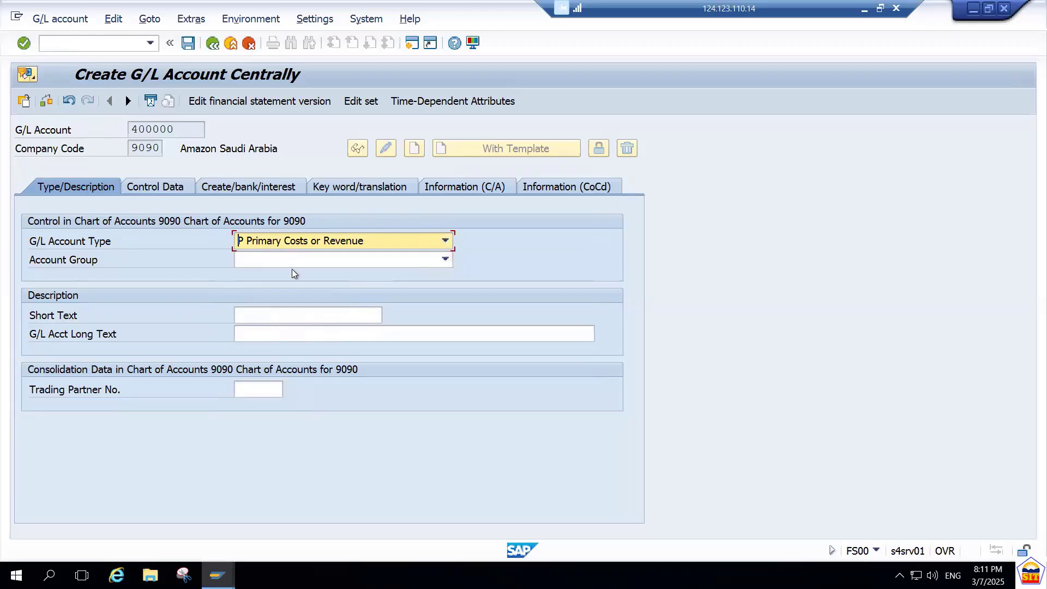
{"action": "left_click", "coordinate": [292, 263]}
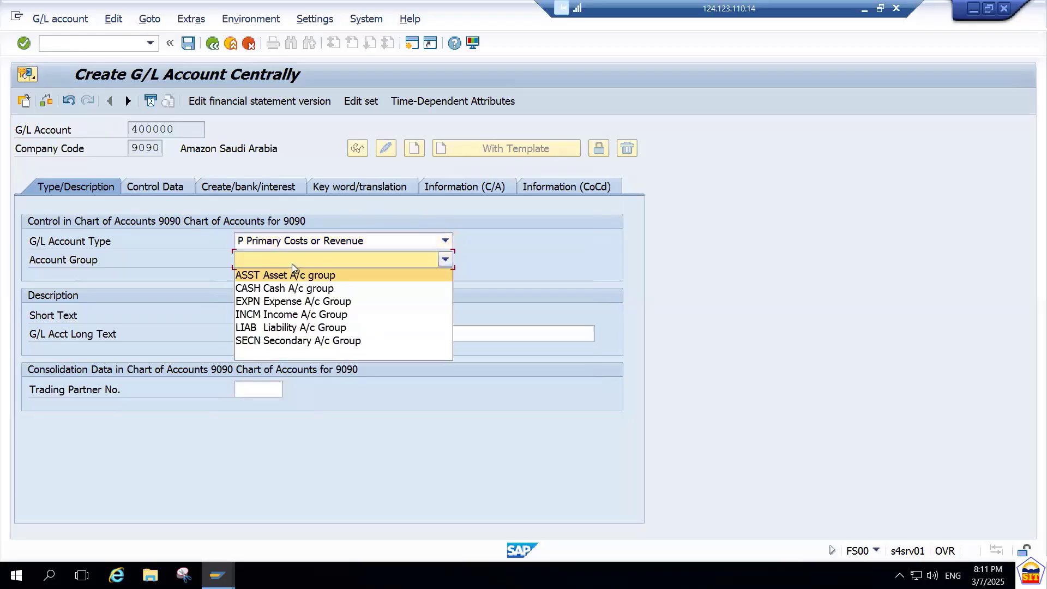
{"action": "left_click", "coordinate": [296, 301]}
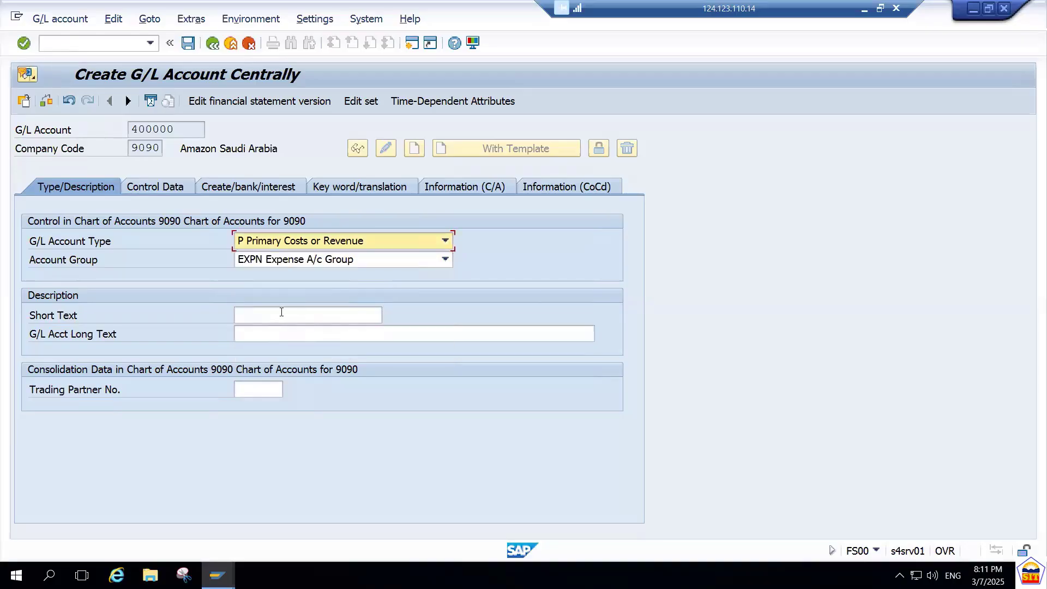
Enter "Raw Mat. Consumption" as both the short text and the G/L account long text.
{"action": "left_click", "coordinate": [282, 314]}
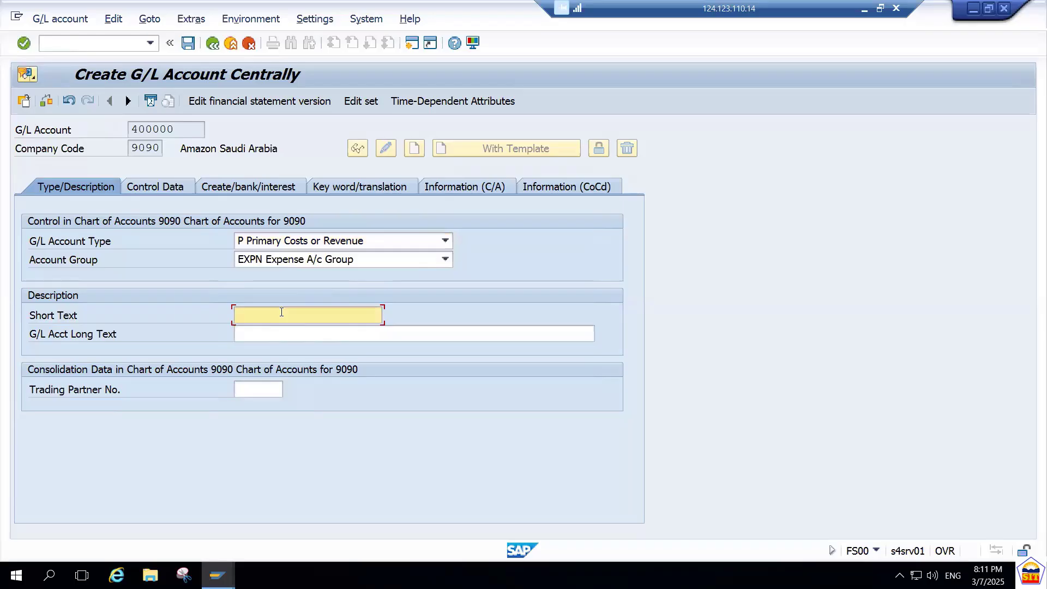
{"action": "type", "text": "Raw "}
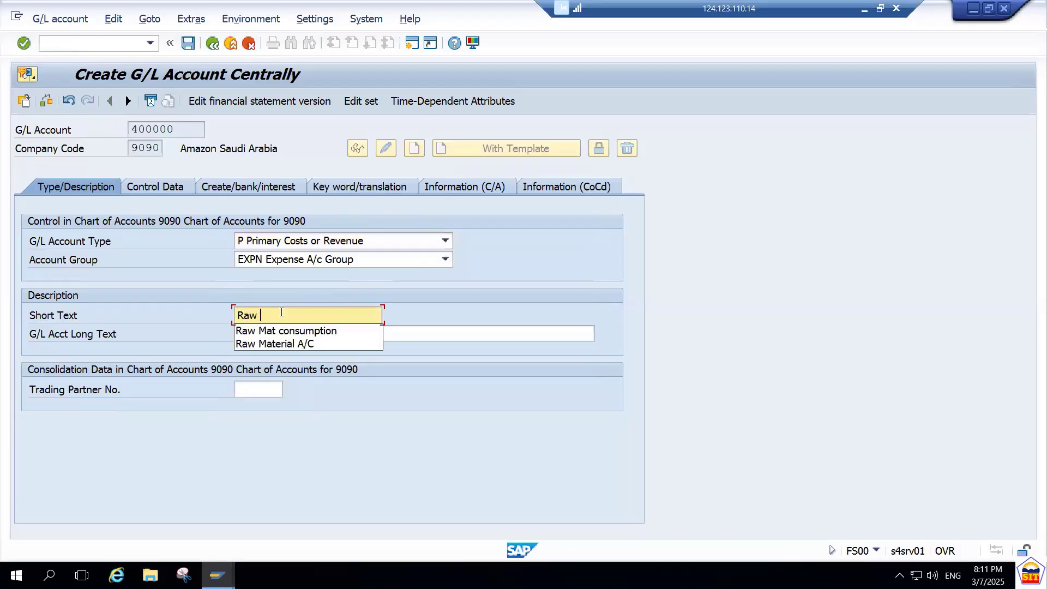
{"action": "type", "text": "Mat."}
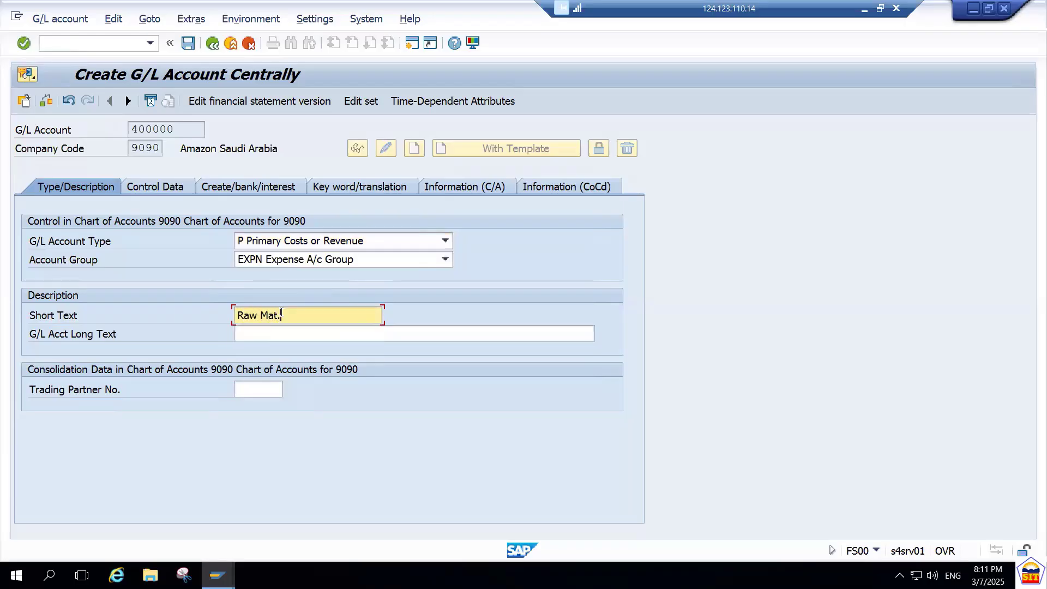
{"action": "type", "text": " Consumption"}
{"action": "key", "text": "ctrl+a"}
{"action": "key", "text": "ctrl+c"}
{"action": "key", "text": "Tab"}
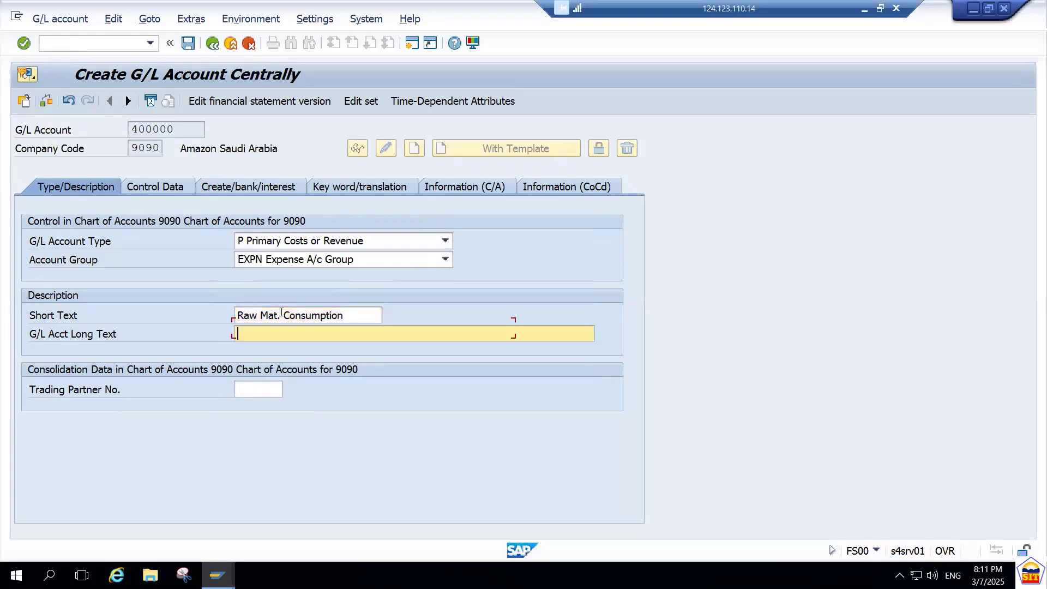
{"action": "key", "text": "ctrl+v"}
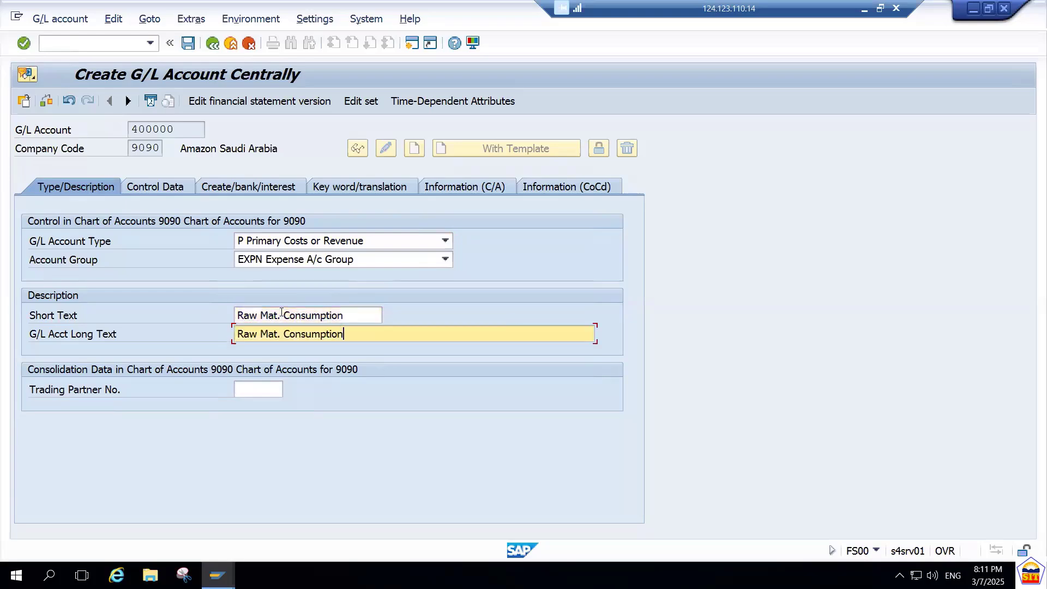
In the control data, enable balances in local currency only and set the sort key to 001.
{"action": "left_click", "coordinate": [172, 191]}
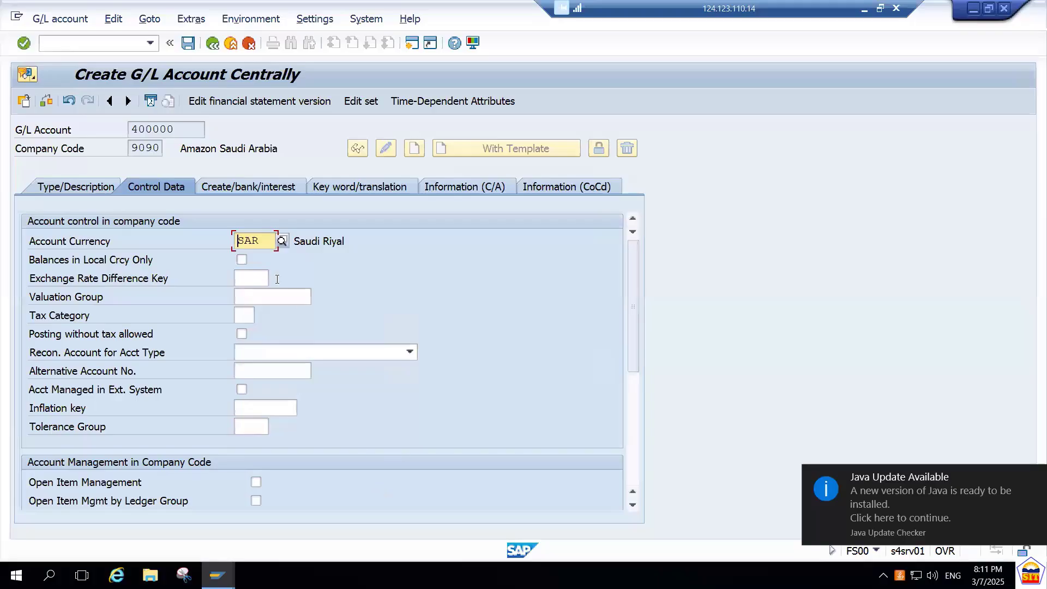
{"action": "left_click", "coordinate": [243, 262]}
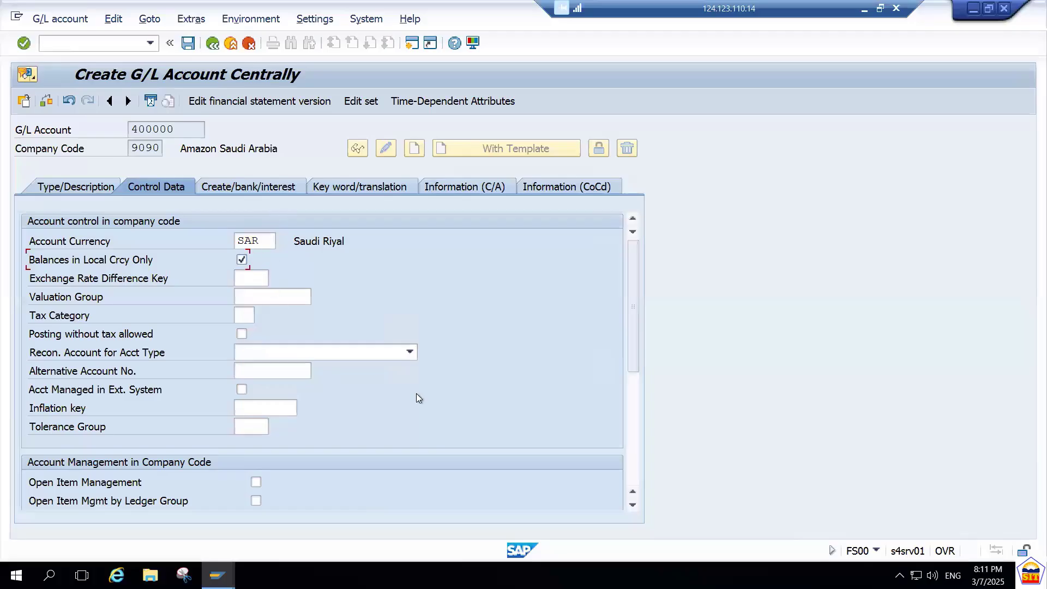
{"action": "left_click_drag", "start_coordinate": [633, 306], "coordinate": [626, 358]}
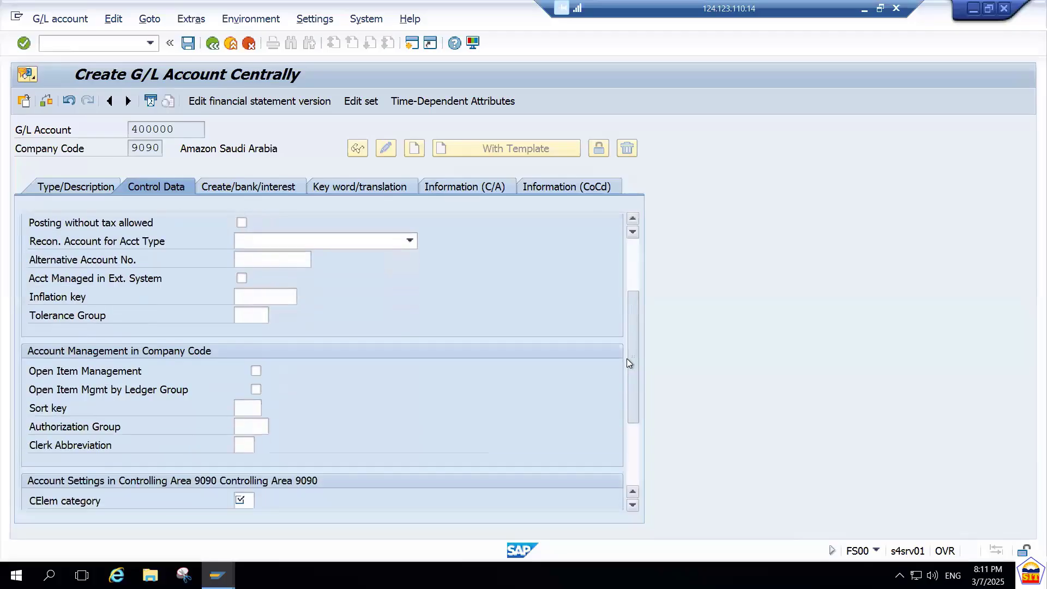
{"action": "left_click", "coordinate": [242, 409]}
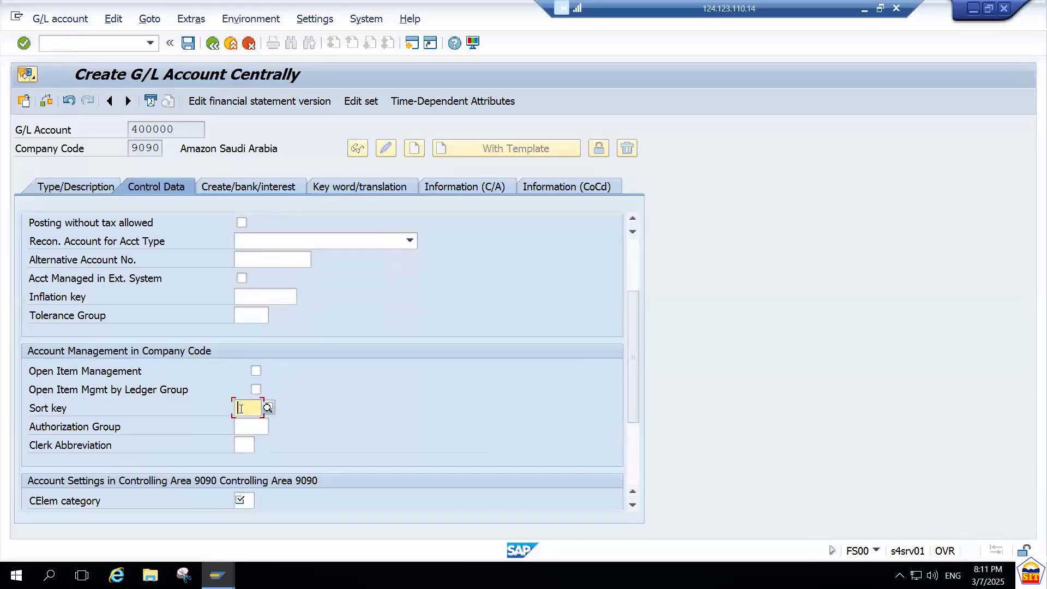
{"action": "type", "text": "001"}
{"action": "key", "text": "Return"}
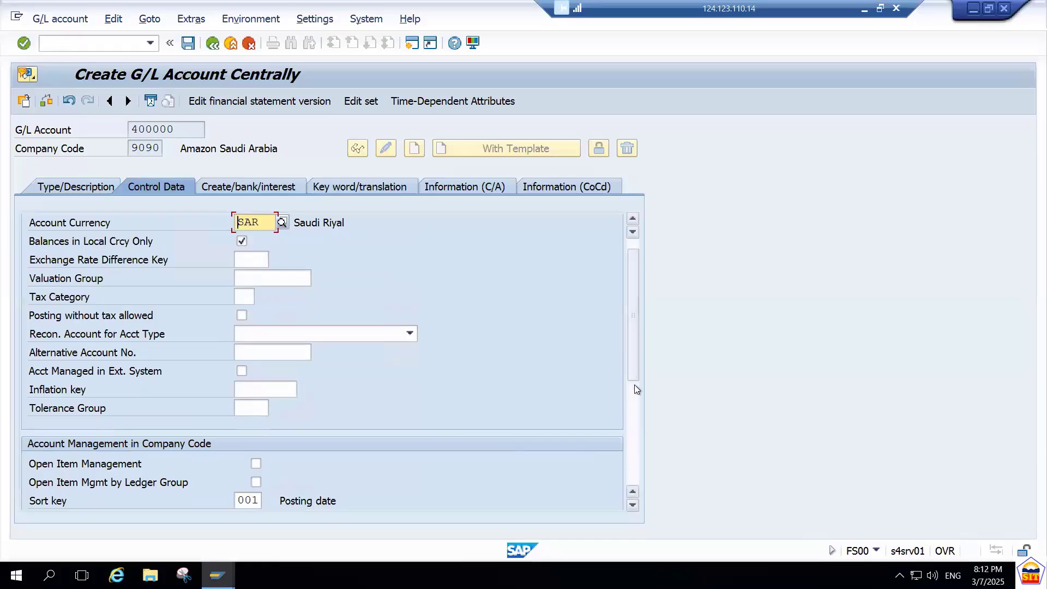
Set the cost element category to 01 Primary costs/cost-reducing revenues, choosing it from the list of possible entries.
{"action": "left_click_drag", "start_coordinate": [633, 361], "coordinate": [638, 456]}
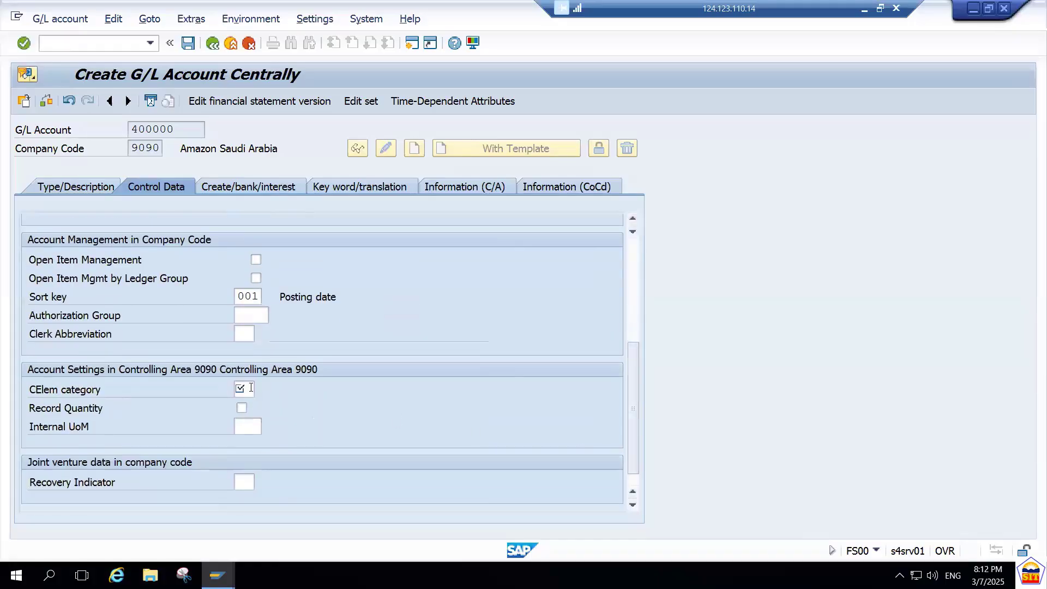
{"action": "left_click", "coordinate": [250, 388]}
{"action": "left_click", "coordinate": [260, 389]}
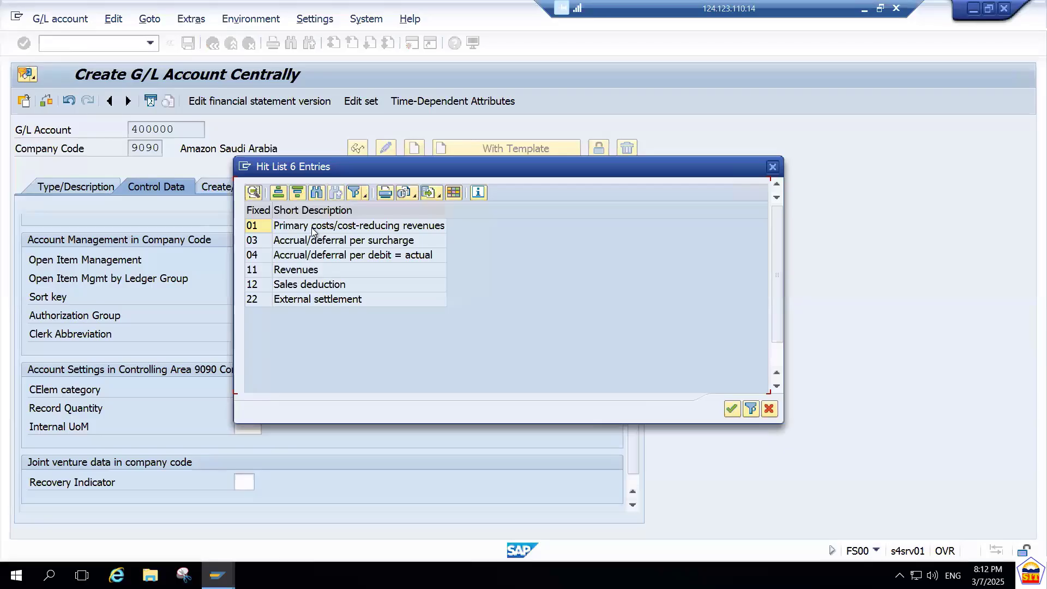
{"action": "left_click", "coordinate": [294, 271]}
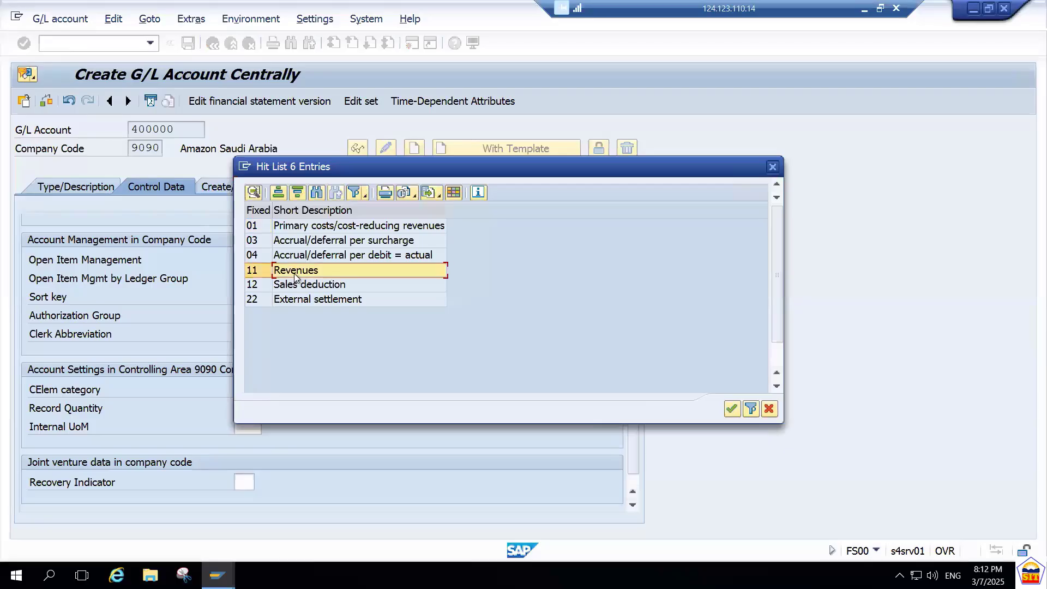
{"action": "left_click", "coordinate": [314, 231]}
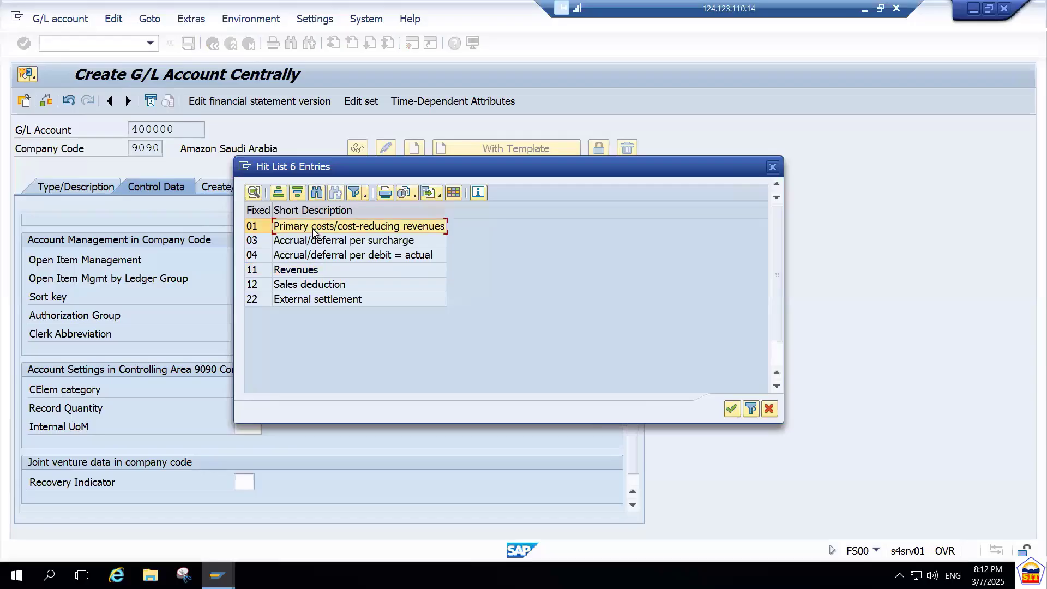
{"action": "double_click", "coordinate": [313, 229]}
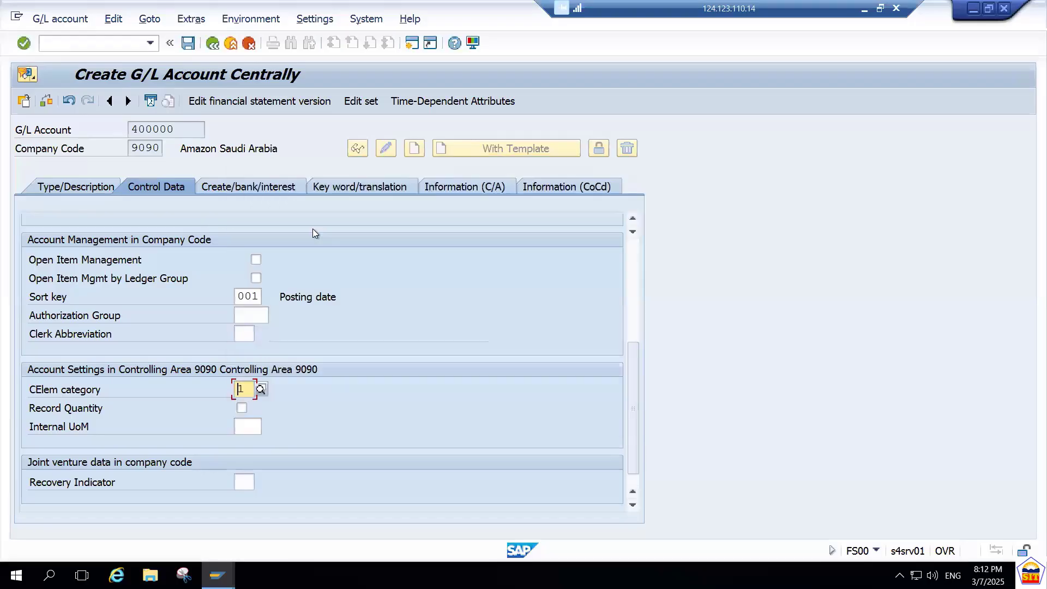
Set the field status group to G004 Cost accounts for account 400000 and save the account.
{"action": "left_click", "coordinate": [269, 188]}
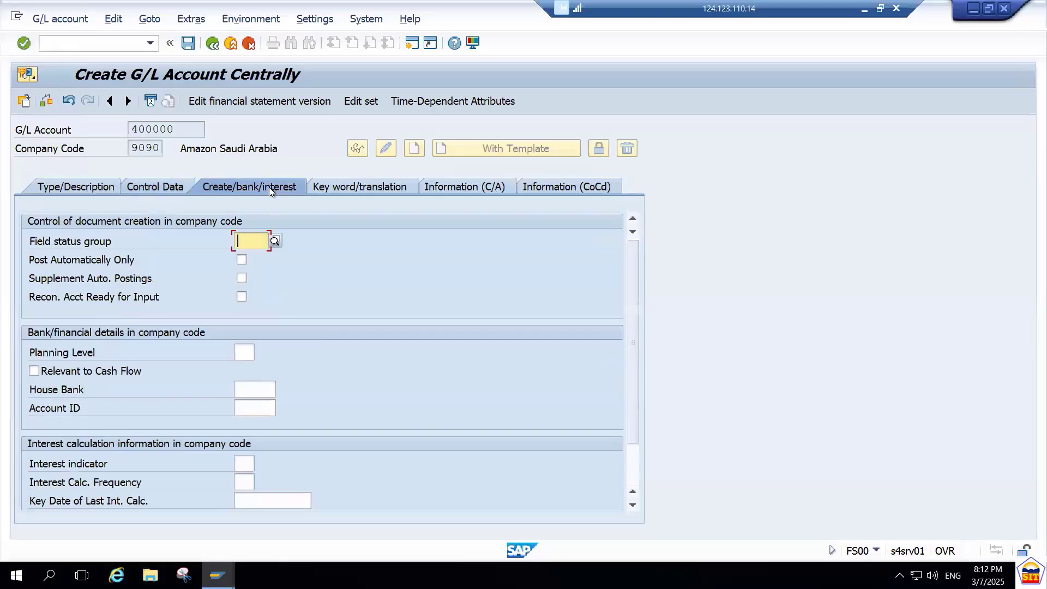
{"action": "left_click", "coordinate": [276, 241]}
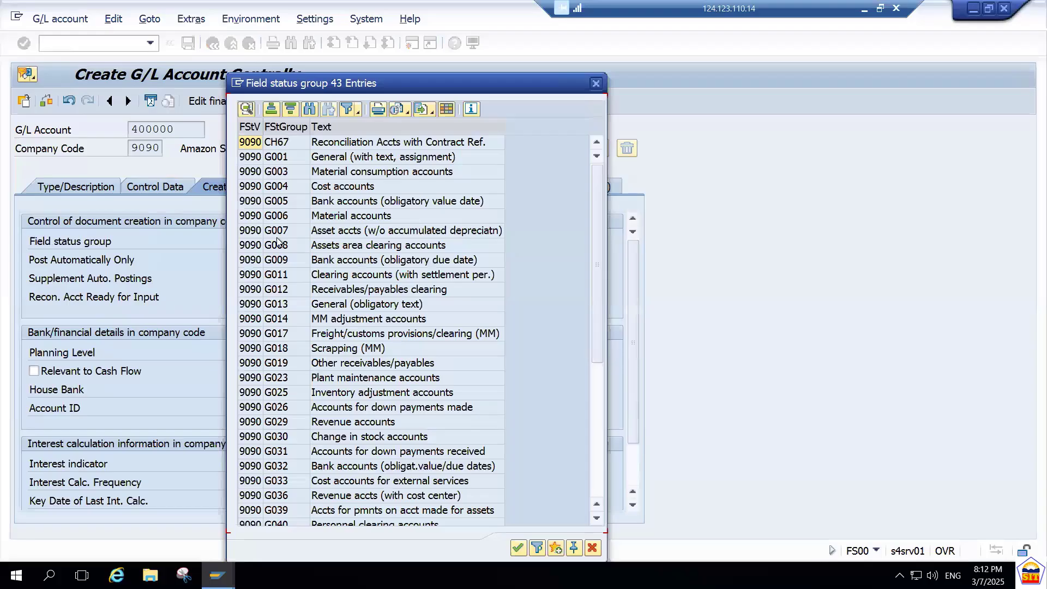
{"action": "left_click", "coordinate": [357, 184]}
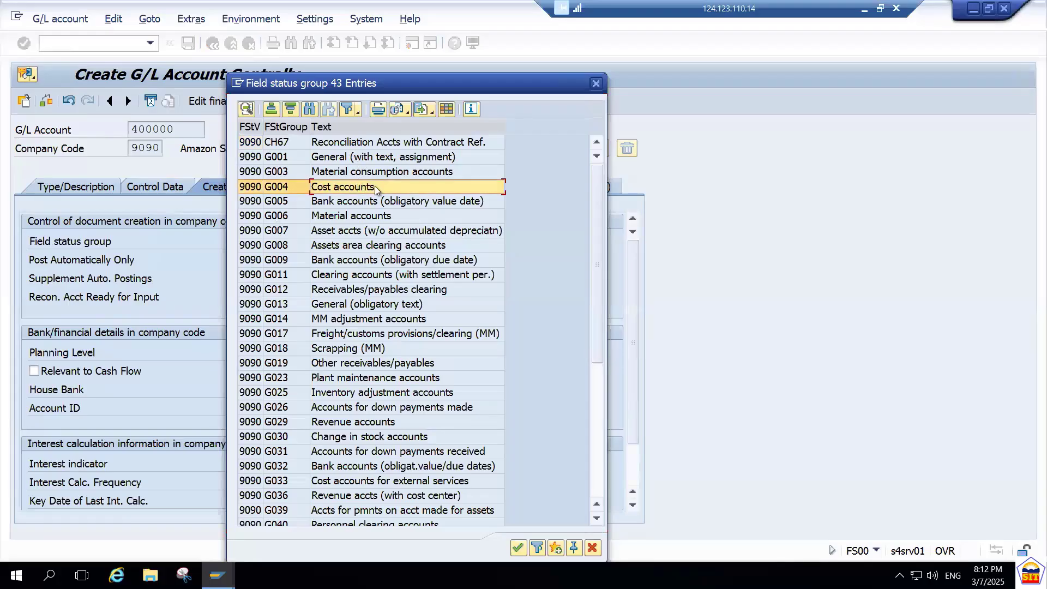
{"action": "double_click", "coordinate": [374, 186]}
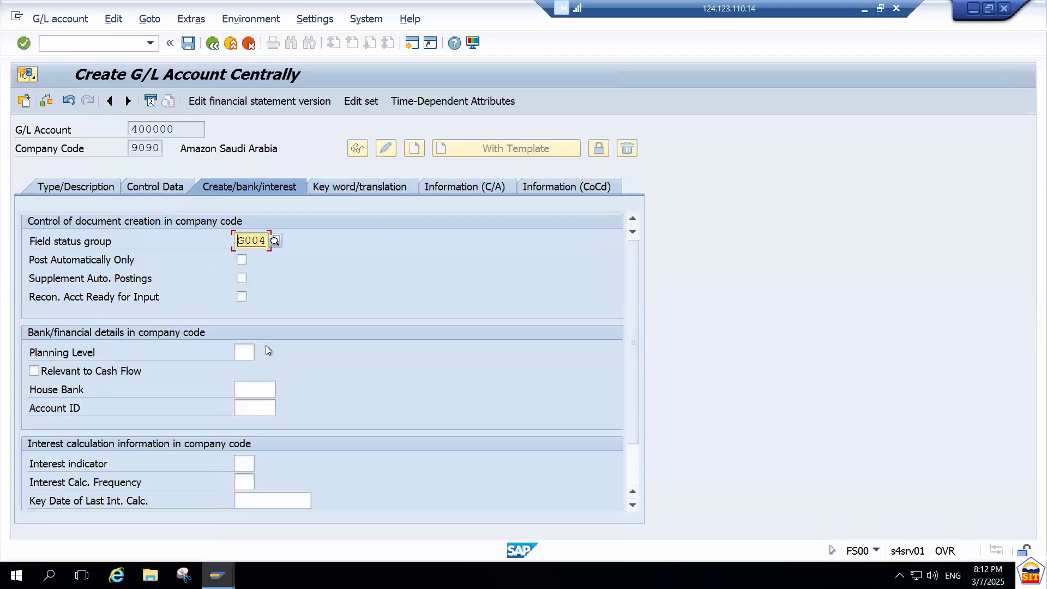
{"action": "key", "text": "ctrl+s"}
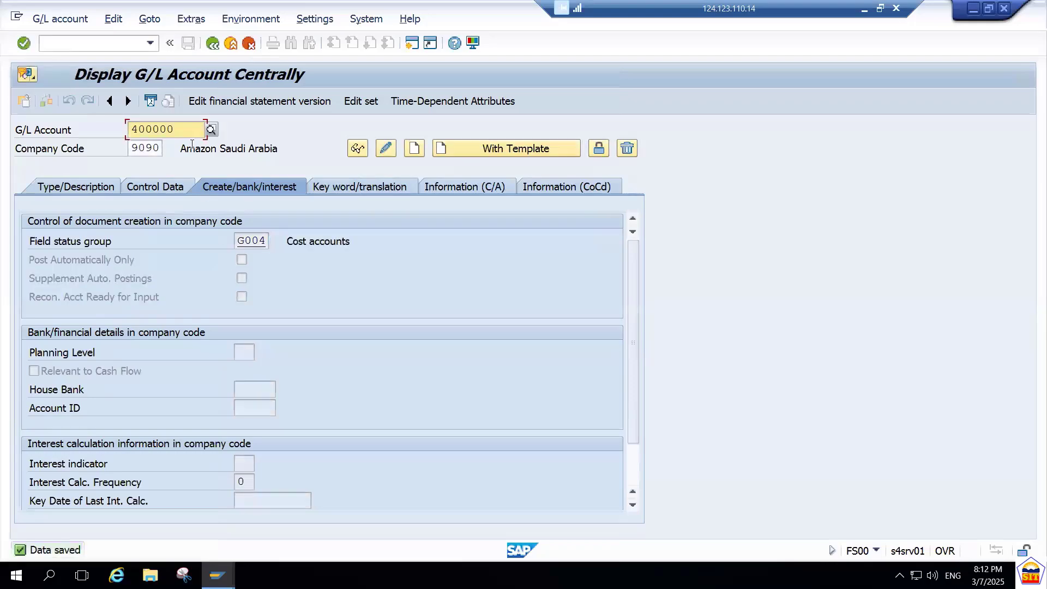
Open the default account assignment overview with transaction OKB9.
{"action": "left_click_drag", "start_coordinate": [183, 129], "coordinate": [115, 130]}
{"action": "left_click", "coordinate": [118, 44]}
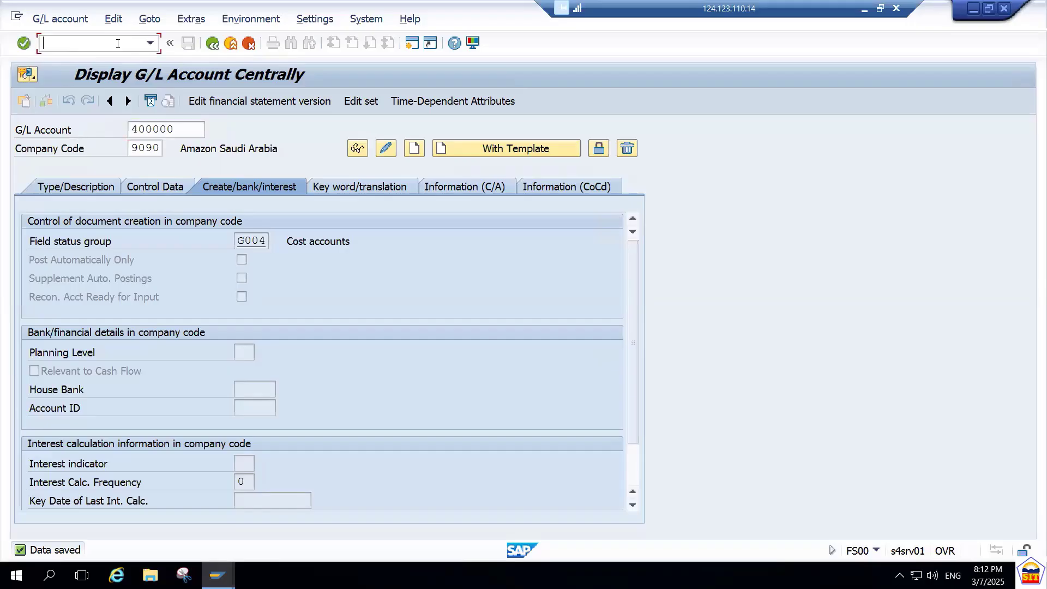
{"action": "type", "text": "/nokb9"}
{"action": "key", "text": "Return"}
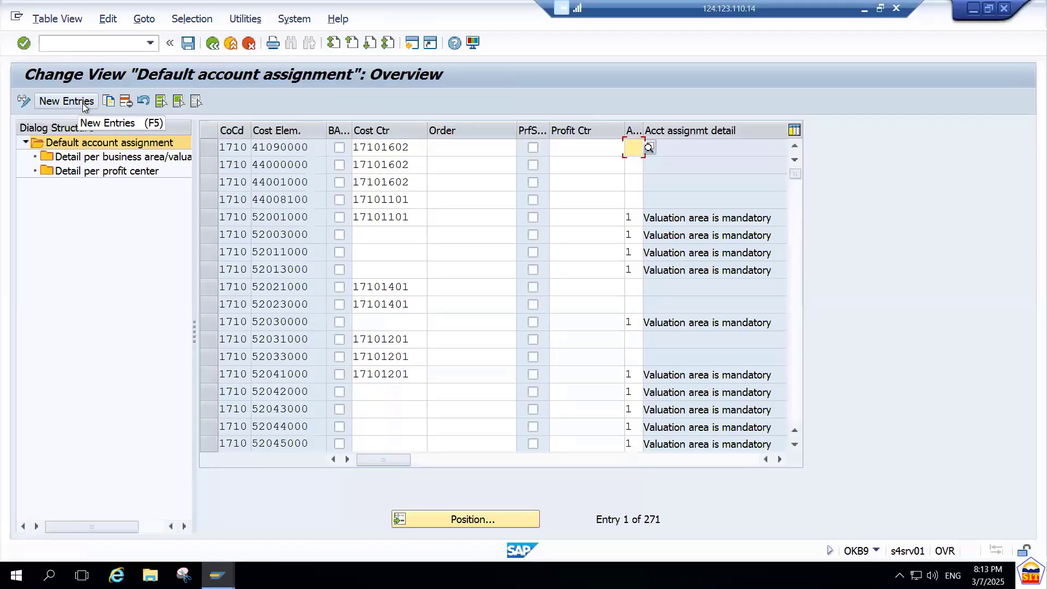
Position the default account assignment list at the entries for company code 9090.
{"action": "left_click", "coordinate": [83, 103]}
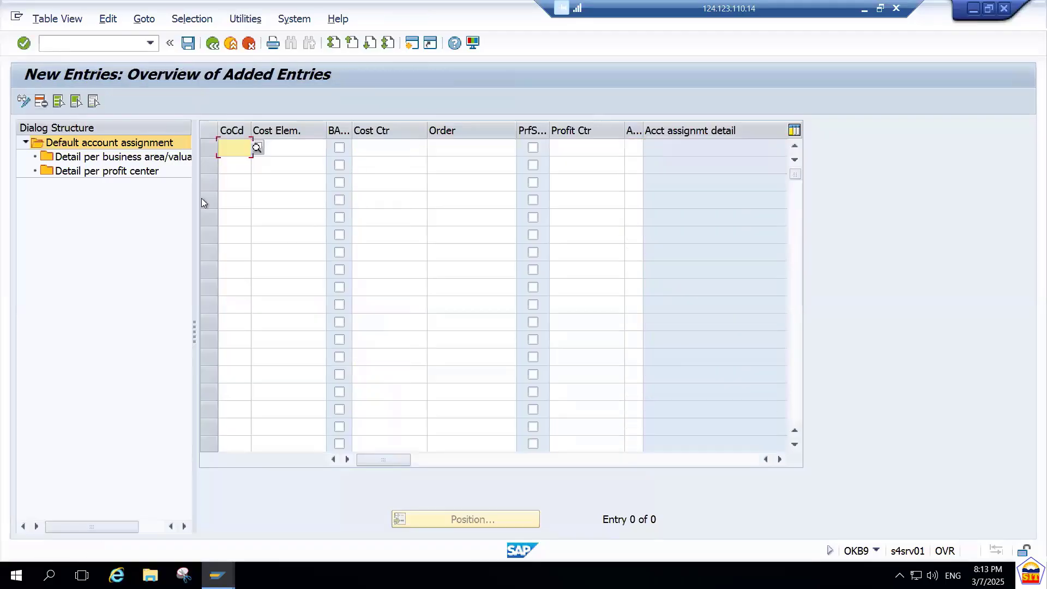
{"action": "left_click", "coordinate": [212, 44]}
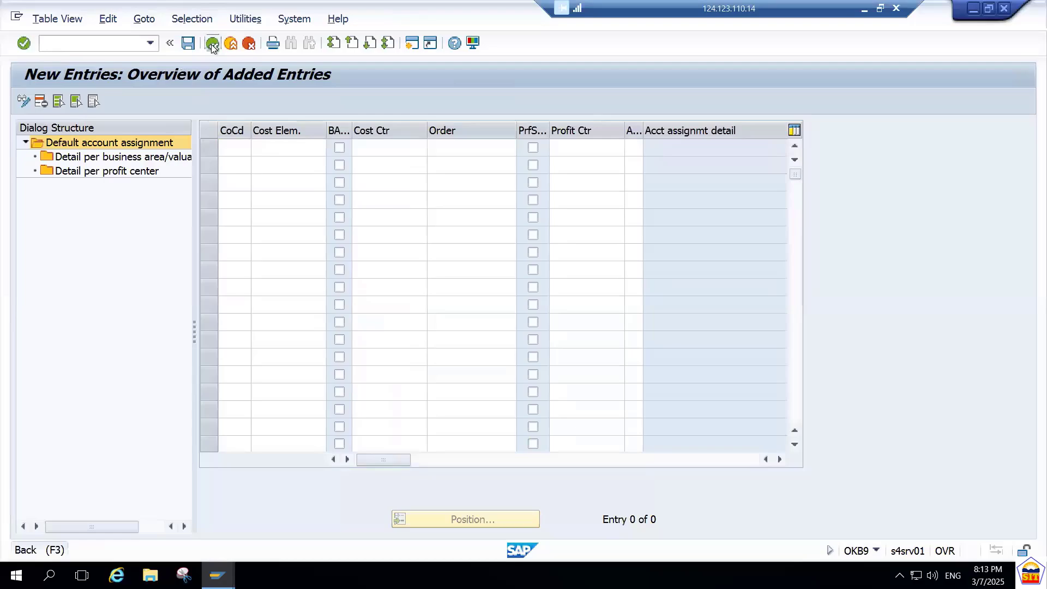
{"action": "left_click", "coordinate": [466, 515]}
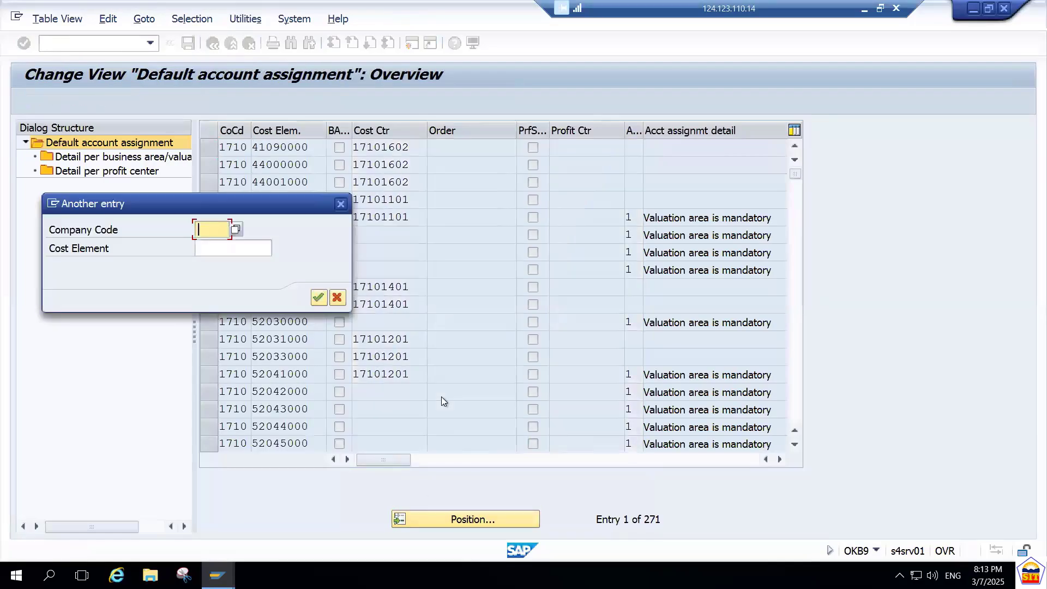
{"action": "type", "text": "9090"}
{"action": "key", "text": "Return"}
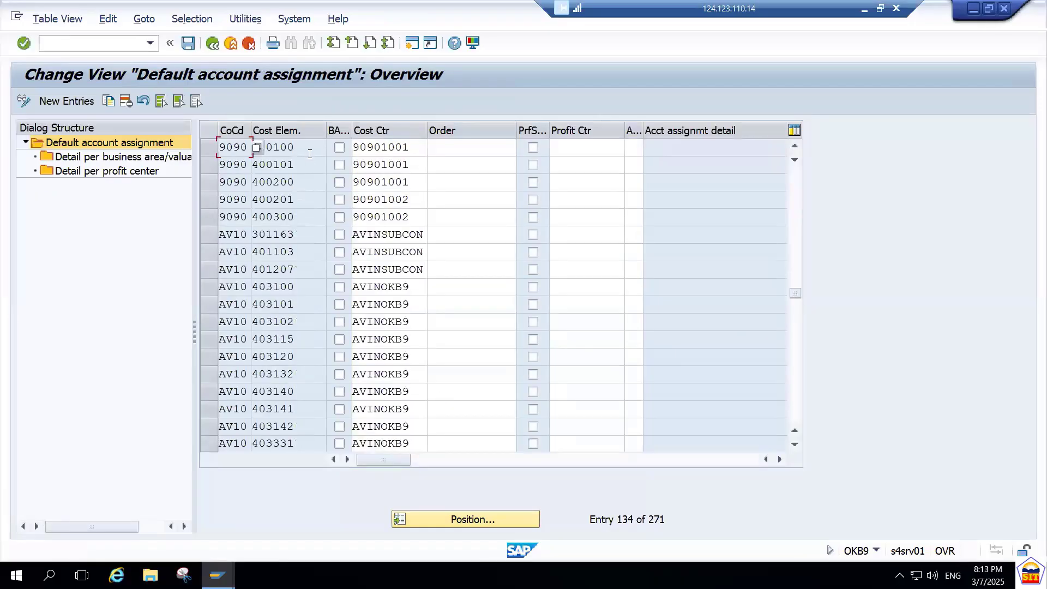
Copy company code 9090's entry for cost element 400100 to cost element 400000 with cost center 90901001, and save.
{"action": "left_click", "coordinate": [209, 148]}
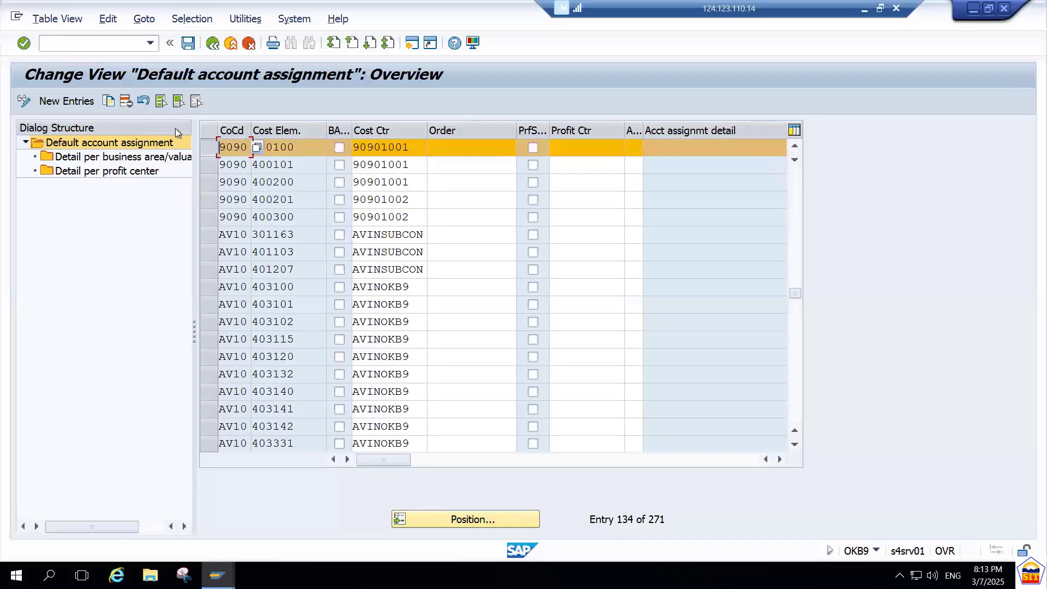
{"action": "left_click", "coordinate": [108, 100]}
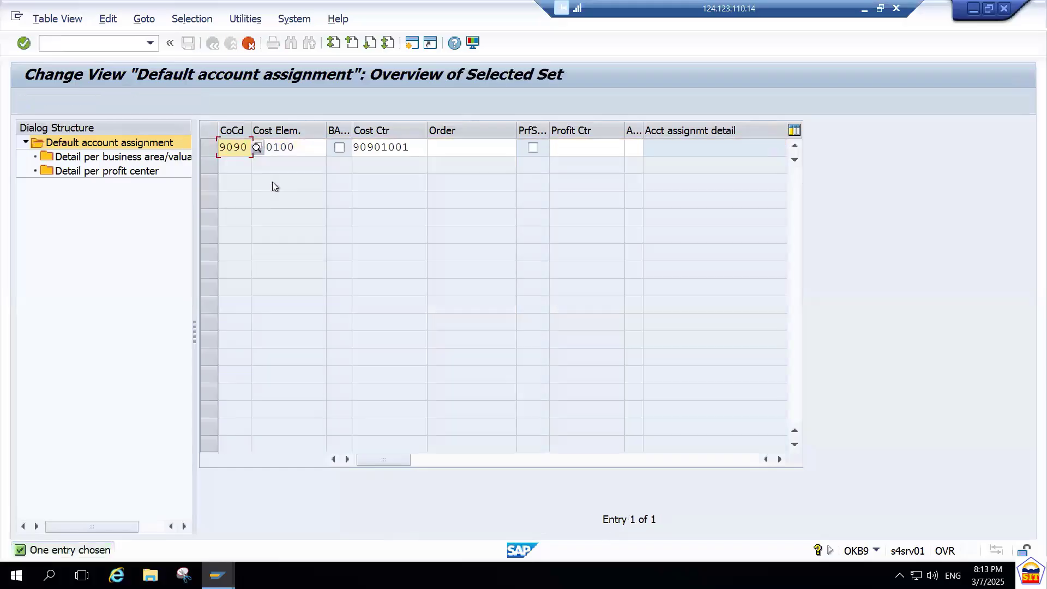
{"action": "key", "text": "Tab"}
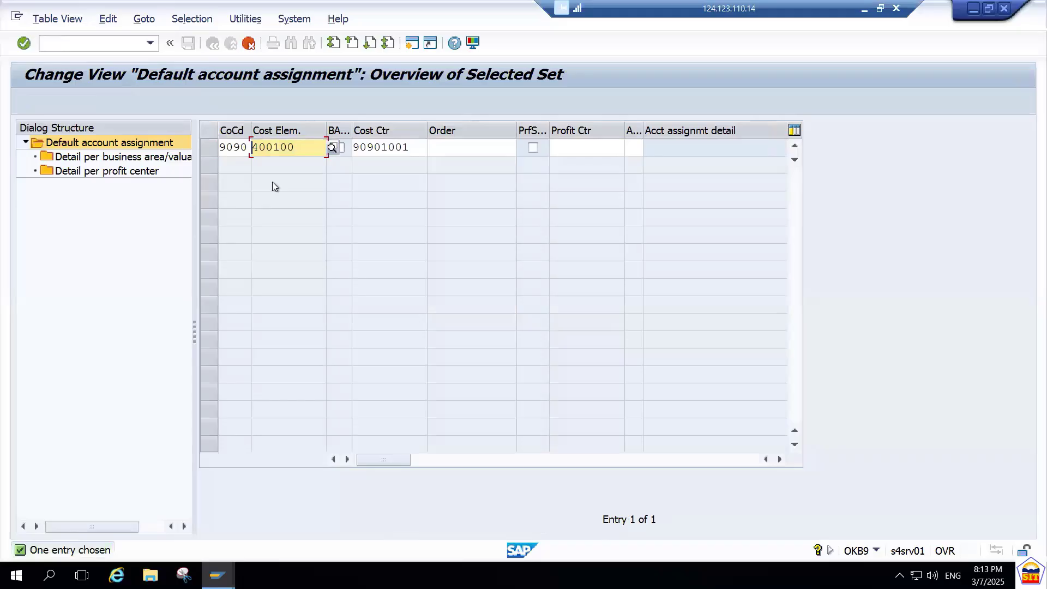
{"action": "key", "text": "Right"}
{"action": "key", "text": "Right"}
{"action": "key", "text": "Right"}
{"action": "key", "text": "BackSpace"}
{"action": "type", "text": "0"}
{"action": "key", "text": "BackSpace"}
{"action": "key", "text": "BackSpace"}
{"action": "key", "text": "BackSpace"}
{"action": "key", "text": "BackSpace"}
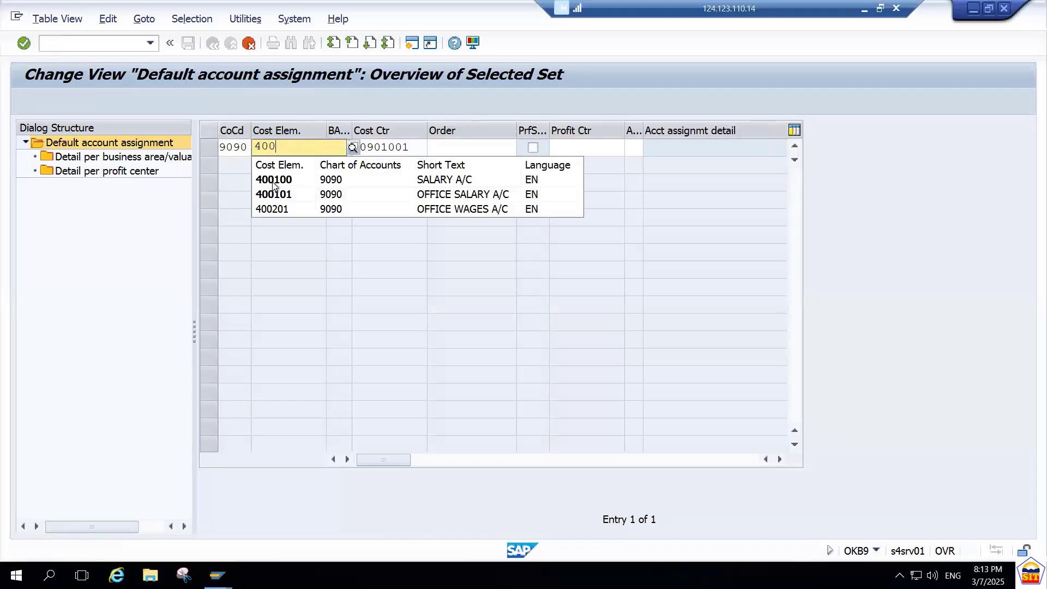
{"action": "type", "text": "00000"}
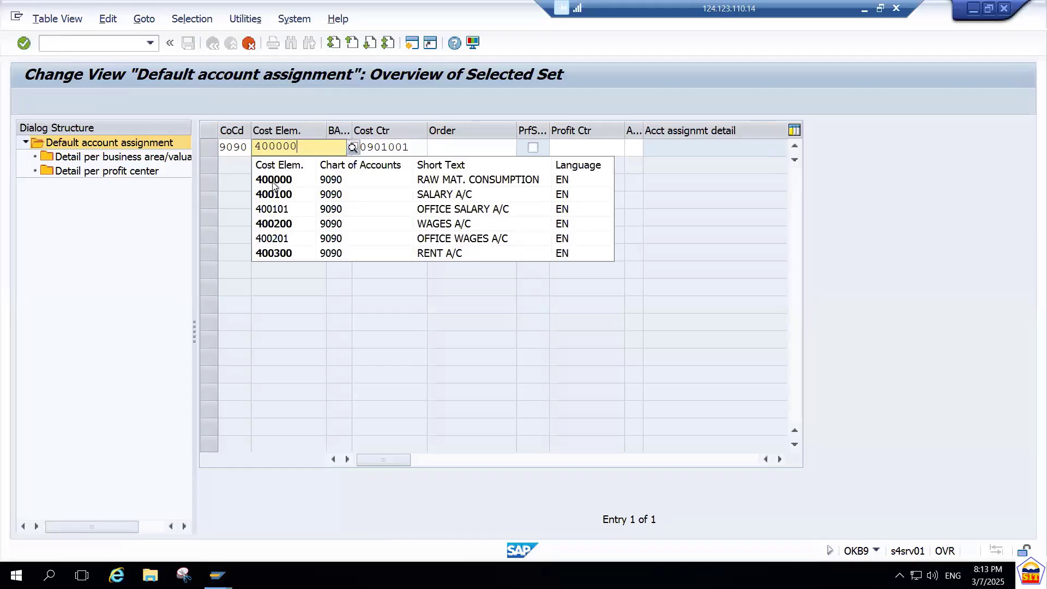
{"action": "left_click", "coordinate": [273, 180]}
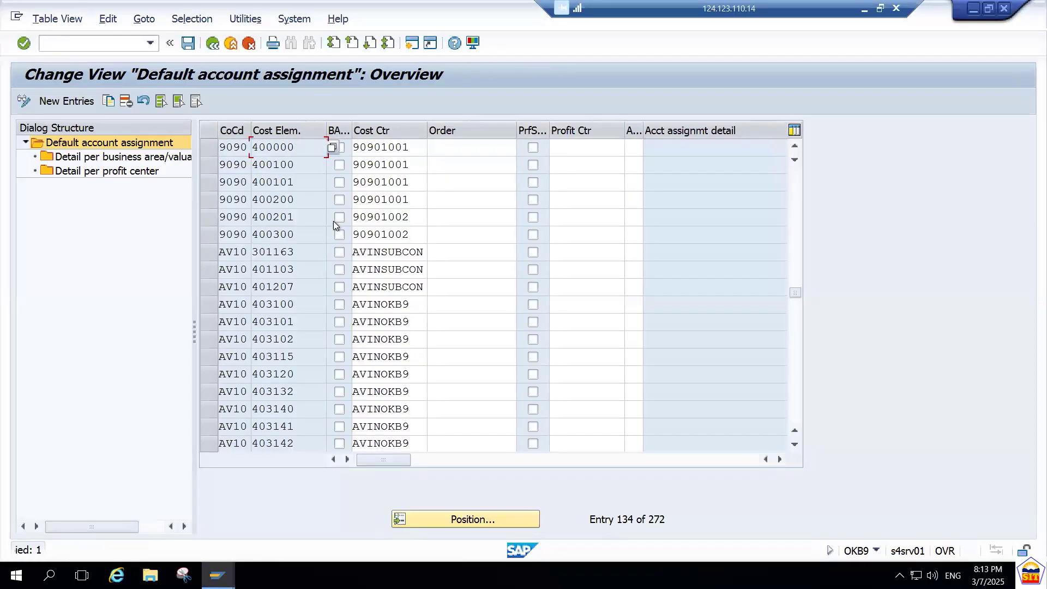
{"action": "key", "text": "ctrl+s"}
{"action": "key", "text": "Return"}
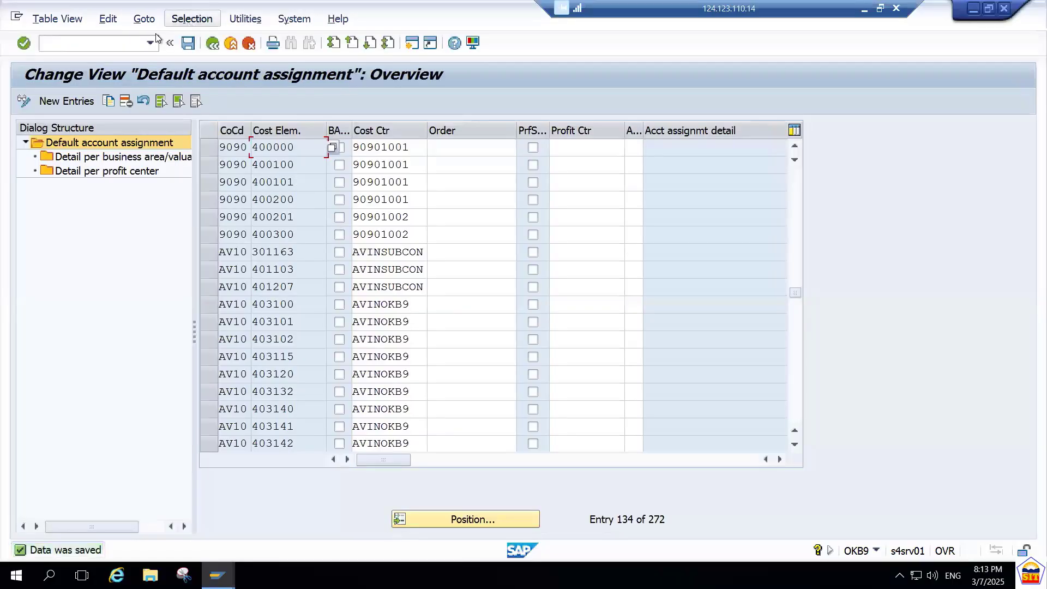
Switch to the S4 HANA AP Accounting PDF and read Step 9 on creating the vendor master.
{"action": "left_click", "coordinate": [128, 42]}
{"action": "type", "text": "/"}
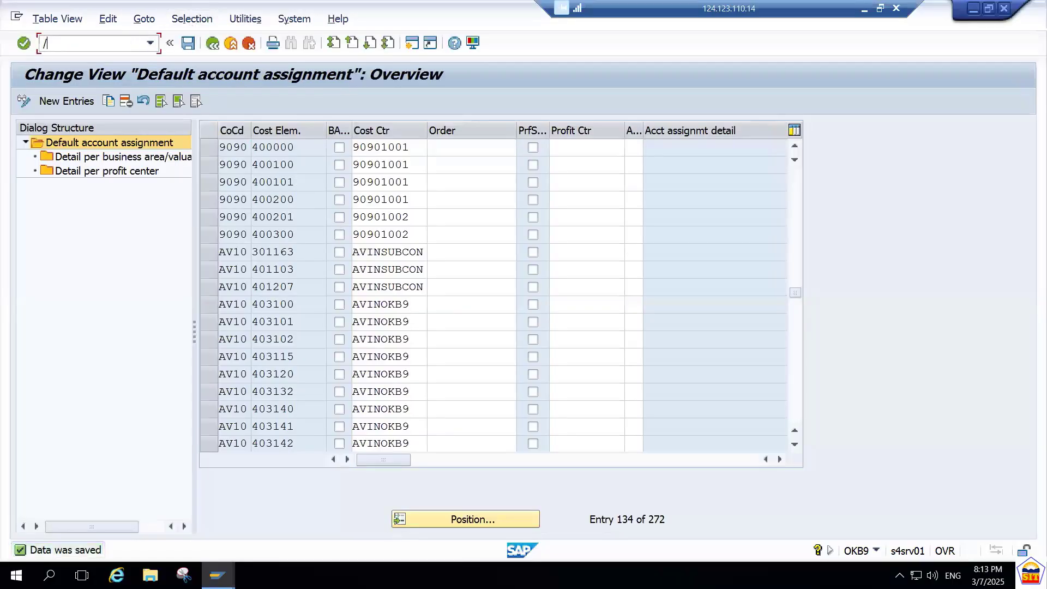
{"action": "left_click", "coordinate": [865, 9]}
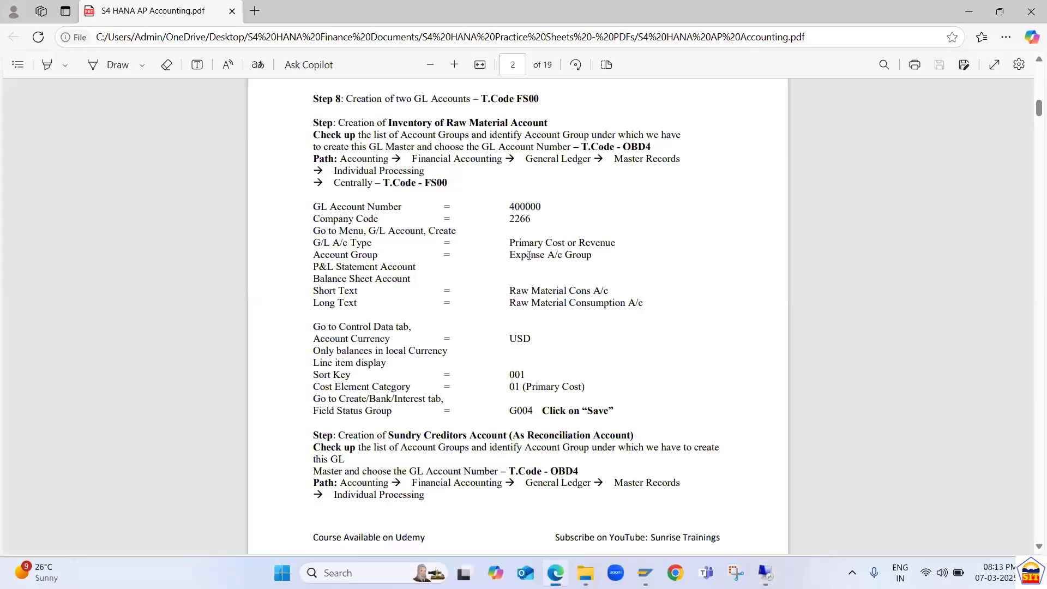
{"action": "scroll", "coordinate": [529, 256], "scroll_direction": "down", "scroll_amount": 5}
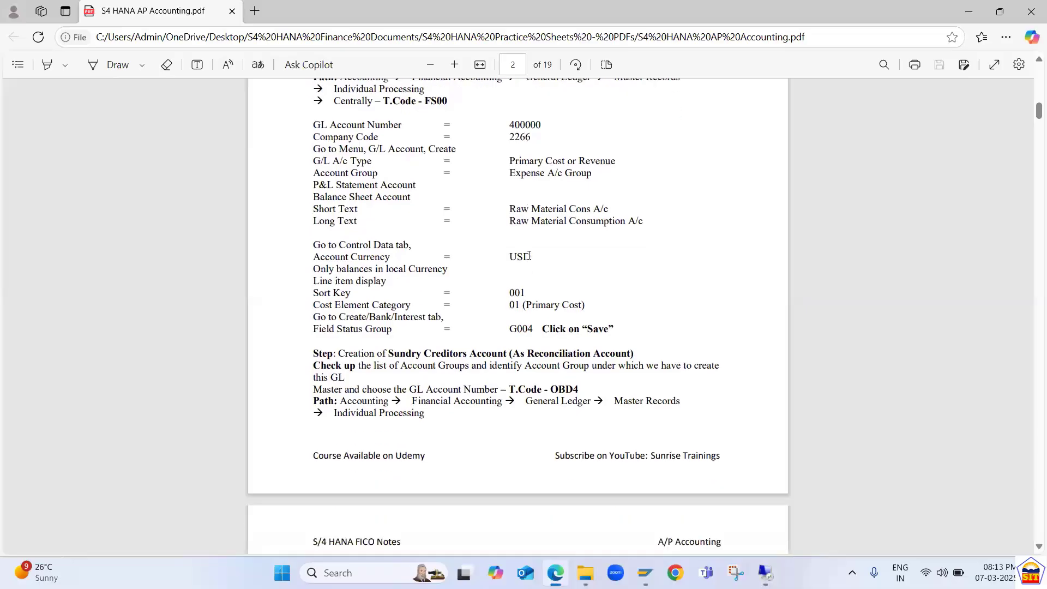
{"action": "scroll", "coordinate": [529, 256], "scroll_direction": "down", "scroll_amount": 13}
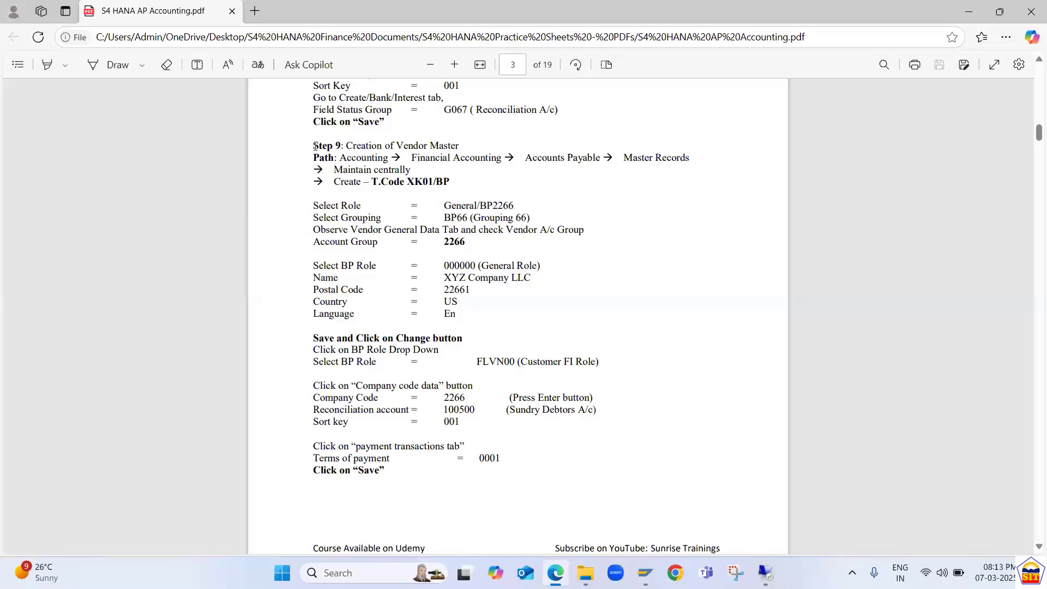
{"action": "left_click_drag", "start_coordinate": [314, 146], "coordinate": [467, 204]}
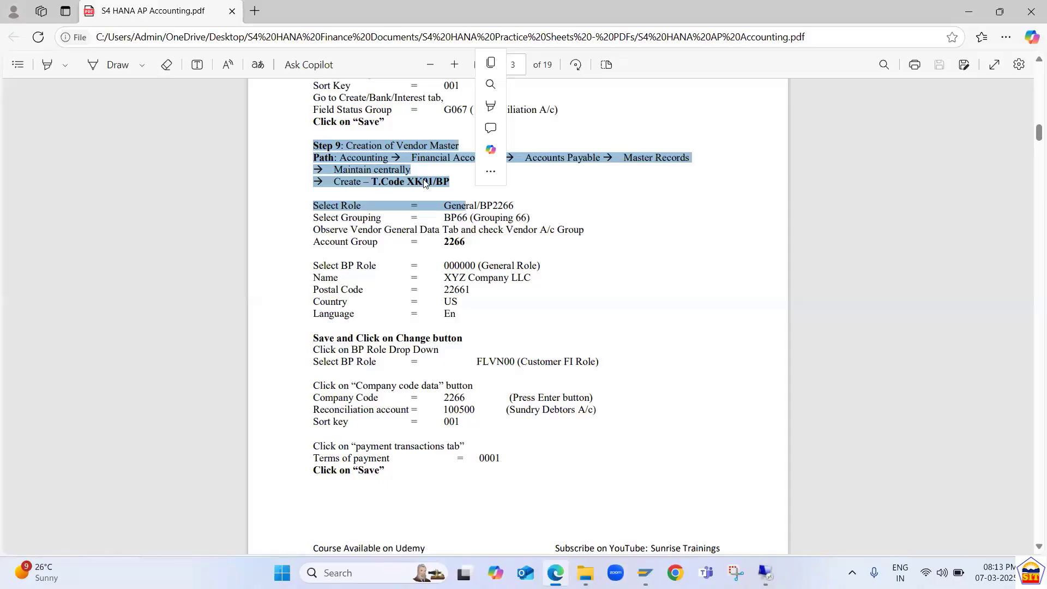
{"action": "left_click_drag", "start_coordinate": [371, 265], "coordinate": [384, 263]}
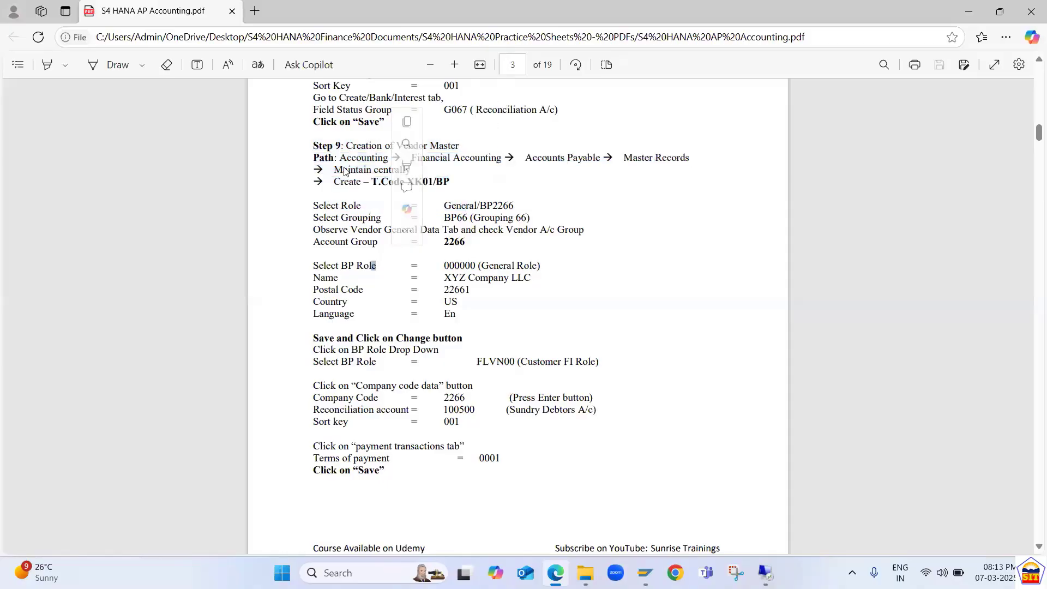
{"action": "left_click_drag", "start_coordinate": [319, 146], "coordinate": [313, 145]}
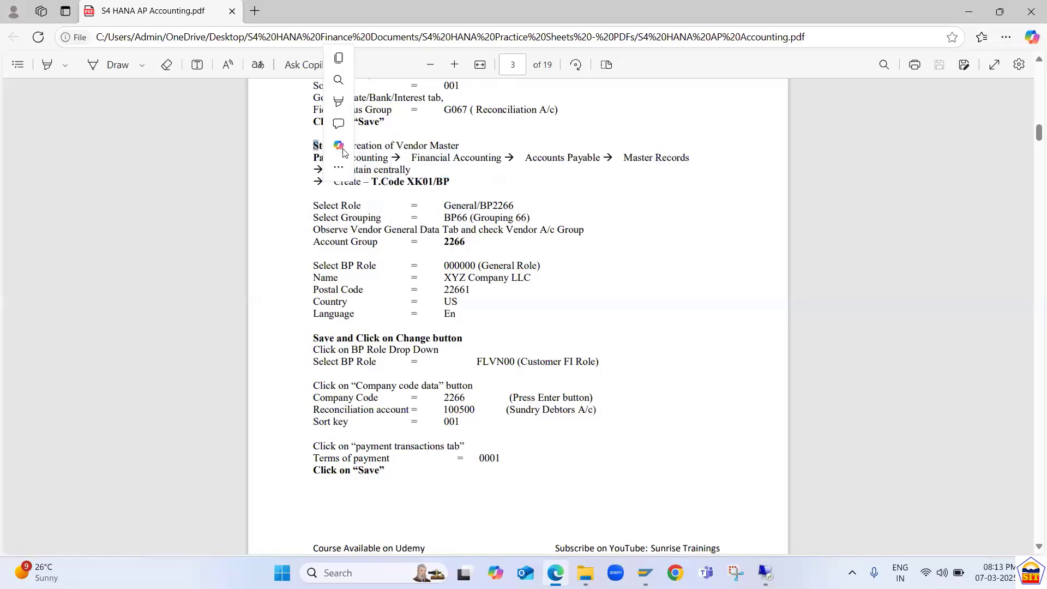
{"action": "left_click", "coordinate": [350, 192]}
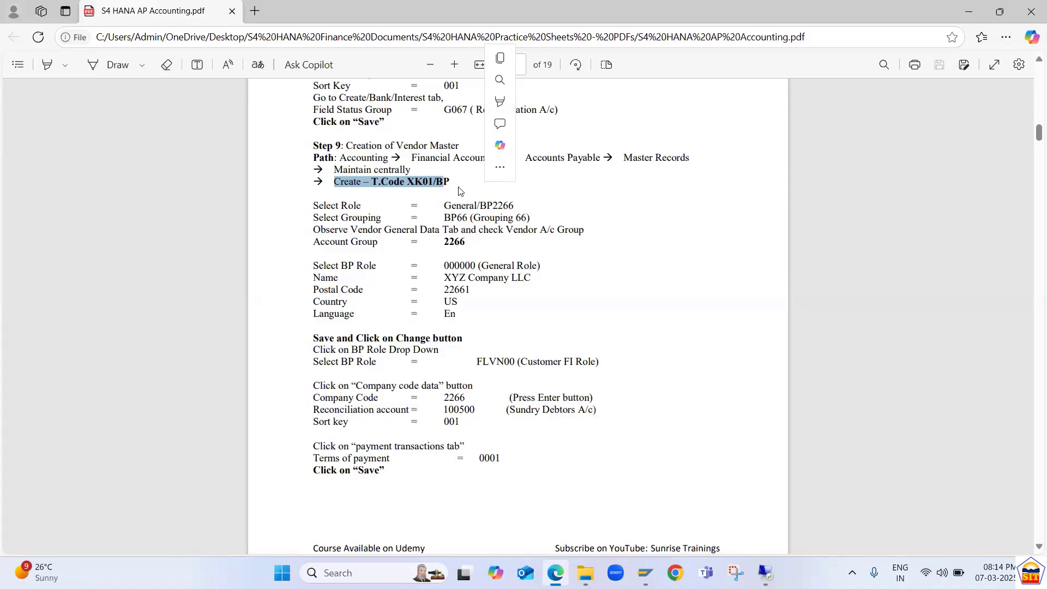
Switch back to the SAP remote desktop session and start transaction XK01.
{"action": "key", "text": "alt+Tab"}
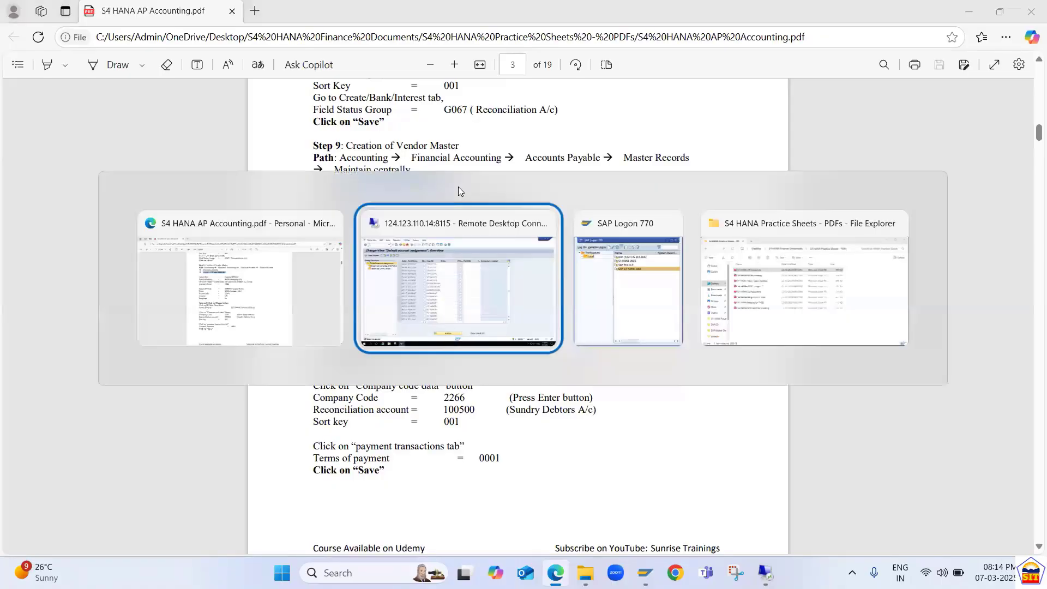
{"action": "type", "text": "/nxk"}
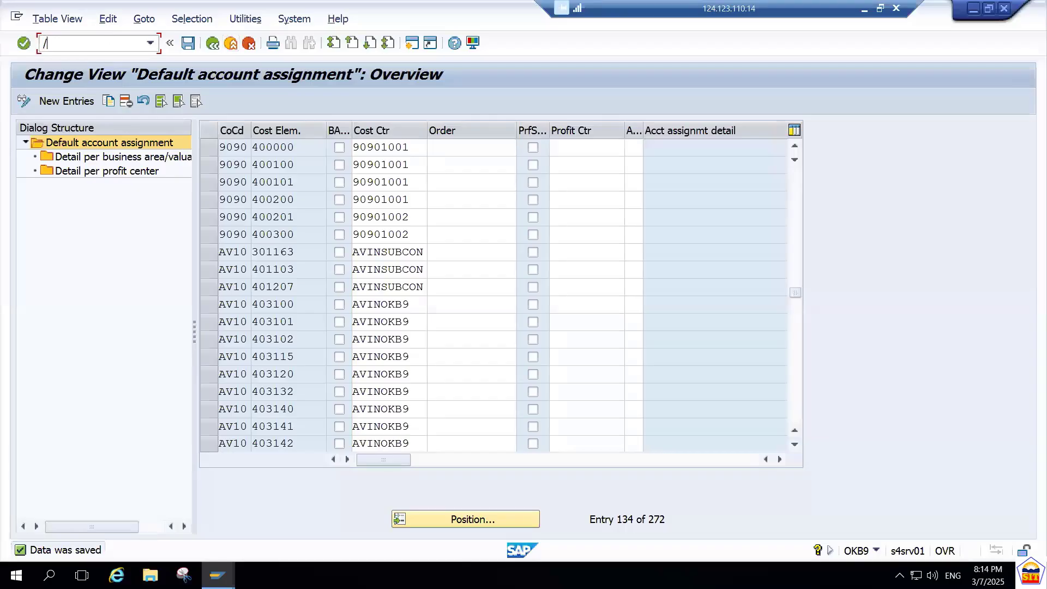
{"action": "type", "text": "01"}
{"action": "key", "text": "BackSpace"}
{"action": "key", "text": "BackSpace"}
{"action": "key", "text": "BackSpace"}
{"action": "key", "text": "BackSpace"}
{"action": "type", "text": "vk01"}
{"action": "key", "text": "BackSpace"}
{"action": "type", "text": "x"}
{"action": "key", "text": "Return"}
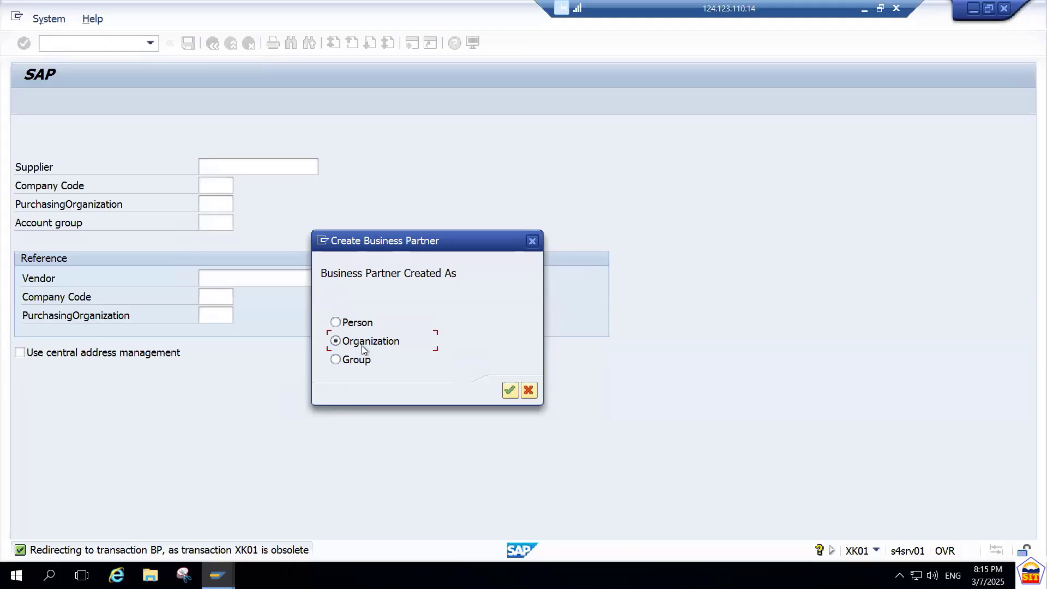
Create the business partner as an organization and set its grouping to GP90 9090 BP Grouping.
{"action": "key", "text": "Tab"}
{"action": "key", "text": "Return"}
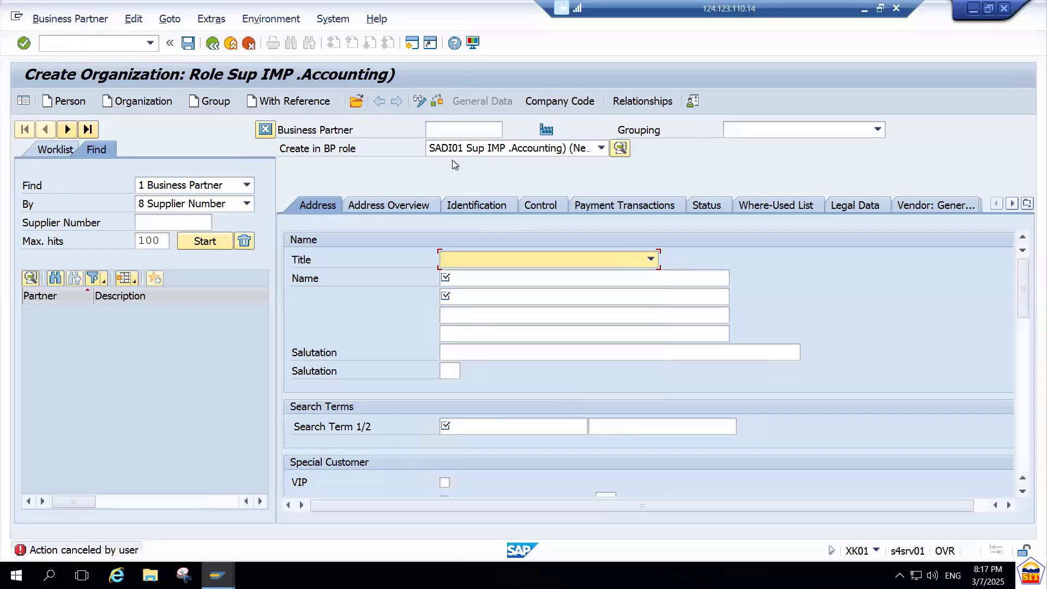
{"action": "left_click", "coordinate": [784, 134]}
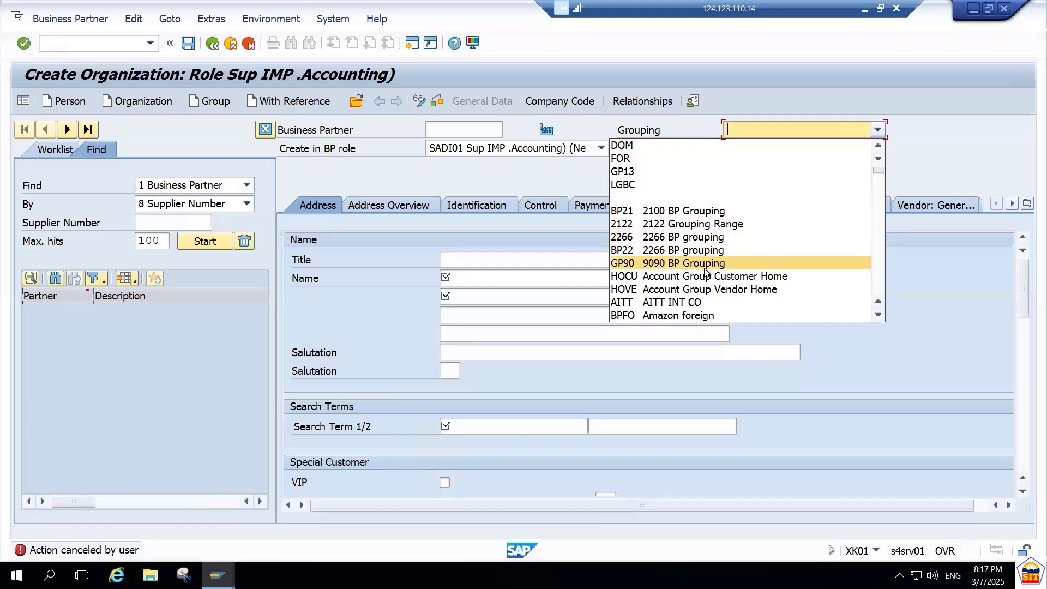
{"action": "left_click", "coordinate": [671, 264]}
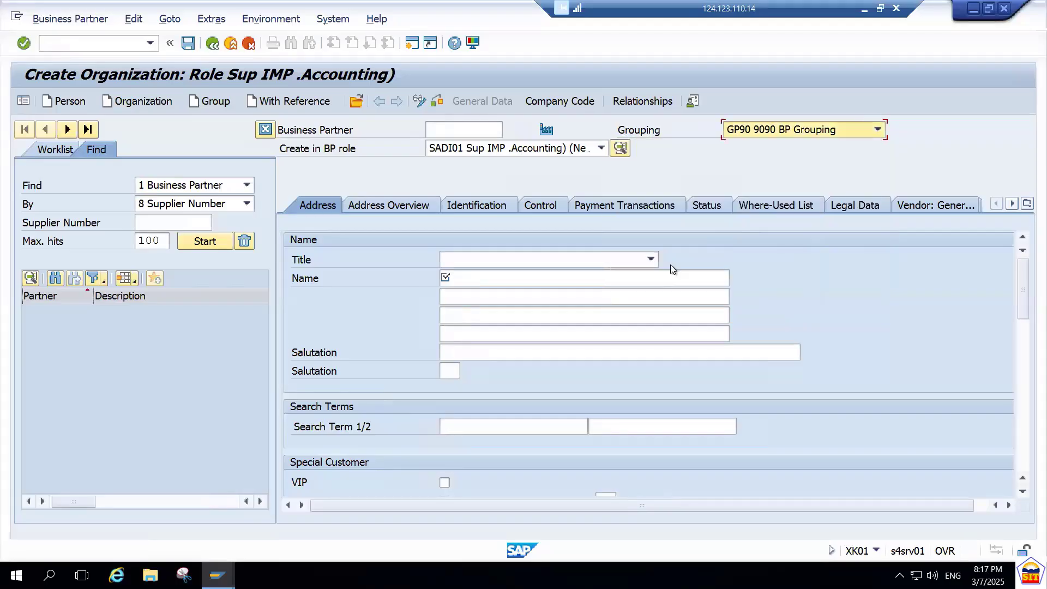
Change the new organization's BP role to 000000 Business Partner (Gen.) and confirm creating it in that role.
{"action": "left_click", "coordinate": [502, 152]}
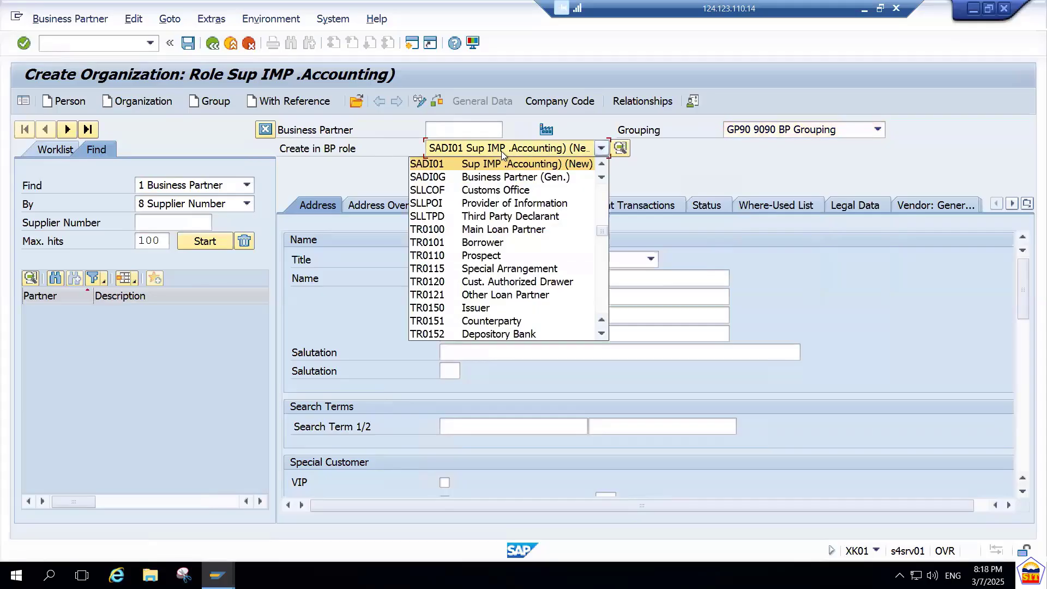
{"action": "key", "text": "0"}
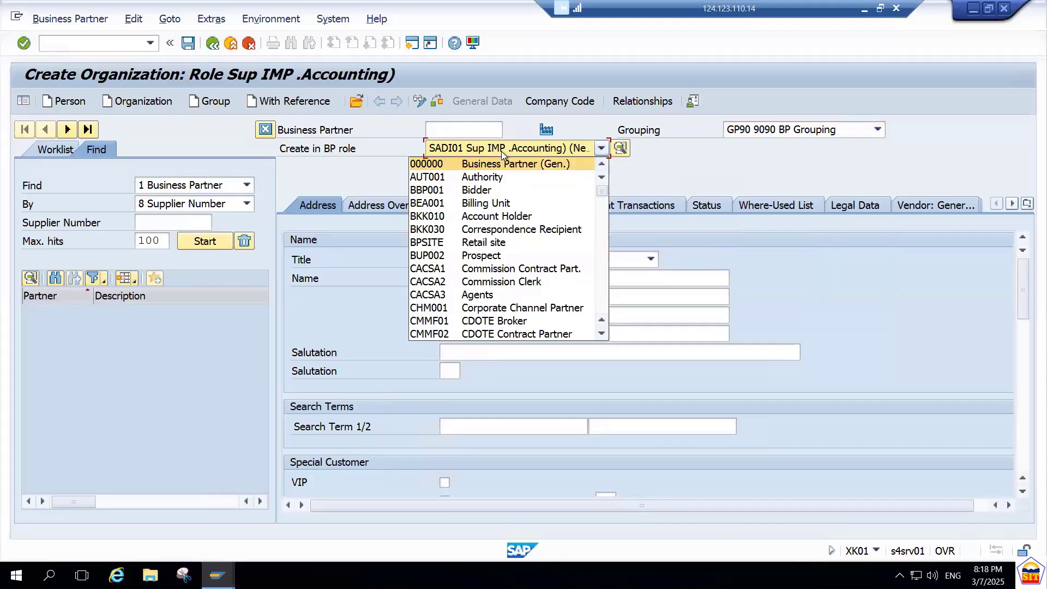
{"action": "left_click", "coordinate": [442, 165]}
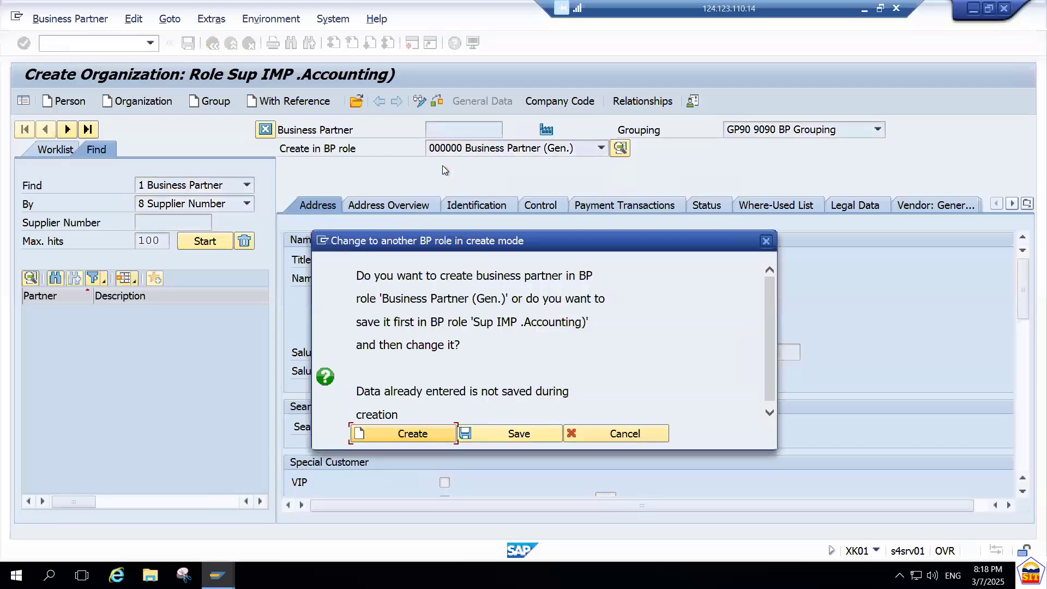
{"action": "left_click", "coordinate": [406, 435]}
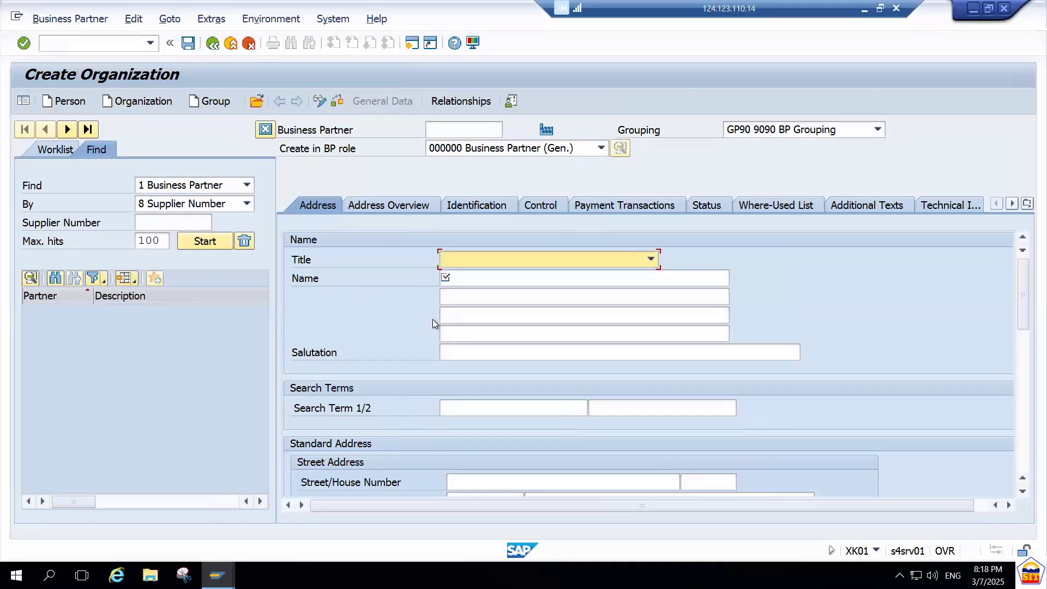
Set the organization's title to 0003 Company.
{"action": "key", "text": "F4"}
{"action": "key", "text": "Tab"}
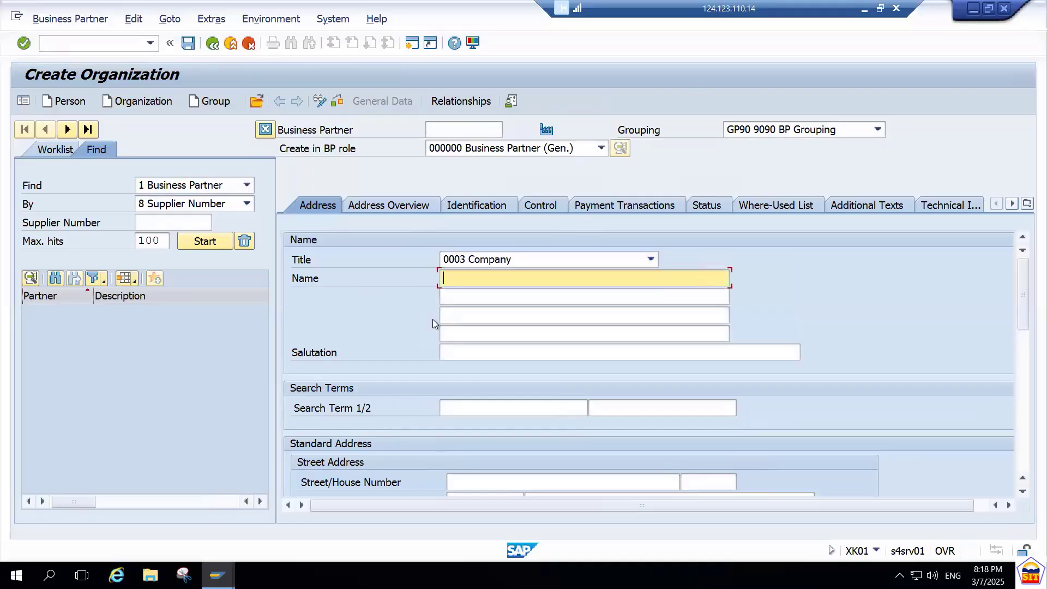
{"action": "key", "text": "shift+Tab"}
{"action": "key", "text": "F4"}
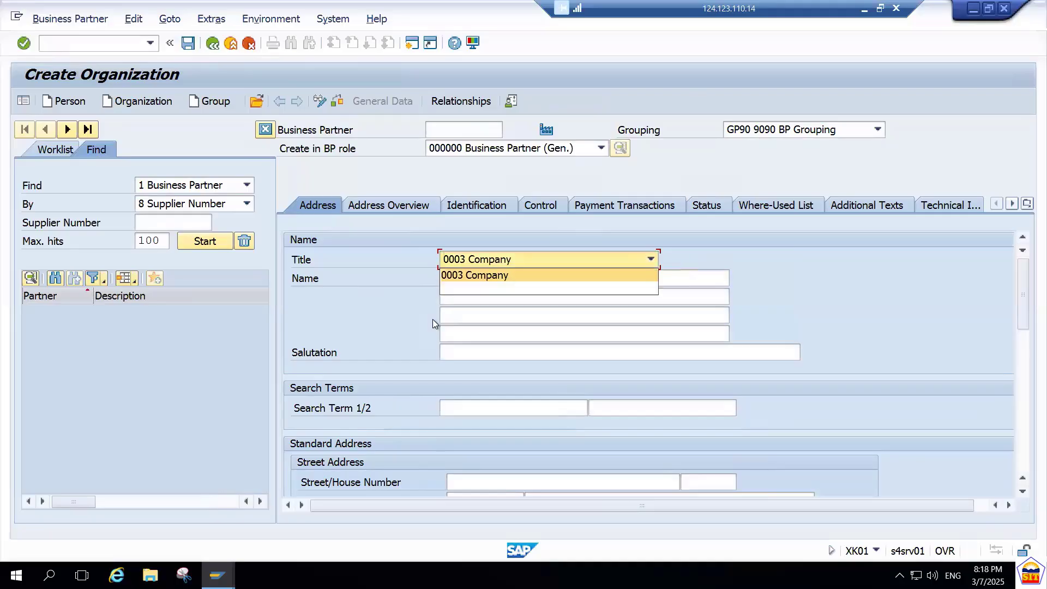
{"action": "key", "text": "Tab"}
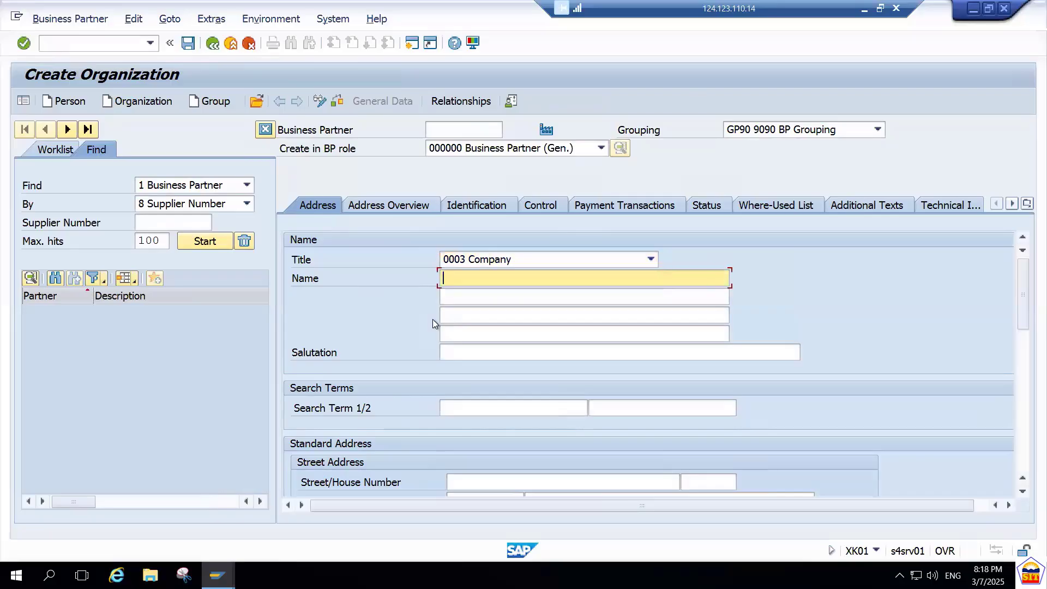
Enter Hitachi AirConditioners as the organization's name.
{"action": "key", "text": "BackSpace"}
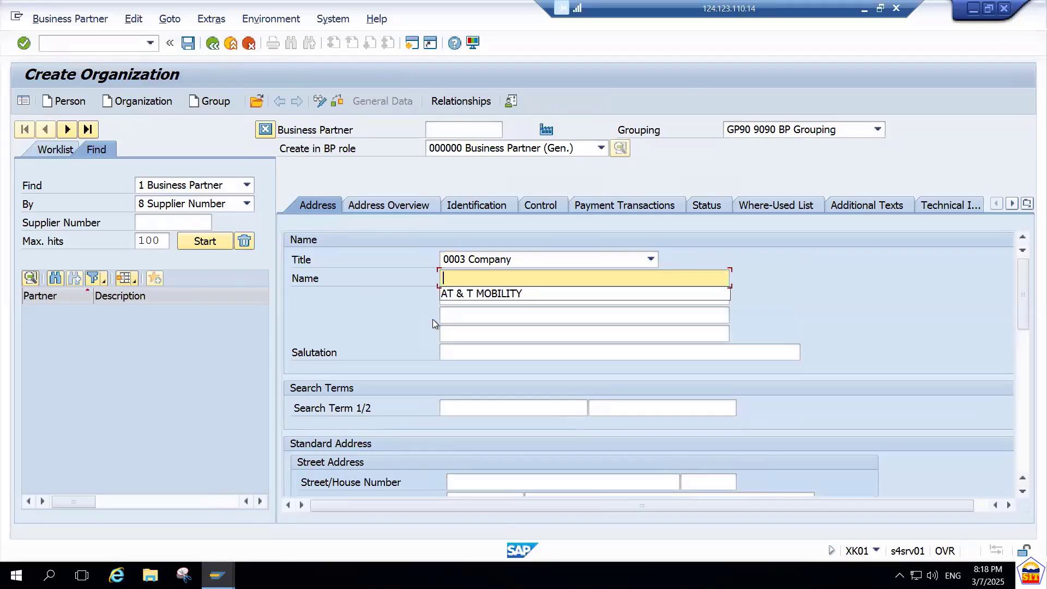
{"action": "type", "text": "Hitac"}
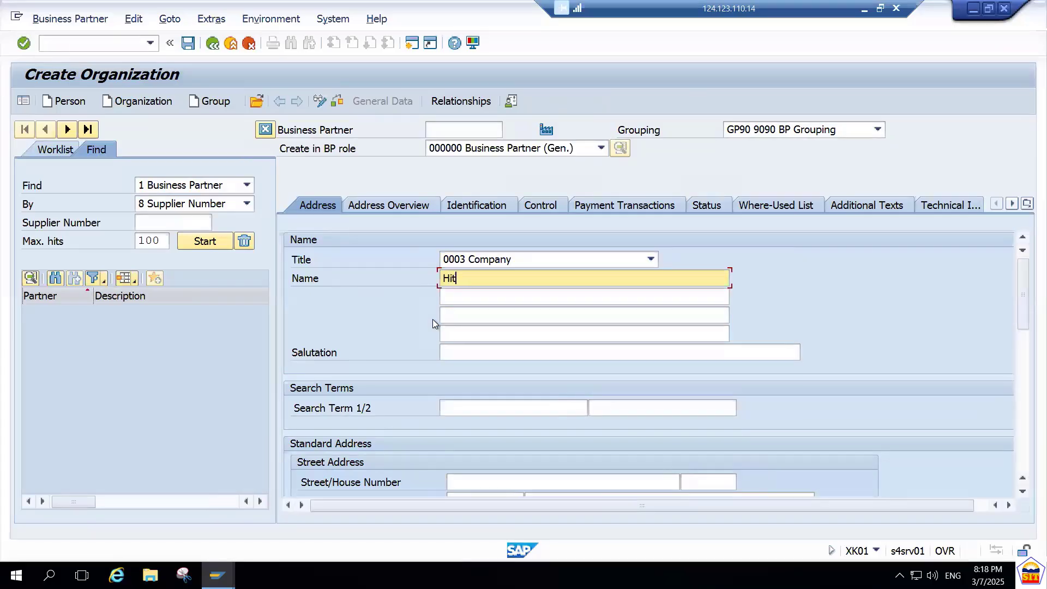
{"action": "key", "text": "BackSpace"}
{"action": "type", "text": "chi AirConditioners"}
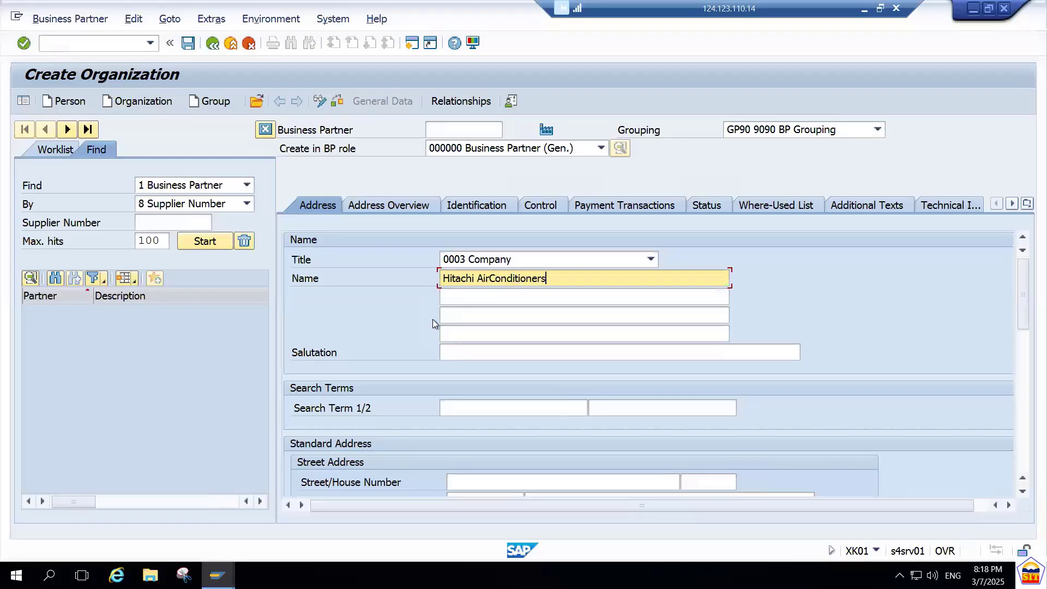
Enter the vendor's street and house number in the standard address.
{"action": "key", "text": "Tab"}
{"action": "key", "text": "Tab"}
{"action": "key", "text": "Tab"}
{"action": "key", "text": "Tab"}
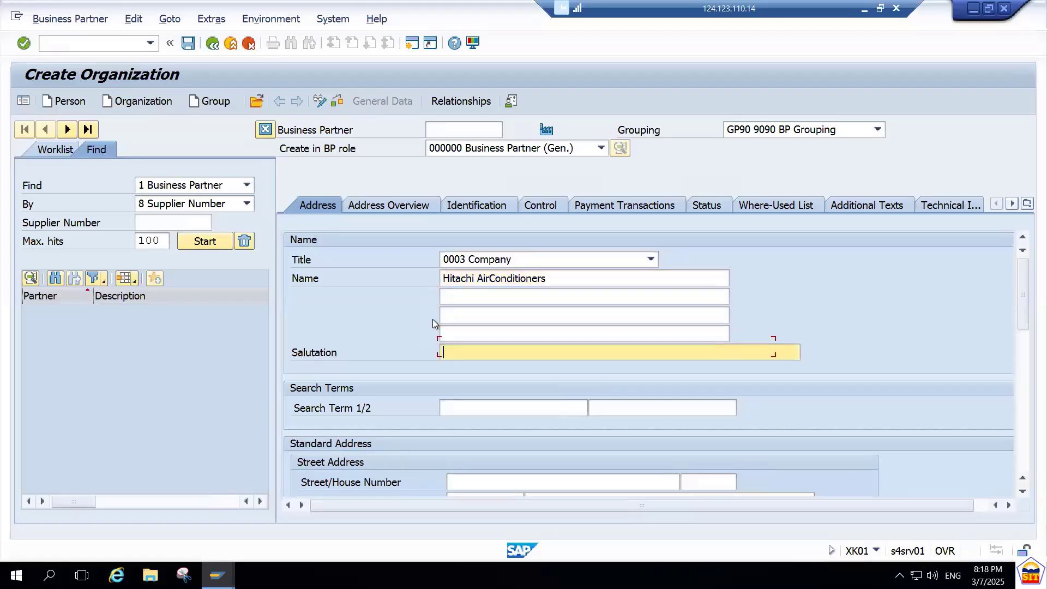
{"action": "key", "text": "Tab"}
{"action": "key", "text": "Tab"}
{"action": "key", "text": "Tab"}
{"action": "key", "text": "Tab"}
{"action": "key", "text": "Tab"}
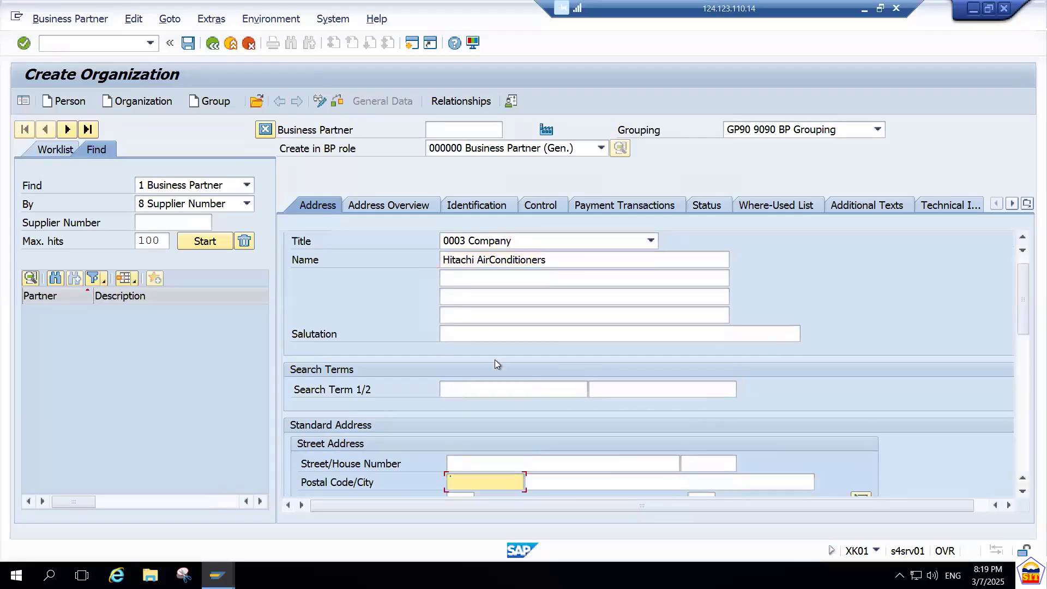
{"action": "key", "text": "shift+Tab"}
{"action": "type", "text": "1"}
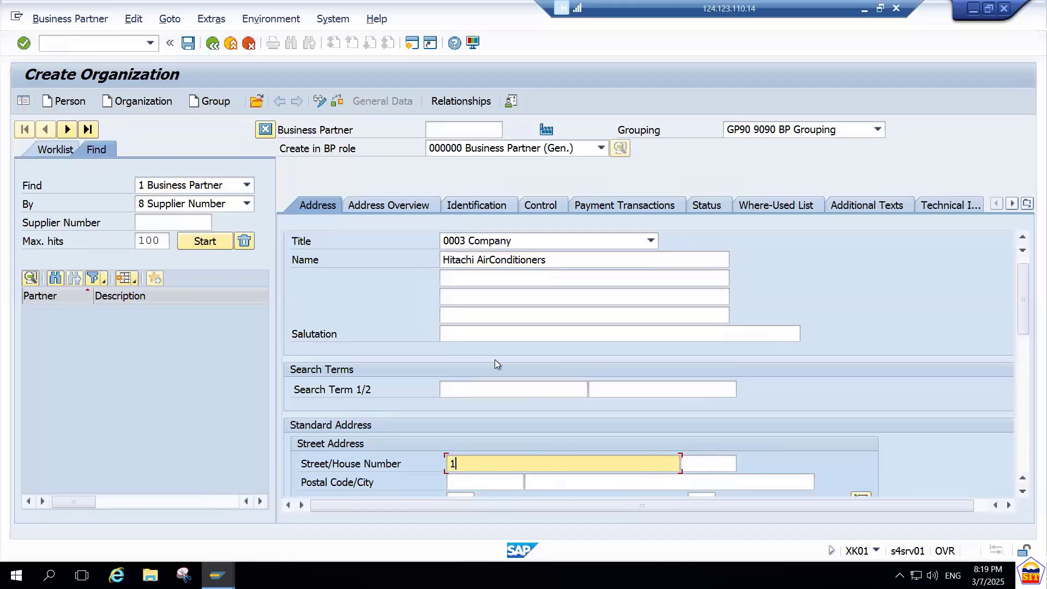
{"action": "type", "text": "1, Park Street"}
{"action": "key", "text": "Tab"}
{"action": "key", "text": "Tab"}
{"action": "key", "text": "Tab"}
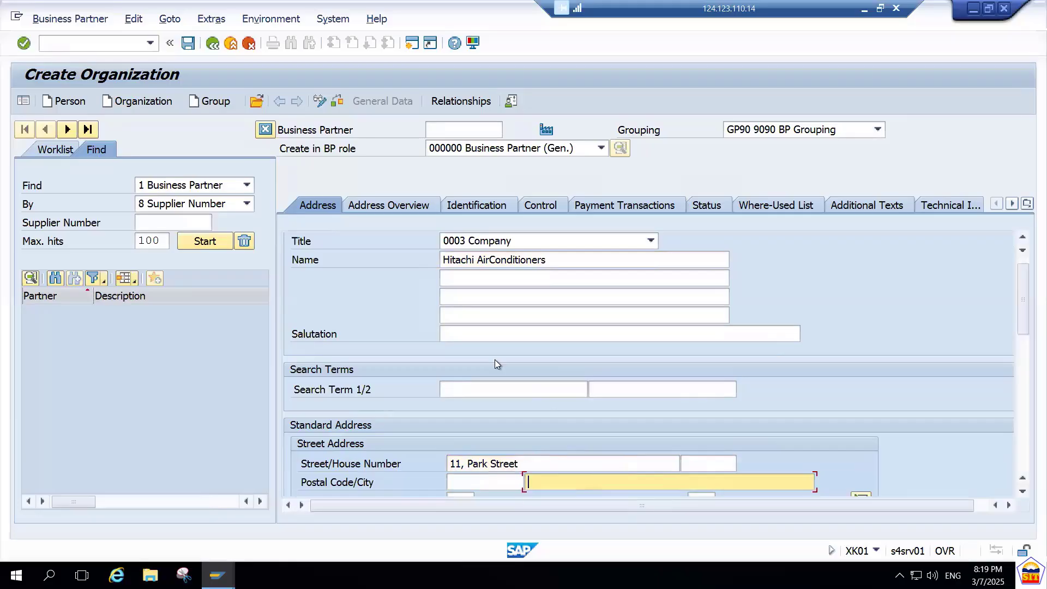
{"action": "key", "text": "BackSpace"}
{"action": "key", "text": "Down"}
{"action": "key", "text": "Tab"}
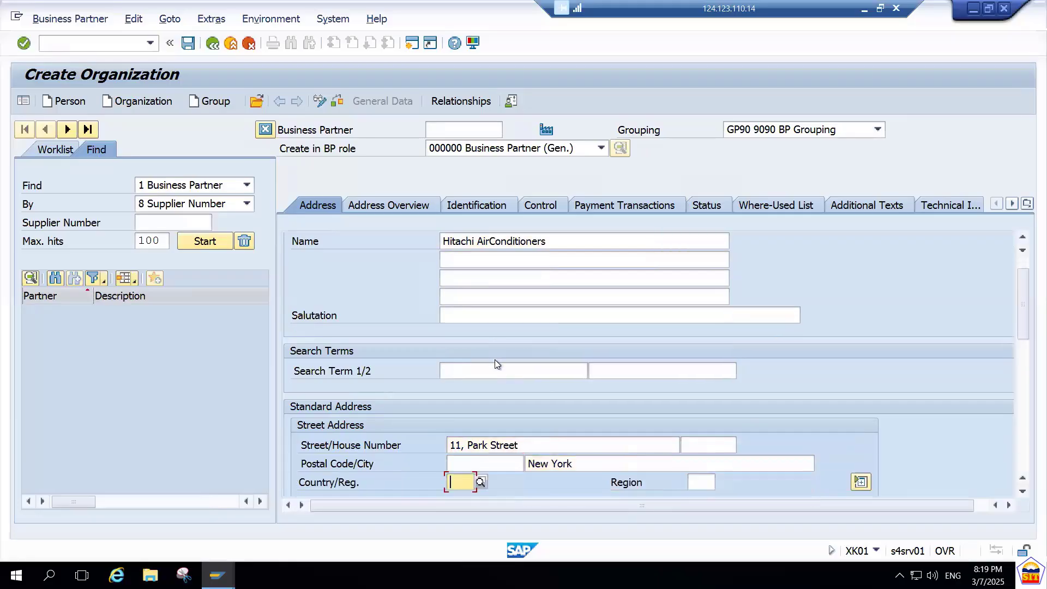
{"action": "key", "text": "shift+Tab"}
{"action": "key", "text": "BackSpace"}
{"action": "key", "text": "BackSpace"}
{"action": "key", "text": "BackSpace"}
{"action": "key", "text": "BackSpace"}
{"action": "key", "text": "BackSpace"}
{"action": "key", "text": "BackSpace"}
{"action": "key", "text": "BackSpace"}
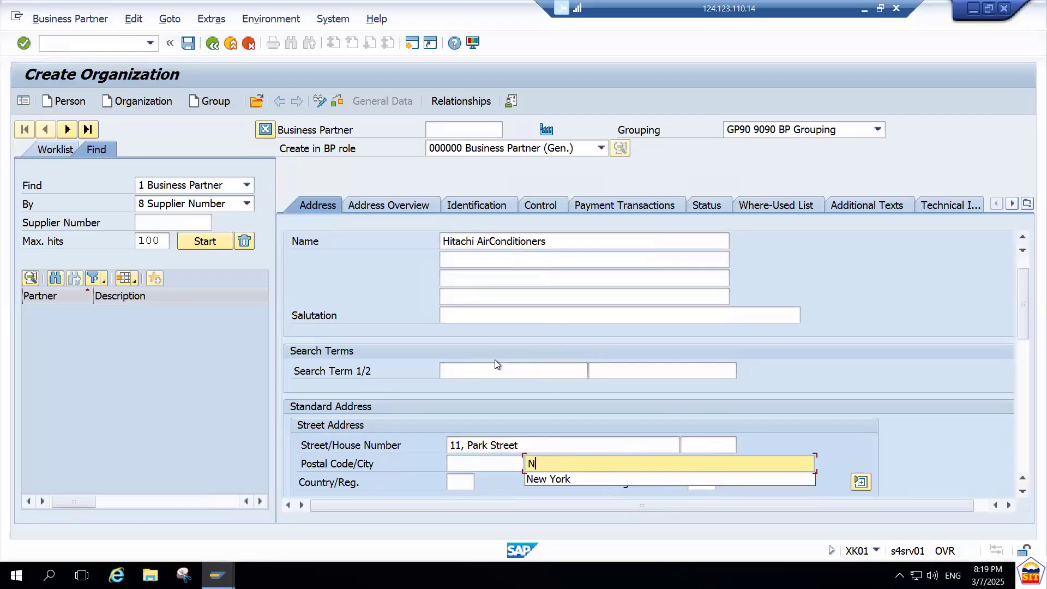
{"action": "key", "text": "BackSpace"}
Set the city of the vendor's standard address to Riyadh and the country to SA.
{"action": "type", "text": "R"}
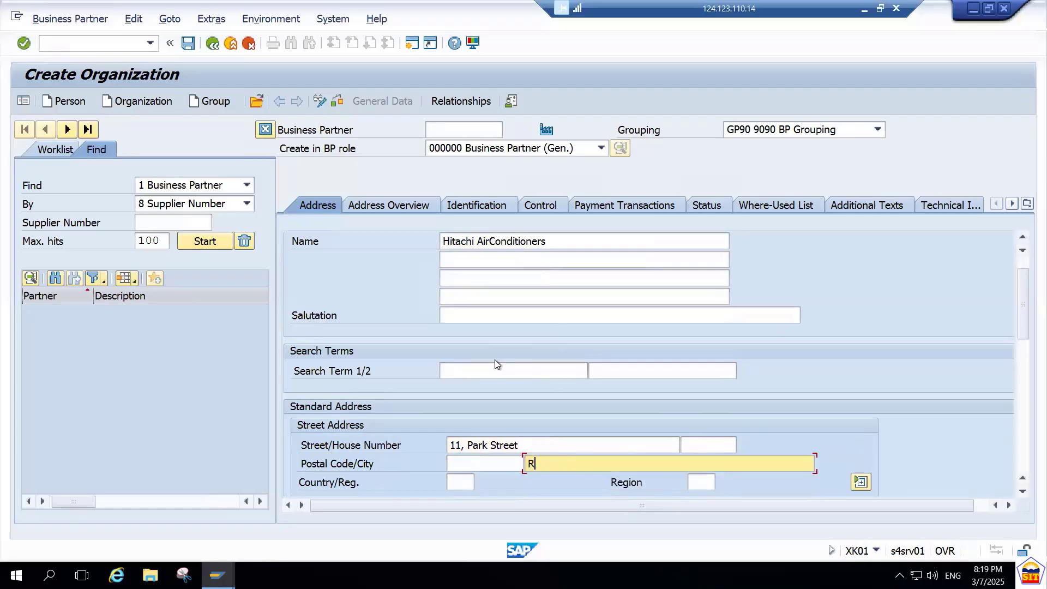
{"action": "type", "text": "iyadh"}
{"action": "key", "text": "Tab"}
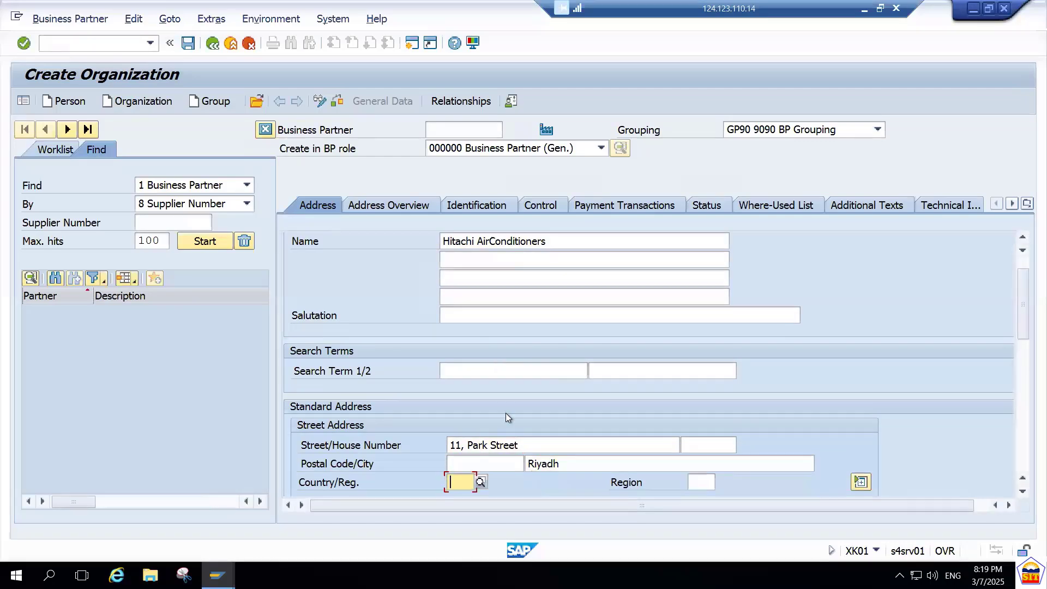
{"action": "type", "text": "SA"}
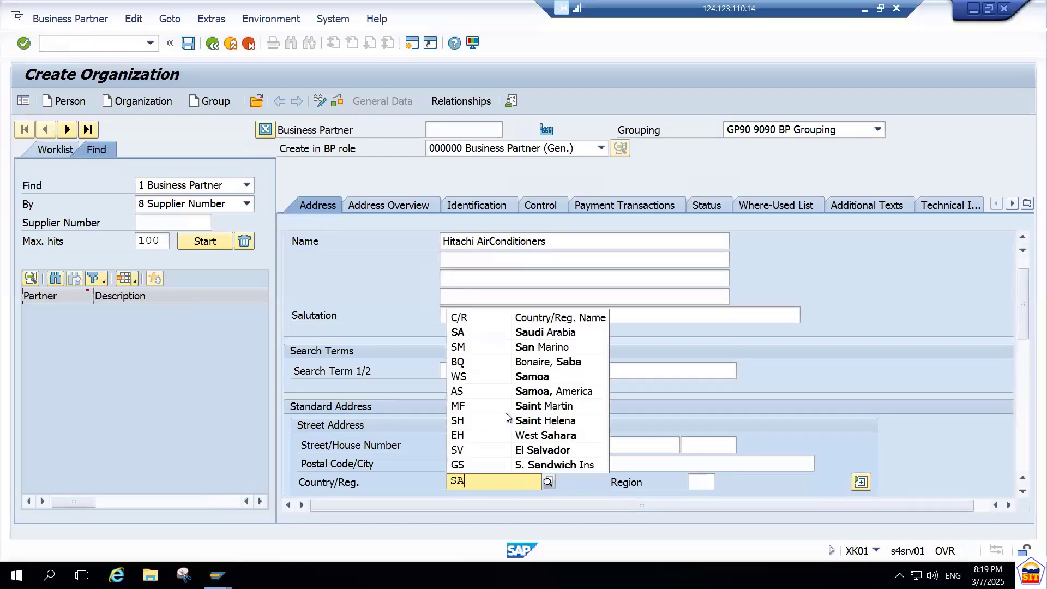
{"action": "key", "text": "Down"}
{"action": "key", "text": "Tab"}
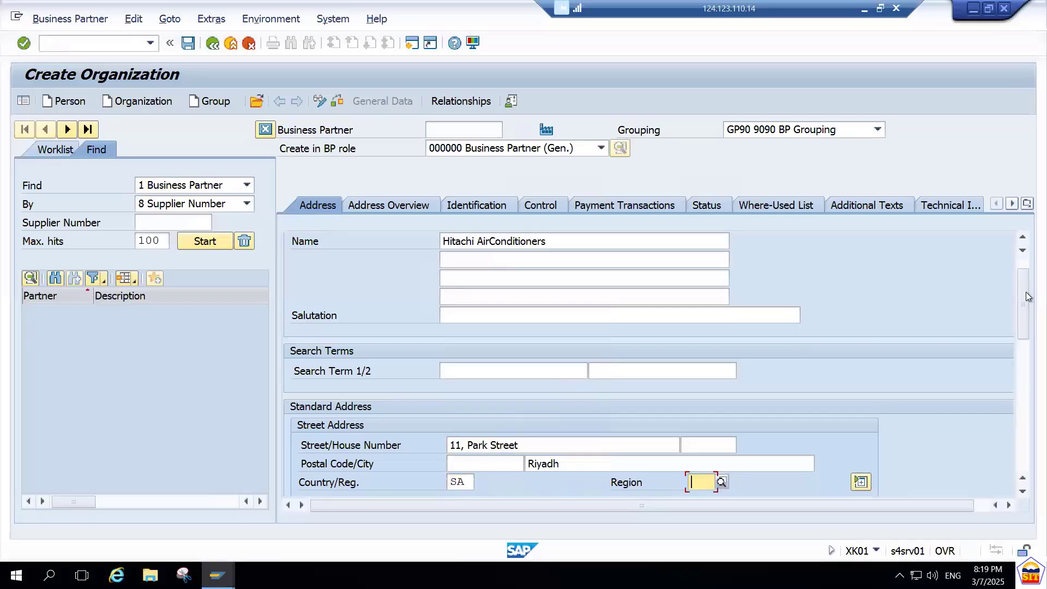
Fill in the postal code of the vendor's standard address and save the business partner.
{"action": "left_click_drag", "start_coordinate": [1026, 296], "coordinate": [1025, 398]}
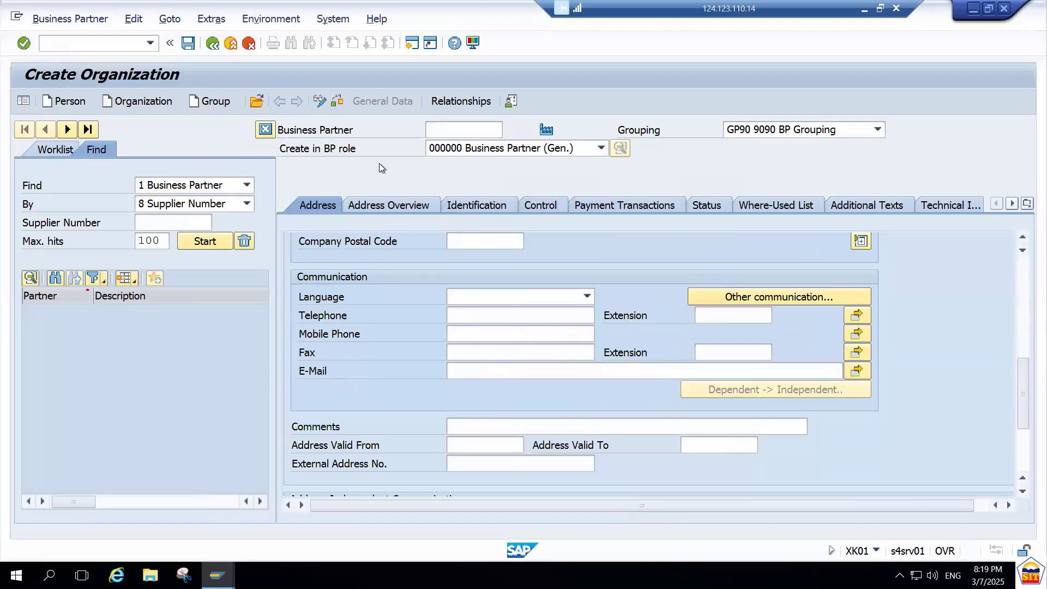
{"action": "left_click", "coordinate": [457, 133]}
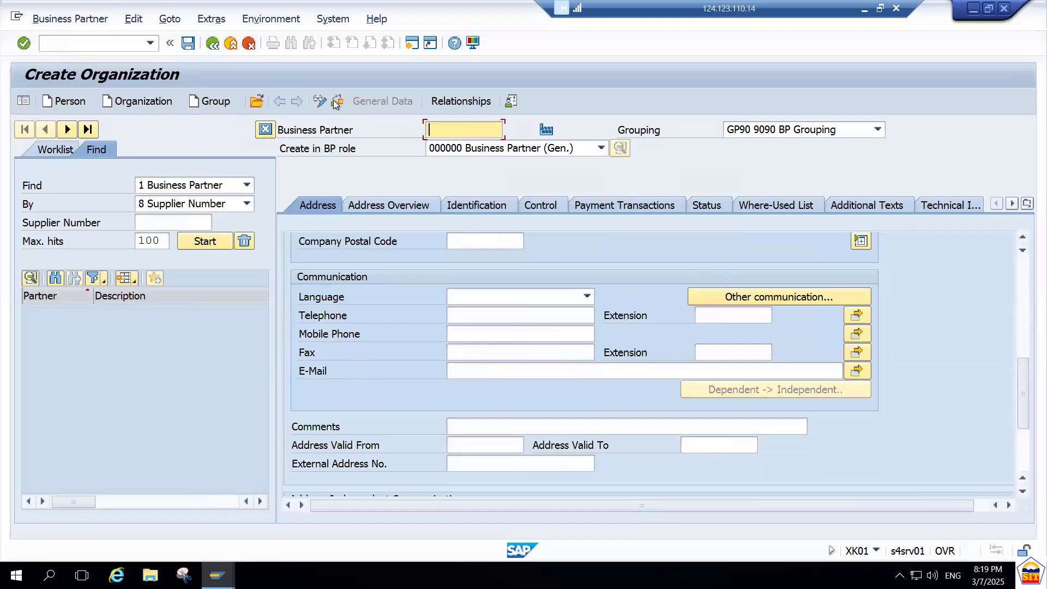
{"action": "left_click", "coordinate": [189, 45]}
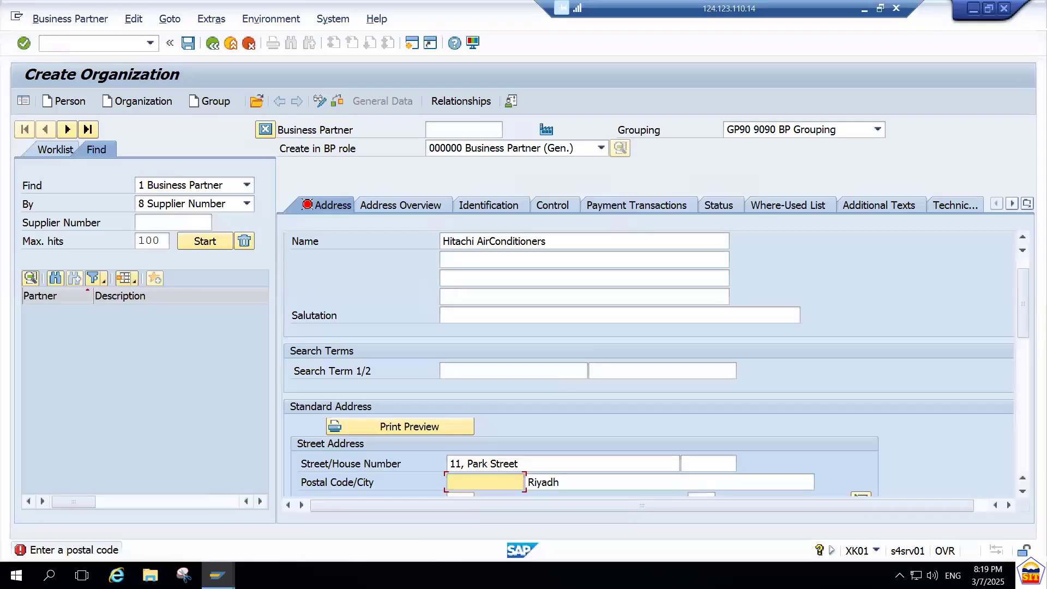
{"action": "type", "text": "90901"}
{"action": "left_click", "coordinate": [189, 46]}
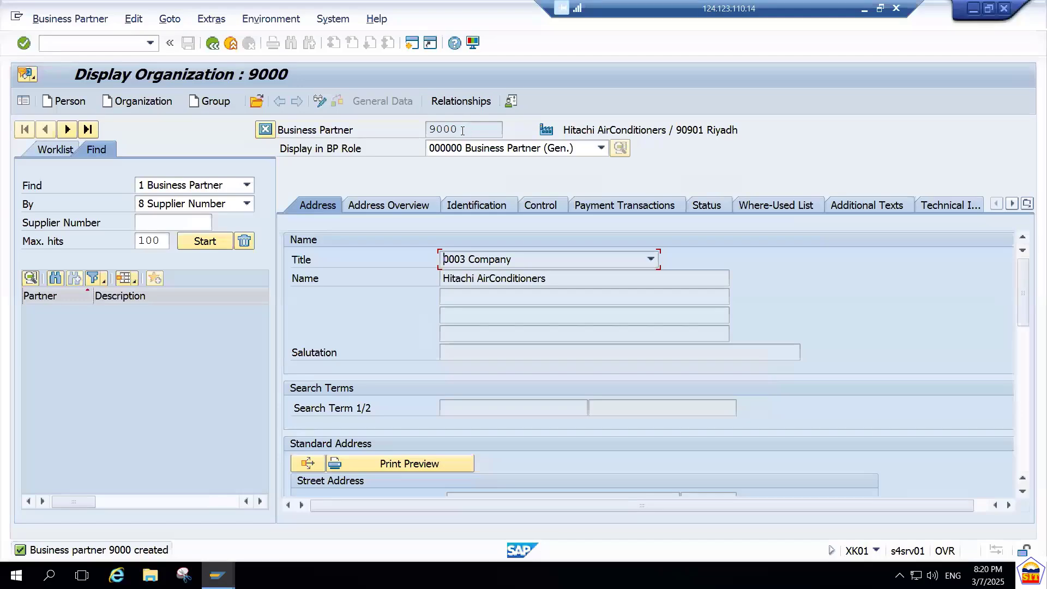
Switch the saved business partner to change mode and add the role FLVN00 Supplier (Fin.Accounting).
{"action": "left_click_drag", "start_coordinate": [462, 131], "coordinate": [416, 132]}
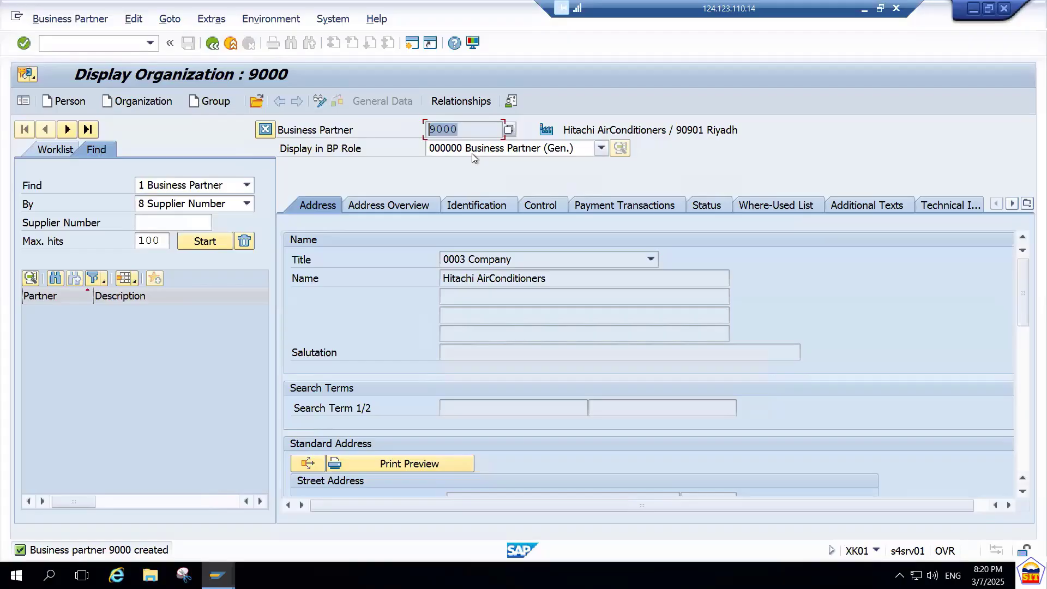
{"action": "left_click", "coordinate": [320, 104]}
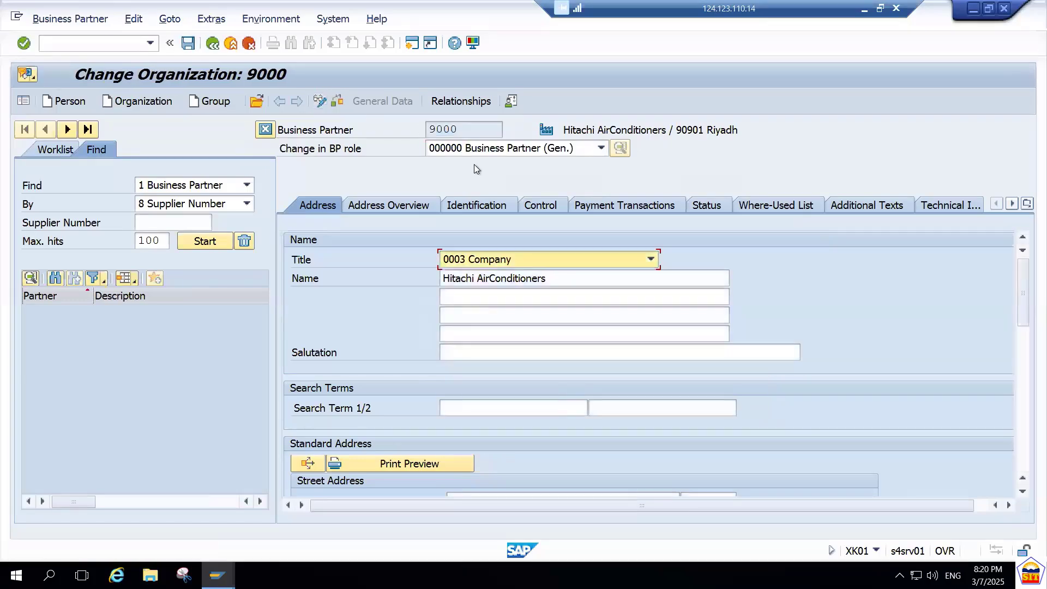
{"action": "left_click", "coordinate": [500, 152]}
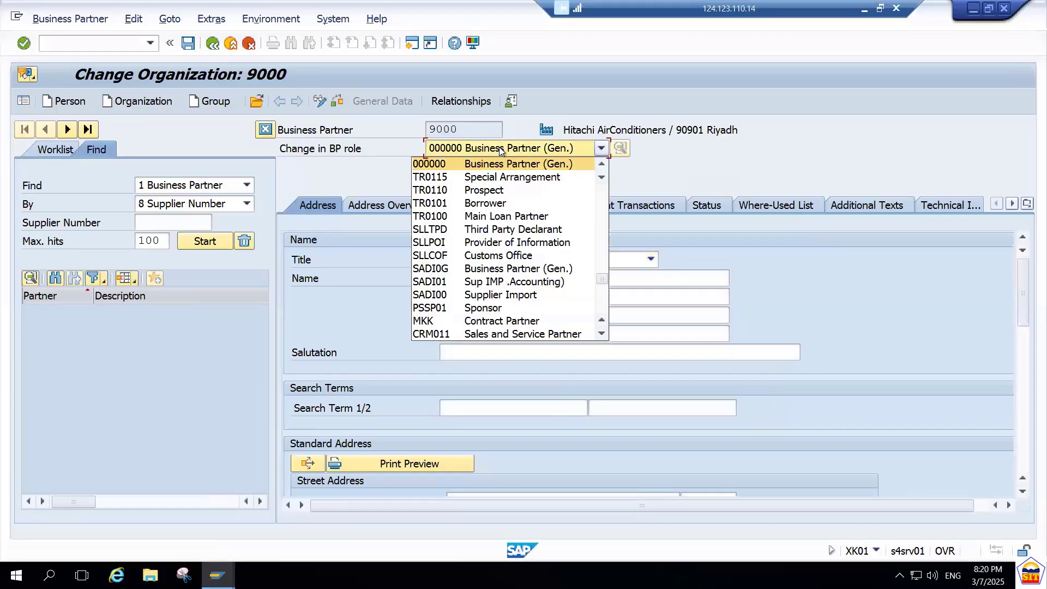
{"action": "key", "text": "f"}
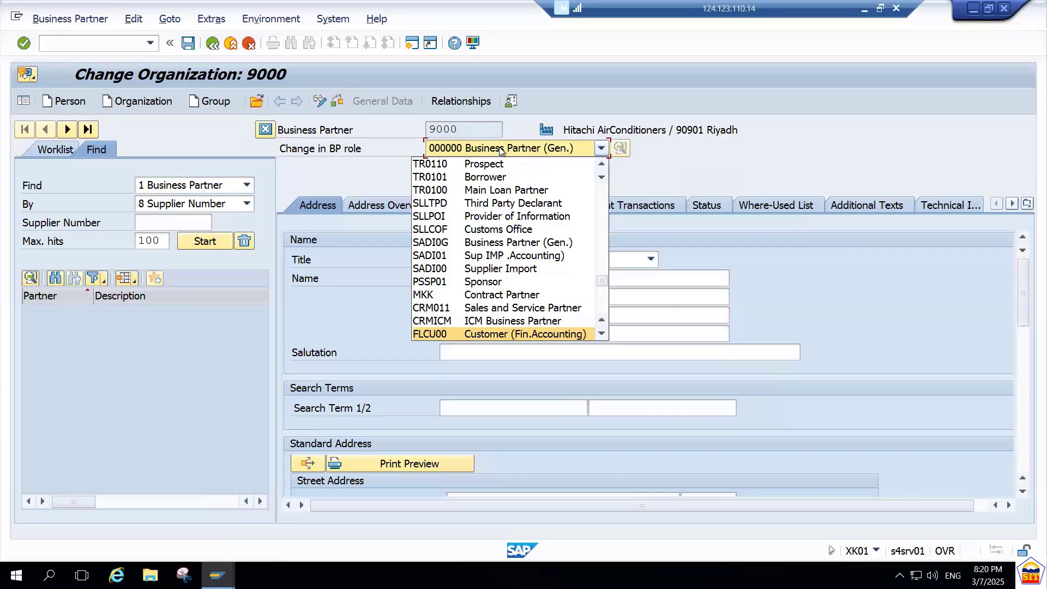
{"action": "key", "text": "v"}
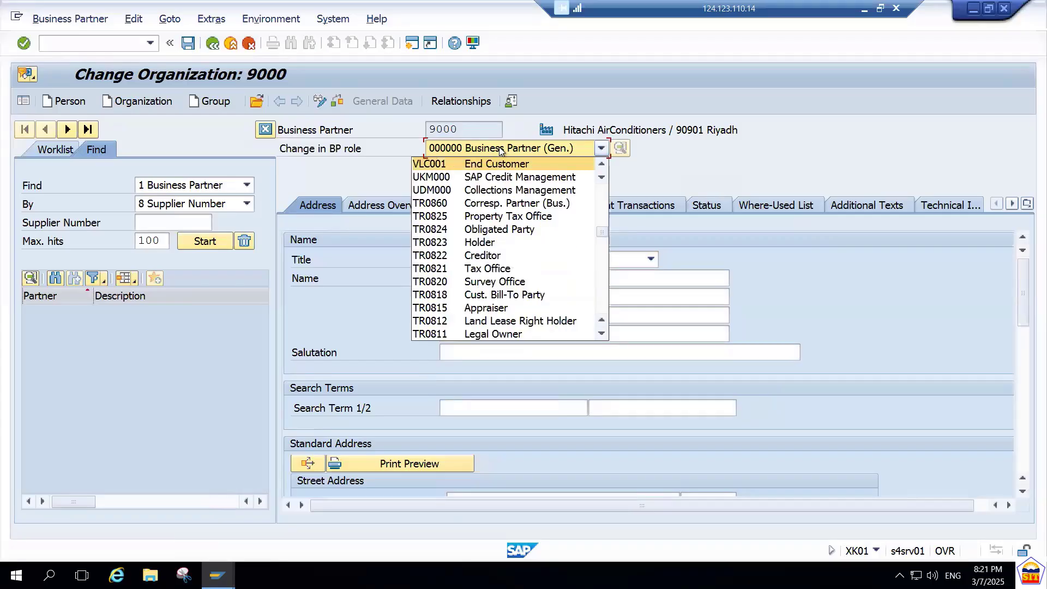
{"action": "key", "text": "f"}
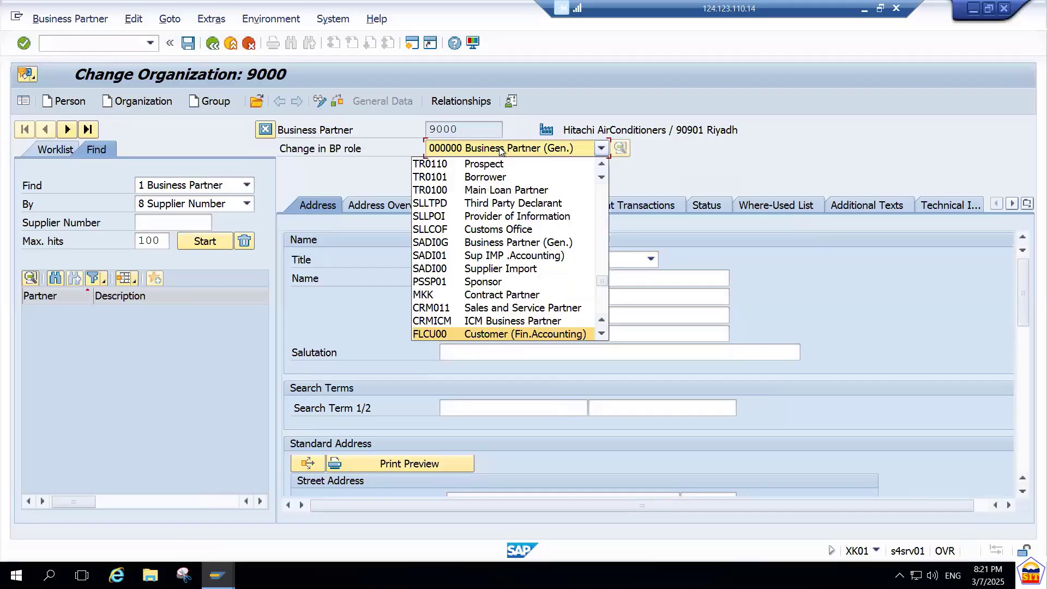
{"action": "key", "text": "f"}
{"action": "key", "text": "f"}
{"action": "key", "text": "f"}
{"action": "key", "text": "f"}
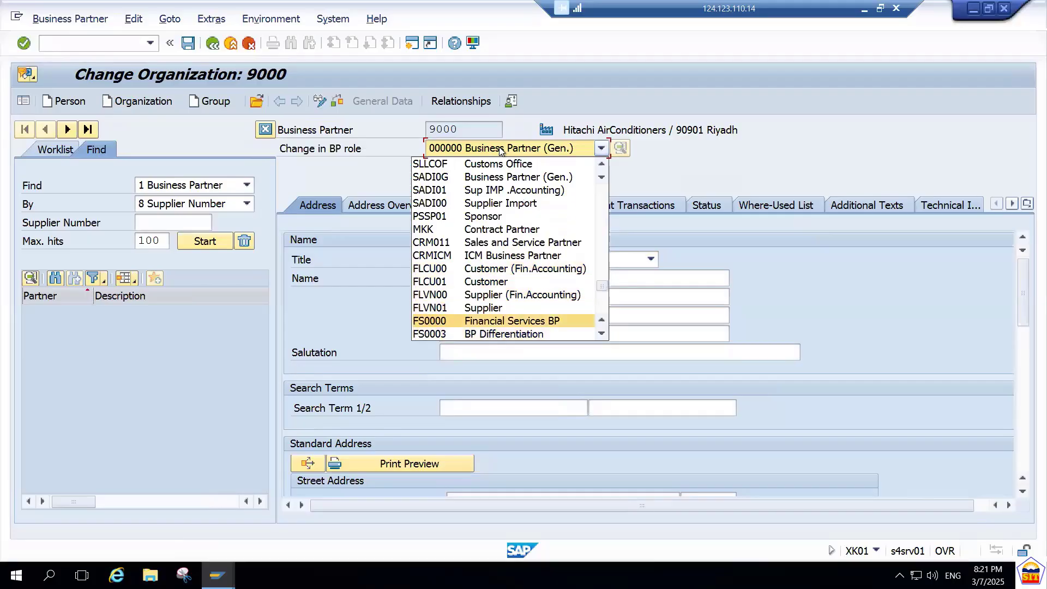
{"action": "key", "text": "Up"}
{"action": "key", "text": "Up"}
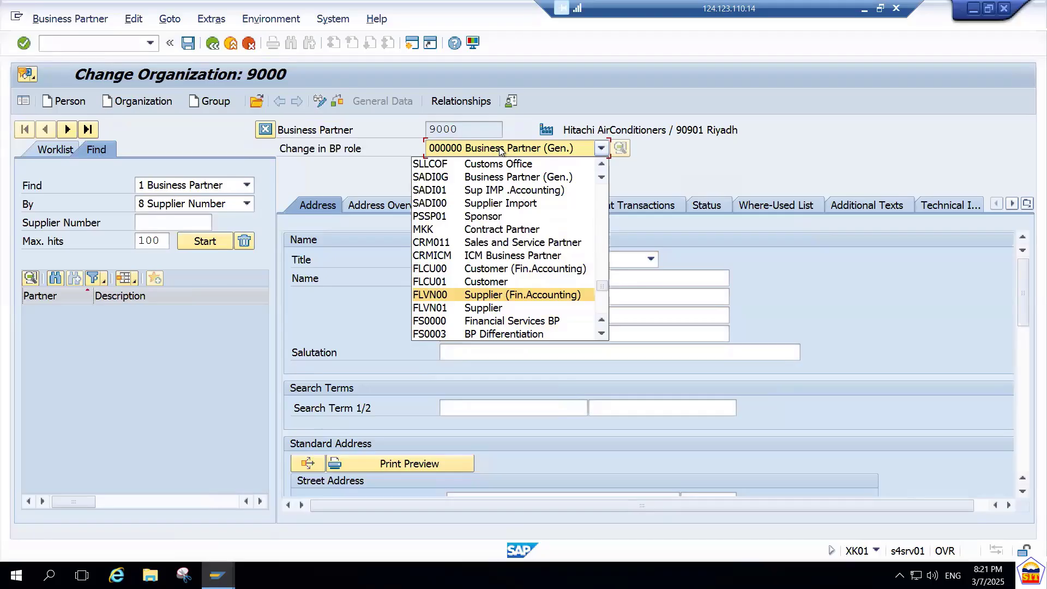
{"action": "left_click", "coordinate": [521, 295]}
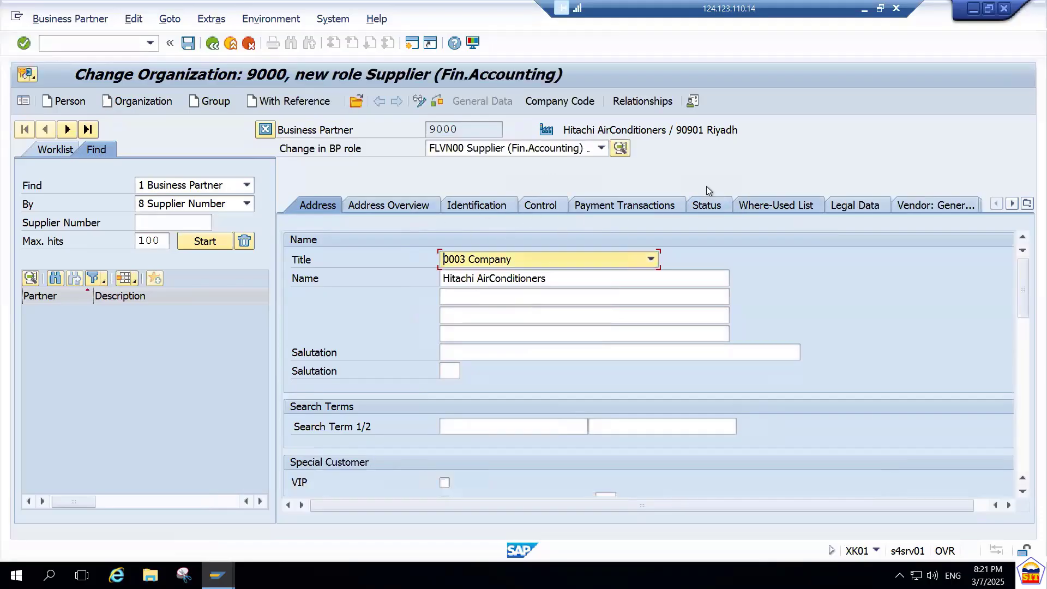
Start a bank details line in the supplier's payment transactions with ID 0001 and country SA.
{"action": "left_click", "coordinate": [566, 102]}
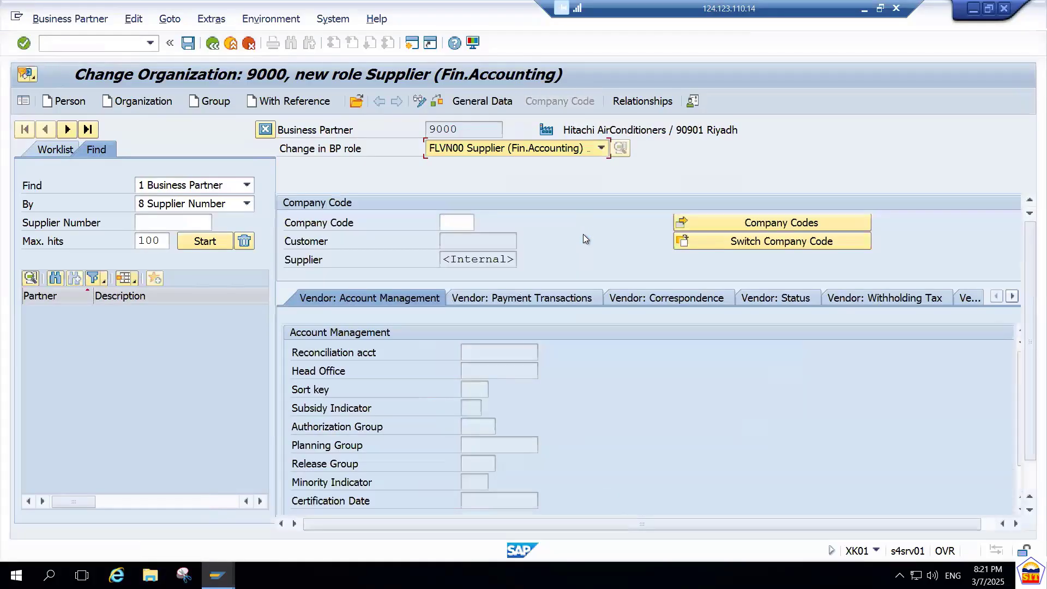
{"action": "left_click", "coordinate": [493, 102]}
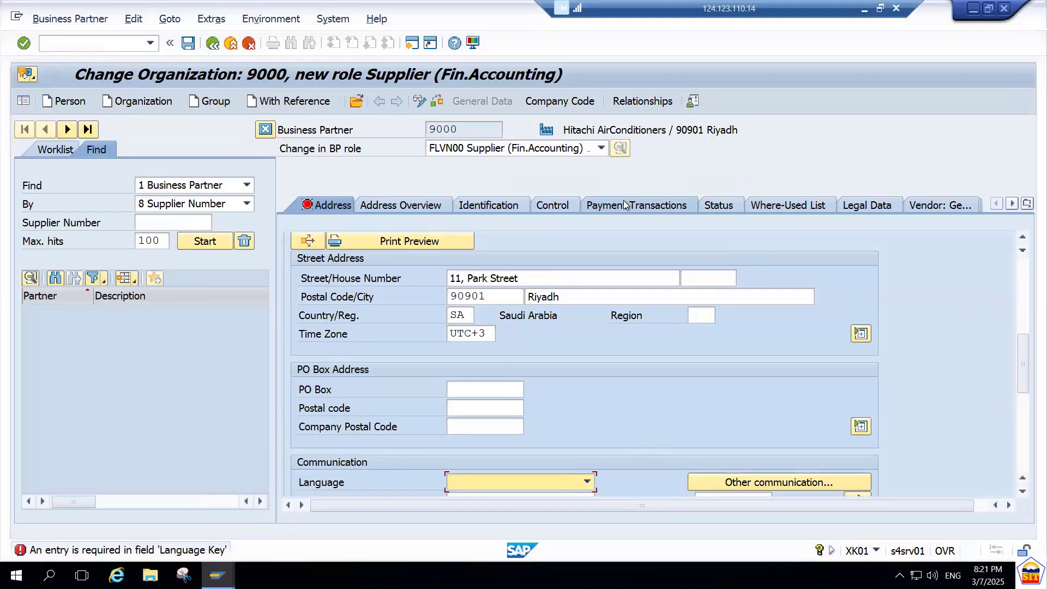
{"action": "left_click", "coordinate": [643, 208]}
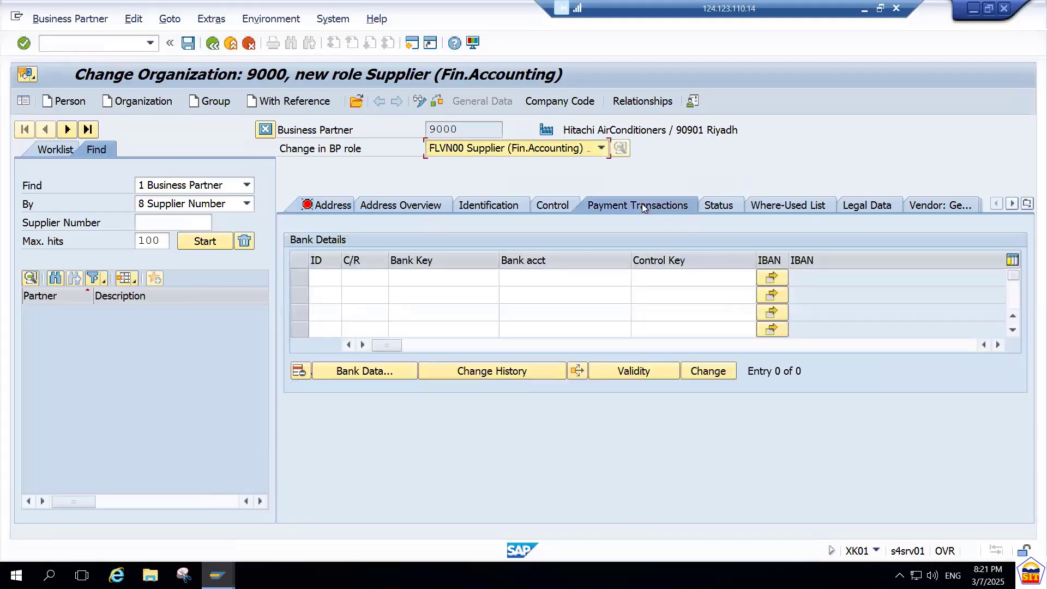
{"action": "left_click", "coordinate": [333, 275]}
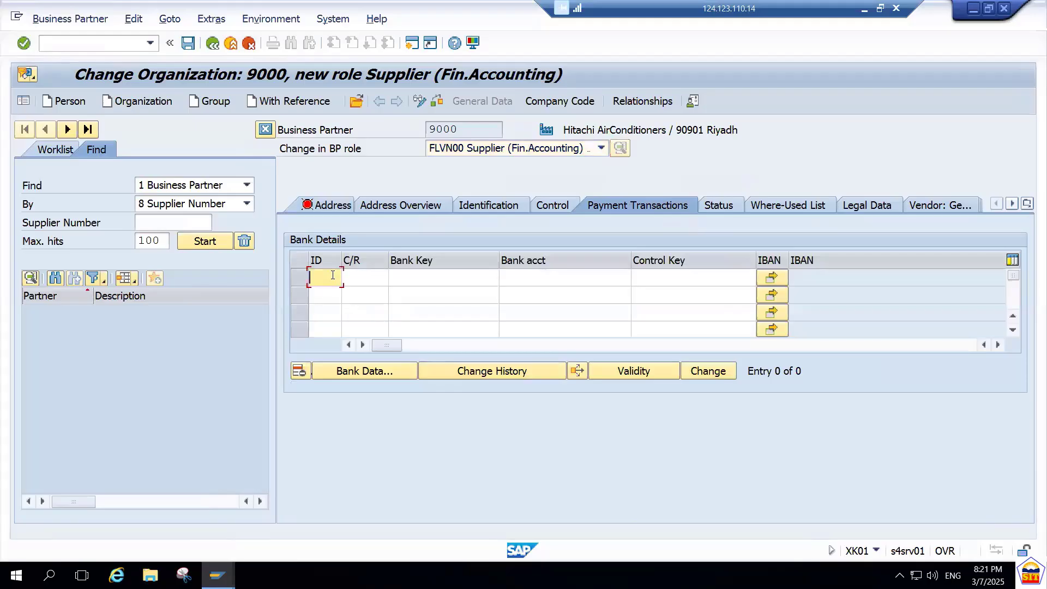
{"action": "type", "text": "0001"}
{"action": "key", "text": "Down"}
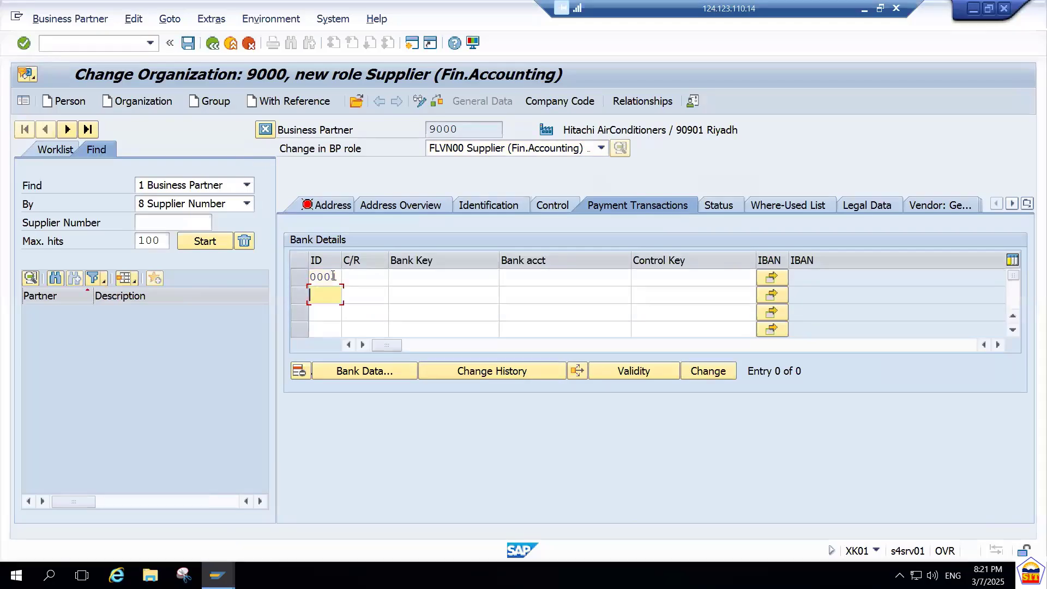
{"action": "left_click", "coordinate": [373, 277]}
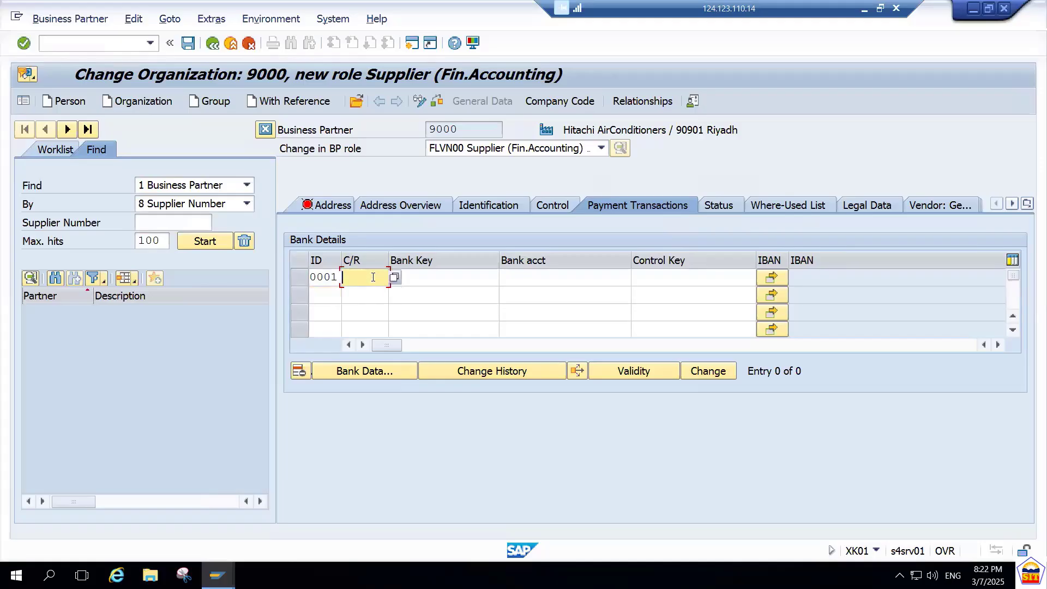
{"action": "type", "text": "SA"}
{"action": "key", "text": "Tab"}
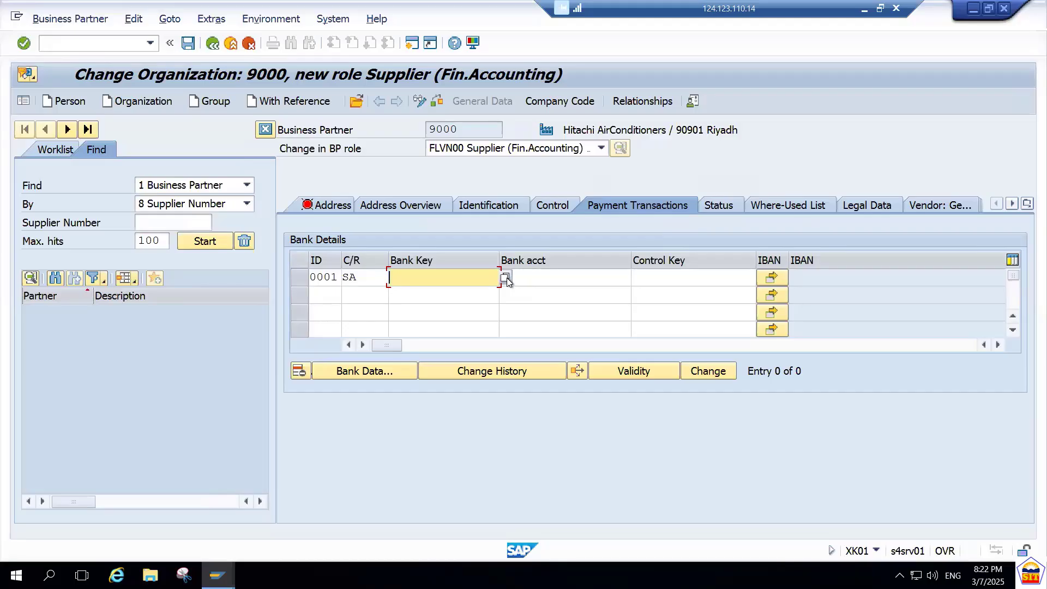
Open a new session, then search for existing banks in country SA from the supplier's bank key field.
{"action": "key", "text": "ctrl+n"}
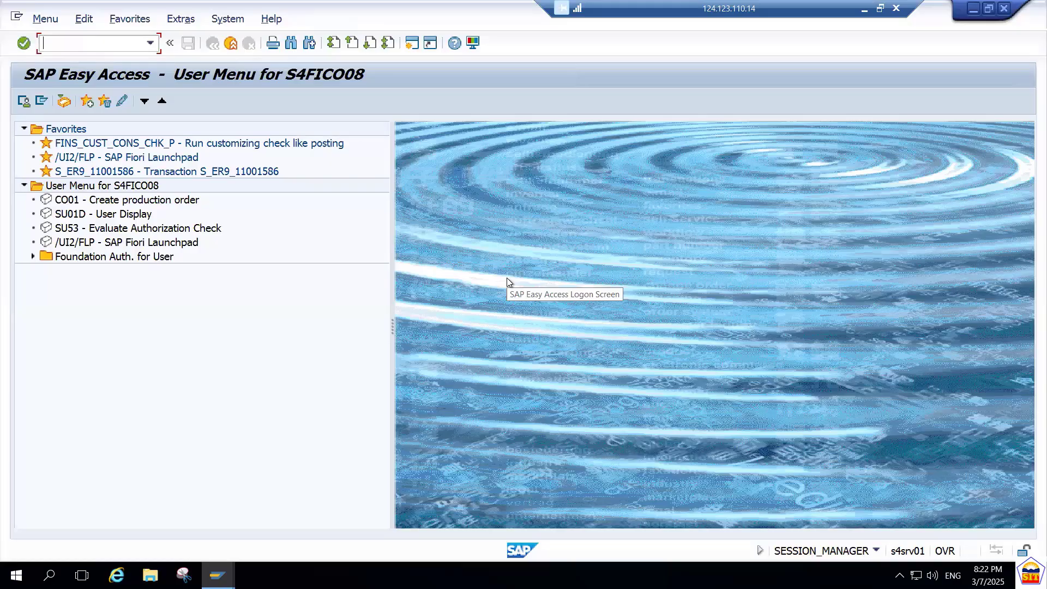
{"action": "key", "text": "alt+Tab"}
{"action": "left_click", "coordinate": [507, 279]}
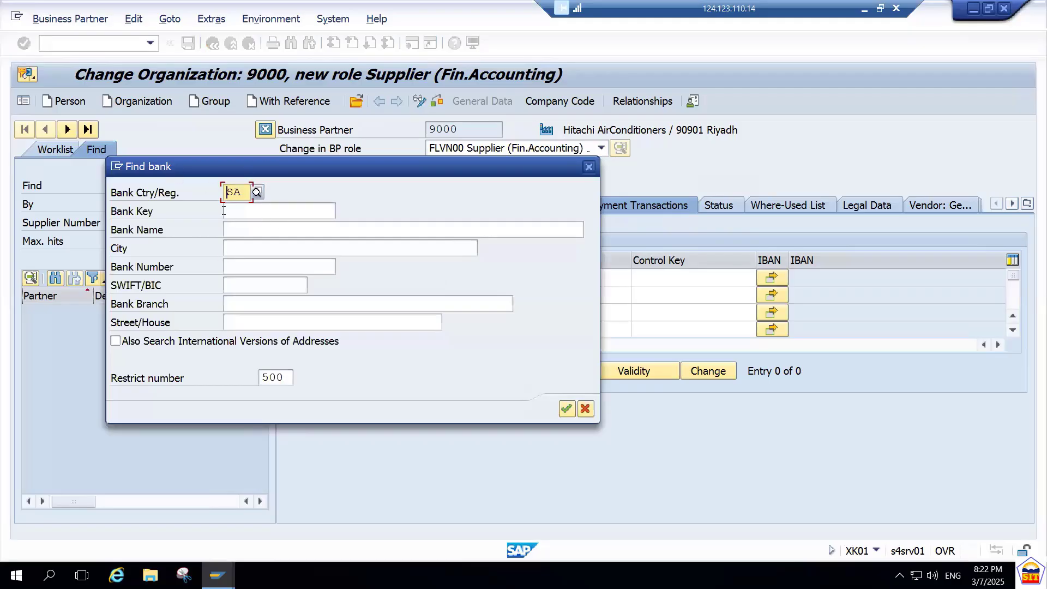
{"action": "key", "text": "Return"}
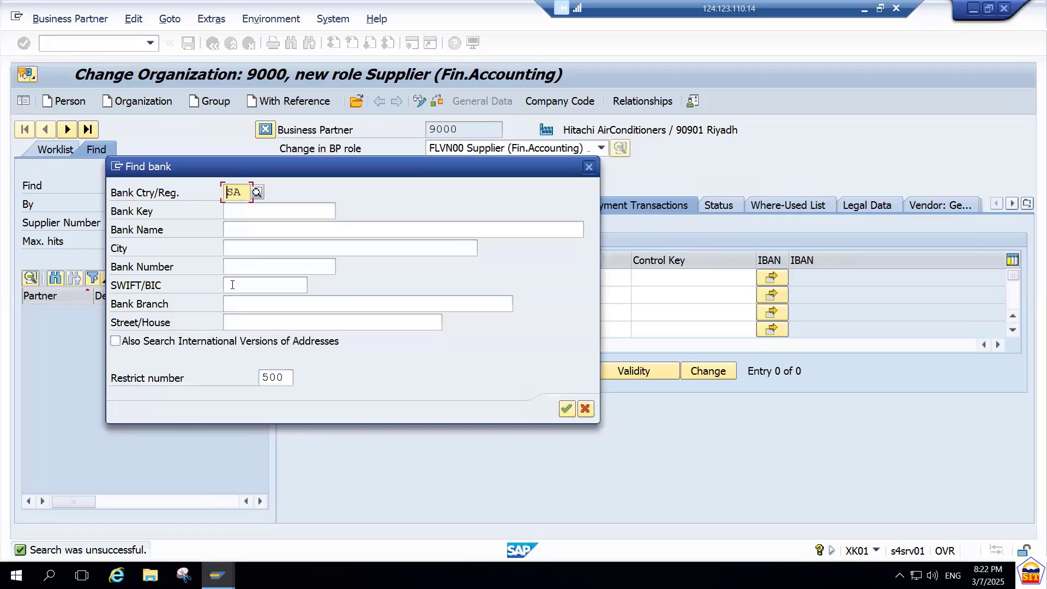
{"action": "left_click", "coordinate": [586, 410]}
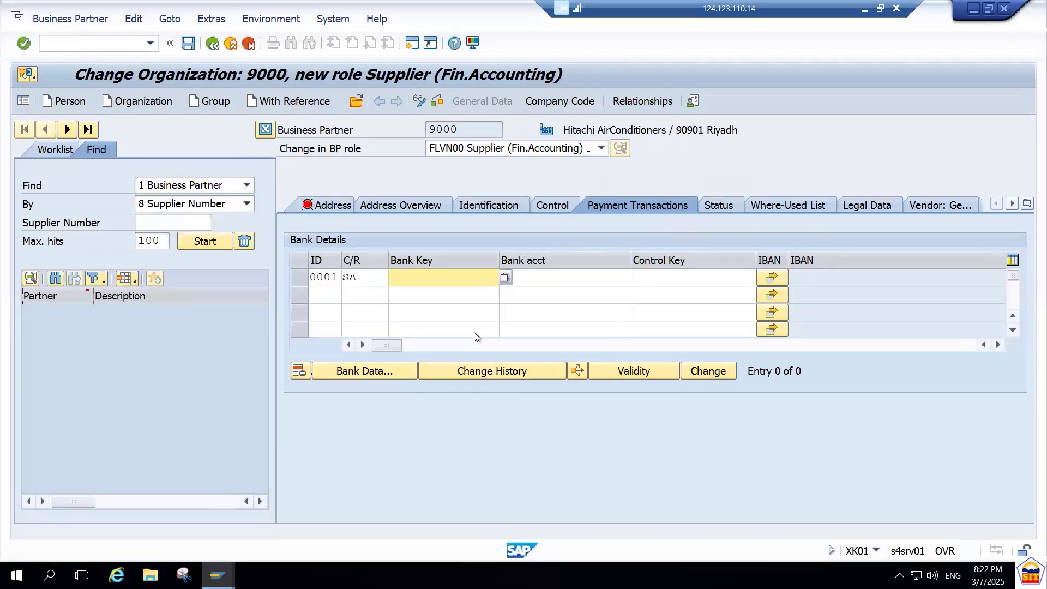
Run transaction FI01 in the other session to create a bank, and set the bank country to SA.
{"action": "left_click", "coordinate": [445, 273]}
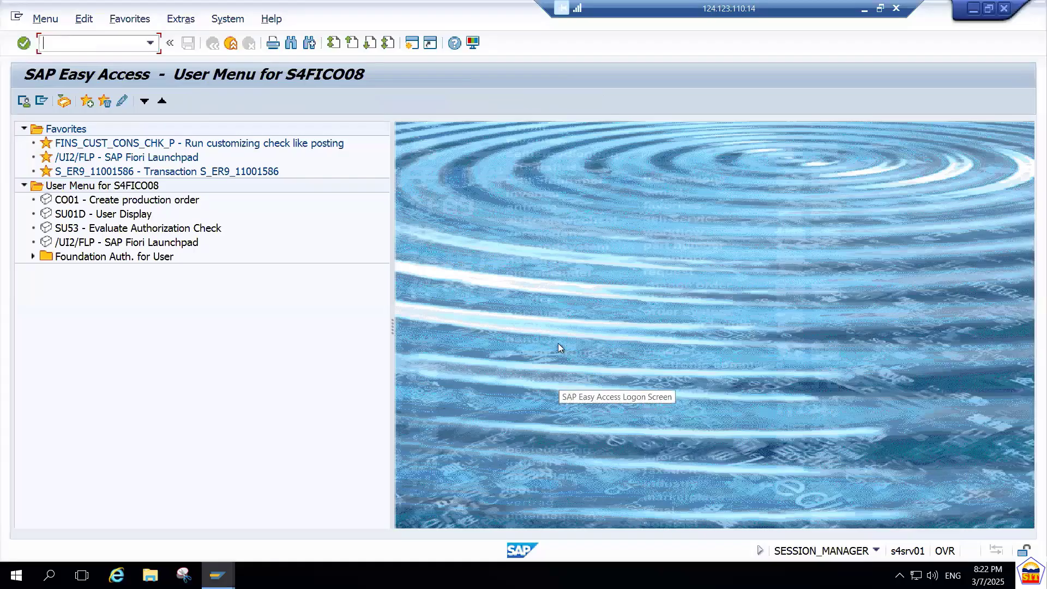
{"action": "type", "text": "fi01"}
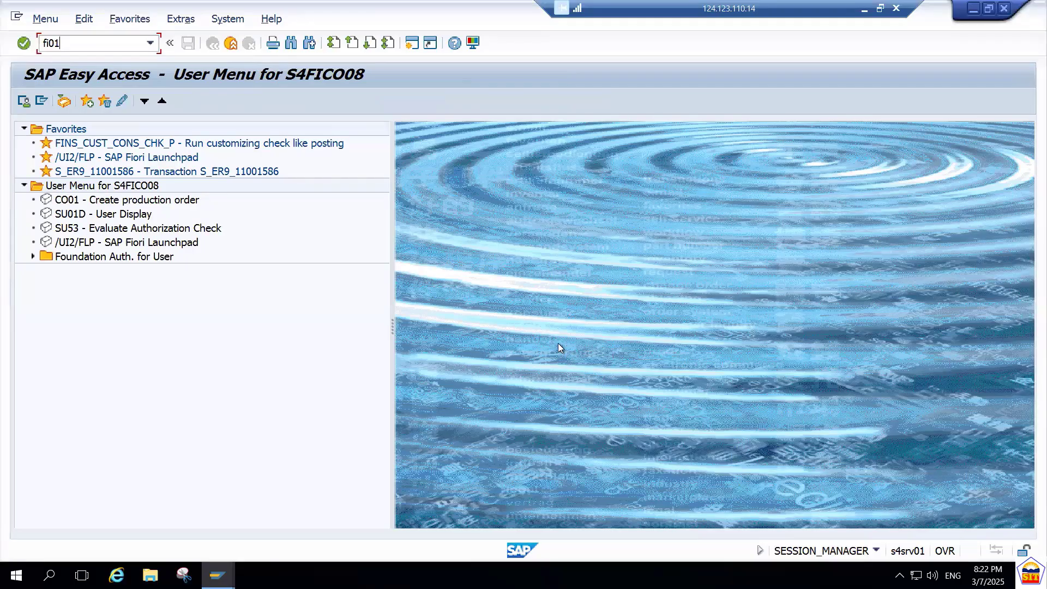
{"action": "key", "text": "Return"}
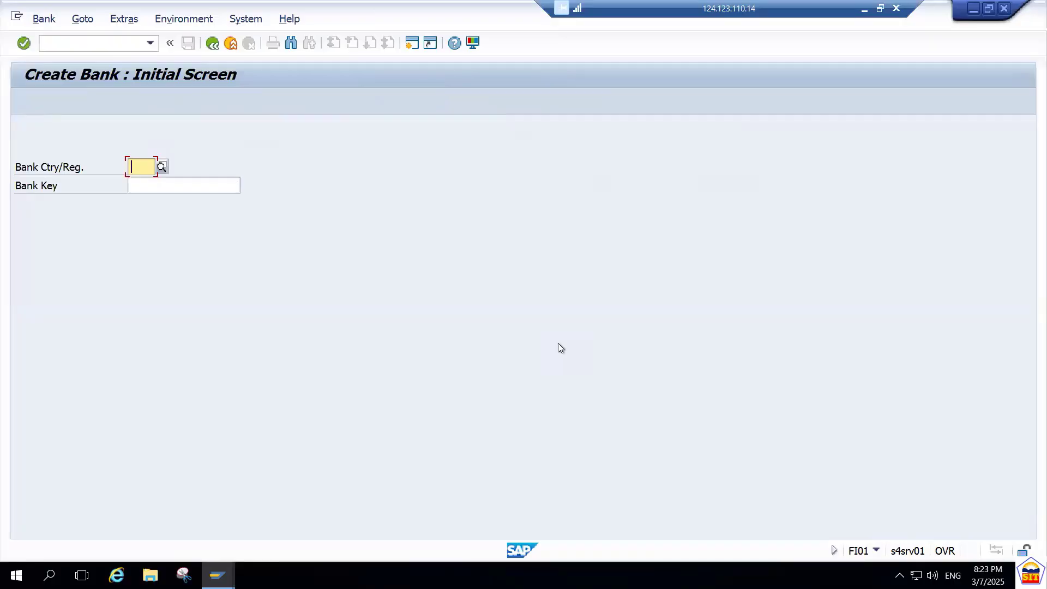
{"action": "type", "text": "SA"}
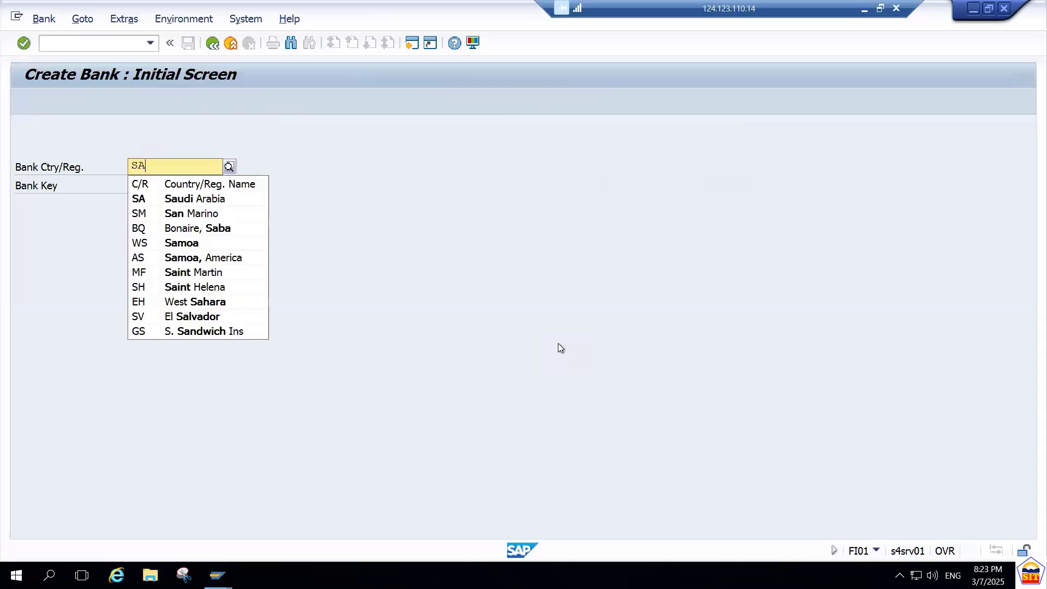
{"action": "key", "text": "Down"}
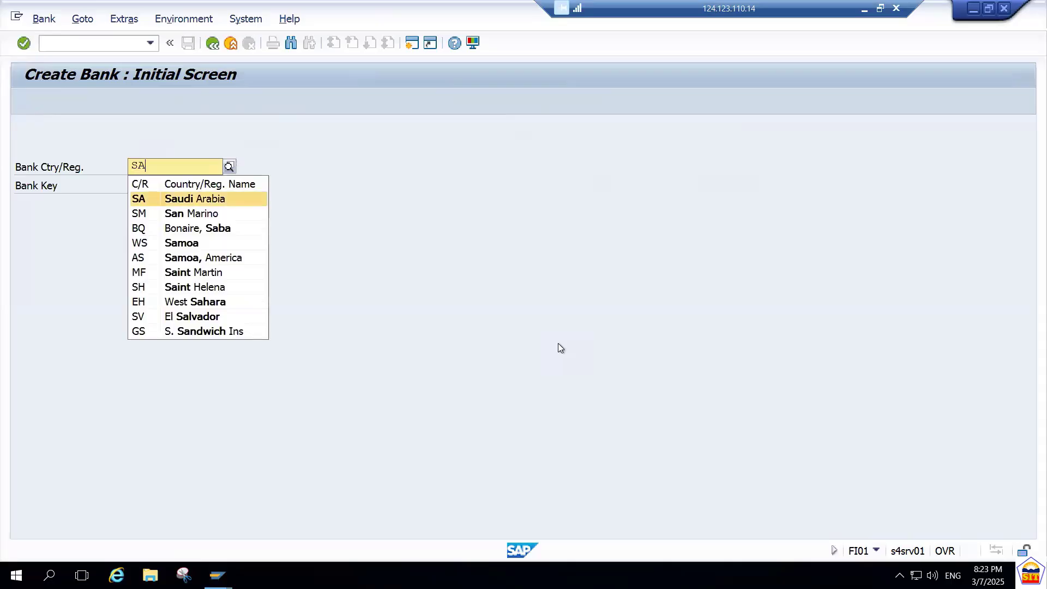
{"action": "key", "text": "Return"}
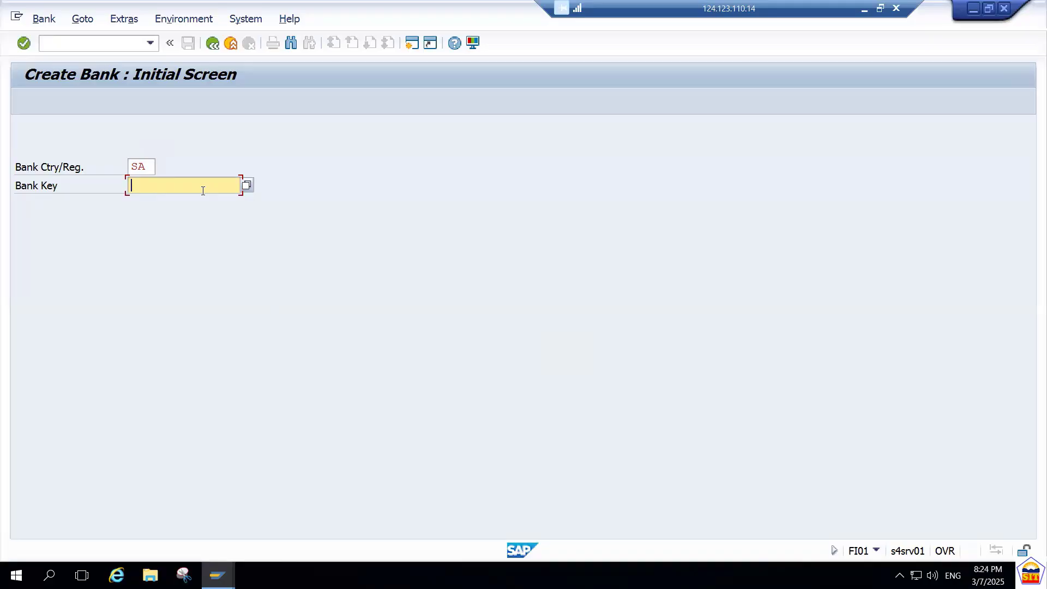
Enter 909090901 as the new bank's key and open its detail data.
{"action": "type", "text": "9090"}
{"action": "type", "text": "0000"}
{"action": "key", "text": "Right"}
{"action": "key", "text": "Right"}
{"action": "key", "text": "Right"}
{"action": "key", "text": "Right"}
{"action": "key", "text": "Right"}
{"action": "key", "text": "Right"}
{"action": "key", "text": "Right"}
{"action": "type", "text": "1"}
{"action": "key", "text": "BackSpace"}
{"action": "key", "text": "BackSpace"}
{"action": "key", "text": "BackSpace"}
{"action": "key", "text": "BackSpace"}
{"action": "key", "text": "BackSpace"}
{"action": "type", "text": "90901"}
{"action": "key", "text": "Return"}
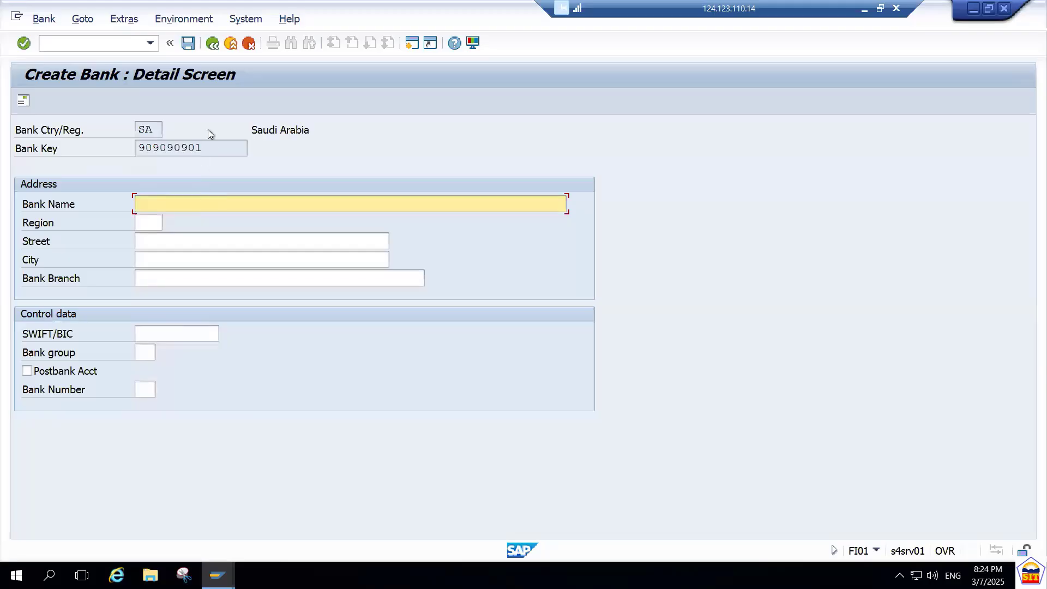
Name the new bank Saudi Central Bank.
{"action": "left_click", "coordinate": [210, 146]}
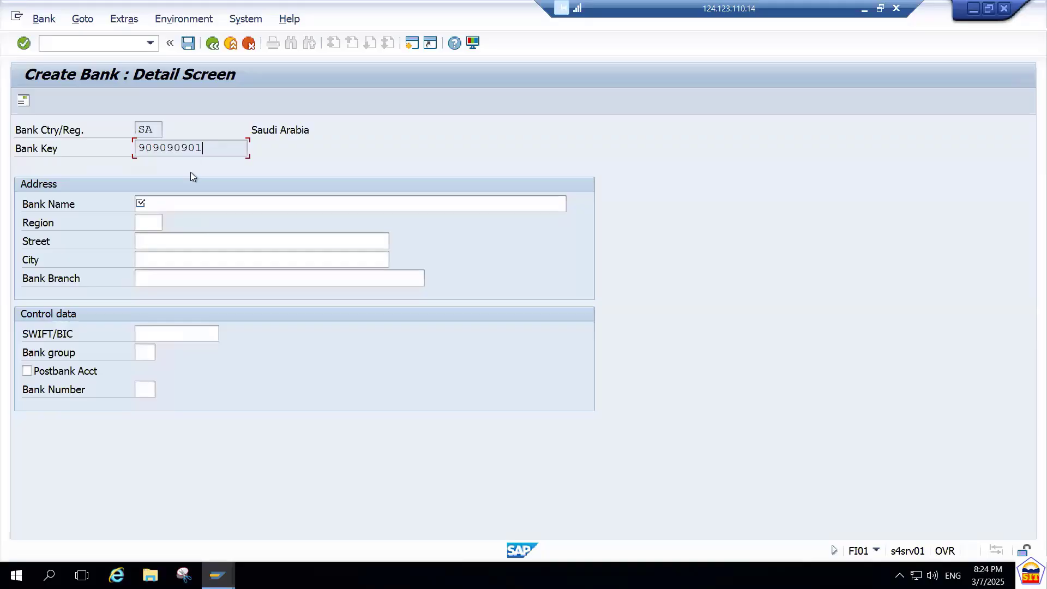
{"action": "left_click", "coordinate": [187, 202]}
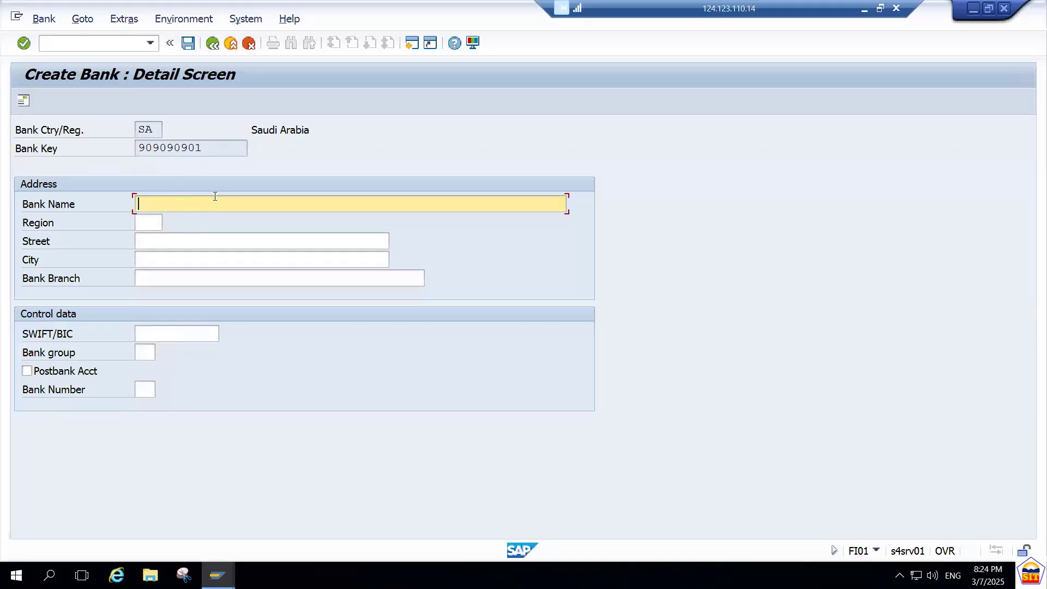
{"action": "type", "text": "Saudi Arabia"}
{"action": "key", "text": "BackSpace"}
{"action": "key", "text": "BackSpace"}
{"action": "key", "text": "Delete"}
{"action": "key", "text": "Delete"}
{"action": "key", "text": "Delete"}
{"action": "key", "text": "Delete"}
{"action": "type", "text": "Central Bank"}
{"action": "key", "text": "Tab"}
{"action": "key", "text": "Tab"}
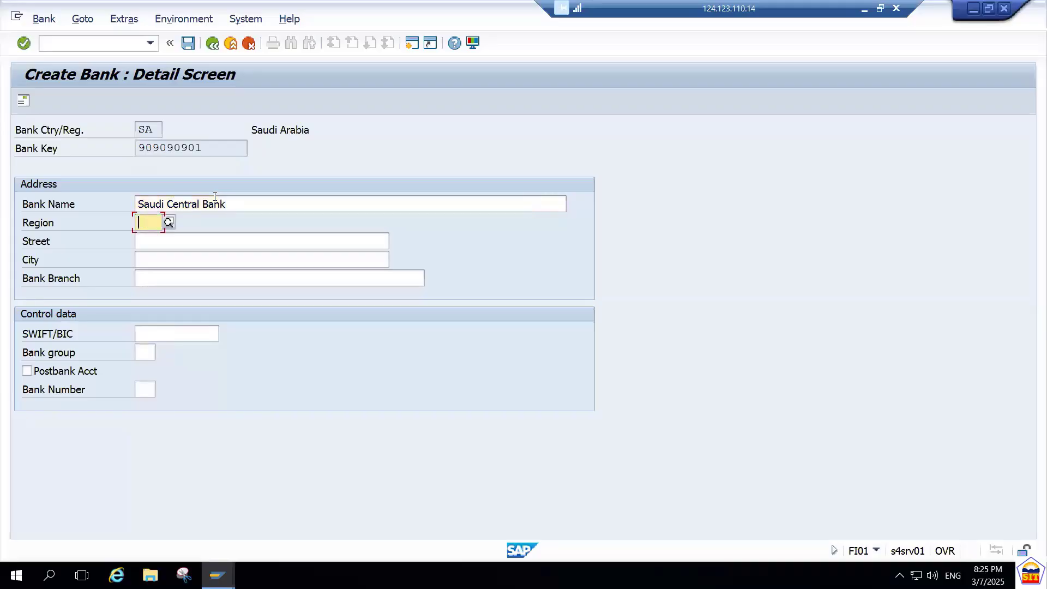
Set the bank's region to 01 Riyadh from the list of possible regions.
{"action": "key", "text": "shift+Tab"}
{"action": "left_click", "coordinate": [165, 227]}
{"action": "left_click", "coordinate": [207, 220]}
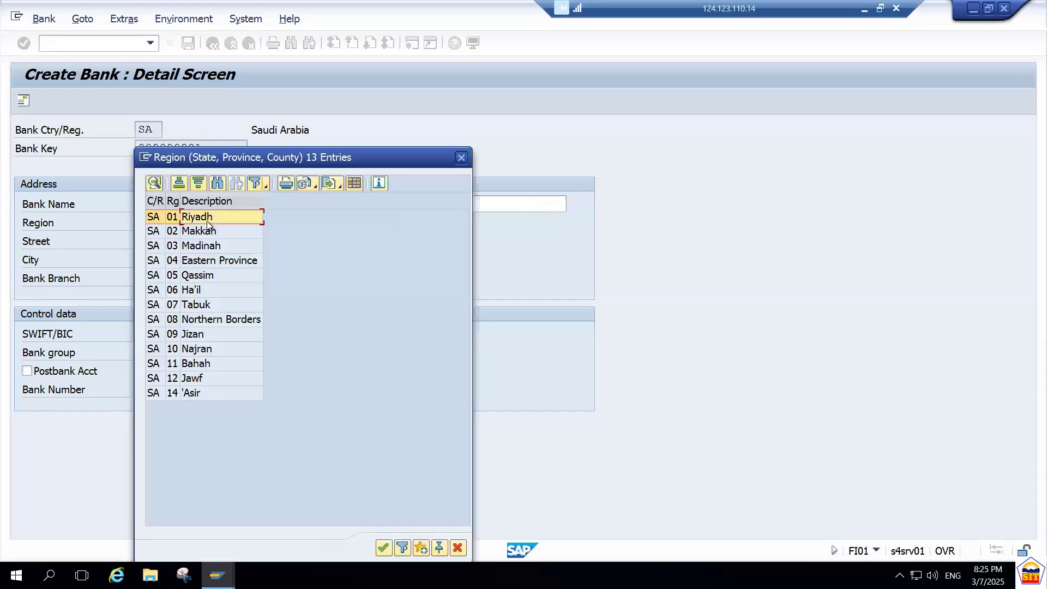
{"action": "double_click", "coordinate": [208, 222]}
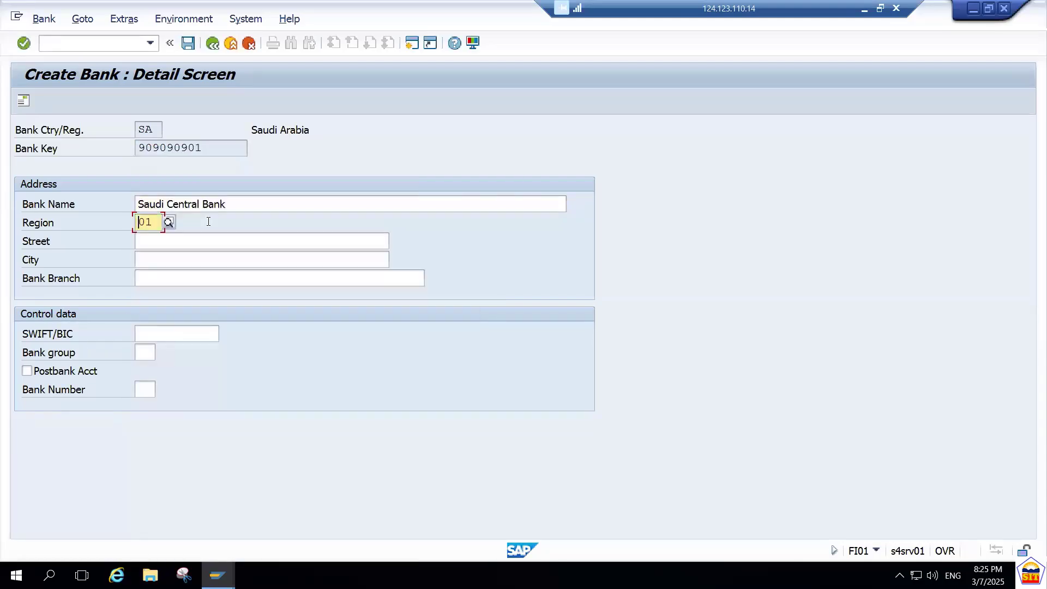
Enter the bank's street and set its city to Riyadh.
{"action": "left_click", "coordinate": [168, 240]}
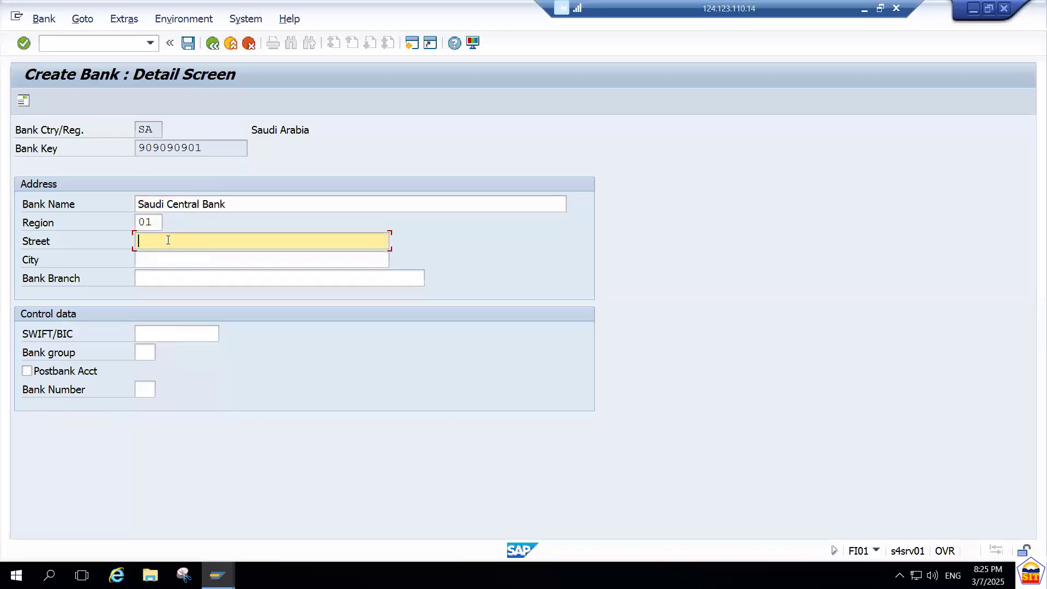
{"action": "type", "text": "Park Street"}
{"action": "key", "text": "Tab"}
{"action": "key", "text": "Tab"}
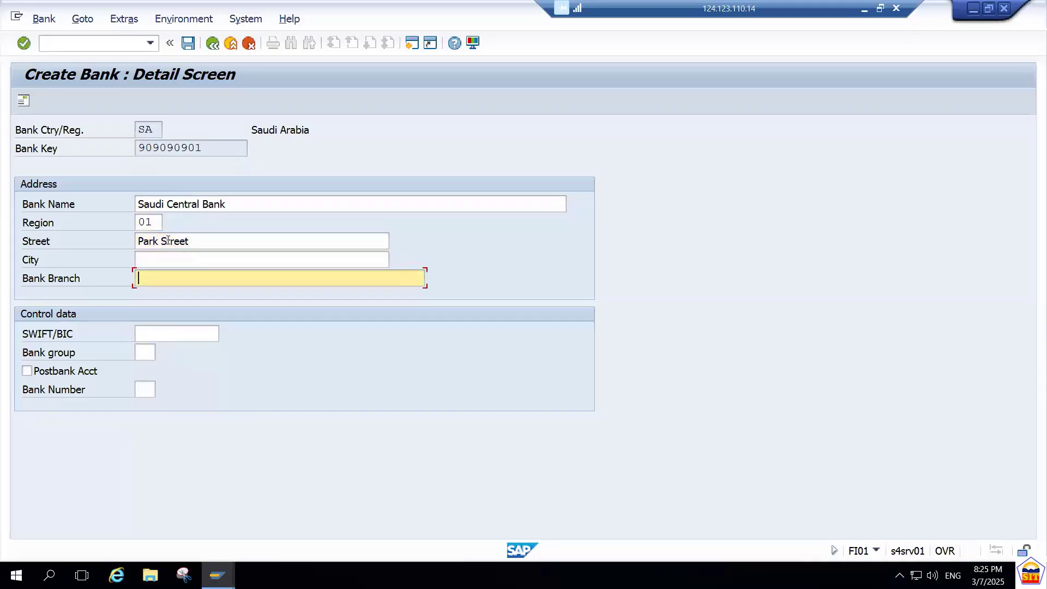
{"action": "key", "text": "shift+Tab"}
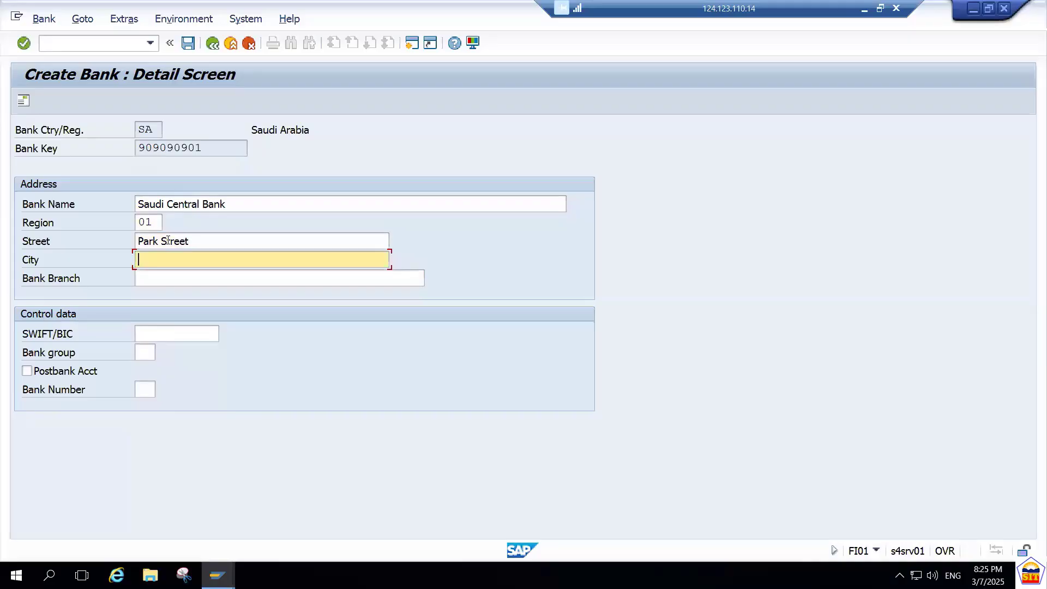
{"action": "type", "text": "Riyadh"}
{"action": "key", "text": "Tab"}
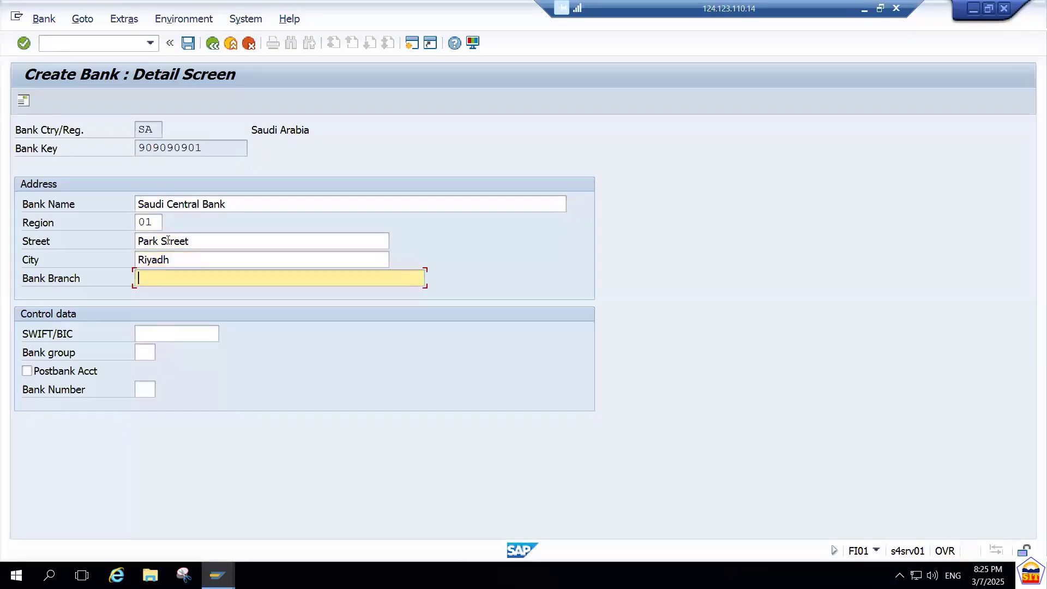
Set the bank branch to Riyadh, fill in the SWIFT/BIC code and save the new bank.
{"action": "key", "text": "shift+Tab"}
{"action": "key", "text": "Tab"}
{"action": "type", "text": "Riyadh"}
{"action": "key", "text": "Tab"}
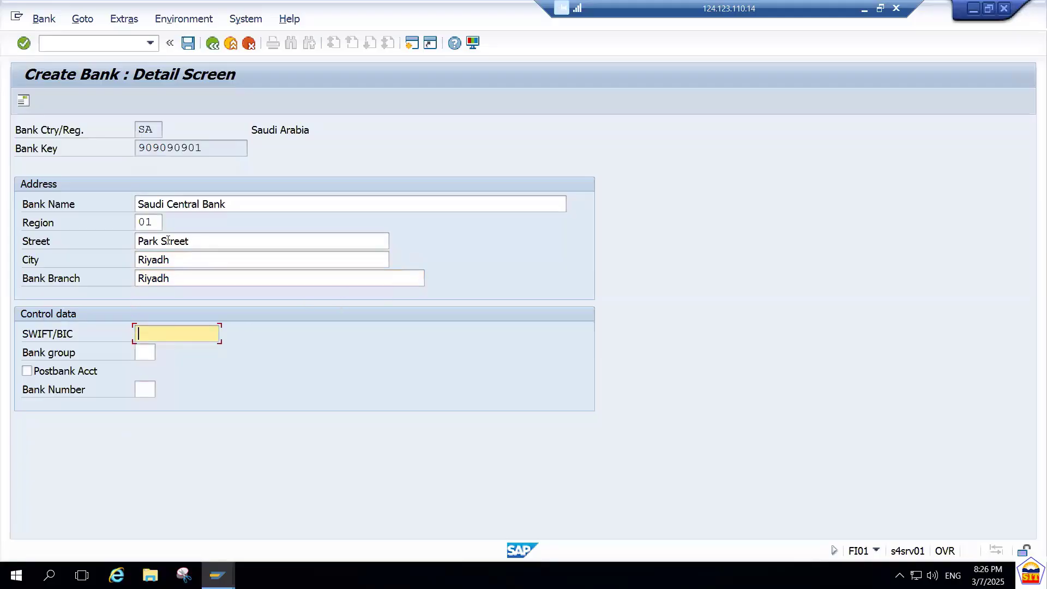
{"action": "type", "text": "9090901AA"}
{"action": "left_click", "coordinate": [187, 44]}
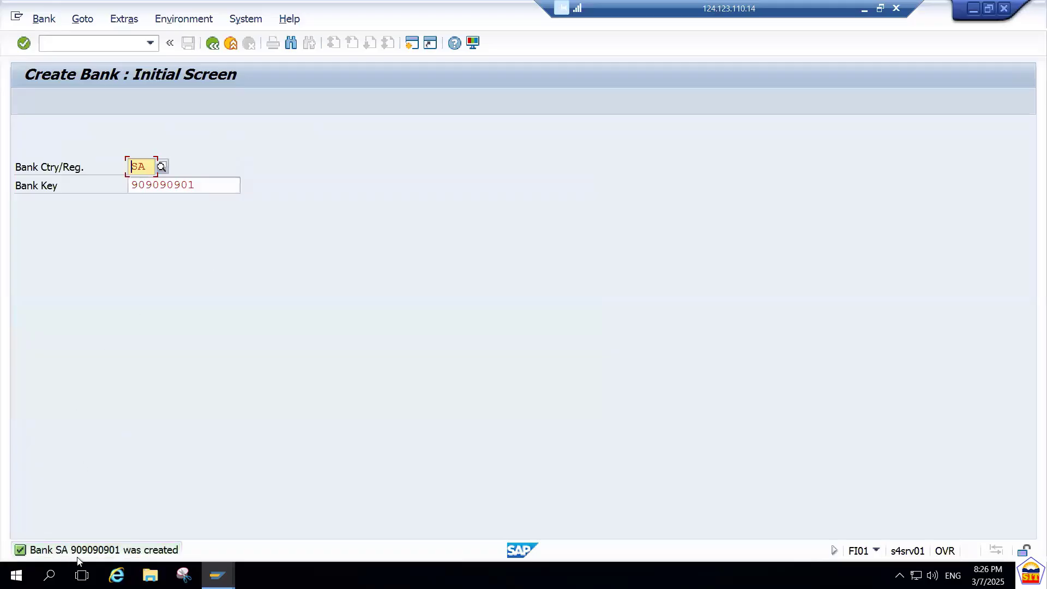
Return to the supplier's bank details, enter bank key 909090901 in line 0001 and copy that key.
{"action": "key", "text": "alt+Tab"}
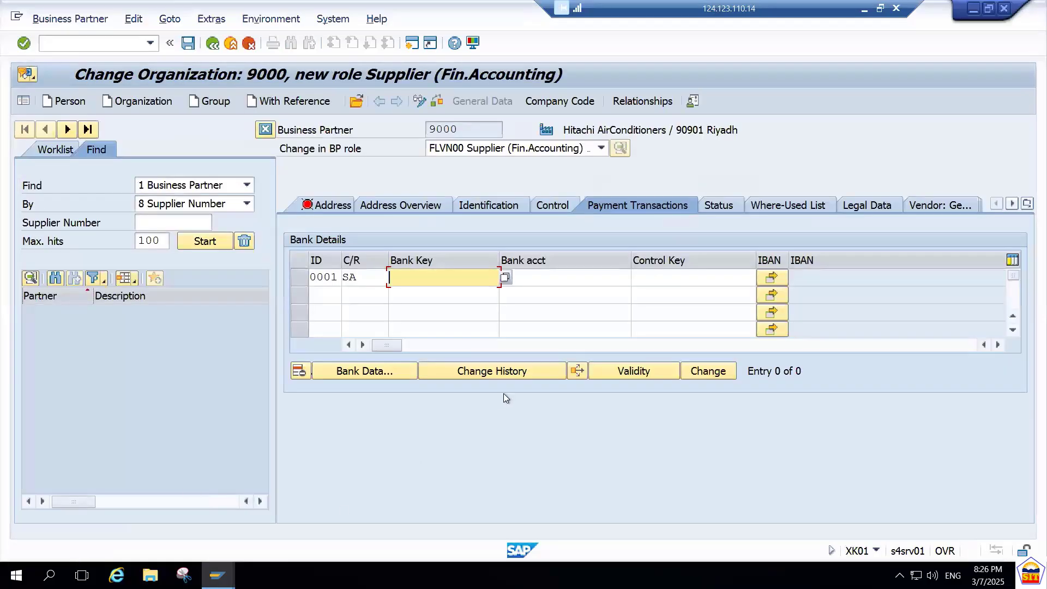
{"action": "left_click", "coordinate": [505, 278]}
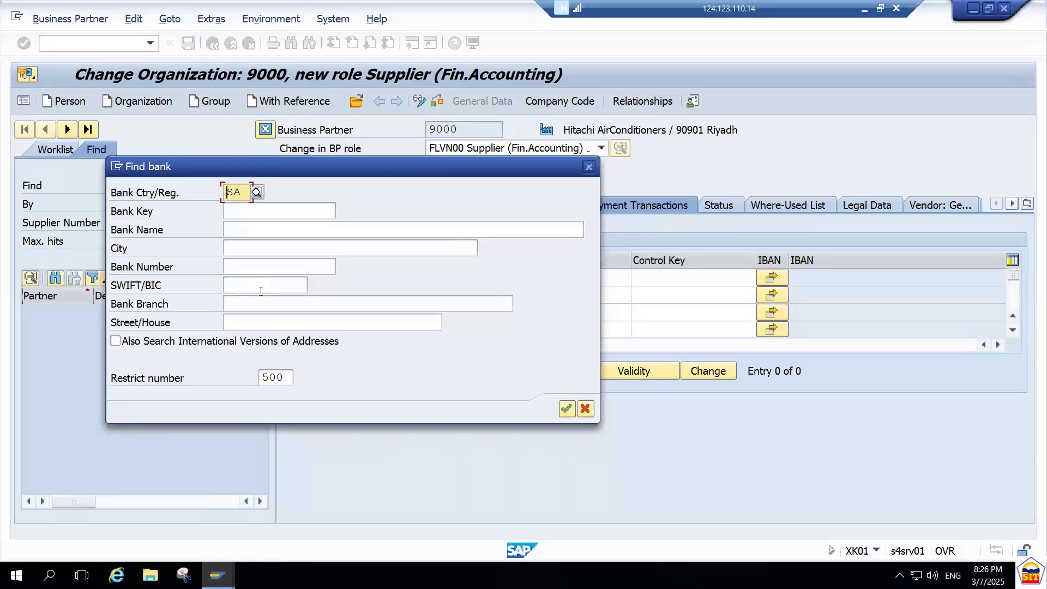
{"action": "key", "text": "Escape"}
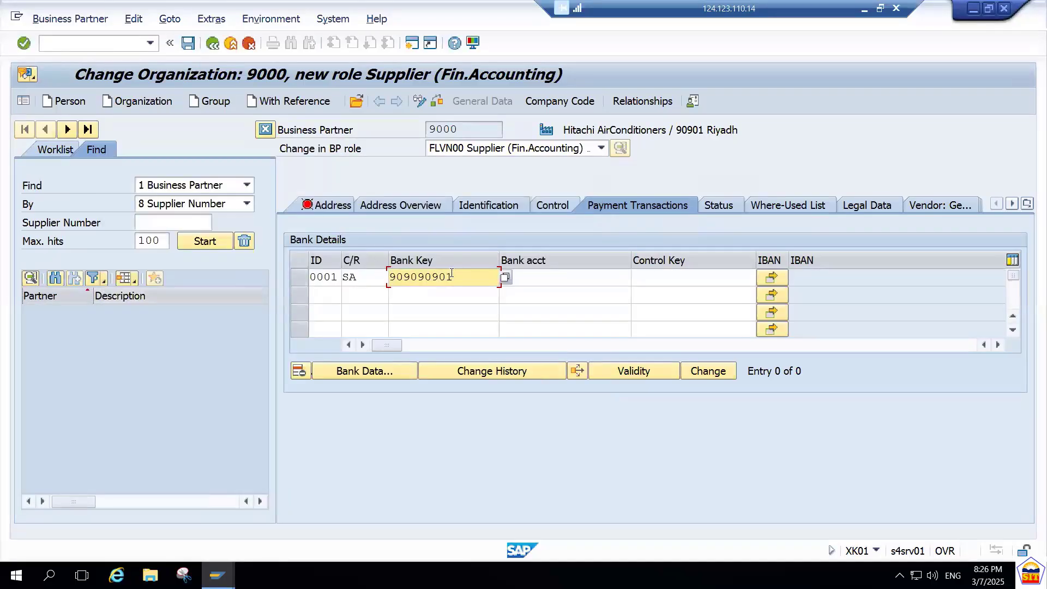
{"action": "left_click", "coordinate": [505, 277]}
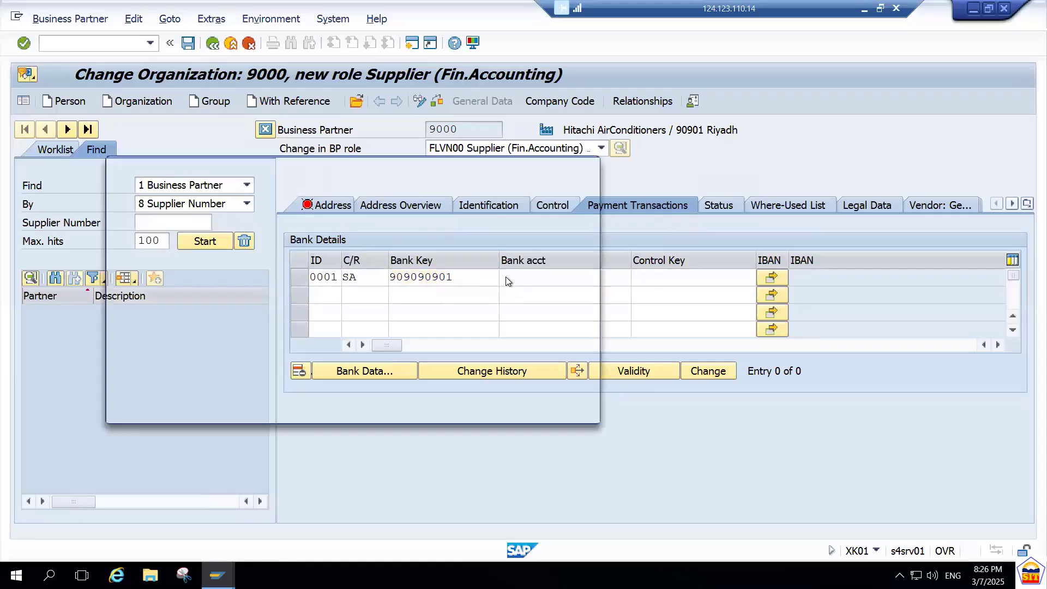
{"action": "key", "text": "Escape"}
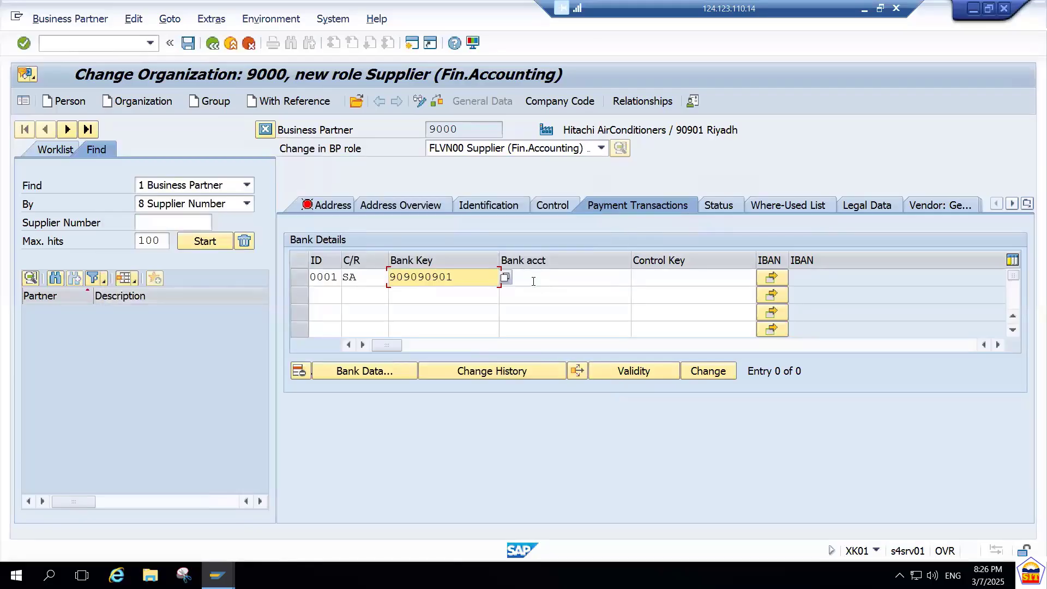
{"action": "left_click", "coordinate": [533, 281]}
{"action": "left_click_drag", "start_coordinate": [477, 279], "coordinate": [358, 287]}
{"action": "key", "text": "ctrl+c"}
{"action": "key", "text": "Tab"}
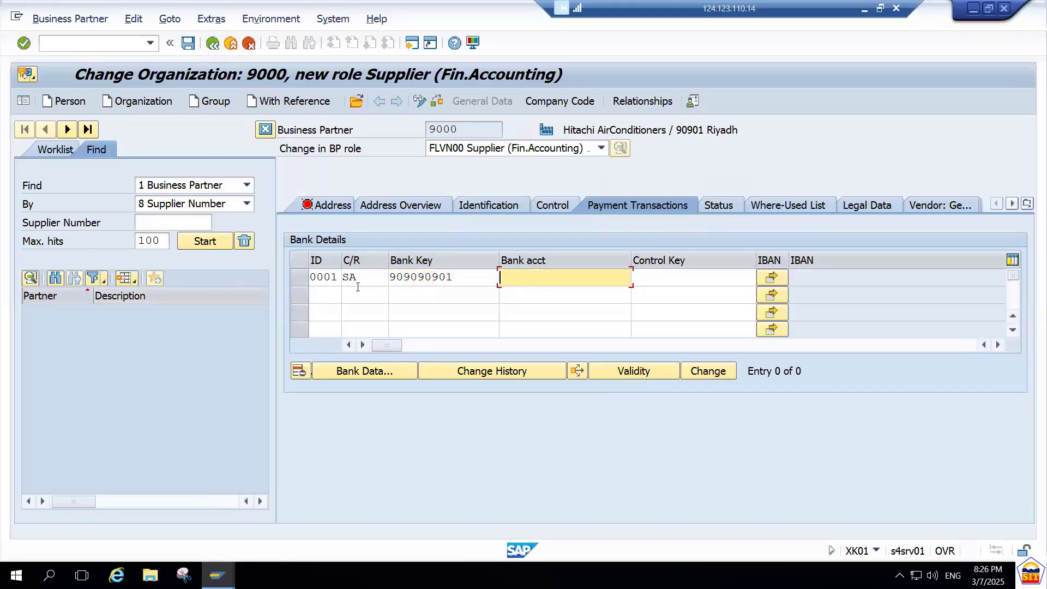
Fill in the supplier's bank account number in bank details line 0001, using the copied key plus one more digit.
{"action": "key", "text": "ctrl+v"}
{"action": "type", "text": "0"}
{"action": "key", "text": "Tab"}
{"action": "key", "text": "shift+Tab"}
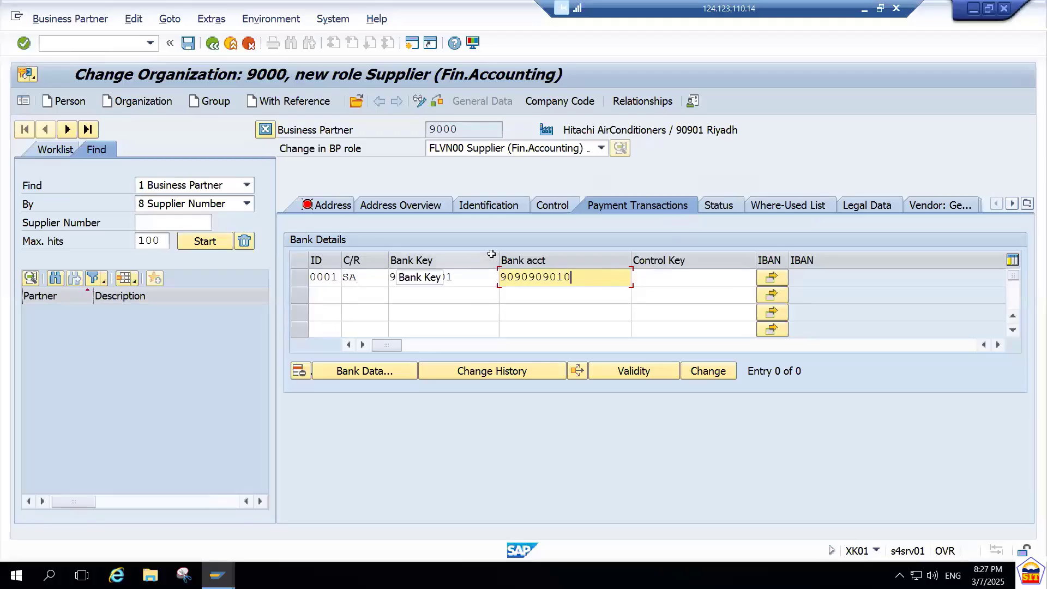
Add company code 9090 to the business partner's company code data, mark it for Supplier and adopt it.
{"action": "left_click", "coordinate": [568, 101]}
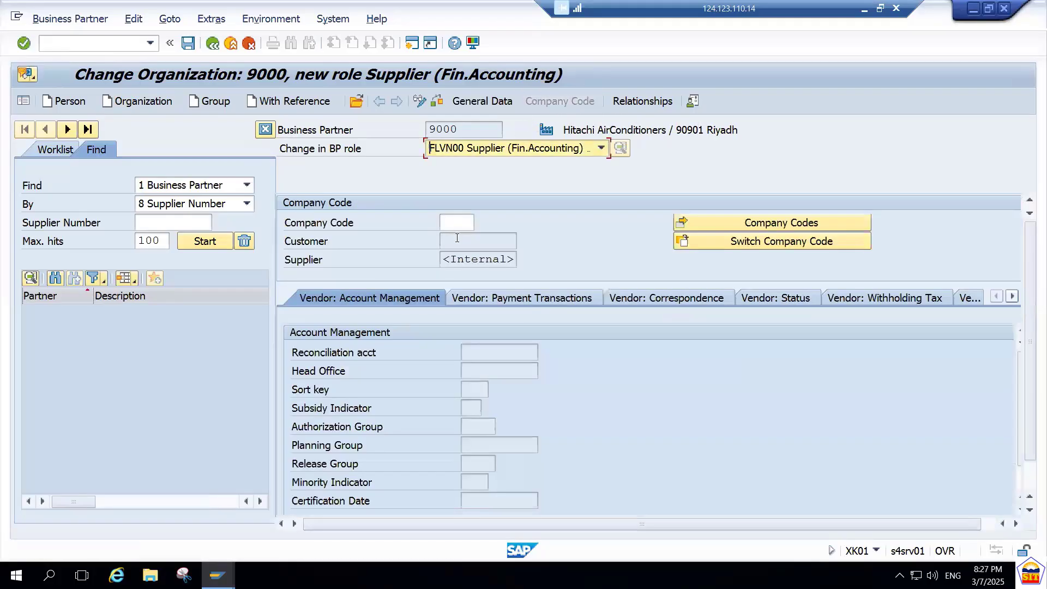
{"action": "left_click", "coordinate": [457, 219]}
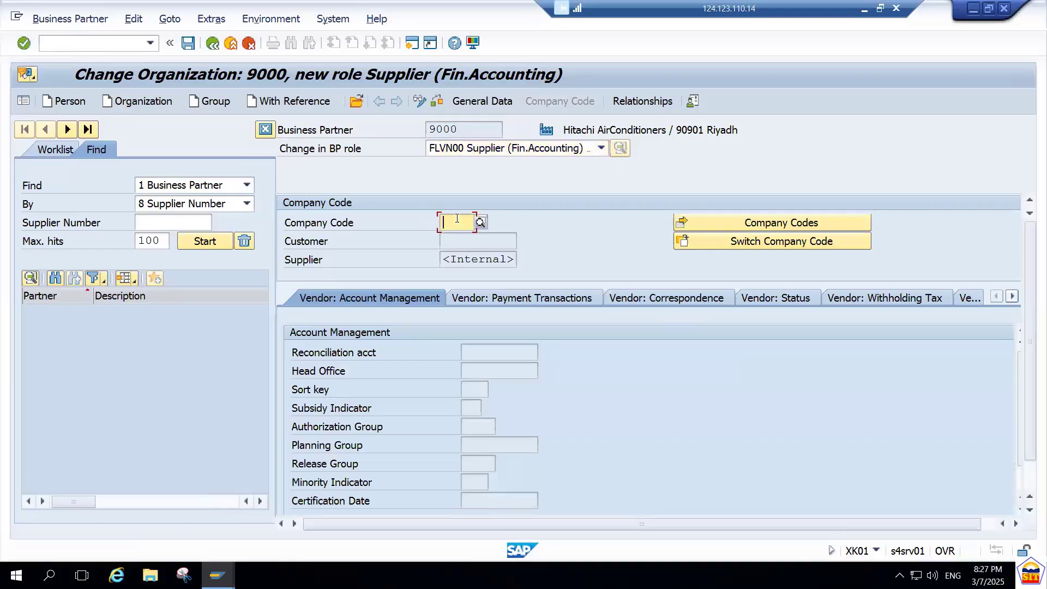
{"action": "type", "text": "9090"}
{"action": "left_click", "coordinate": [470, 260]}
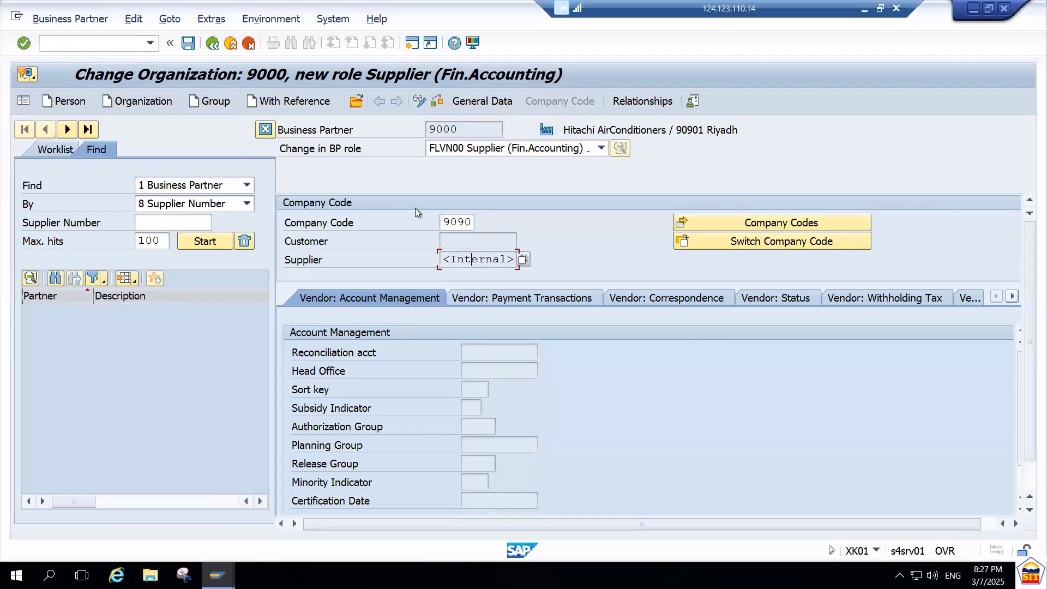
{"action": "left_click", "coordinate": [741, 221]}
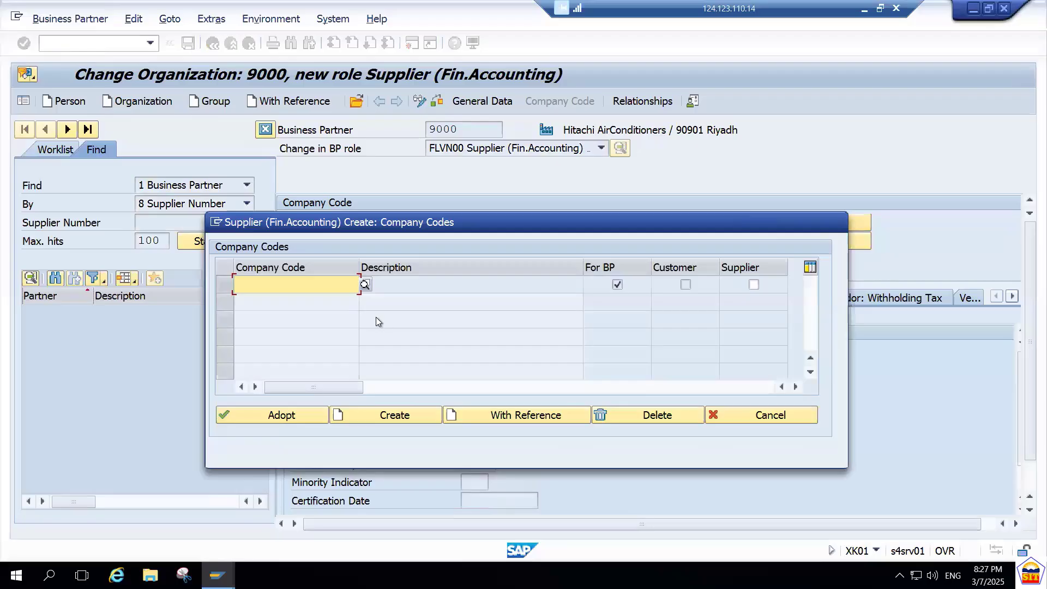
{"action": "type", "text": "9090"}
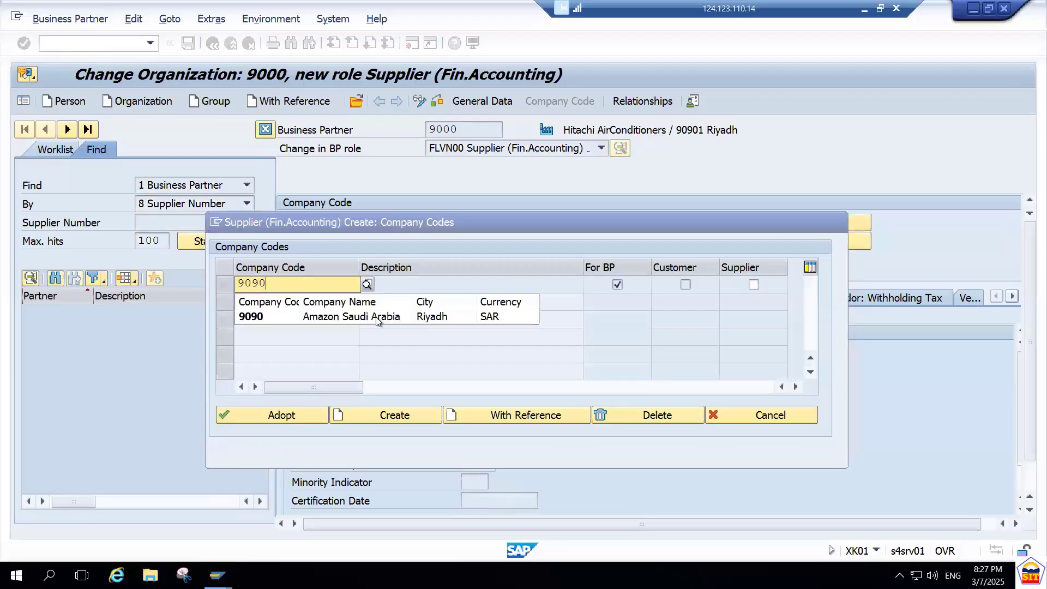
{"action": "left_click", "coordinate": [342, 317]}
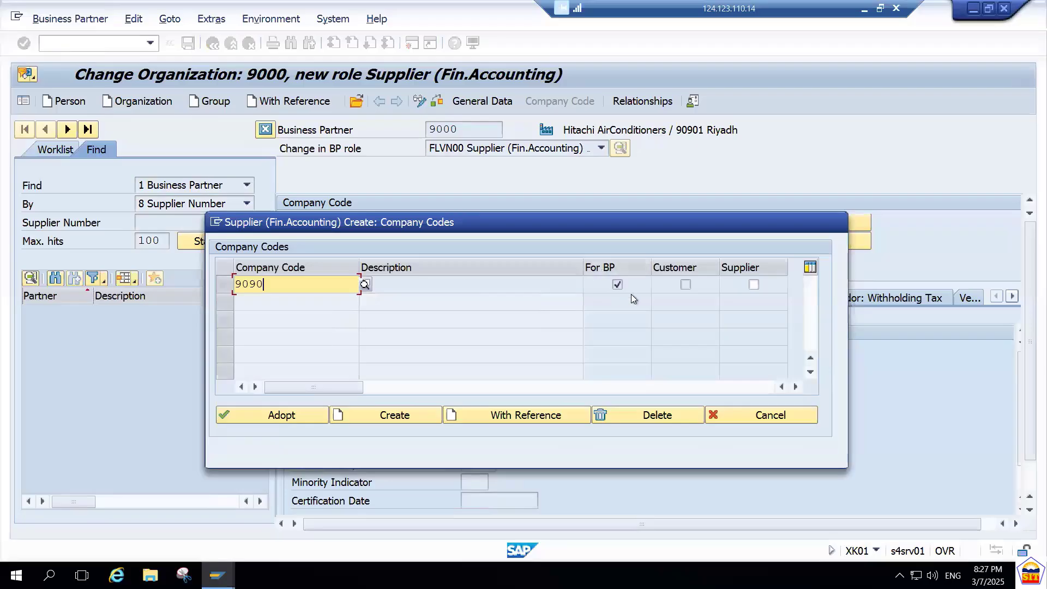
{"action": "left_click", "coordinate": [755, 286]}
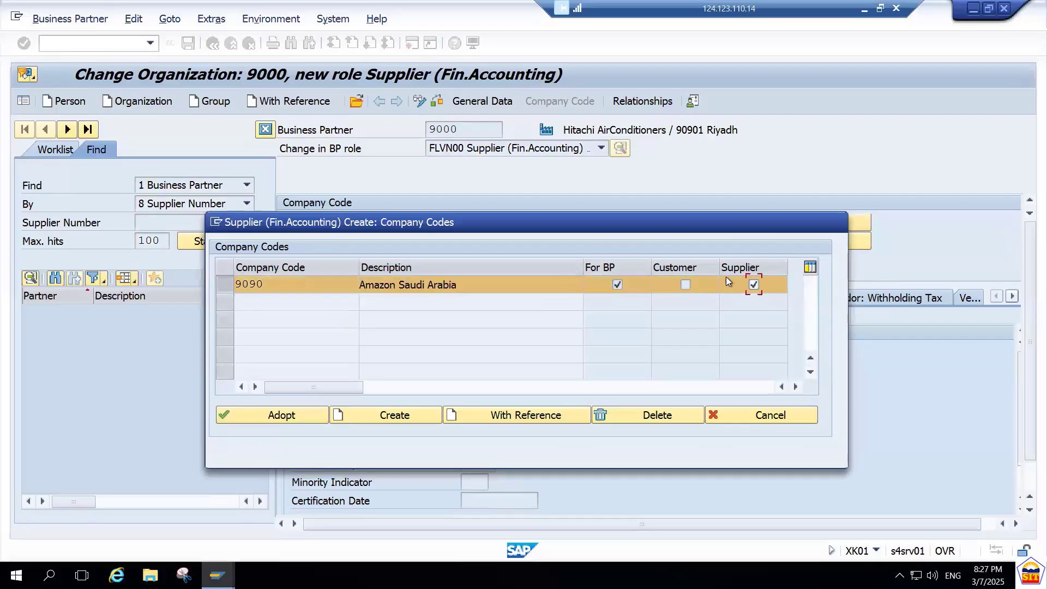
{"action": "left_click", "coordinate": [275, 417]}
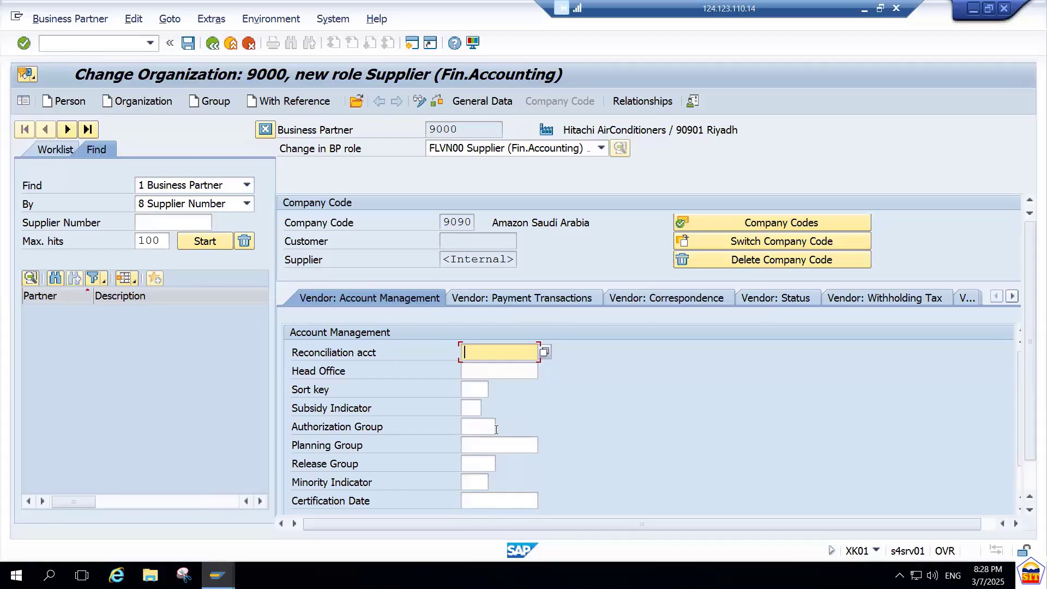
Set the vendor's reconciliation account to 100500 Sr. Creditor A/c from the list of possible accounts.
{"action": "type", "text": "100500"}
{"action": "key", "text": "BackSpace"}
{"action": "key", "text": "BackSpace"}
{"action": "key", "text": "BackSpace"}
{"action": "key", "text": "BackSpace"}
{"action": "key", "text": "BackSpace"}
{"action": "key", "text": "BackSpace"}
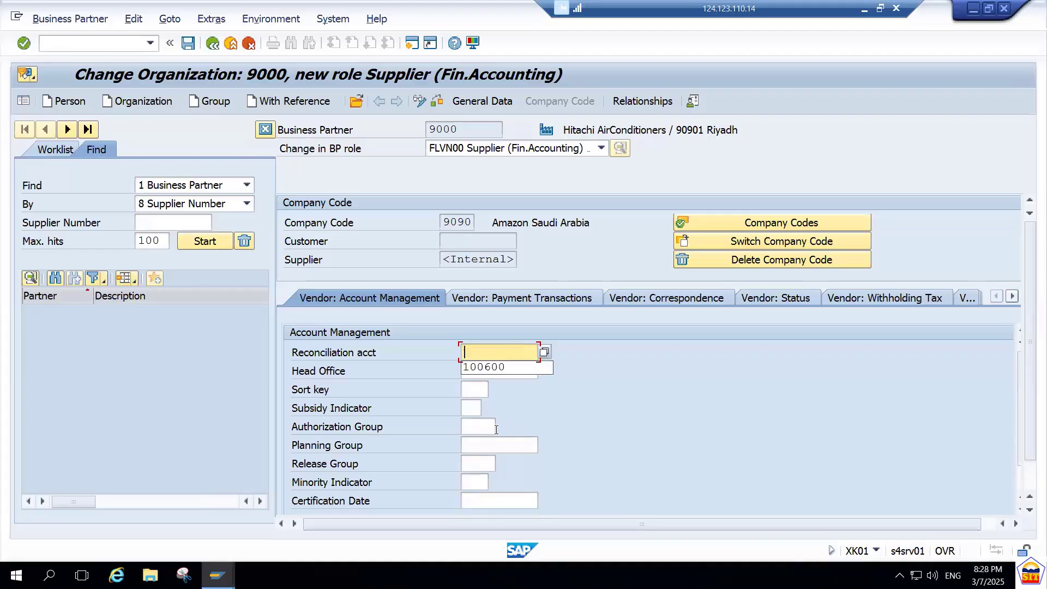
{"action": "left_click", "coordinate": [544, 354]}
{"action": "left_click", "coordinate": [544, 353]}
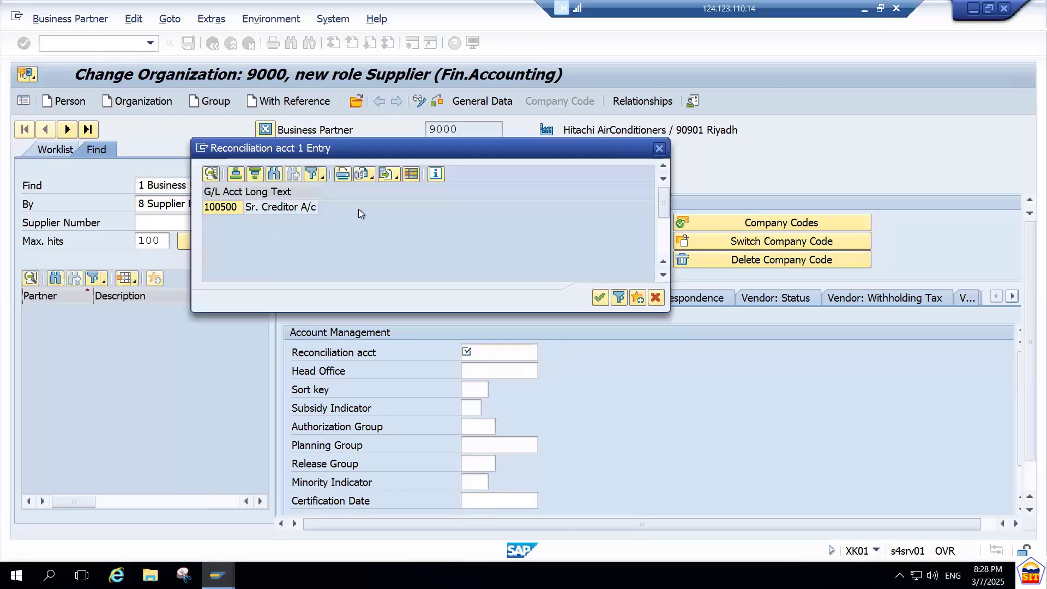
{"action": "double_click", "coordinate": [267, 208]}
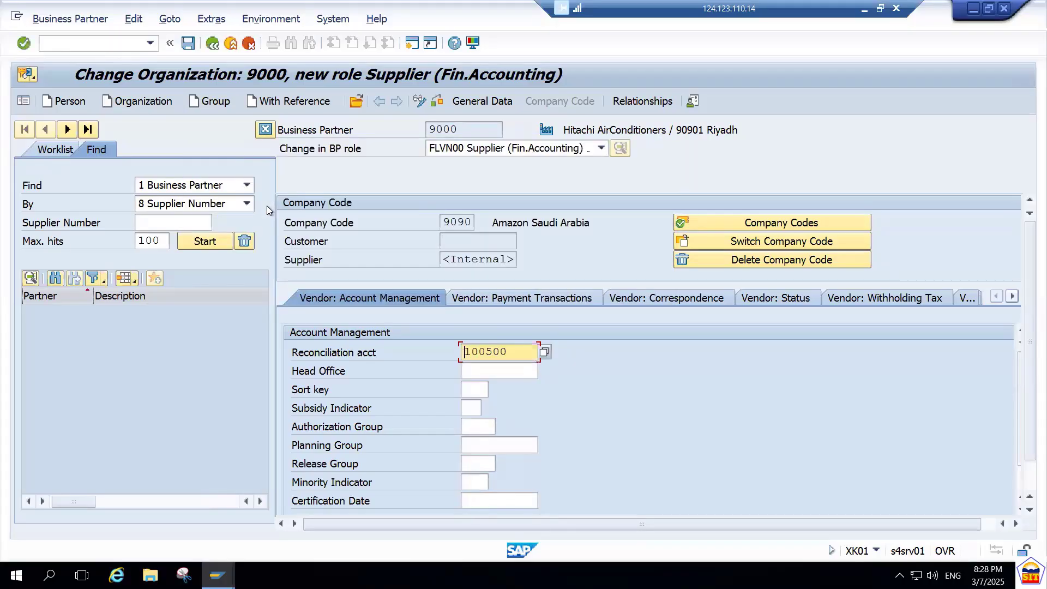
Set the sort key to 001 in the vendor's account management data.
{"action": "left_click", "coordinate": [478, 388]}
{"action": "type", "text": "001"}
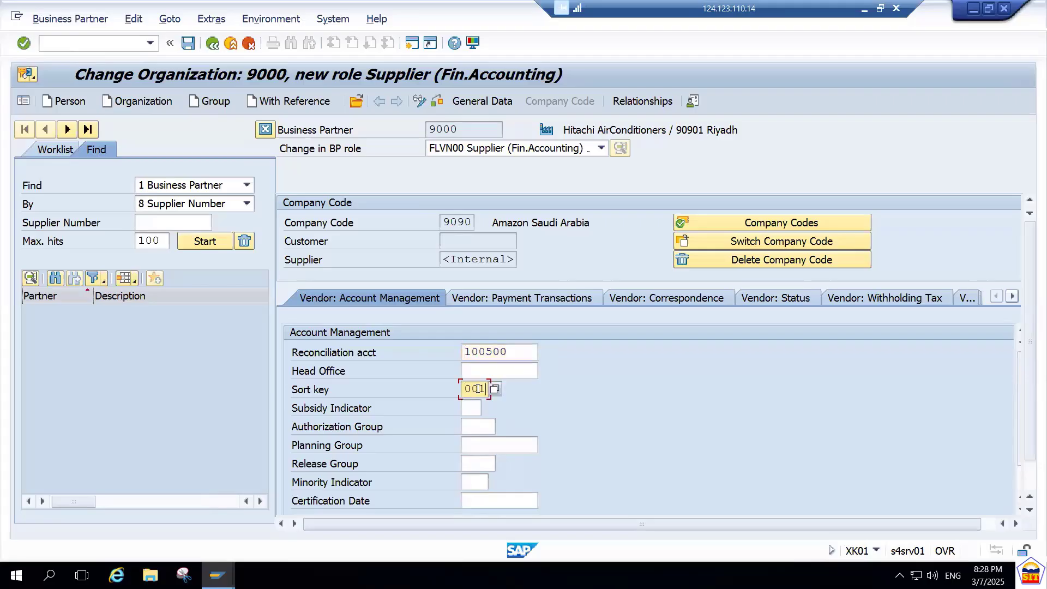
{"action": "key", "text": "Tab"}
{"action": "key", "text": "Tab"}
{"action": "key", "text": "Tab"}
{"action": "key", "text": "Tab"}
{"action": "key", "text": "Tab"}
{"action": "key", "text": "Tab"}
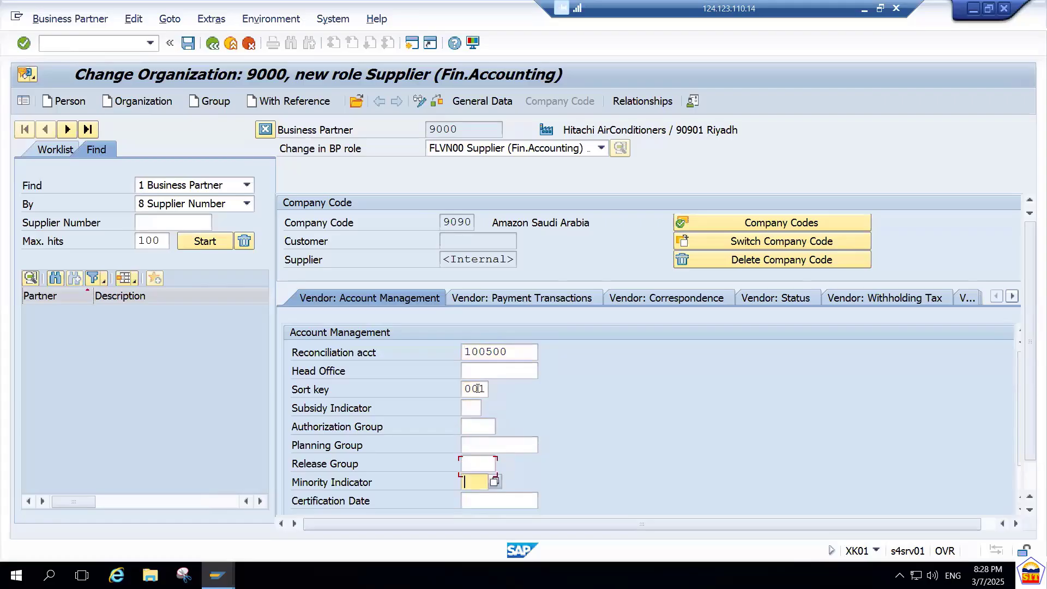
Set the terms of payment to 0001 in the vendor's company code payment data and confirm the entries.
{"action": "left_click", "coordinate": [565, 301]}
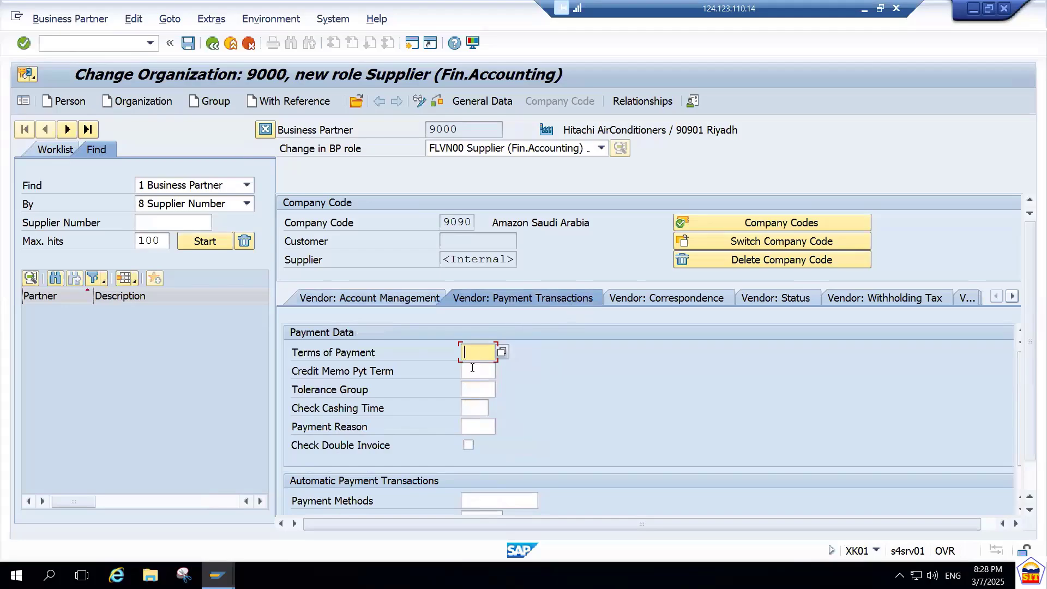
{"action": "type", "text": "0001"}
{"action": "left_click", "coordinate": [473, 369]}
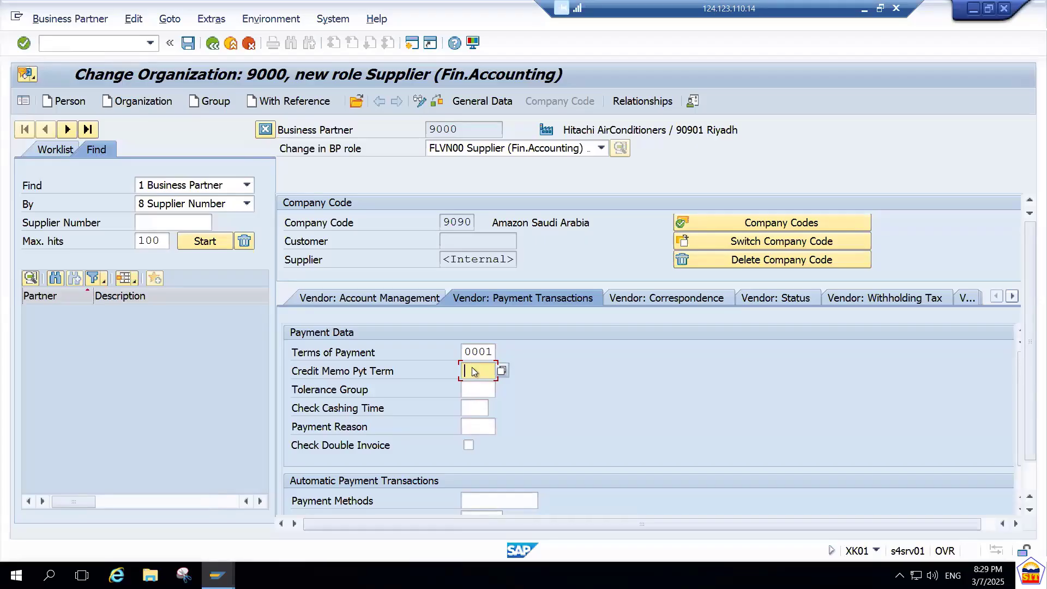
{"action": "right_click", "coordinate": [472, 369]}
{"action": "key", "text": "Escape"}
{"action": "key", "text": "Return"}
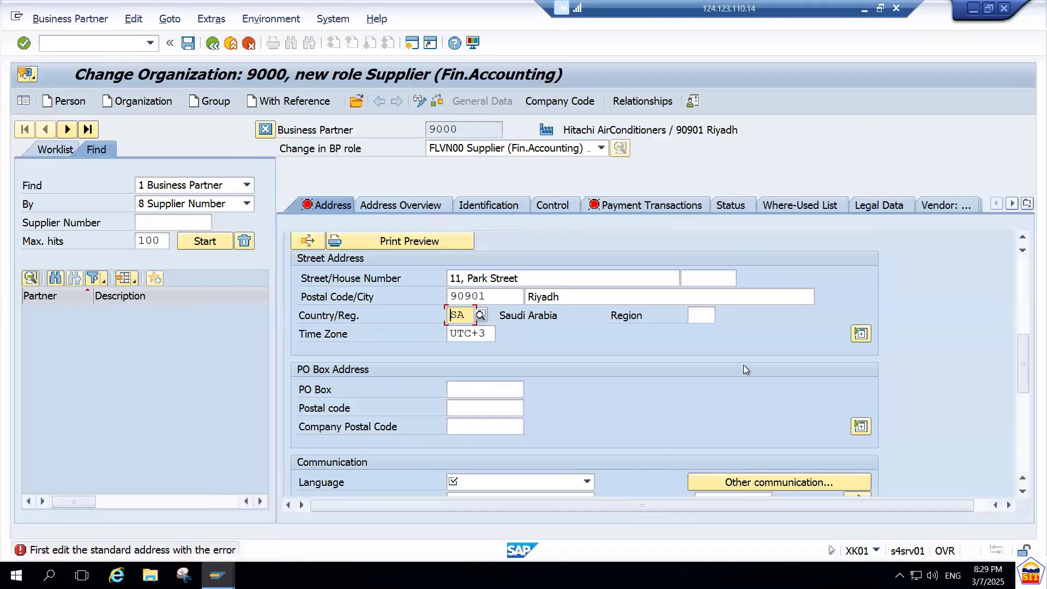
Set the communication language in the supplier's address to EN English and save the business partner.
{"action": "left_click_drag", "start_coordinate": [1025, 352], "coordinate": [1023, 422]}
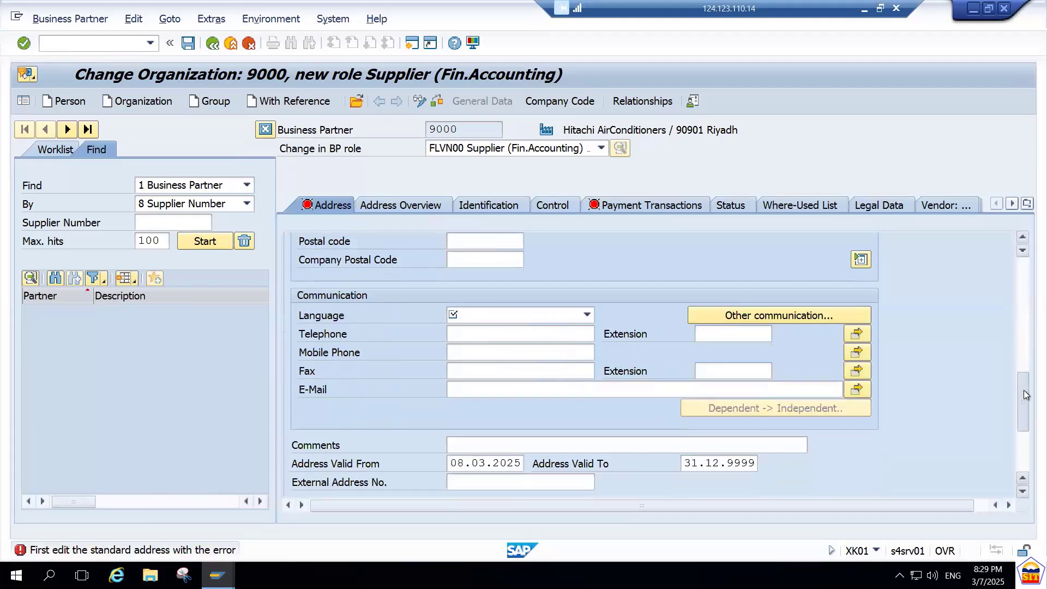
{"action": "left_click", "coordinate": [533, 316]}
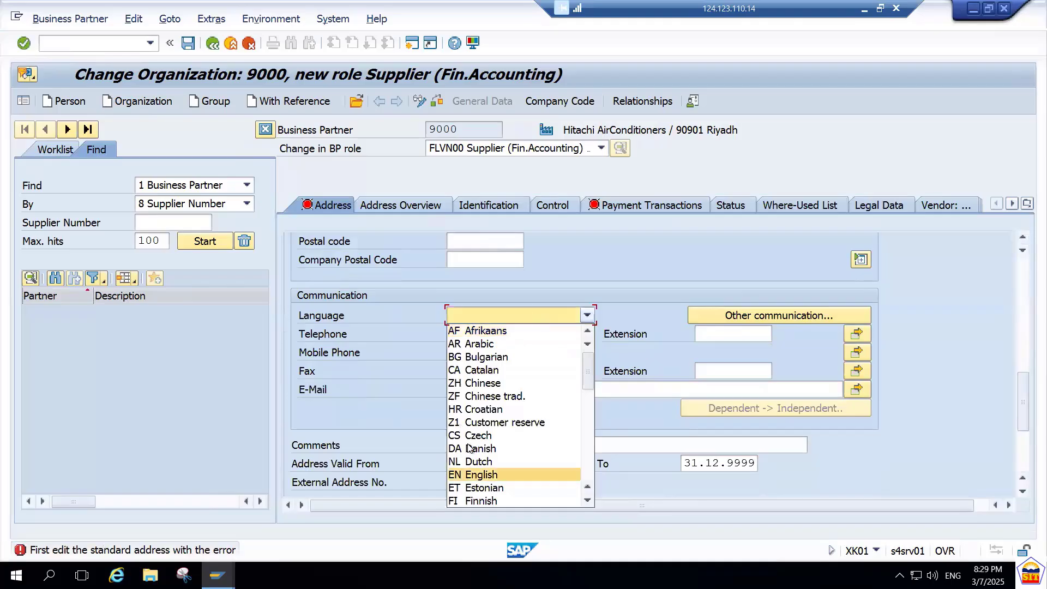
{"action": "left_click", "coordinate": [483, 474]}
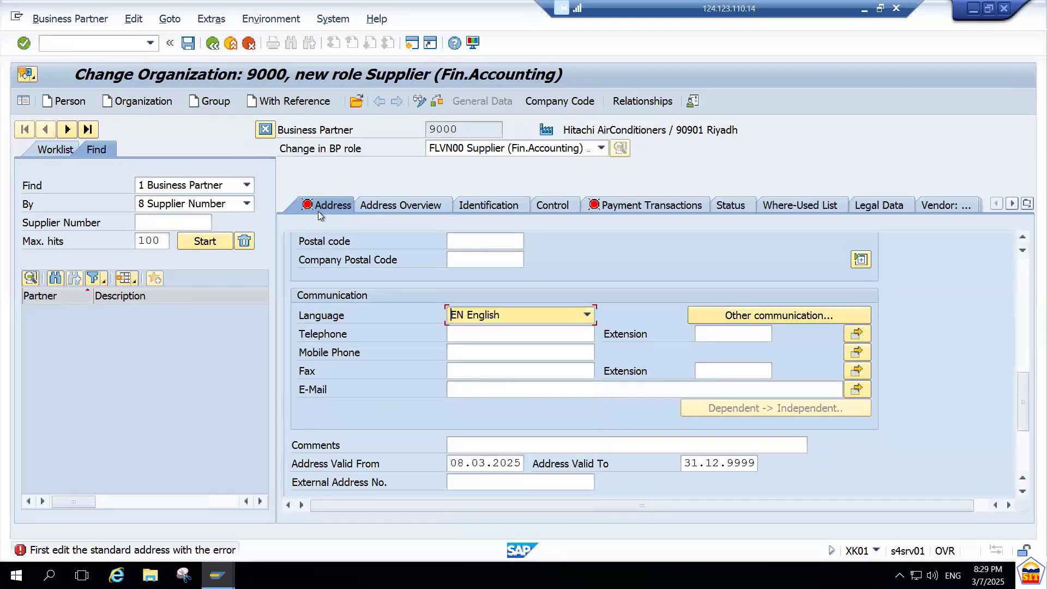
{"action": "left_click", "coordinate": [186, 45]}
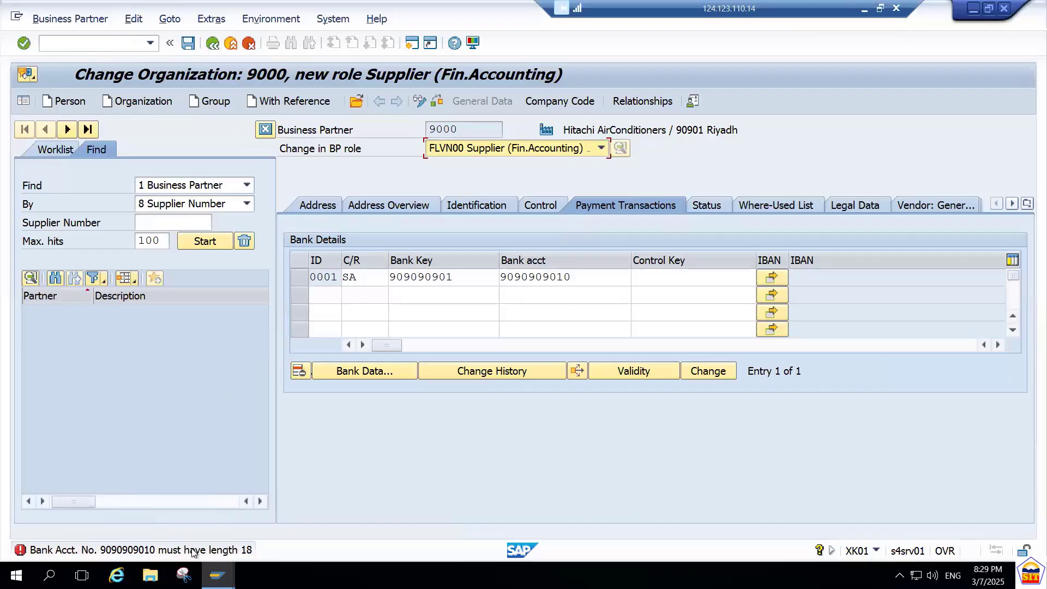
Extend the bank account number in line 0001 to 18 digits and save the supplier.
{"action": "left_click", "coordinate": [578, 278]}
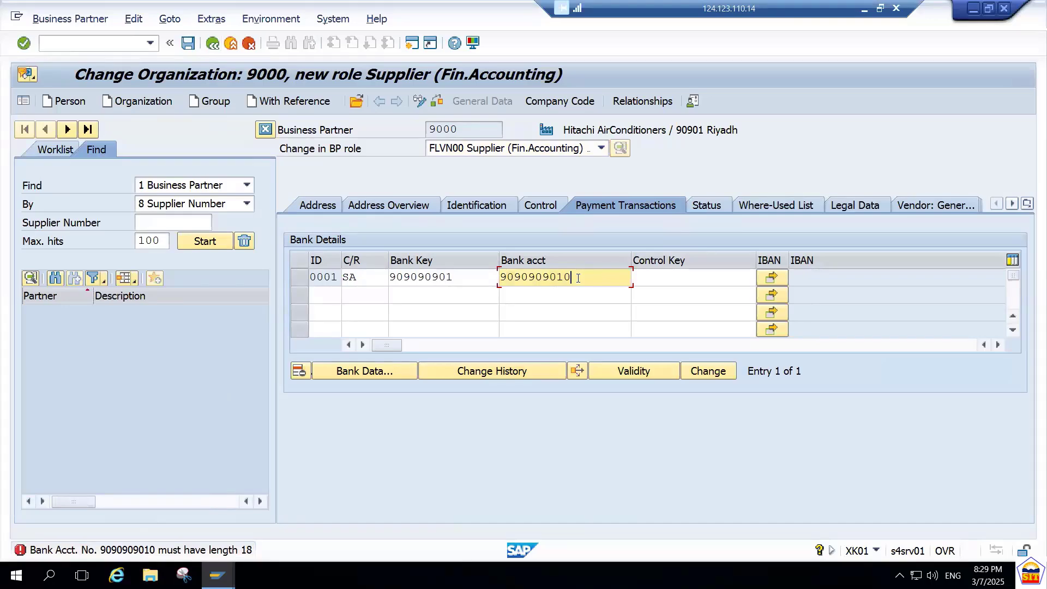
{"action": "key", "text": "Left"}
{"action": "key", "text": "Left"}
{"action": "key", "text": "Left"}
{"action": "key", "text": "Left"}
{"action": "key", "text": "Left"}
{"action": "key", "text": "Left"}
{"action": "key", "text": "Left"}
{"action": "key", "text": "Left"}
{"action": "key", "text": "Left"}
{"action": "key", "text": "Left"}
{"action": "key", "text": "Right"}
{"action": "key", "text": "Right"}
{"action": "key", "text": "Right"}
{"action": "key", "text": "Right"}
{"action": "key", "text": "Right"}
{"action": "key", "text": "Right"}
{"action": "key", "text": "Right"}
{"action": "key", "text": "Right"}
{"action": "key", "text": "Right"}
{"action": "key", "text": "Right"}
{"action": "type", "text": "1234578"}
{"action": "key", "text": "Return"}
{"action": "type", "text": "9"}
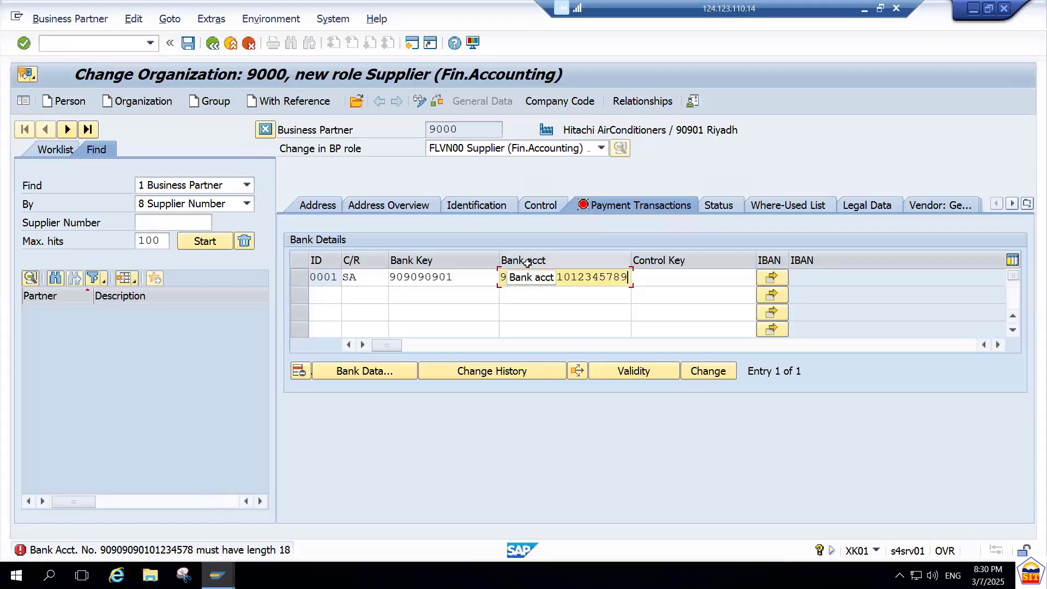
{"action": "key", "text": "Return"}
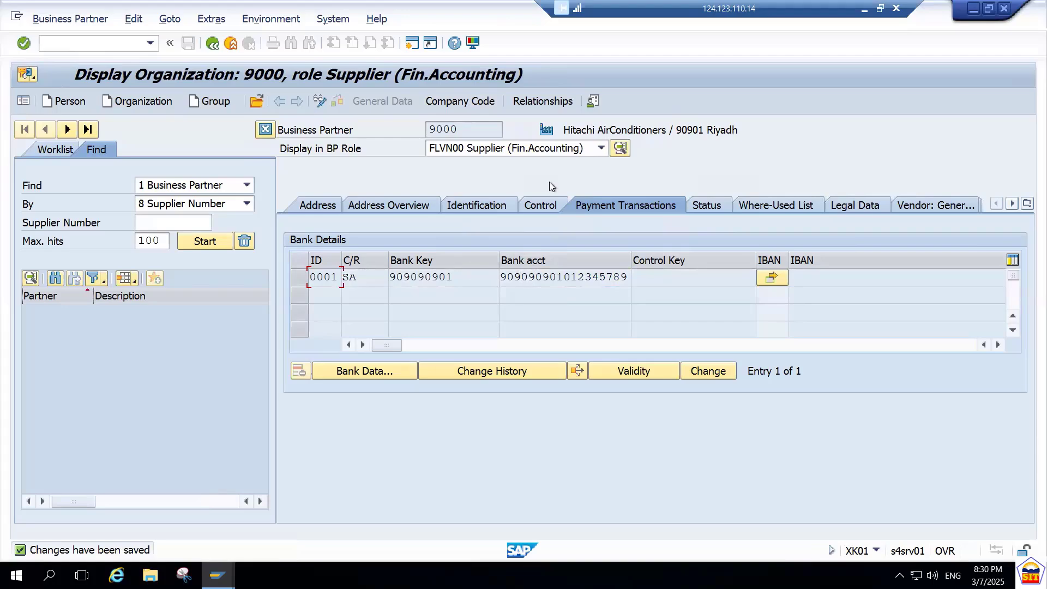
Open the saved supplier's company code data and compare the supplier number with the business partner number.
{"action": "left_click", "coordinate": [467, 102]}
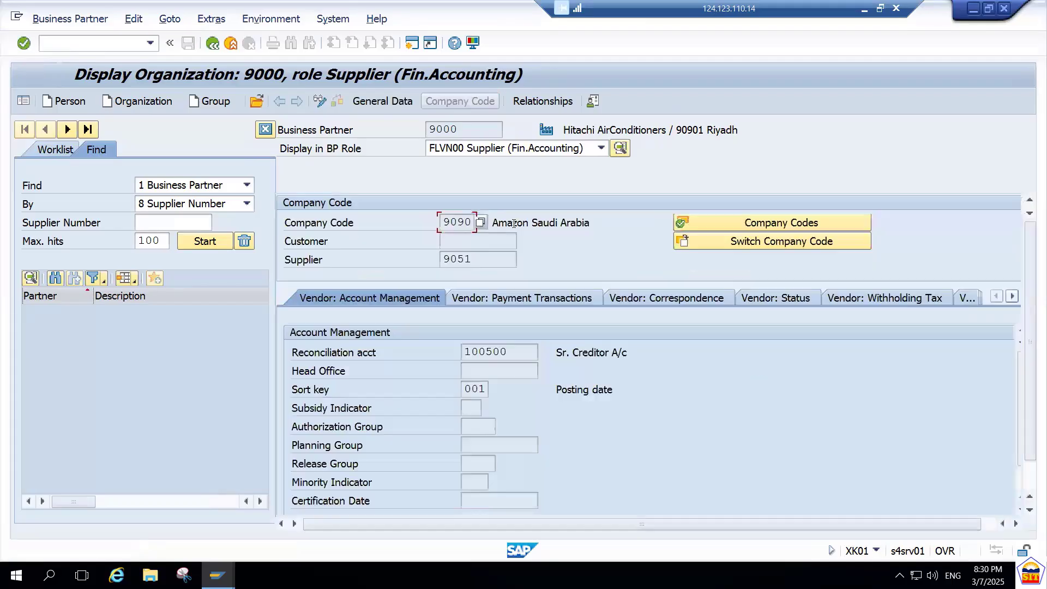
{"action": "left_click", "coordinate": [483, 260]}
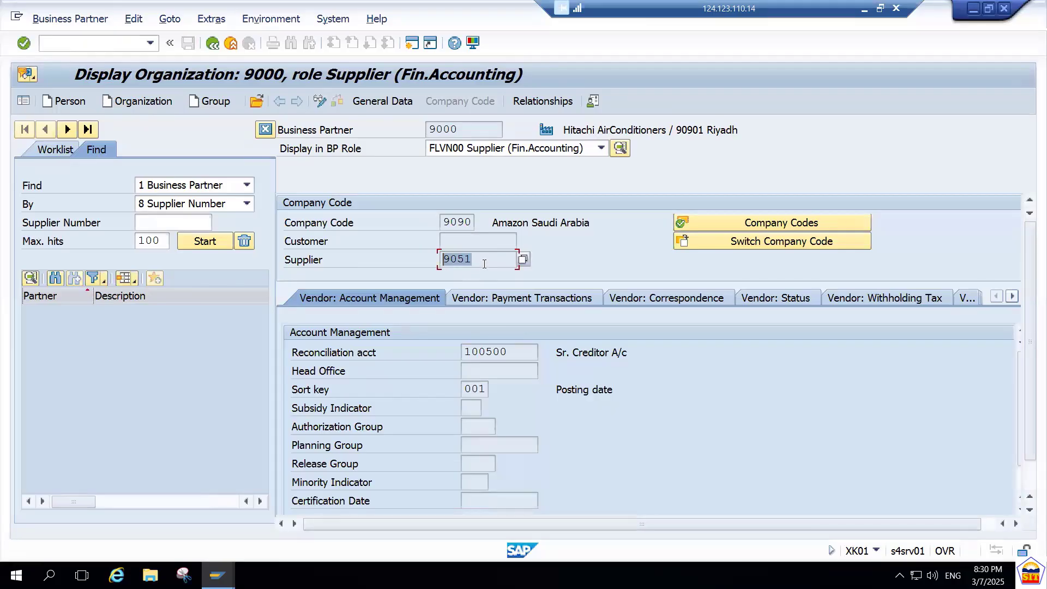
{"action": "double_click", "coordinate": [452, 260]}
{"action": "left_click", "coordinate": [459, 129]}
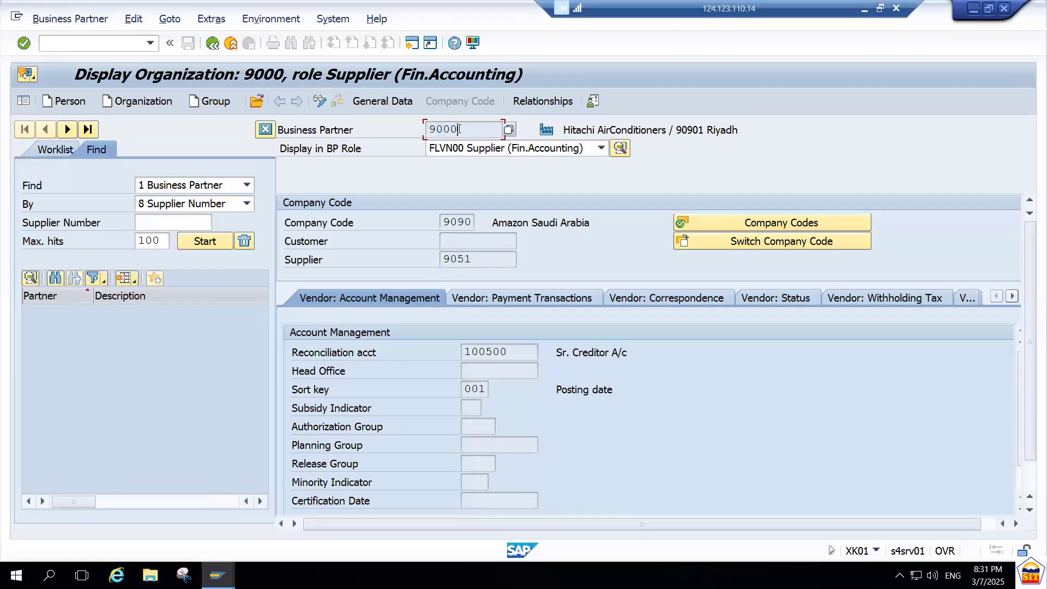
{"action": "left_click", "coordinate": [480, 257]}
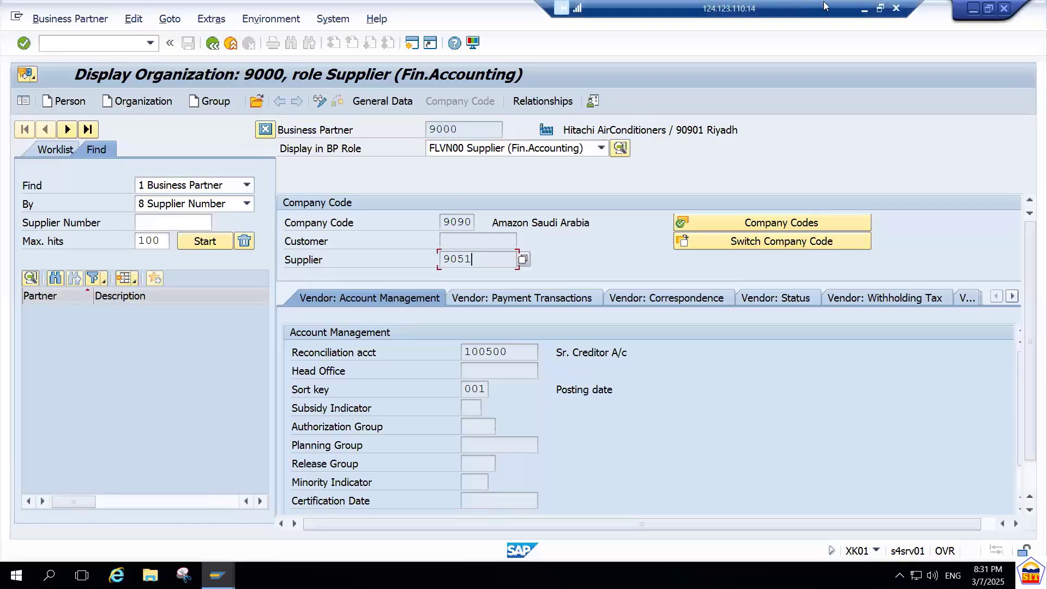
Switch to the S4 HANA AP Accounting PDF and review the vendor master transaction codes for changing, displaying, blocking and deletion flagging.
{"action": "left_click", "coordinate": [864, 10]}
{"action": "left_click", "coordinate": [604, 321]}
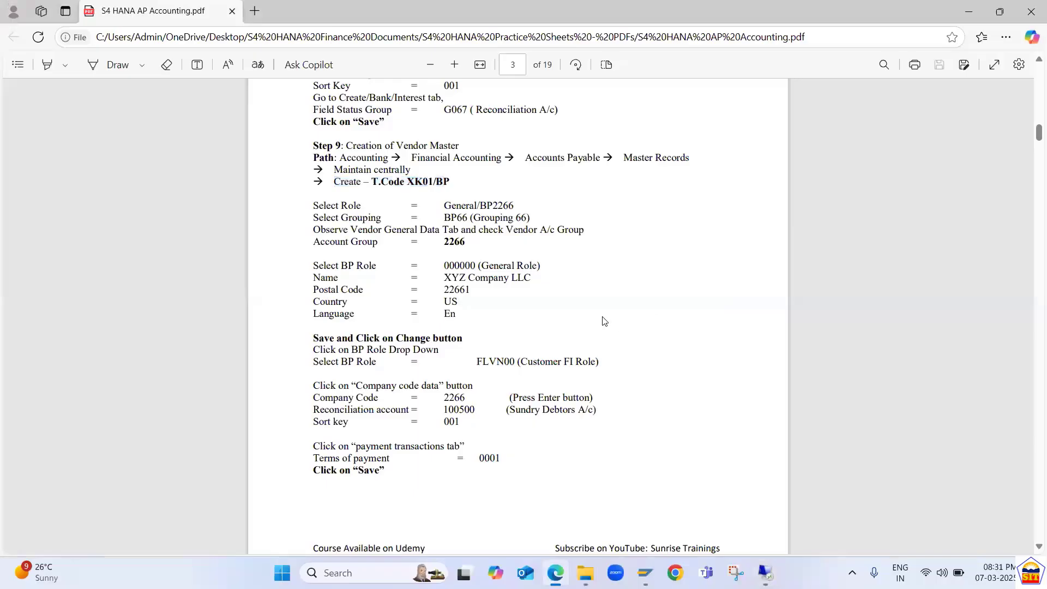
{"action": "scroll", "coordinate": [604, 321], "scroll_direction": "down", "scroll_amount": 7}
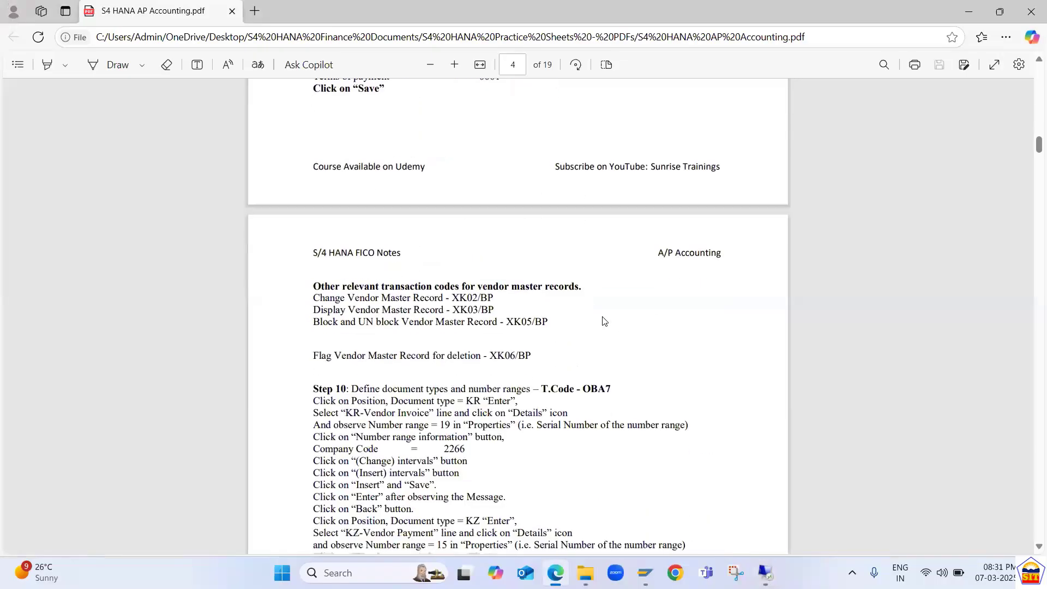
{"action": "scroll", "coordinate": [604, 321], "scroll_direction": "down", "scroll_amount": 3}
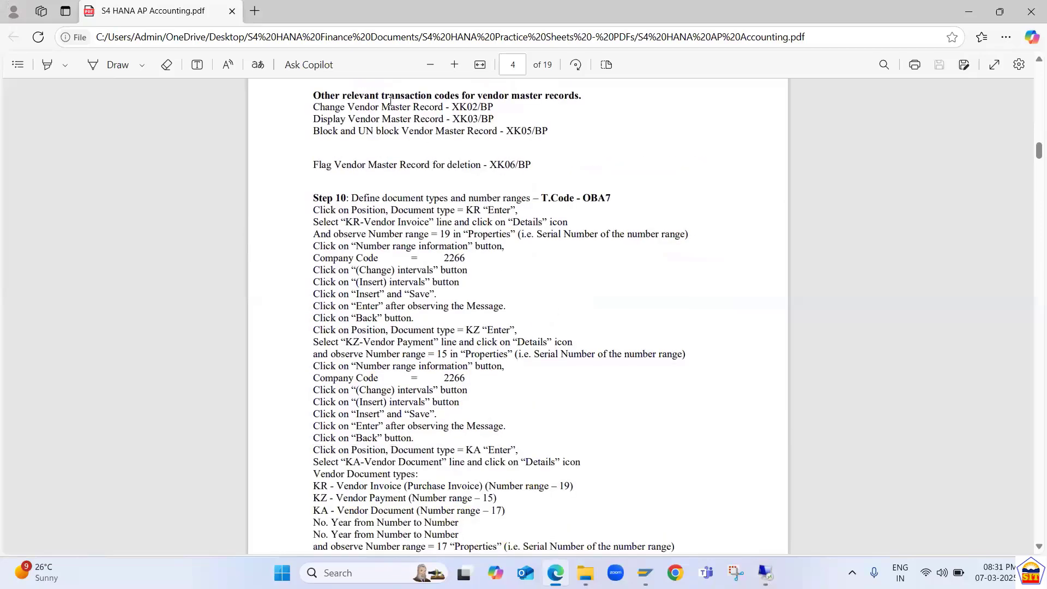
{"action": "left_click_drag", "start_coordinate": [348, 107], "coordinate": [574, 141]}
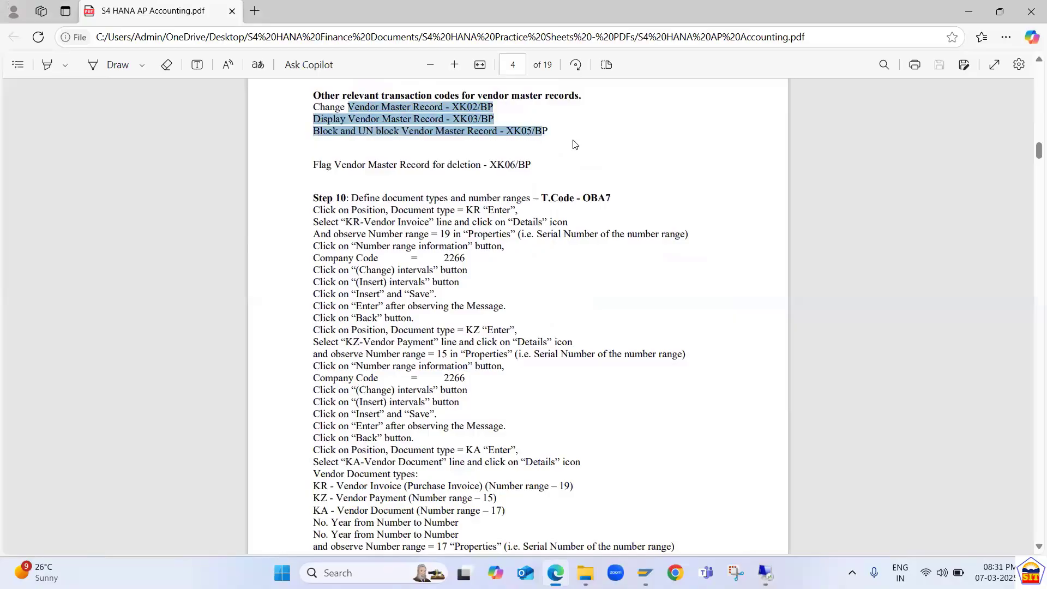
{"action": "left_click", "coordinate": [404, 155]}
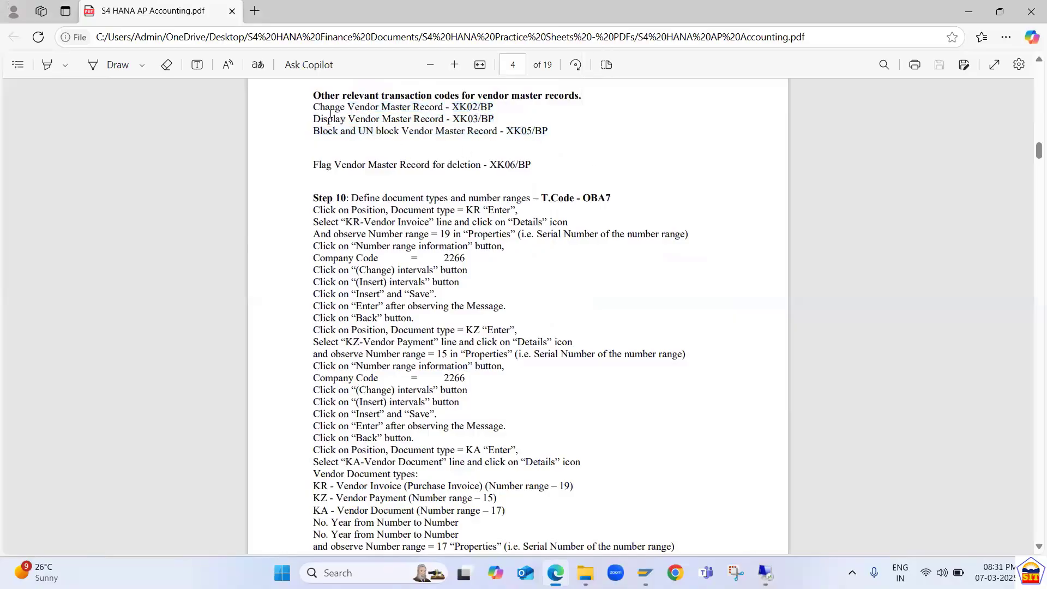
{"action": "left_click_drag", "start_coordinate": [315, 106], "coordinate": [492, 110]}
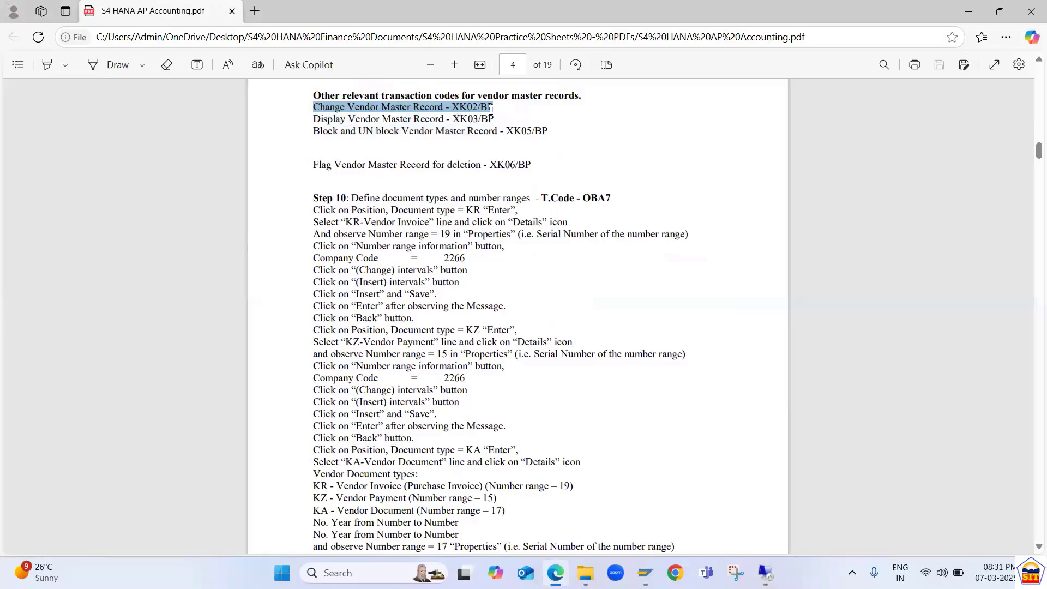
{"action": "left_click_drag", "start_coordinate": [490, 109], "coordinate": [493, 108]}
{"action": "left_click_drag", "start_coordinate": [314, 121], "coordinate": [500, 129]}
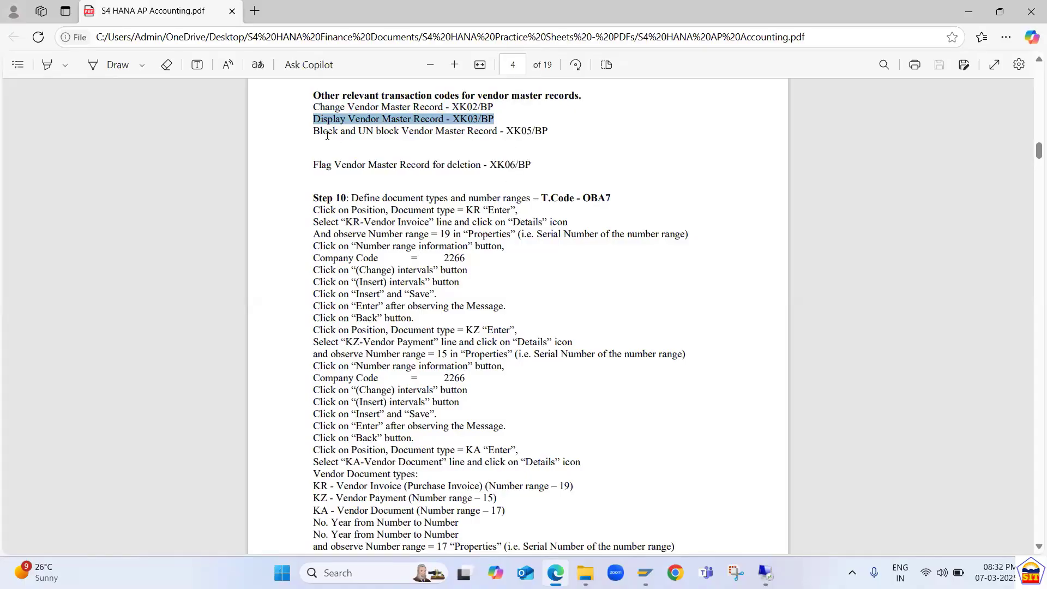
{"action": "left_click_drag", "start_coordinate": [311, 132], "coordinate": [557, 123]}
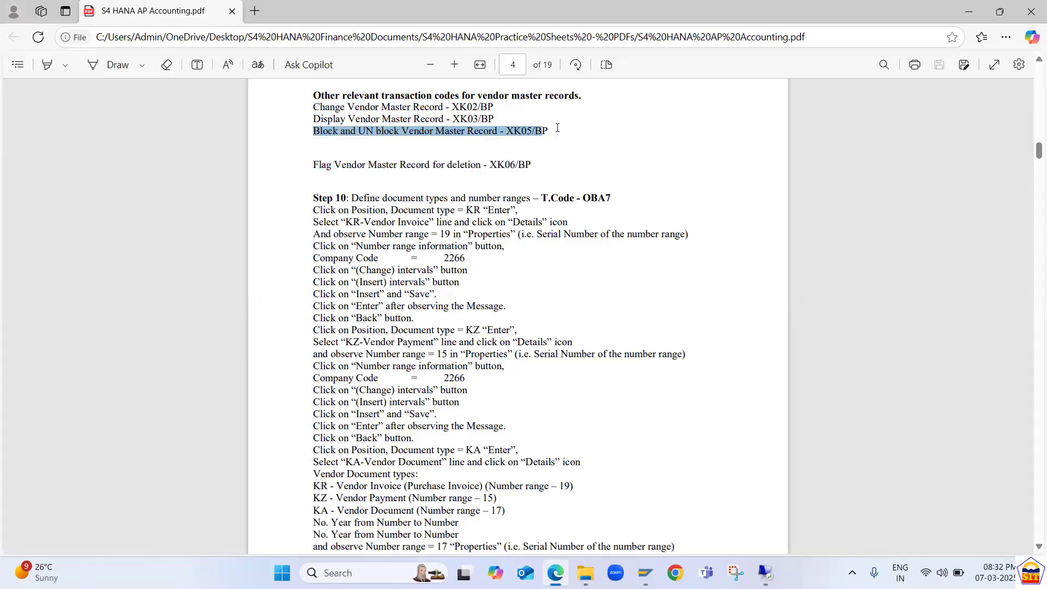
{"action": "left_click_drag", "start_coordinate": [557, 128], "coordinate": [568, 165]}
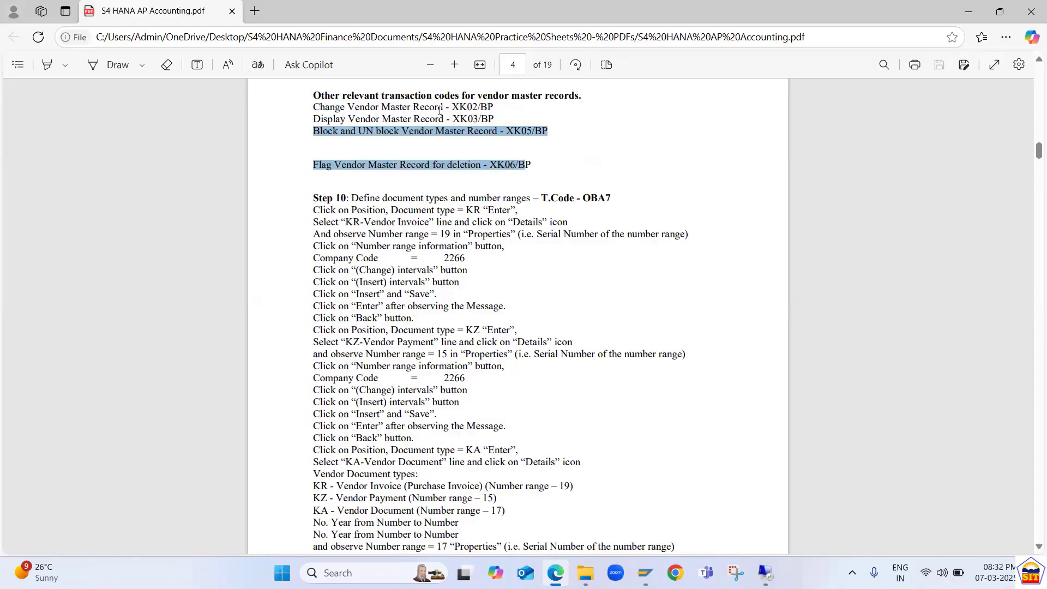
{"action": "left_click_drag", "start_coordinate": [418, 107], "coordinate": [569, 168]}
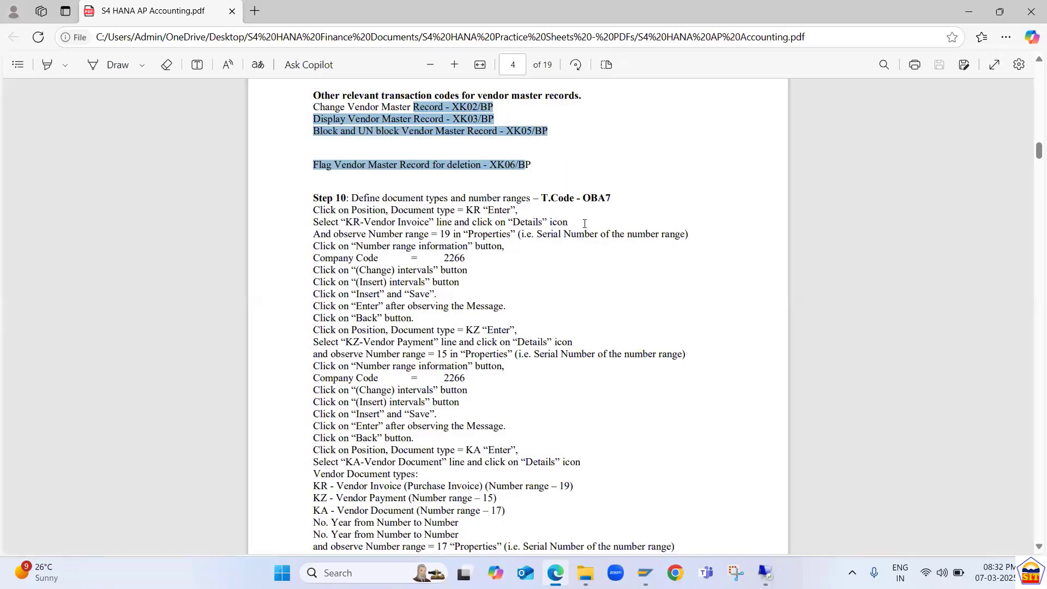
Return to SAP and start transaction XK02 for changing a supplier.
{"action": "key", "text": "alt+Tab"}
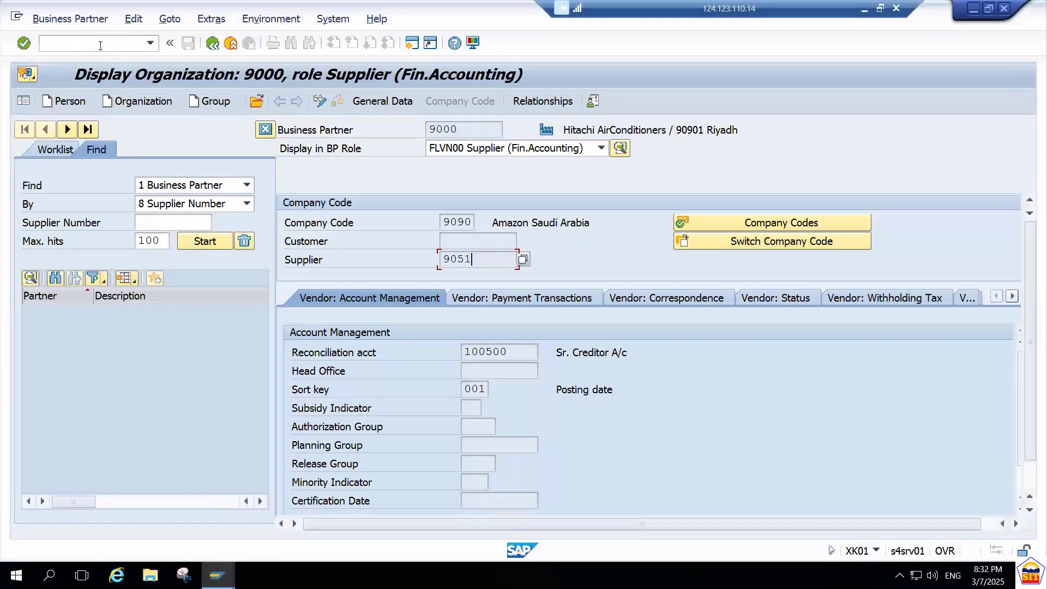
{"action": "left_click", "coordinate": [100, 45]}
{"action": "type", "text": "/nxk02"}
{"action": "key", "text": "Return"}
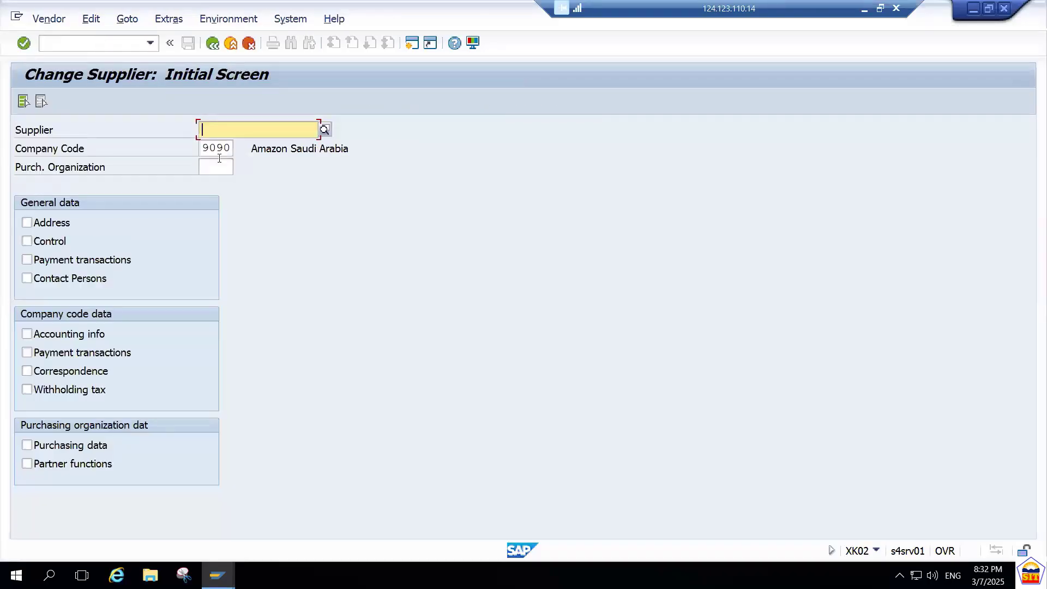
Look up suppliers in company code 9090 and select Hitachi AirConditioners as the supplier.
{"action": "left_click", "coordinate": [325, 130]}
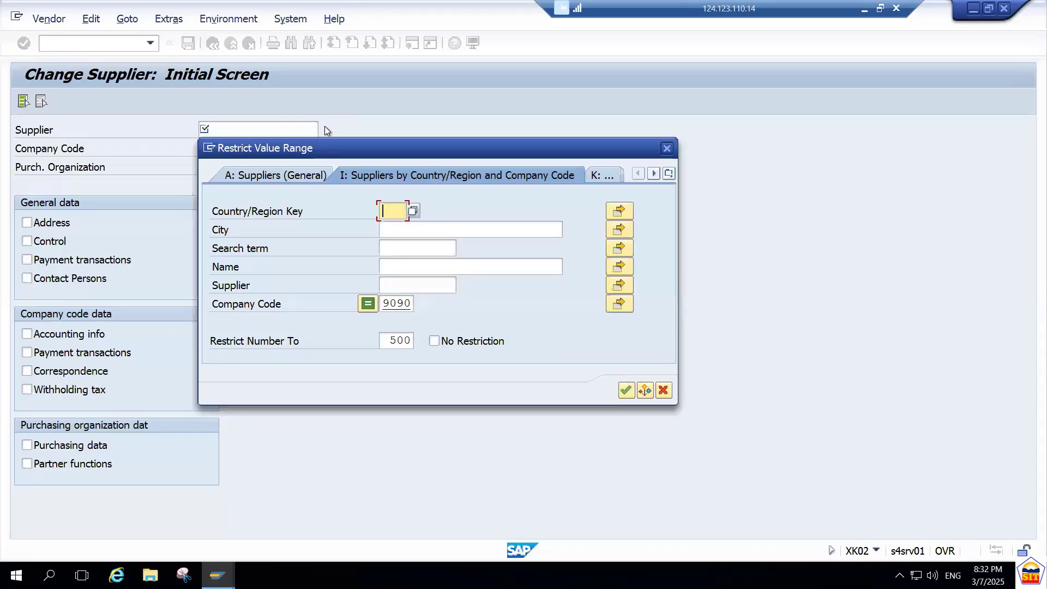
{"action": "left_click", "coordinate": [393, 309]}
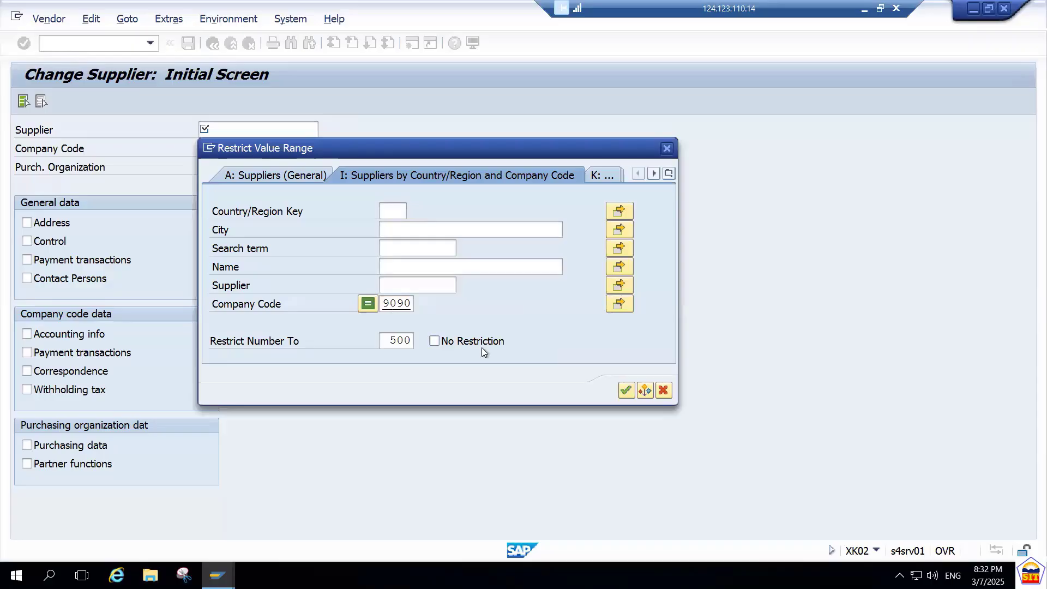
{"action": "key", "text": "Return"}
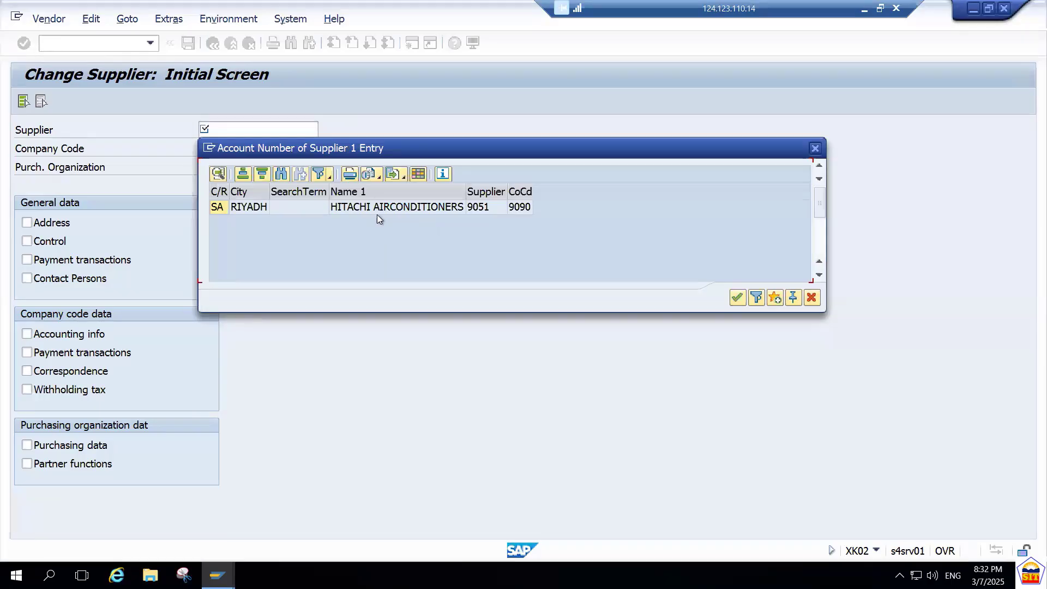
{"action": "left_click", "coordinate": [440, 208]}
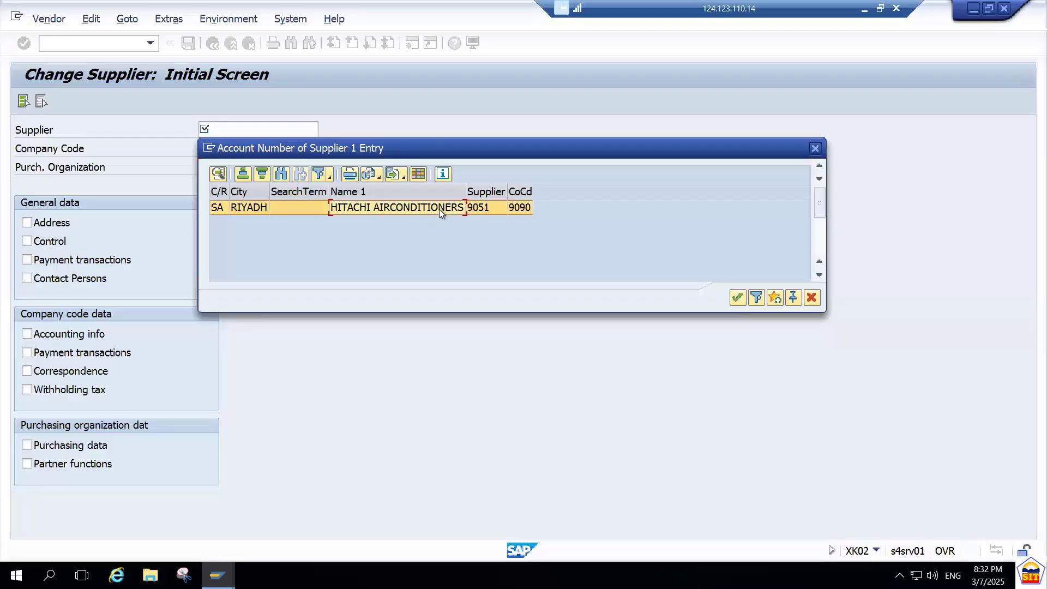
{"action": "double_click", "coordinate": [440, 209]}
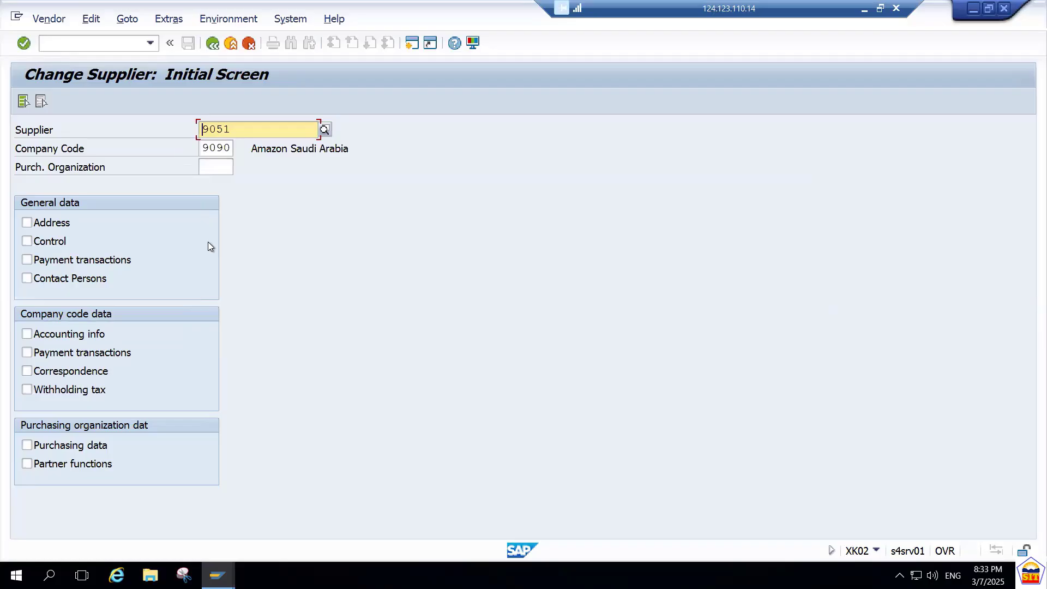
Select the Address, Control, Payment transactions and Contact Persons general data, view the supplier in change mode, and return to SAP Easy Access.
{"action": "left_click", "coordinate": [27, 222]}
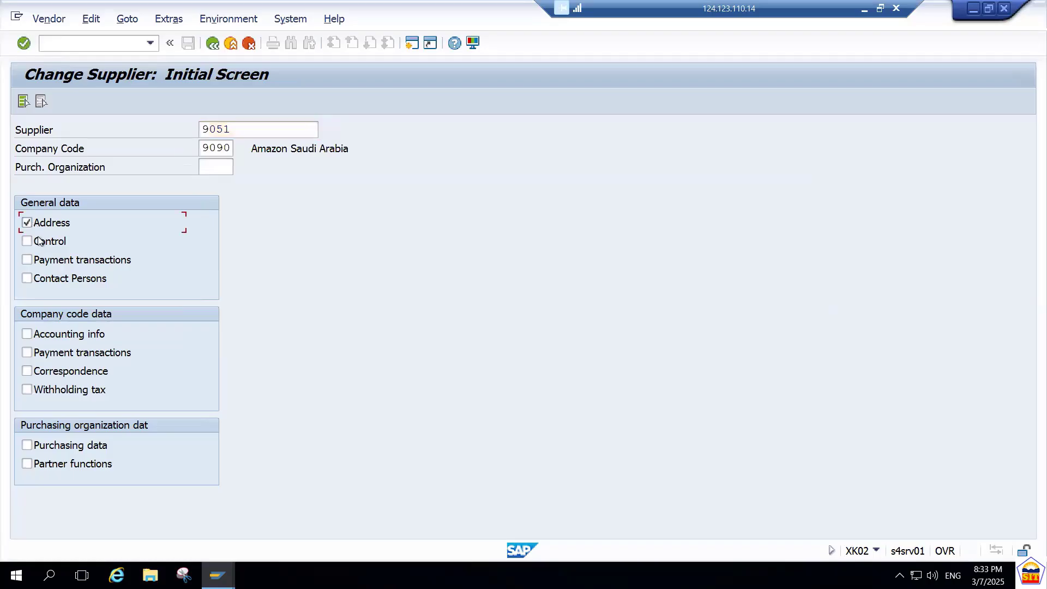
{"action": "left_click", "coordinate": [39, 241]}
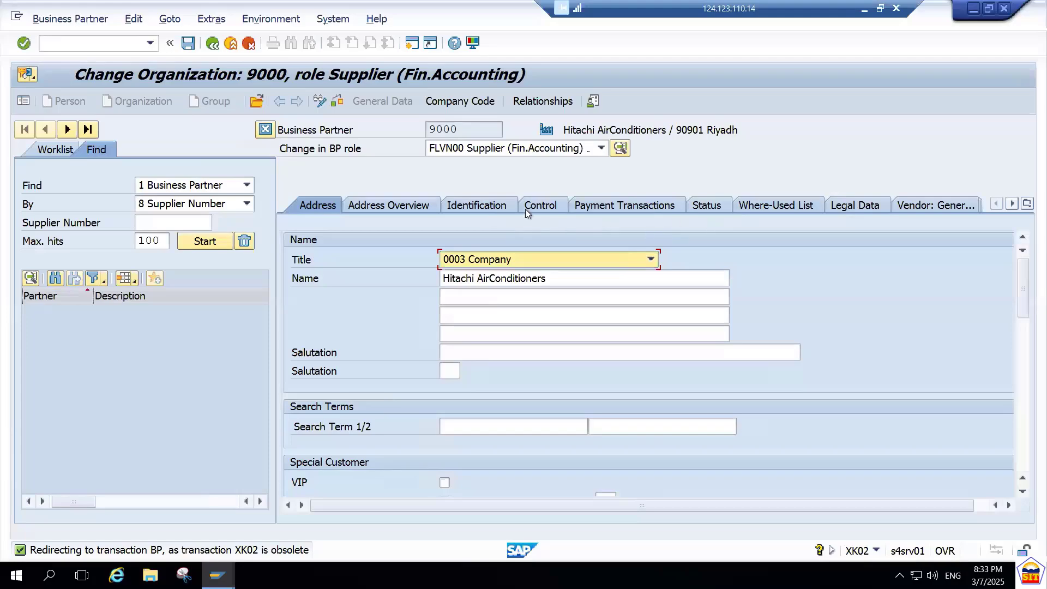
{"action": "left_click", "coordinate": [213, 46]}
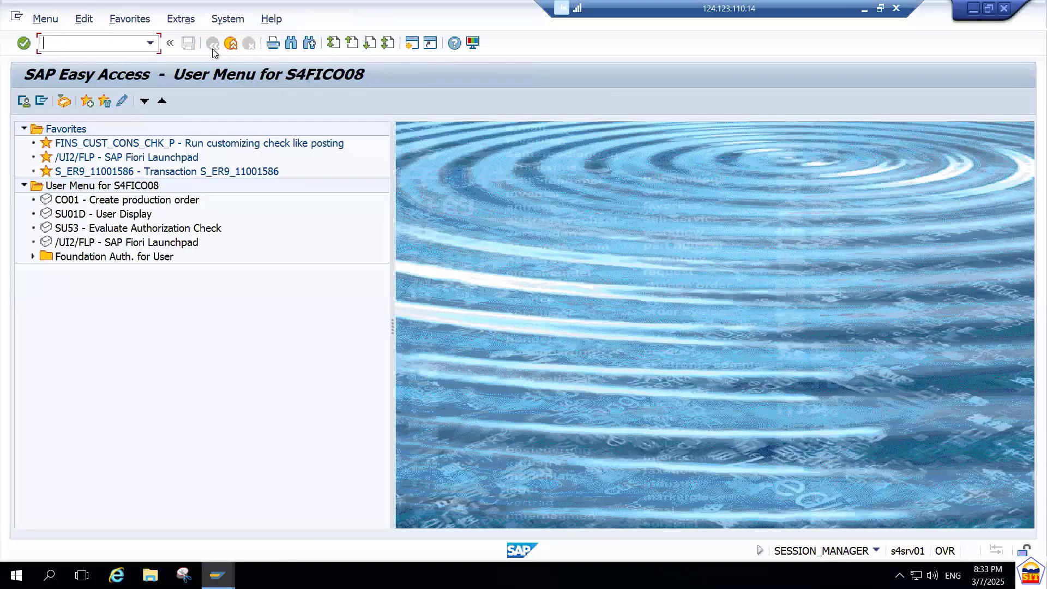
Reopen the supplier through XK02 with Accounting info and company code Payment transactions selected, and view its company code data.
{"action": "type", "text": "xk02"}
{"action": "key", "text": "Return"}
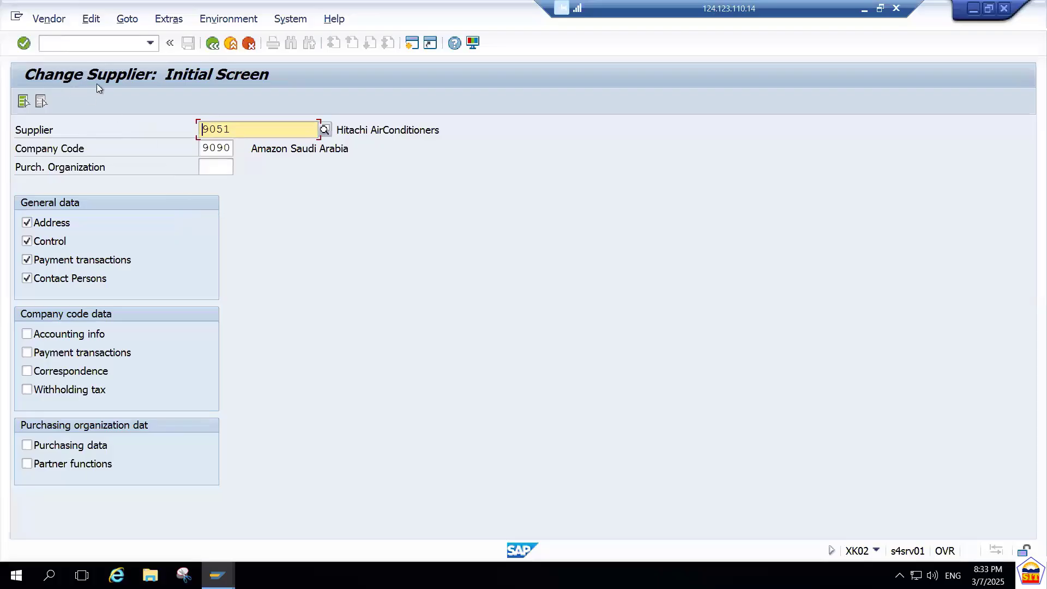
{"action": "left_click", "coordinate": [60, 335]}
{"action": "left_click", "coordinate": [64, 356]}
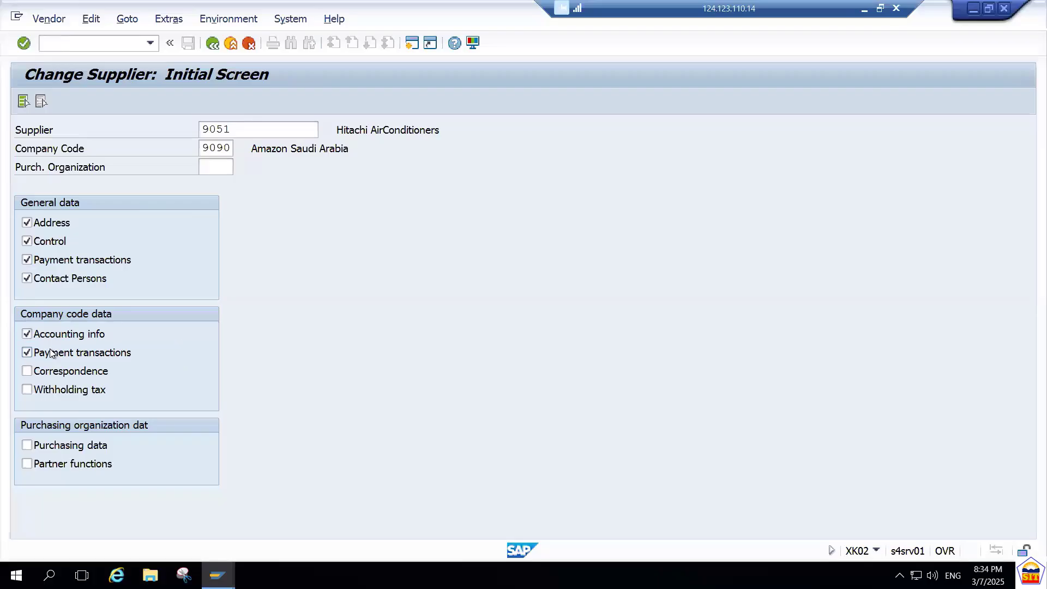
{"action": "key", "text": "Return"}
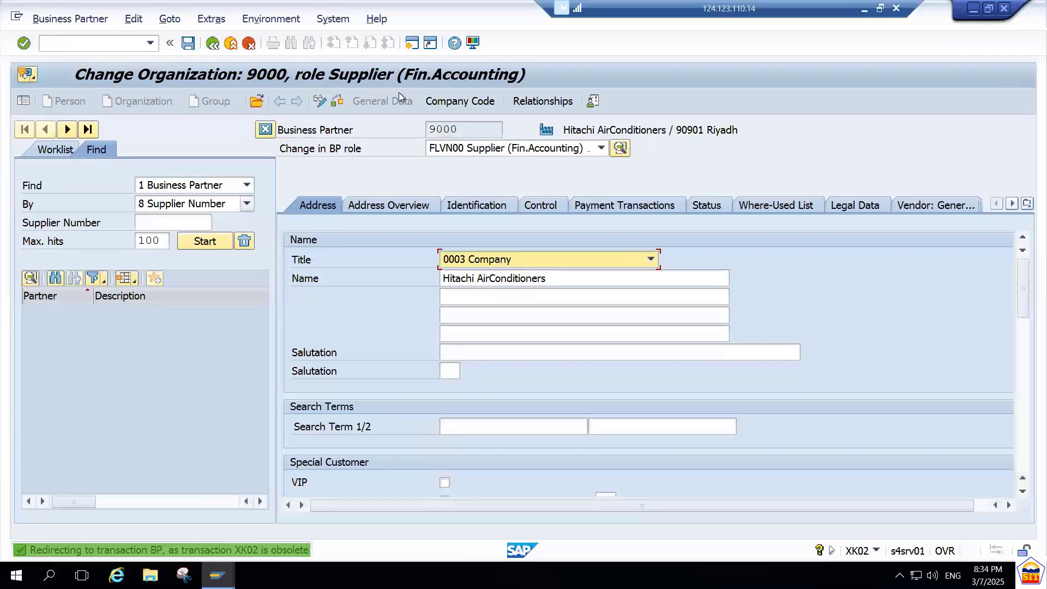
{"action": "left_click", "coordinate": [468, 103]}
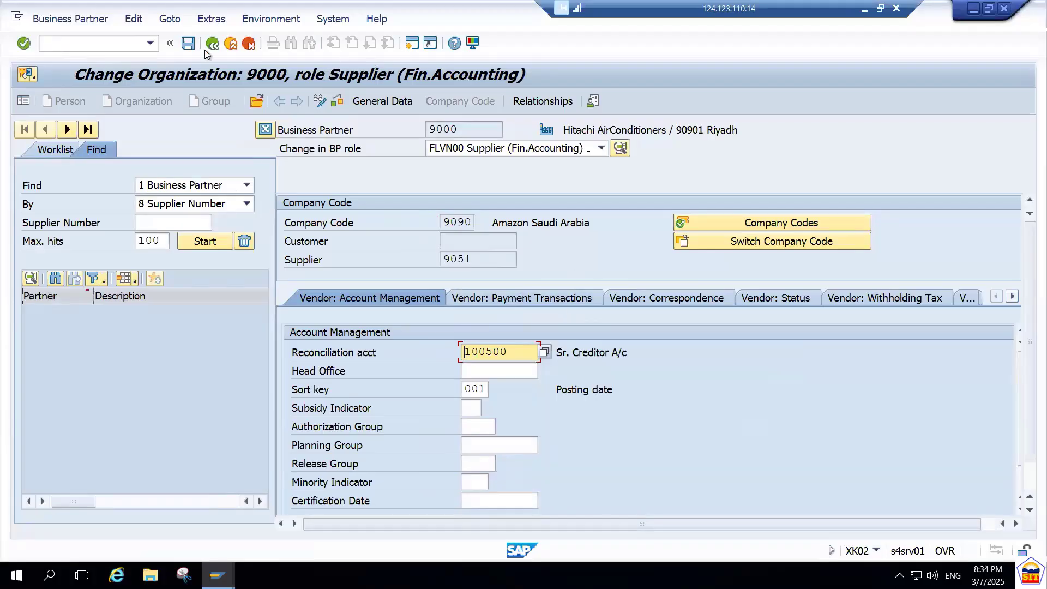
Open the Hitachi AirConditioners supplier in display mode with transaction XK03.
{"action": "left_click", "coordinate": [126, 42]}
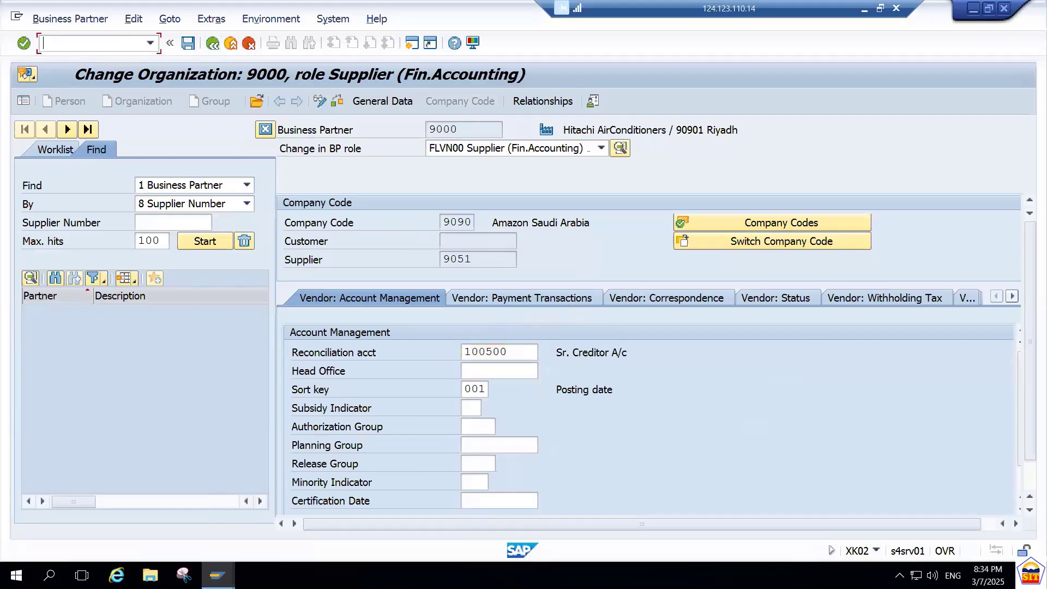
{"action": "type", "text": "/nxk03"}
{"action": "key", "text": "Return"}
{"action": "key", "text": "Return"}
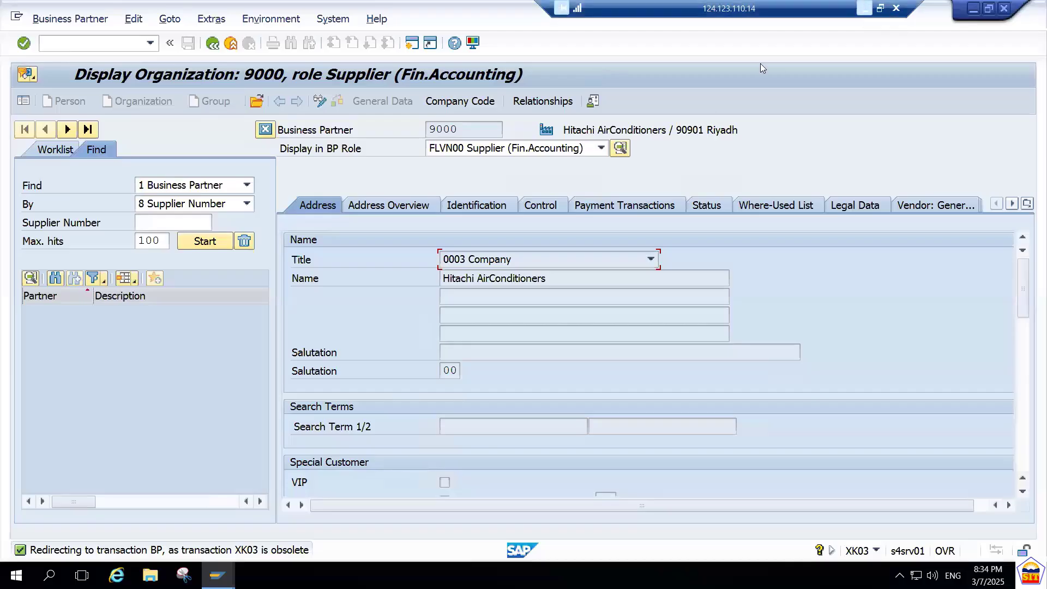
Switch to the PDF notes and read Step 10 on defining document types and number ranges.
{"action": "key", "text": "alt+Tab"}
{"action": "scroll", "coordinate": [686, 187], "scroll_direction": "down", "scroll_amount": 3}
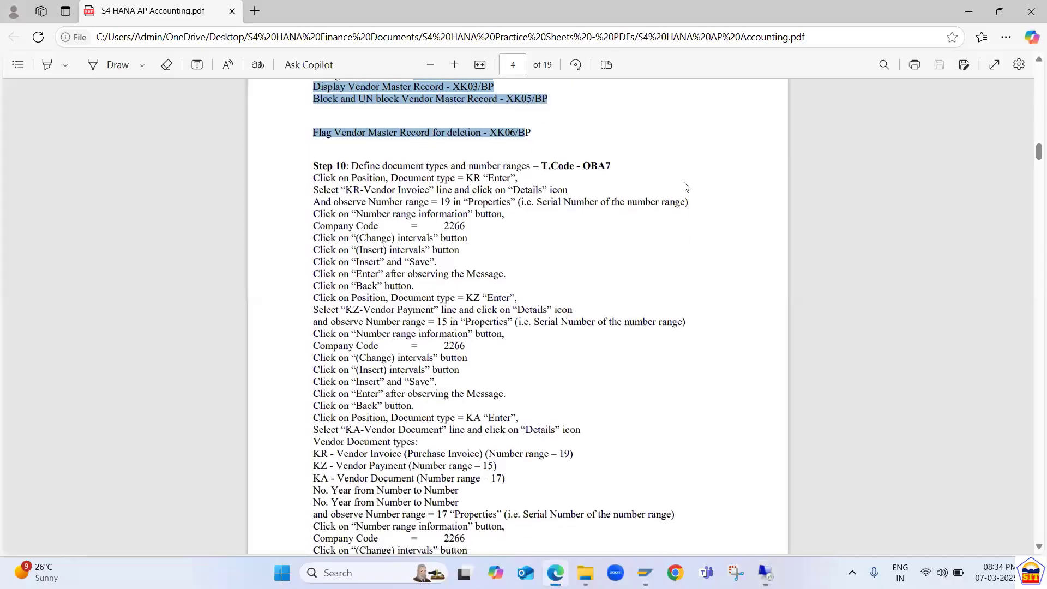
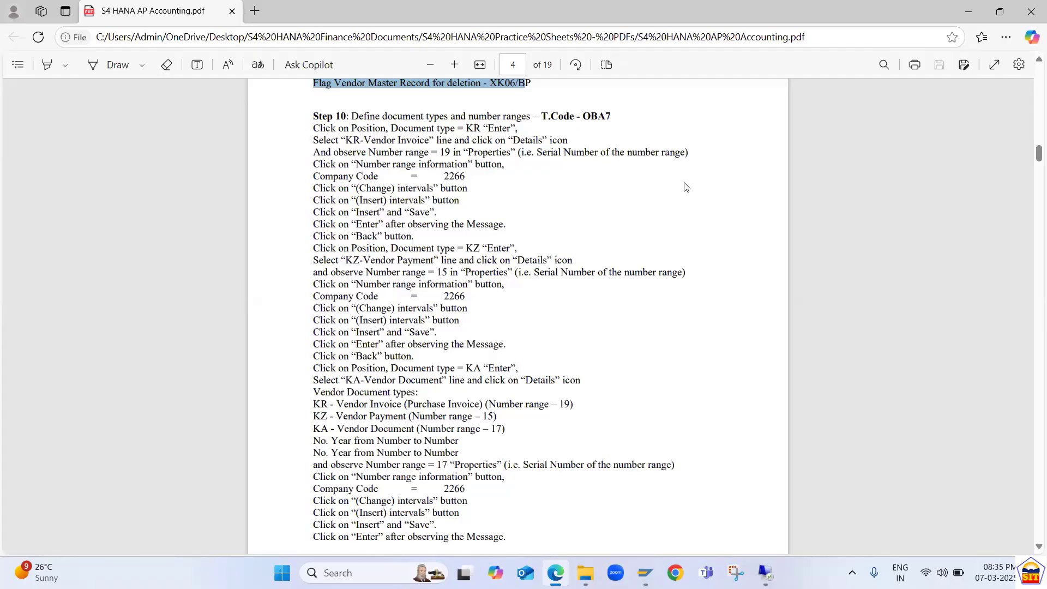
Switch back to SAP, start transaction OBA7 and position the document types list at KR.
{"action": "key", "text": "alt+Tab"}
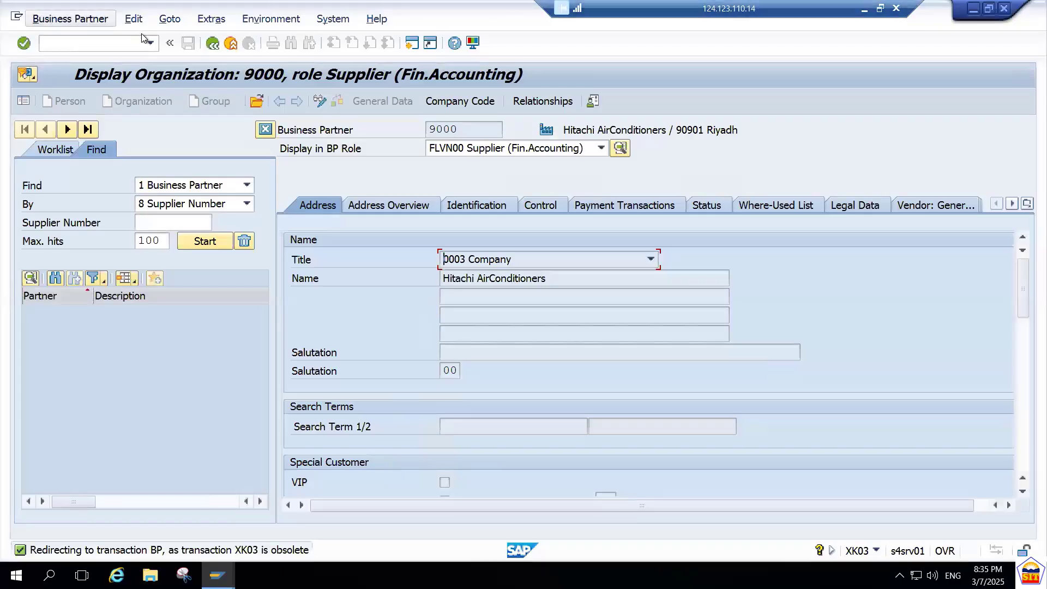
{"action": "type", "text": "/noba7"}
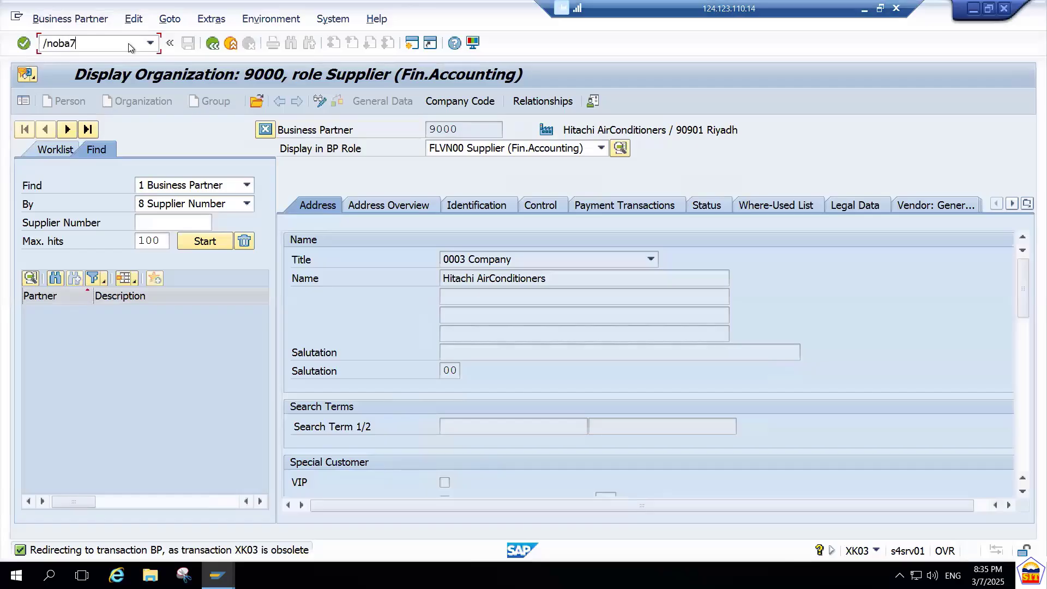
{"action": "key", "text": "Return"}
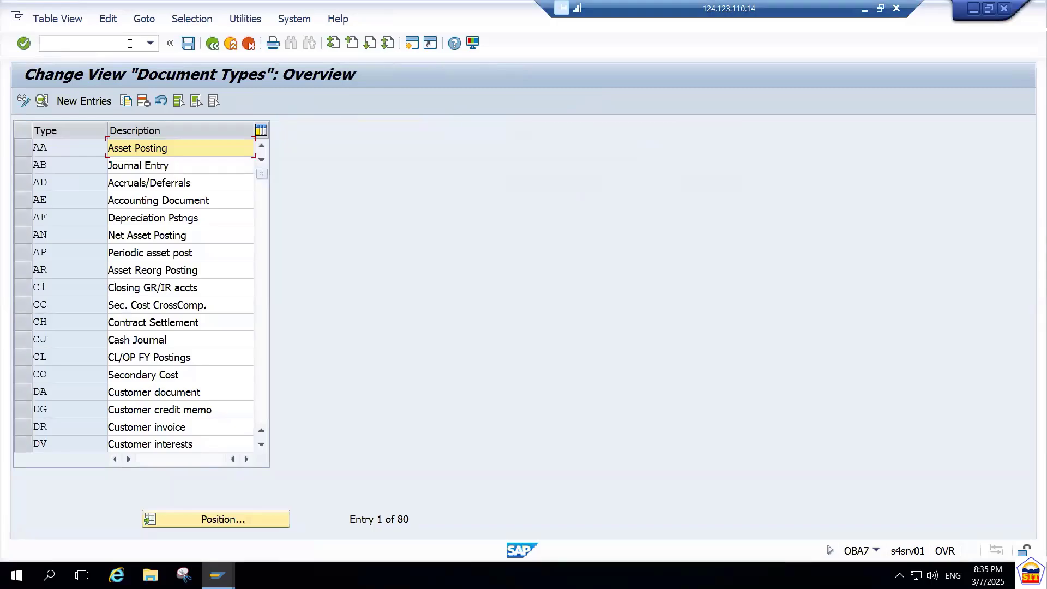
{"action": "left_click", "coordinate": [219, 520]}
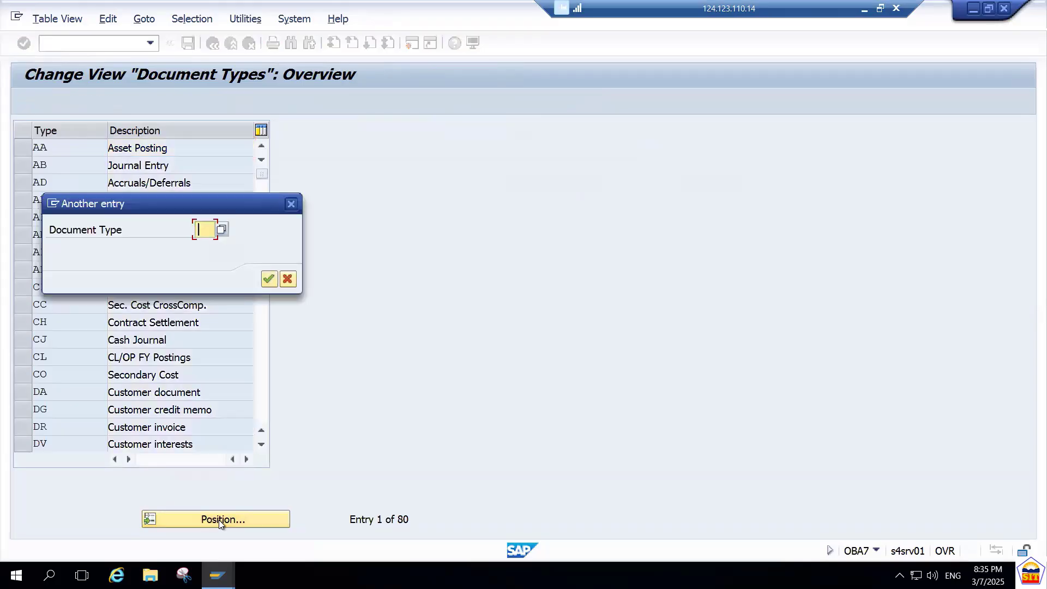
{"action": "type", "text": "kr"}
{"action": "key", "text": "Return"}
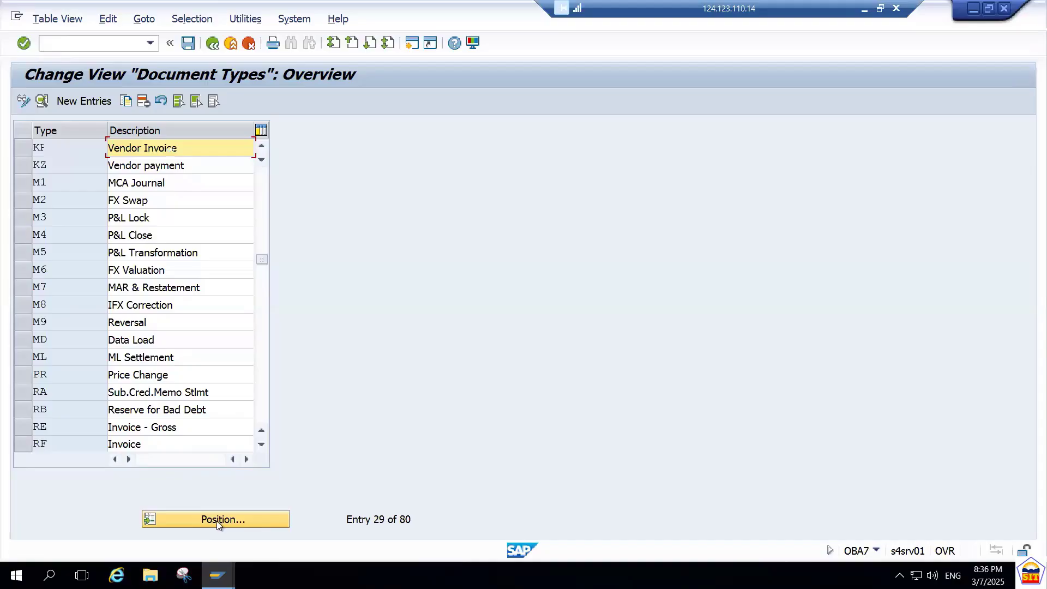
Locate document types KZ (Vendor payment) and KA (Vendor Document) in the document types list.
{"action": "left_click", "coordinate": [217, 521]}
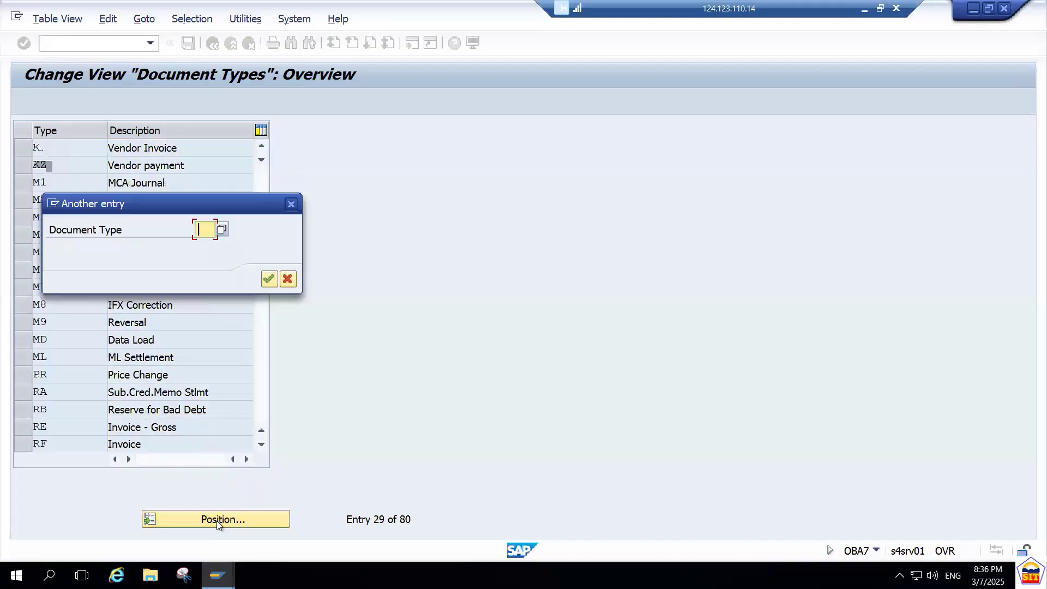
{"action": "type", "text": "kz"}
{"action": "key", "text": "Return"}
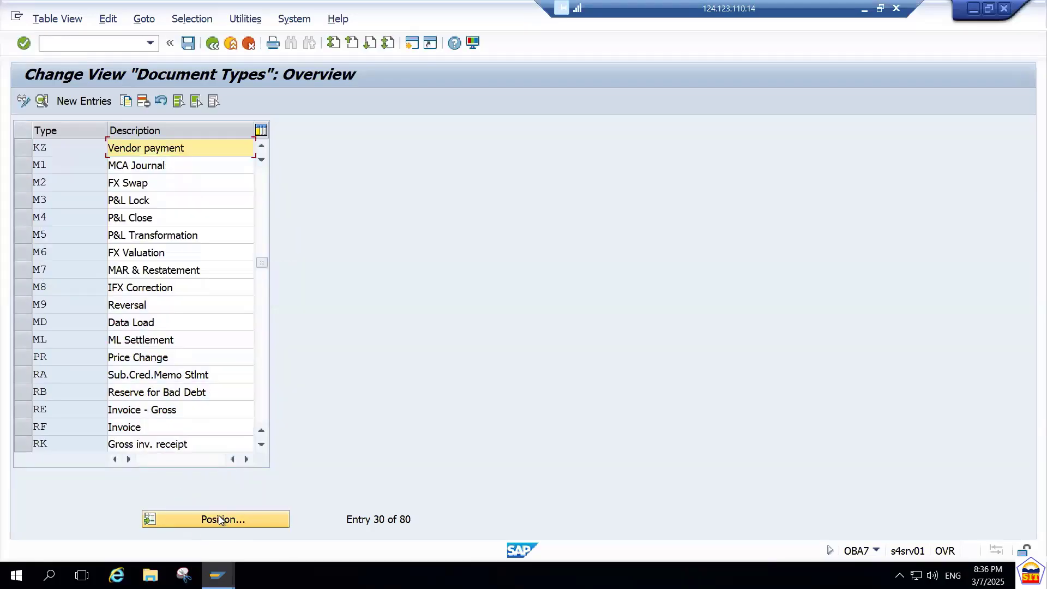
{"action": "left_click", "coordinate": [220, 520]}
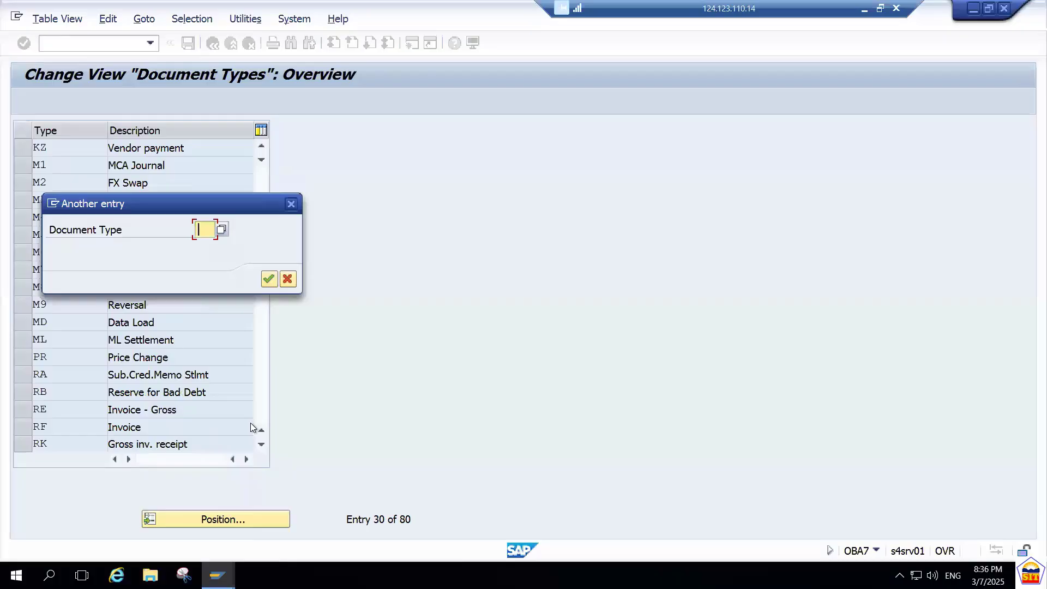
{"action": "type", "text": "ka"}
{"action": "key", "text": "Return"}
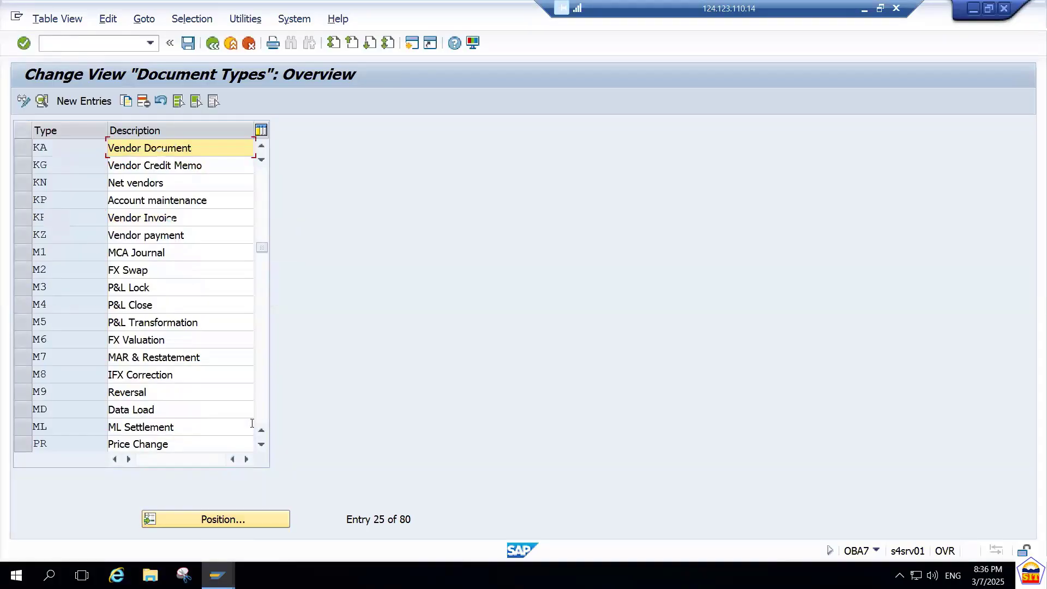
{"action": "left_click", "coordinate": [146, 161]}
{"action": "left_click", "coordinate": [146, 147]}
Position the list back at document type KR (Vendor Invoice) and open its details.
{"action": "left_click", "coordinate": [226, 522]}
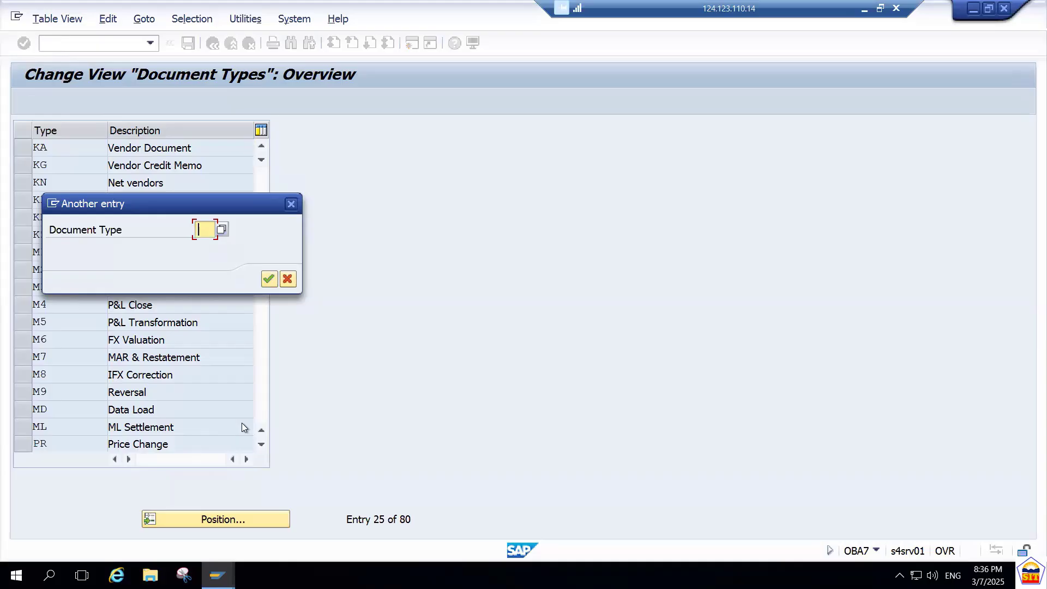
{"action": "type", "text": "KR"}
{"action": "key", "text": "Return"}
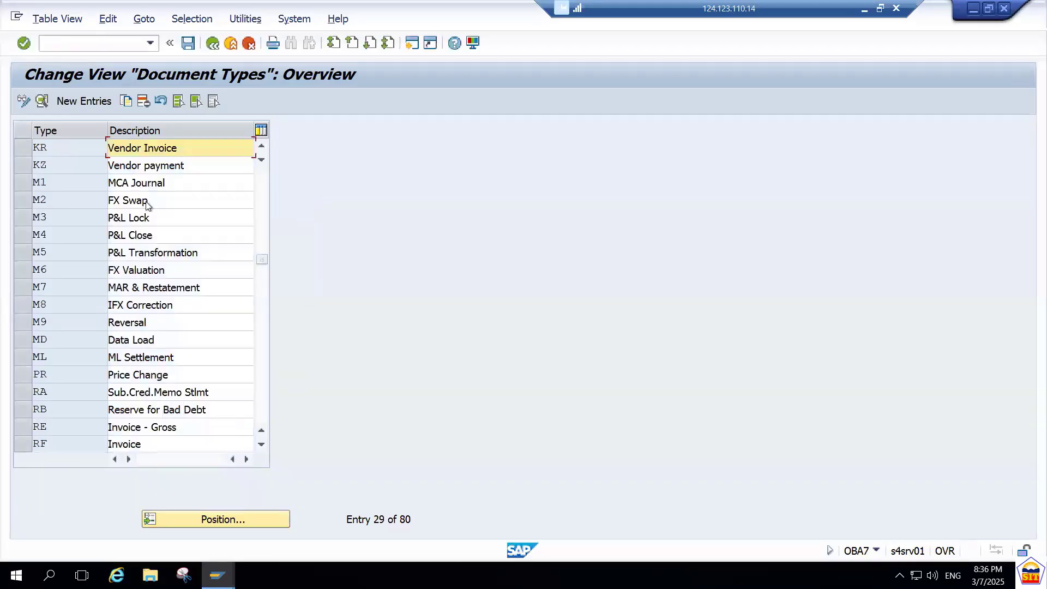
{"action": "left_click", "coordinate": [43, 102]}
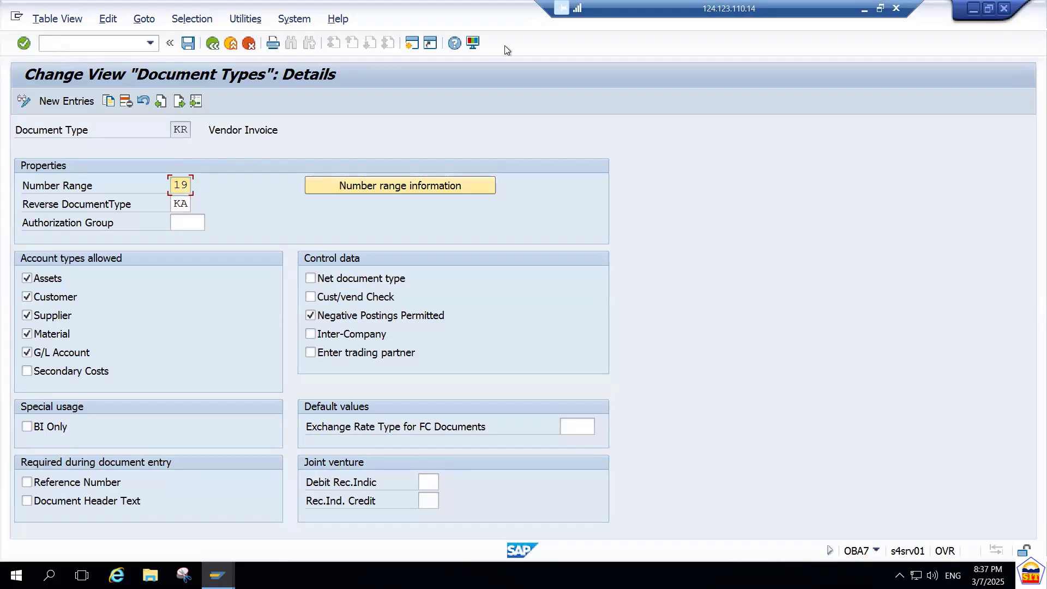
Check the Step 10 interval instructions in the PDF notes, and return to the KR details in SAP.
{"action": "left_click", "coordinate": [866, 10]}
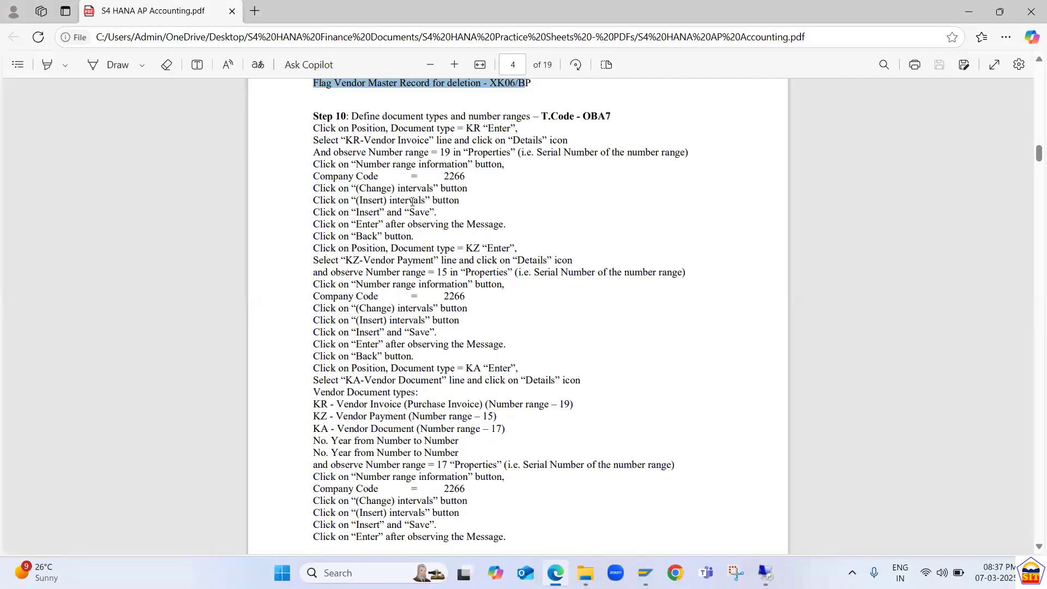
{"action": "left_click_drag", "start_coordinate": [393, 185], "coordinate": [585, 465]}
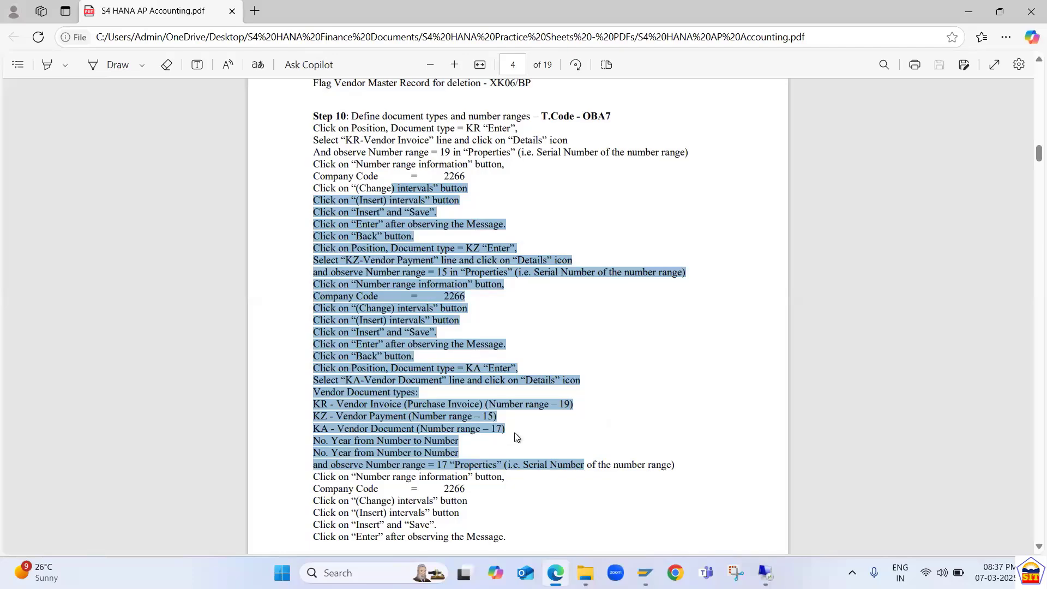
{"action": "key", "text": "alt+Tab"}
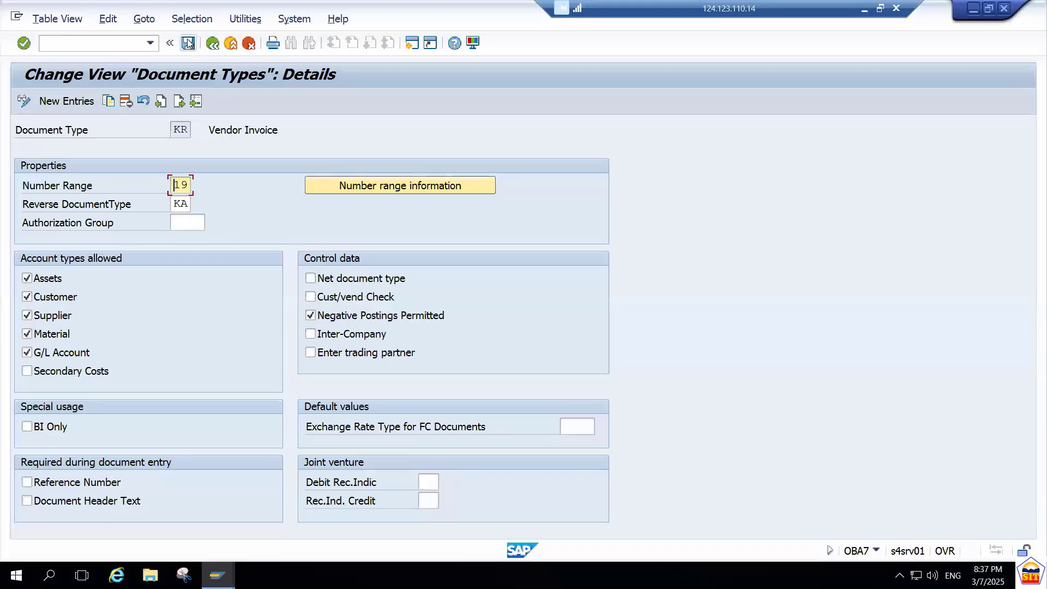
From the KR number range information, open the accounting document intervals of company code 9090 for editing.
{"action": "left_click", "coordinate": [384, 188]}
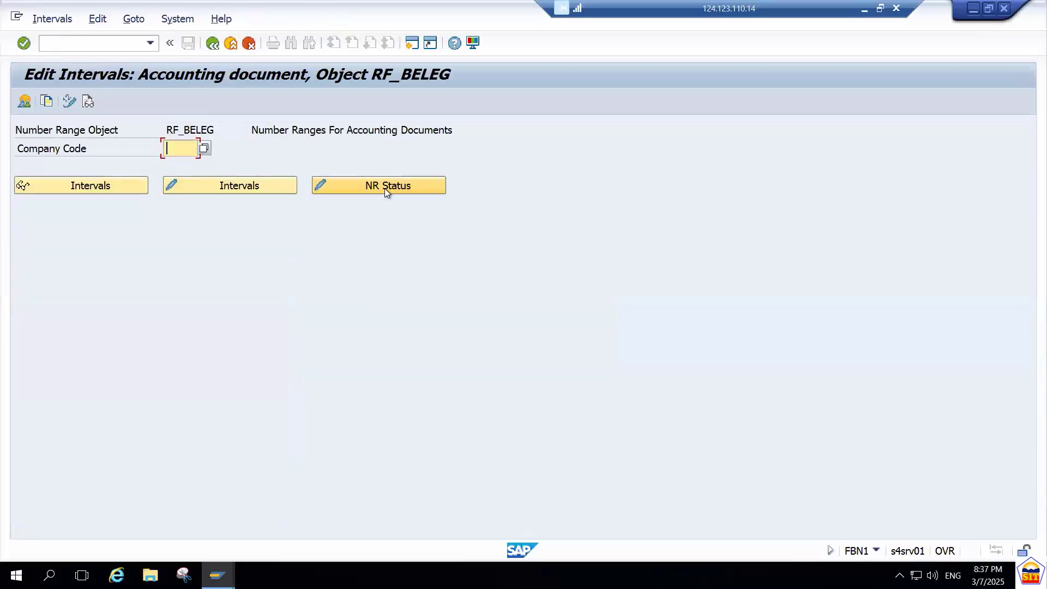
{"action": "type", "text": "9090"}
{"action": "key", "text": "Tab"}
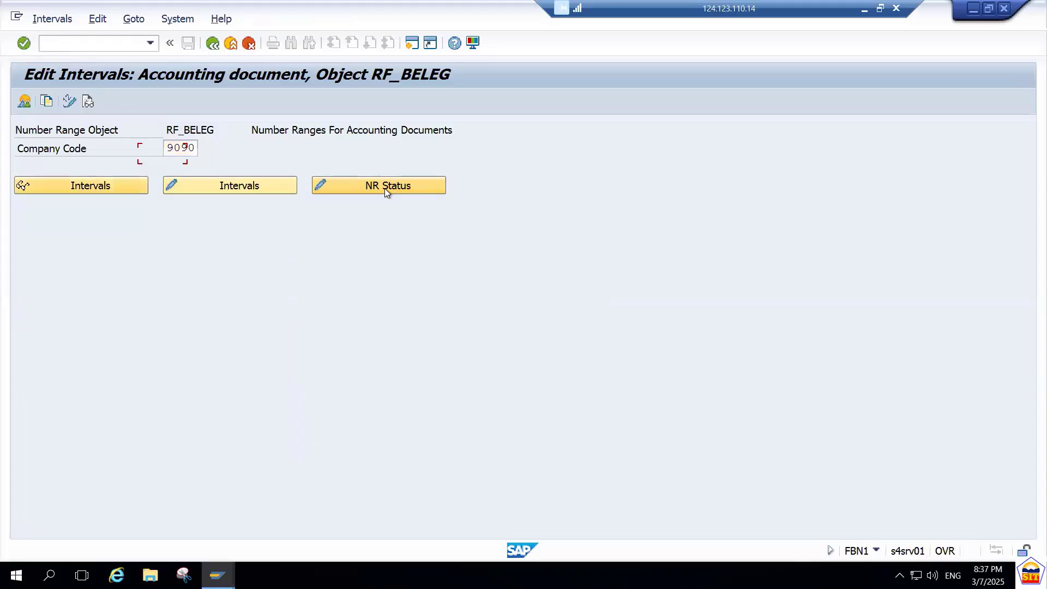
{"action": "key", "text": "Tab"}
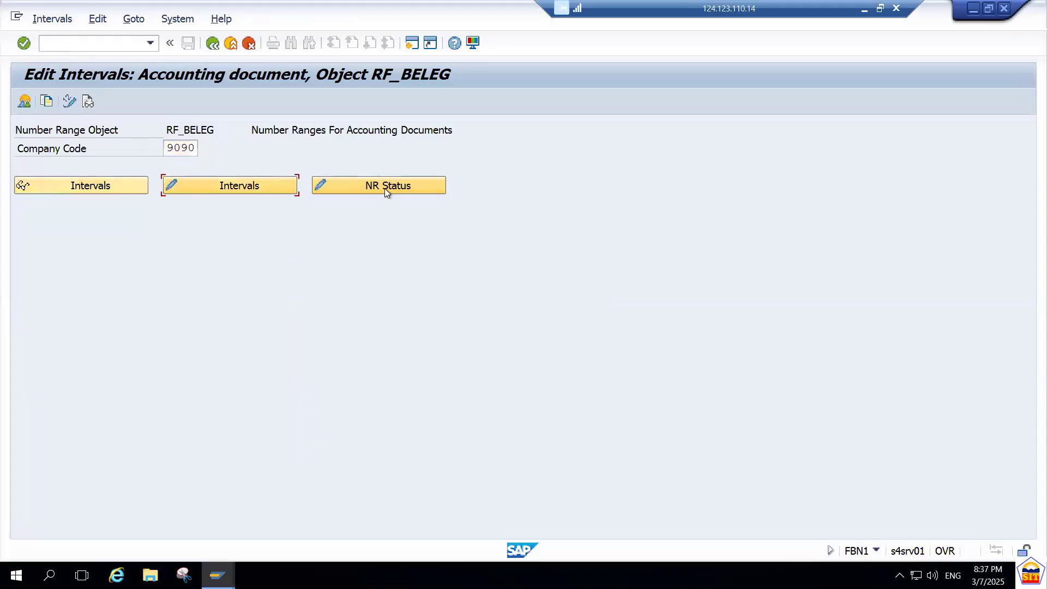
{"action": "key", "text": "Return"}
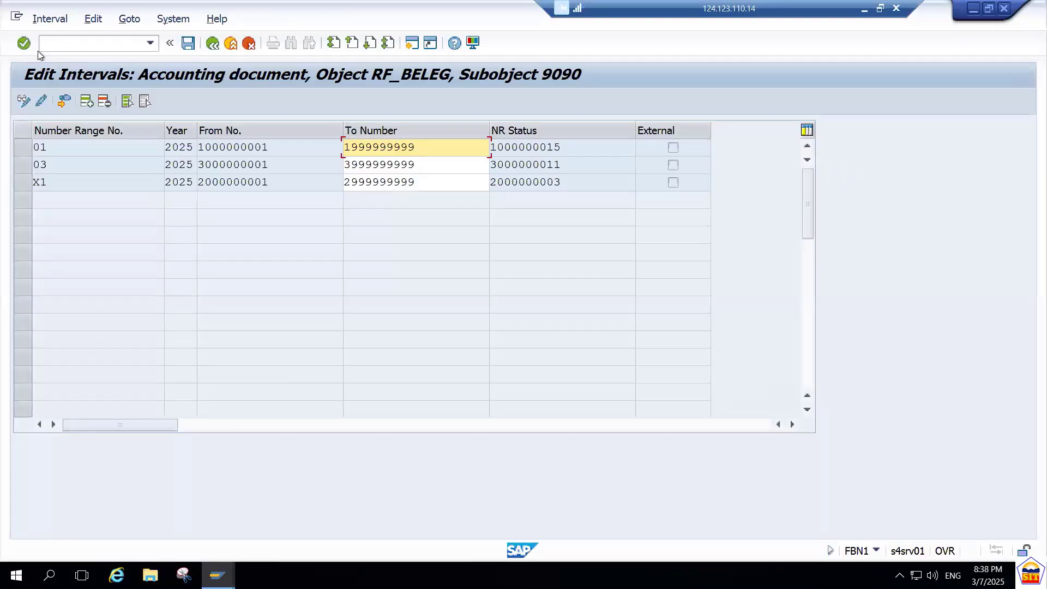
{"action": "left_click", "coordinate": [87, 102]}
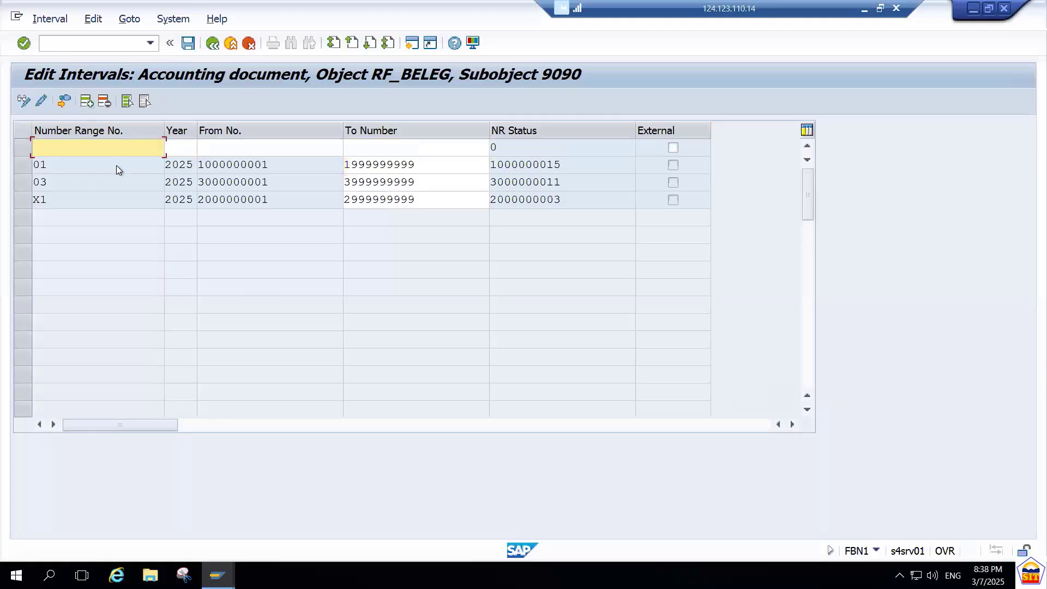
{"action": "type", "text": "19"}
{"action": "key", "text": "Tab"}
{"action": "type", "text": "2025"}
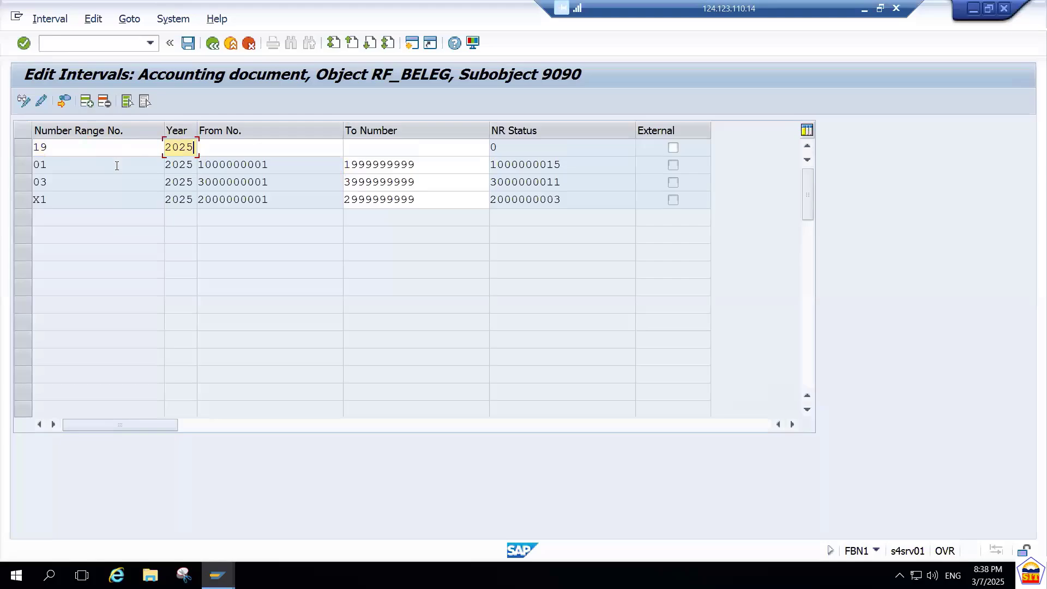
{"action": "key", "text": "Tab"}
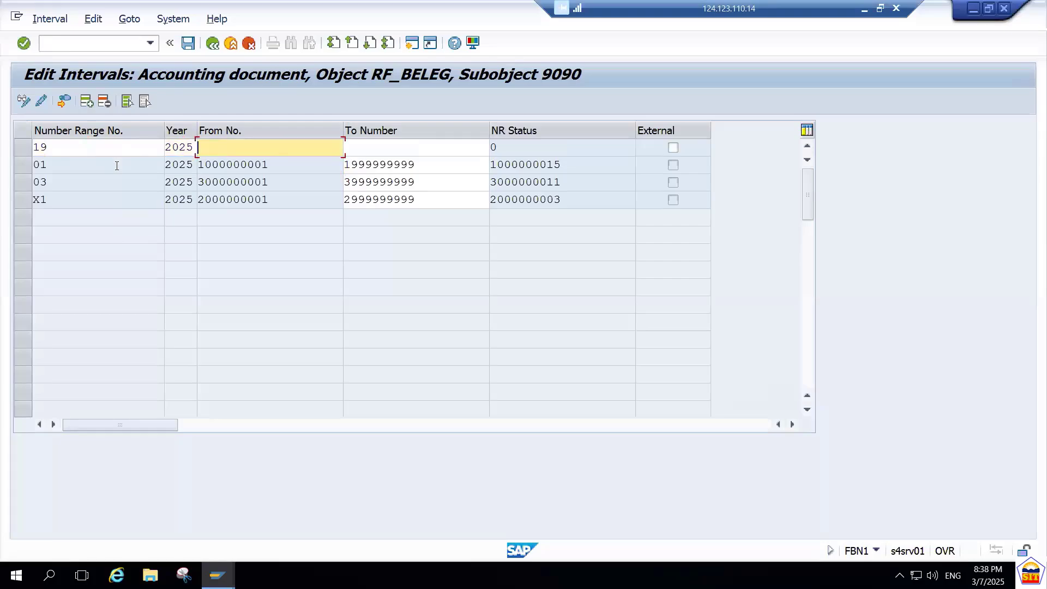
{"action": "type", "text": "1900000000"}
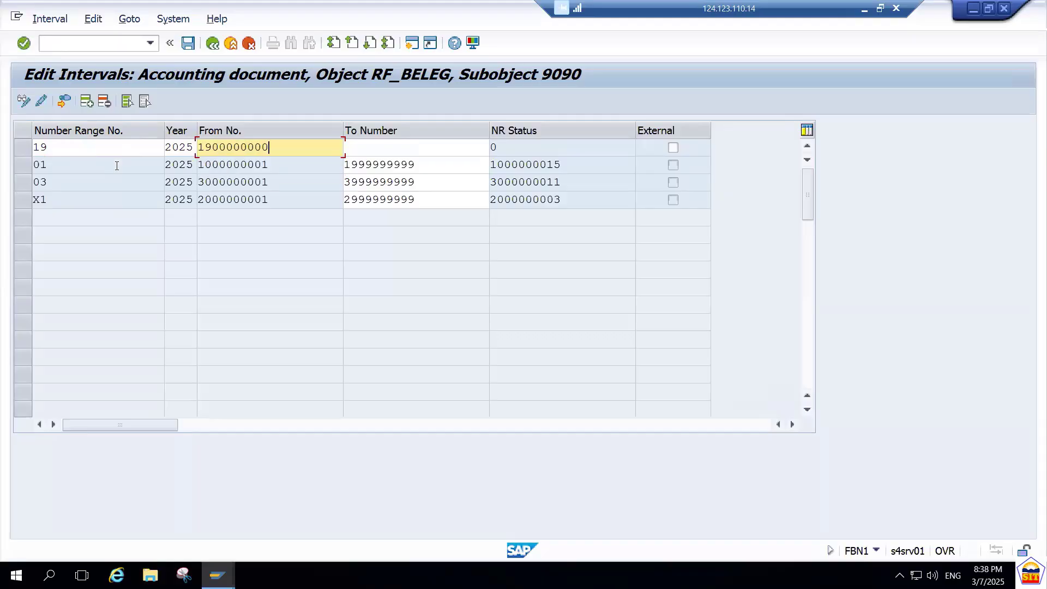
{"action": "key", "text": "BackSpace"}
{"action": "type", "text": "1"}
{"action": "key", "text": "Tab"}
{"action": "type", "text": "1999"}
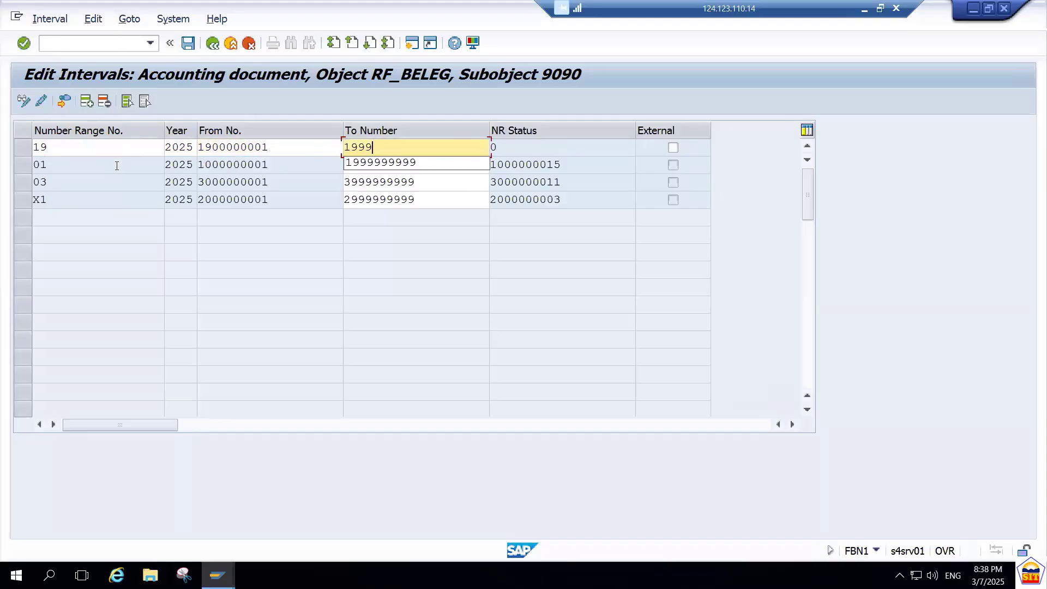
{"action": "key", "text": "BackSpace"}
{"action": "key", "text": "BackSpace"}
{"action": "type", "text": "09999999"}
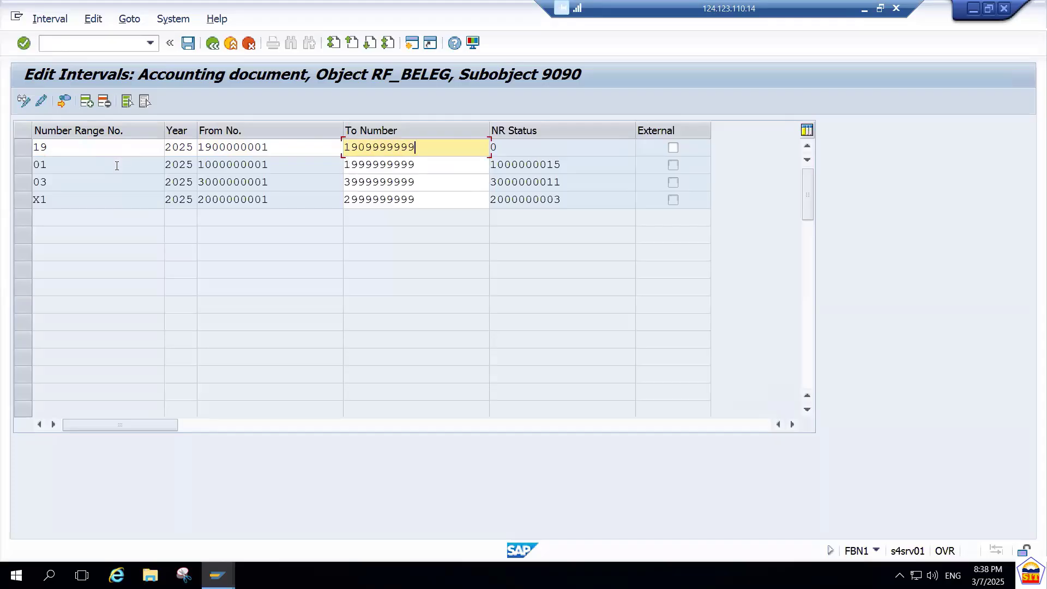
{"action": "key", "text": "Return"}
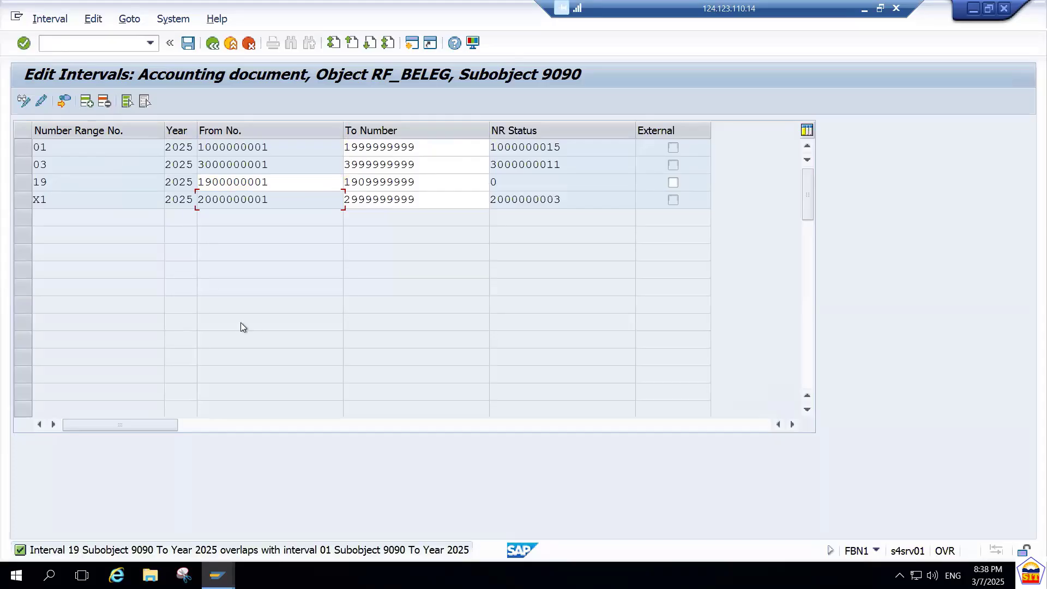
{"action": "left_click", "coordinate": [273, 189]}
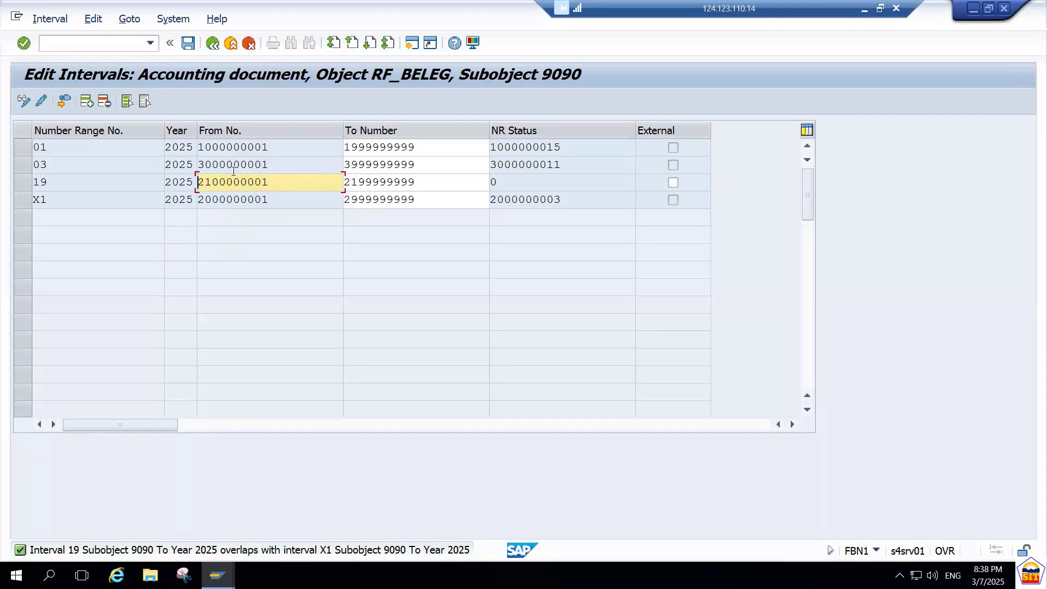
{"action": "type", "text": "41"}
{"action": "key", "text": "Tab"}
{"action": "type", "text": "41"}
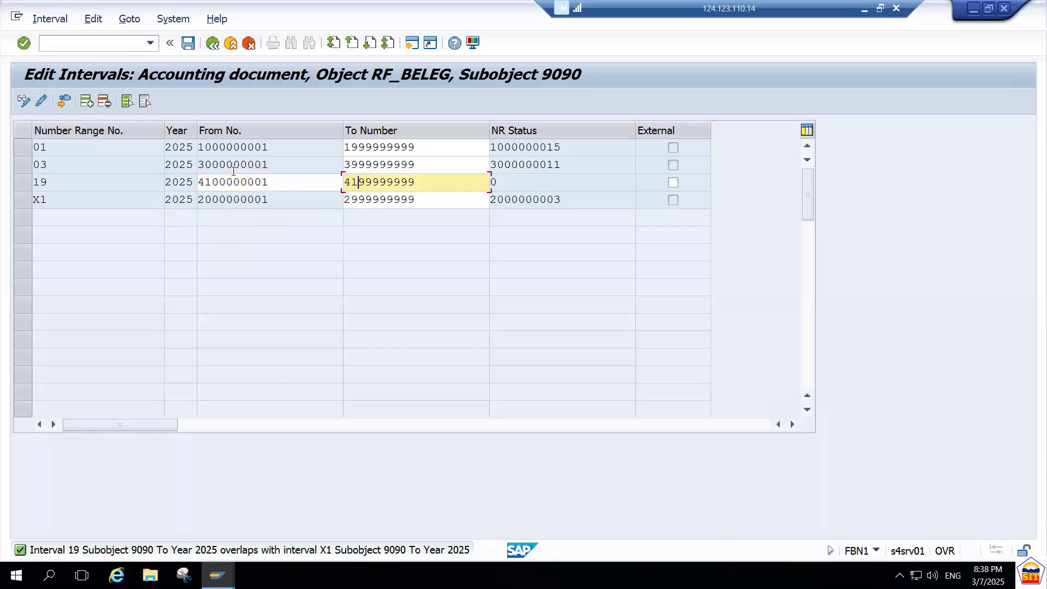
{"action": "type", "text": "0"}
{"action": "key", "text": "Return"}
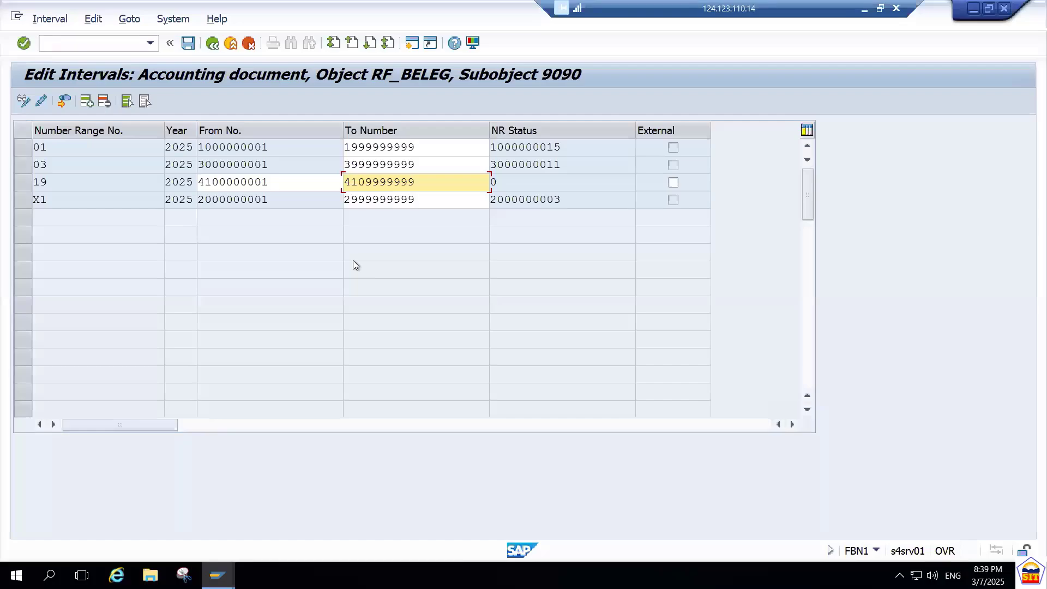
Save the number range intervals and return to the document types overview.
{"action": "key", "text": "ctrl+s"}
{"action": "key", "text": "Return"}
{"action": "left_click", "coordinate": [213, 48]}
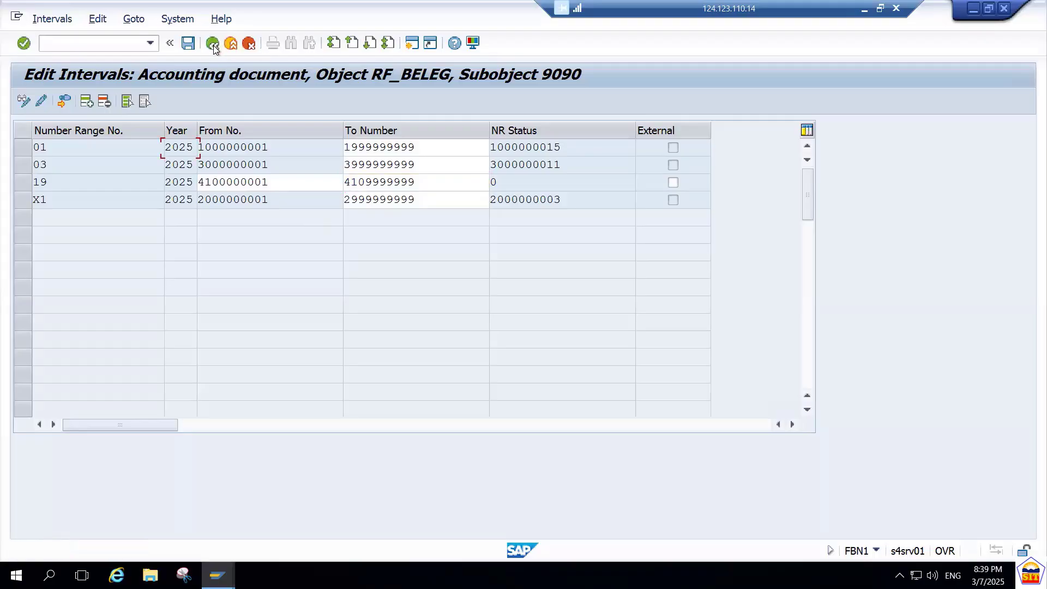
{"action": "left_click", "coordinate": [213, 48]}
{"action": "left_click", "coordinate": [213, 48]}
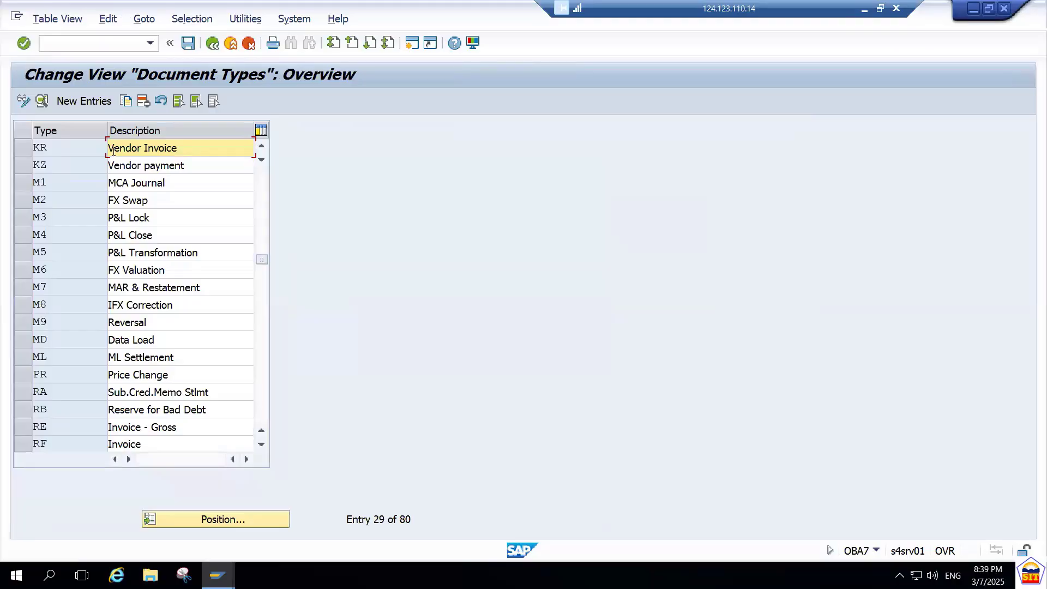
Open the details of document type KZ (Vendor payment) and go to its number range information.
{"action": "double_click", "coordinate": [67, 165]}
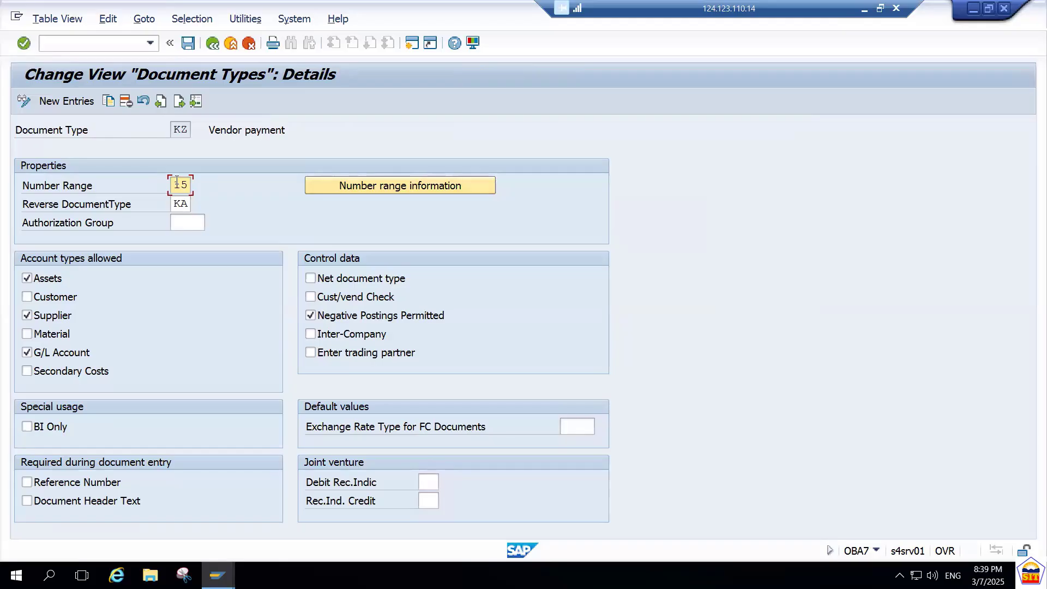
{"action": "key", "text": "Tab"}
{"action": "key", "text": "Return"}
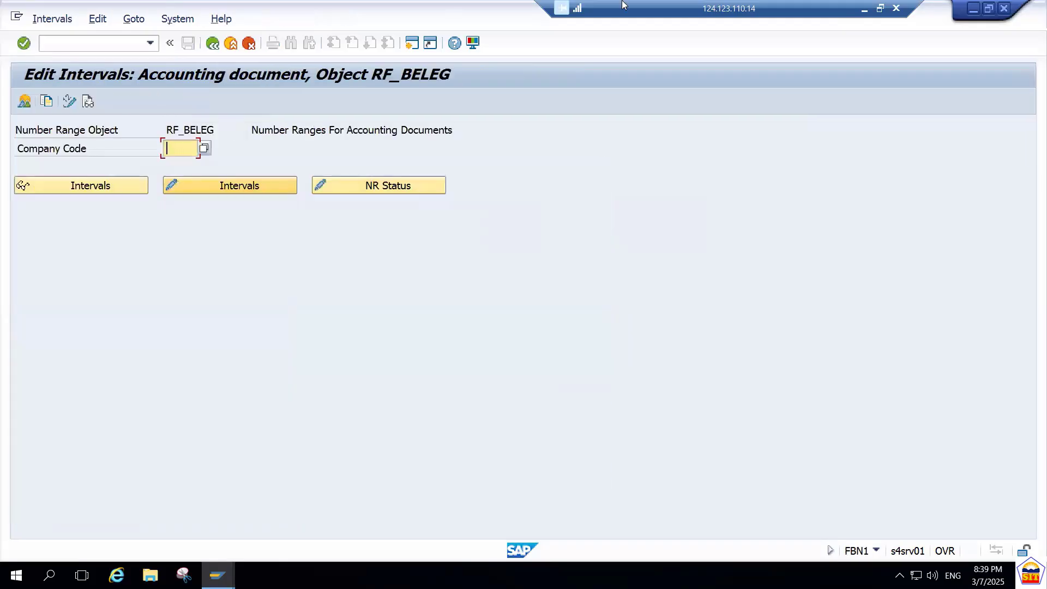
Switch to the S4 HANA AP Accounting PDF, check the number range assigned to KZ vendor payments, and return to SAP.
{"action": "left_click", "coordinate": [865, 10]}
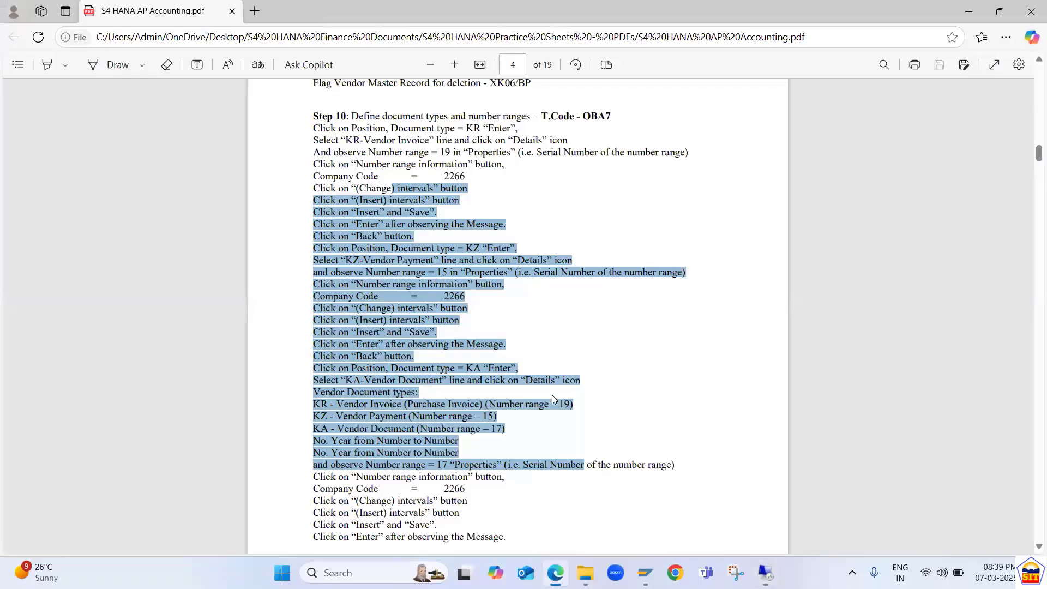
{"action": "left_click", "coordinate": [421, 435]}
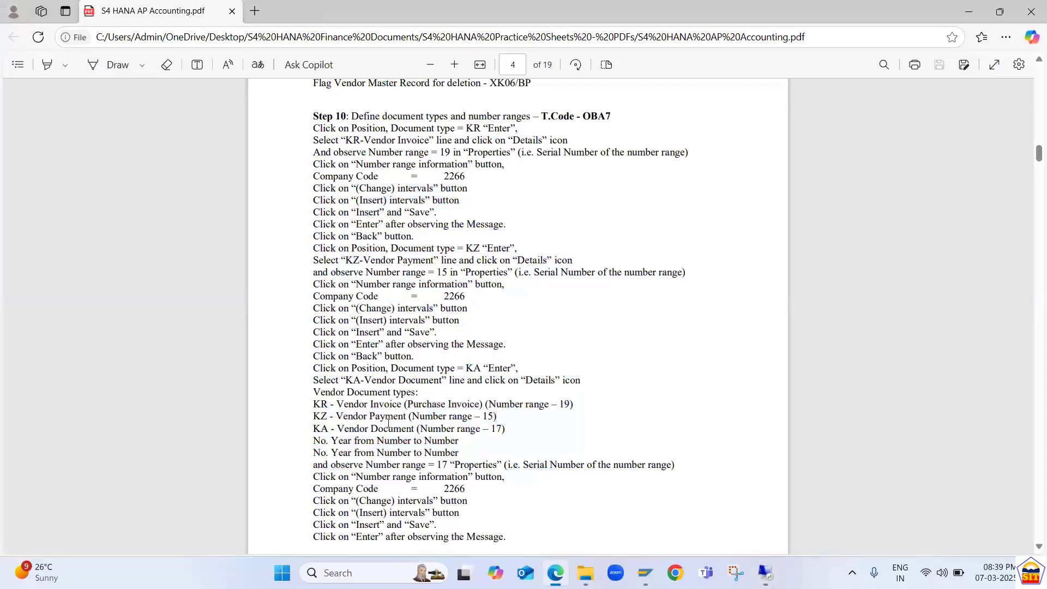
{"action": "left_click_drag", "start_coordinate": [473, 401], "coordinate": [494, 418]}
{"action": "key", "text": "alt+Tab"}
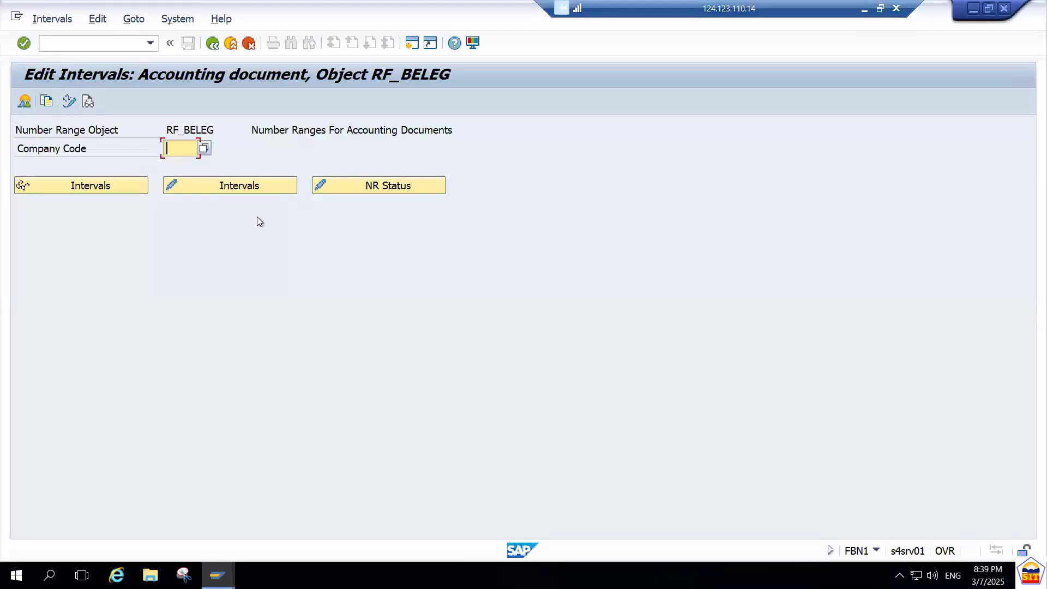
Open the accounting document number range intervals of company code 9090 for editing.
{"action": "type", "text": "9090"}
{"action": "key", "text": "Tab"}
{"action": "key", "text": "Tab"}
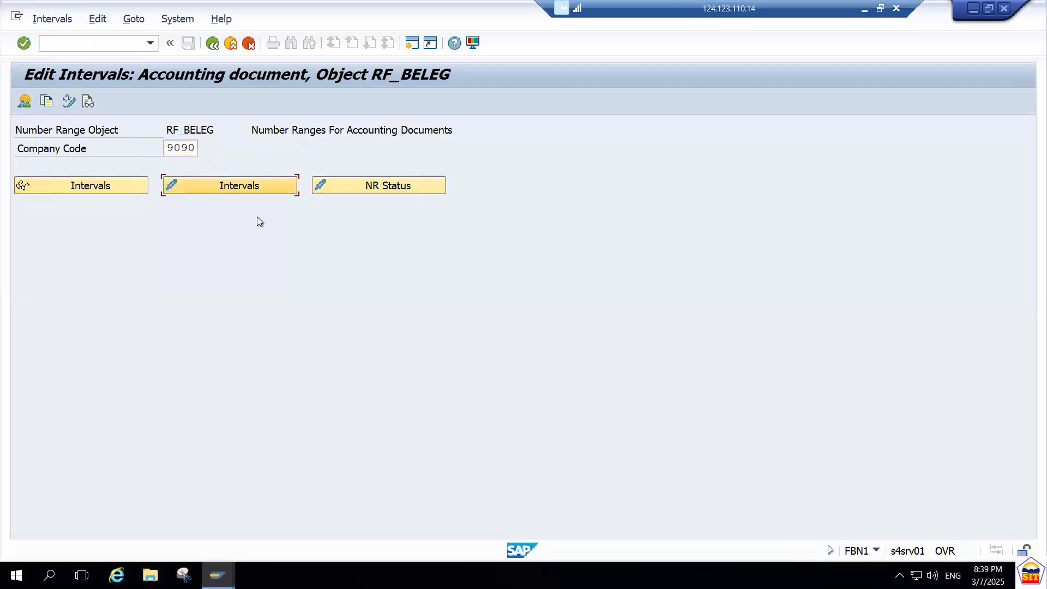
{"action": "key", "text": "Return"}
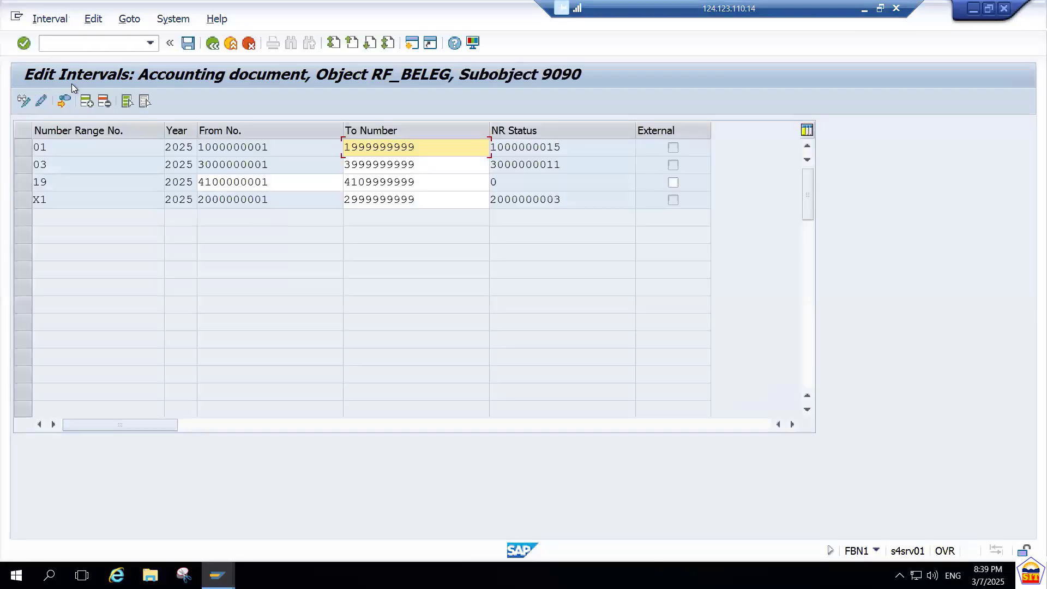
{"action": "left_click", "coordinate": [86, 101]}
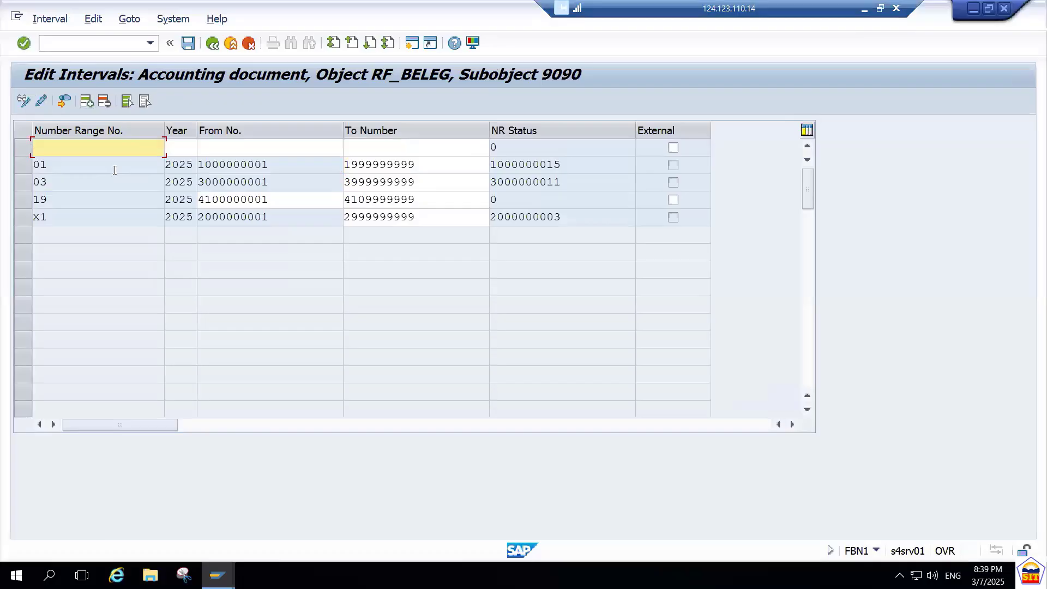
{"action": "type", "text": "15"}
{"action": "key", "text": "Tab"}
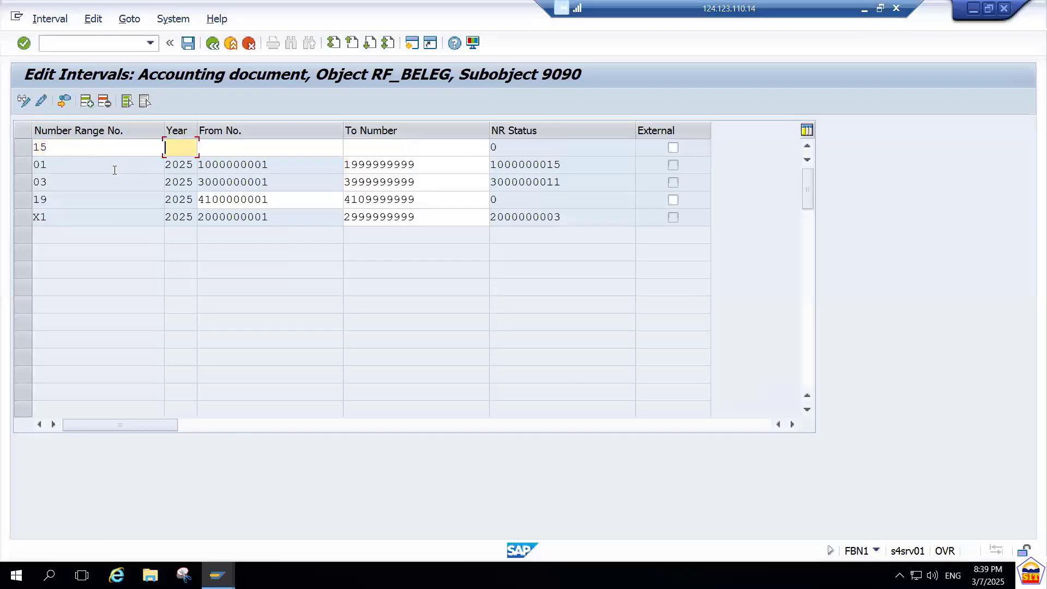
{"action": "type", "text": "2025"}
{"action": "key", "text": "Tab"}
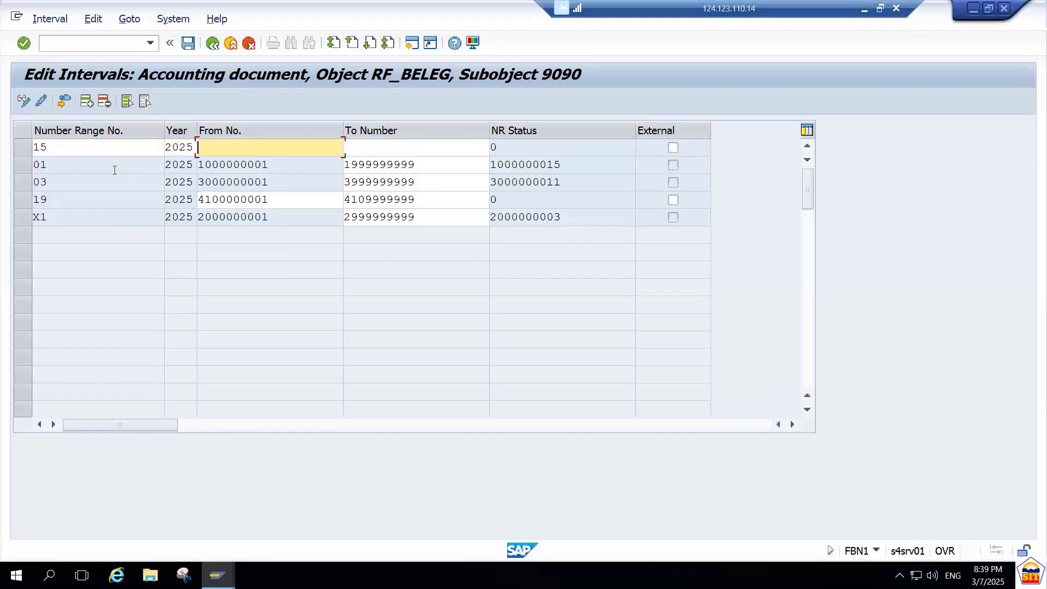
{"action": "type", "text": "4200000000"}
{"action": "key", "text": "BackSpace"}
{"action": "type", "text": "1"}
{"action": "key", "text": "Tab"}
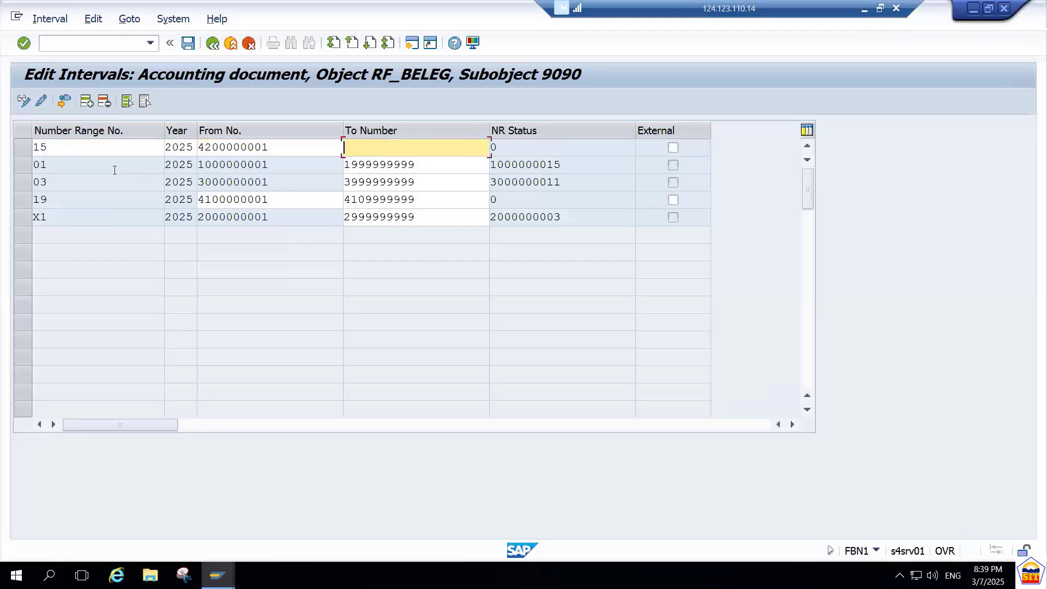
{"action": "type", "text": "4"}
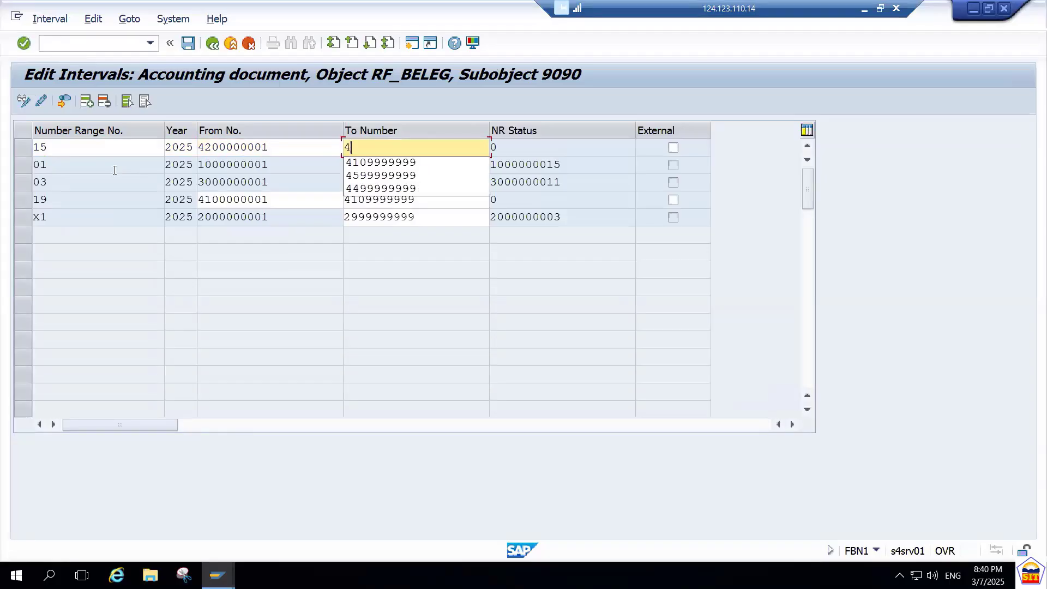
{"action": "type", "text": "209999999"}
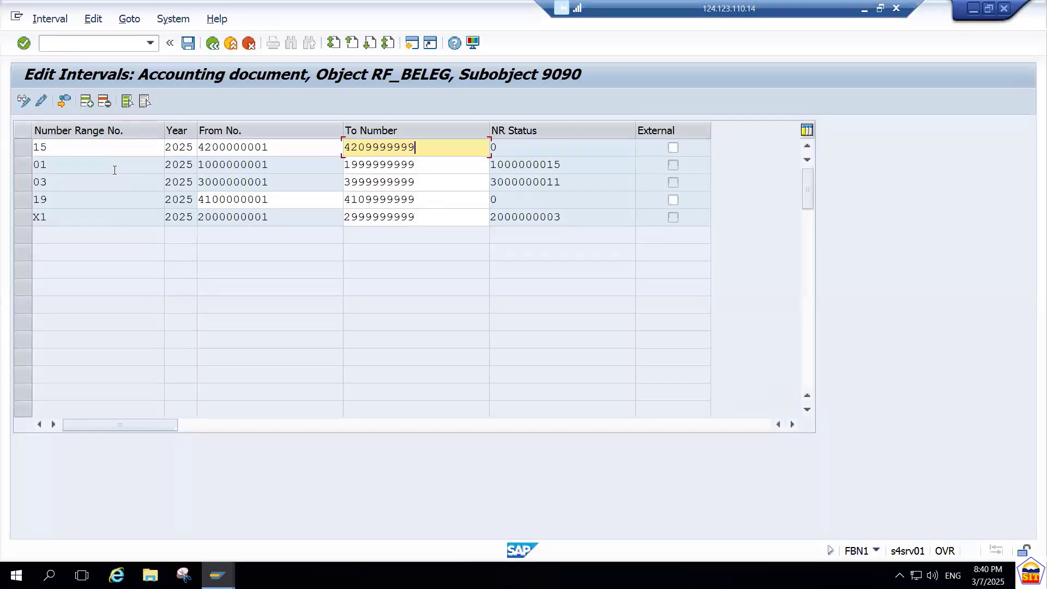
{"action": "key", "text": "Return"}
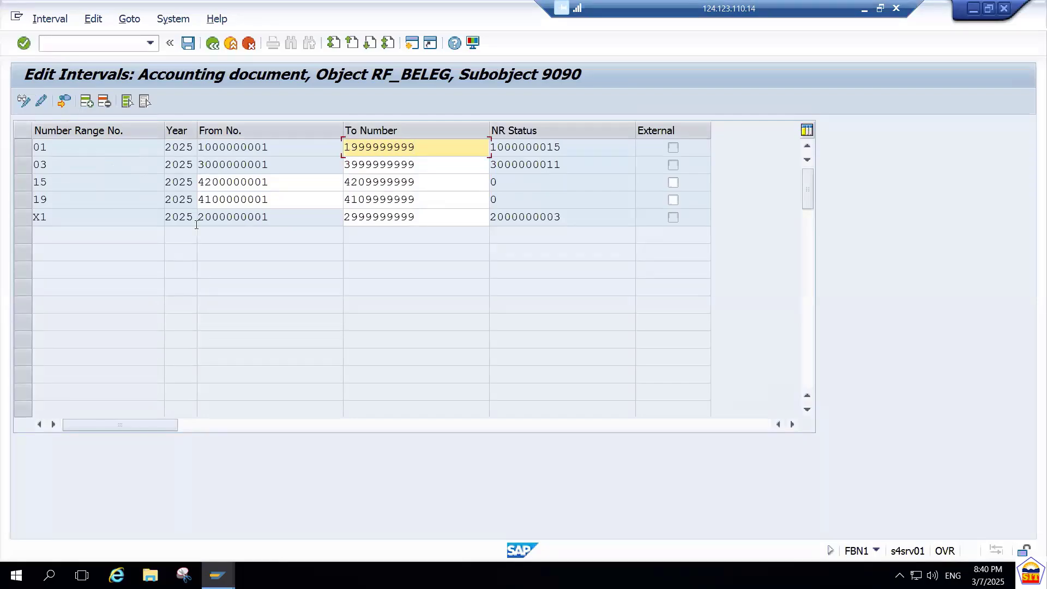
Save the intervals, acknowledge the transport notice, and go back to the document types overview.
{"action": "key", "text": "ctrl+s"}
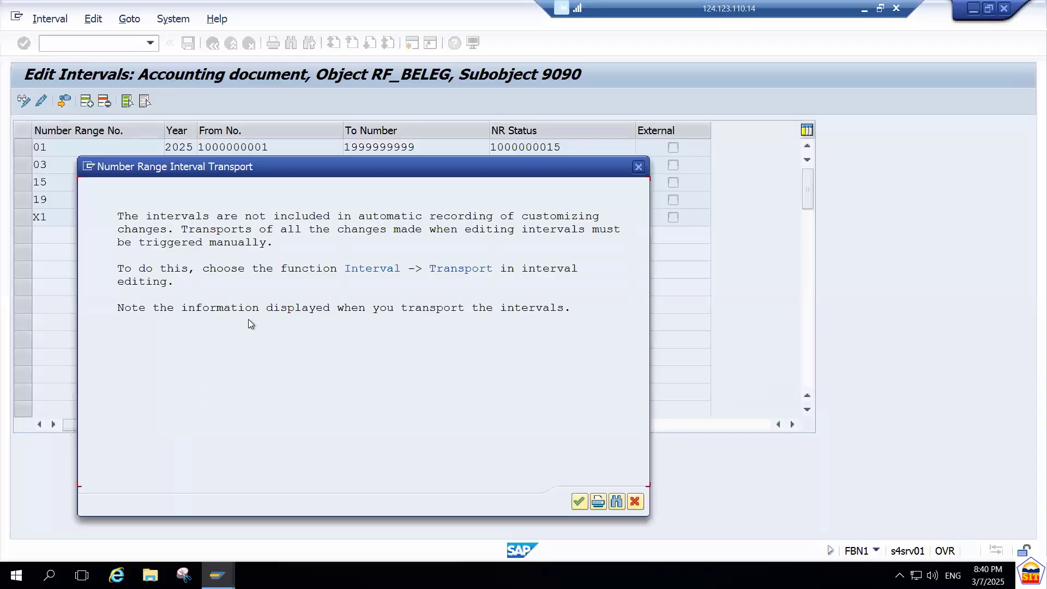
{"action": "key", "text": "Return"}
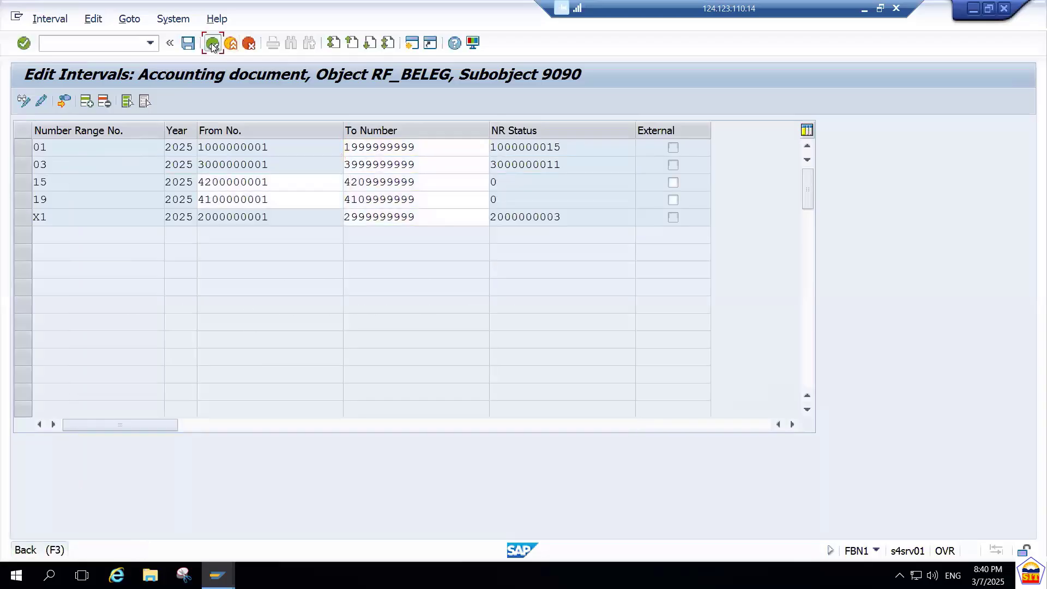
{"action": "left_click", "coordinate": [212, 43]}
{"action": "left_click", "coordinate": [212, 43]}
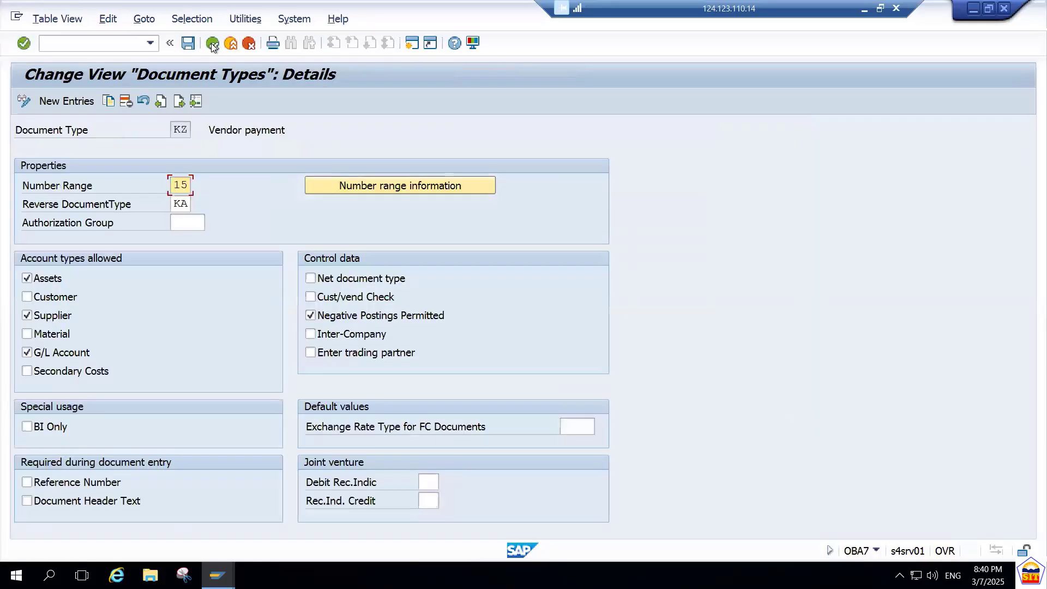
{"action": "left_click", "coordinate": [213, 43]}
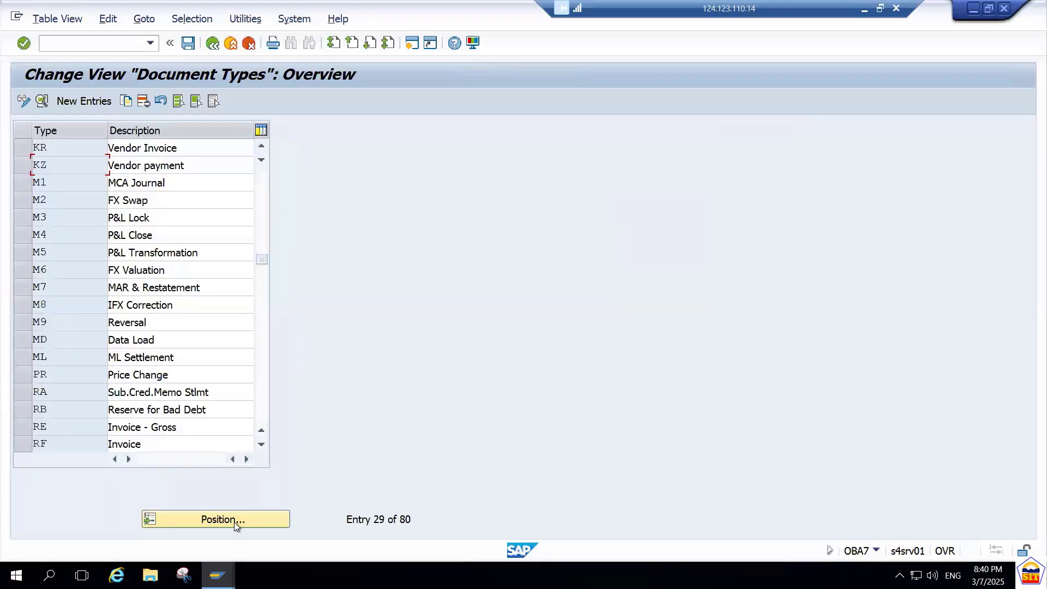
{"action": "left_click", "coordinate": [234, 519]}
{"action": "type", "text": "SA"}
{"action": "key", "text": "Return"}
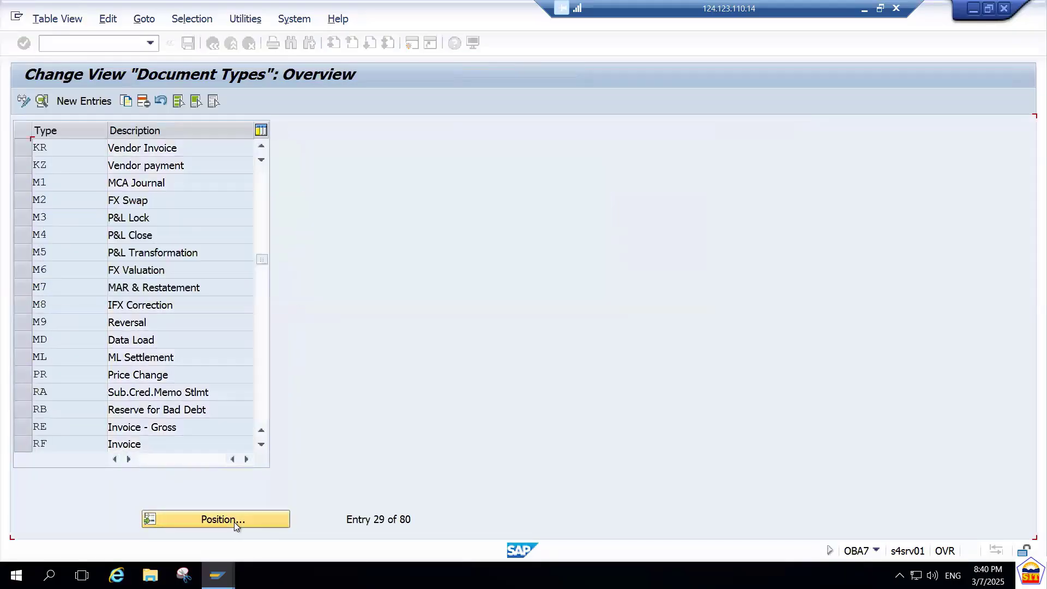
Position the document types list at KA (Vendor Document) and open its details.
{"action": "left_click", "coordinate": [234, 522]}
{"action": "type", "text": "KA"}
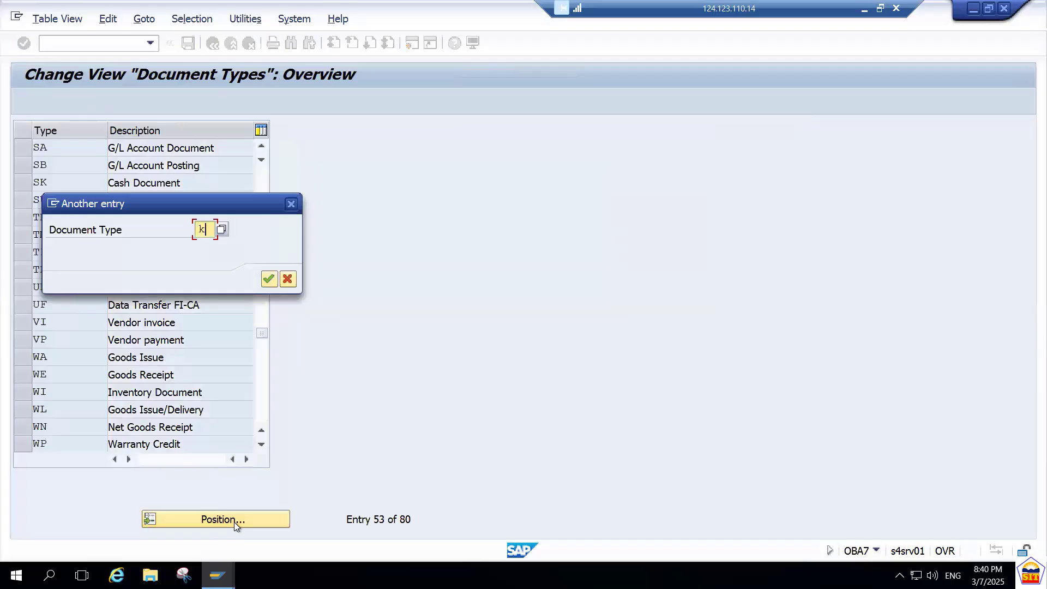
{"action": "key", "text": "Return"}
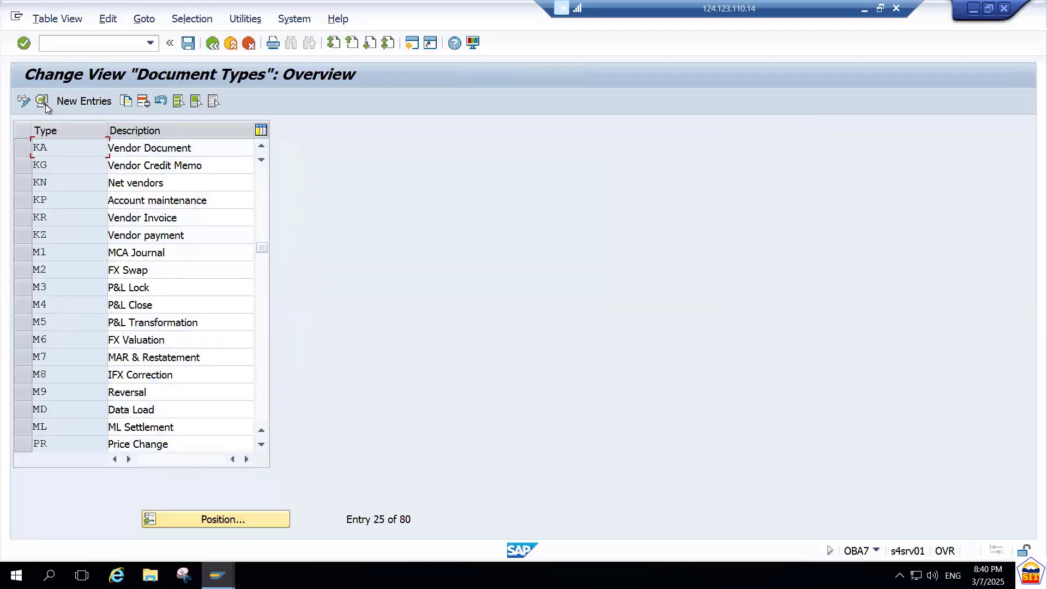
{"action": "left_click", "coordinate": [43, 102]}
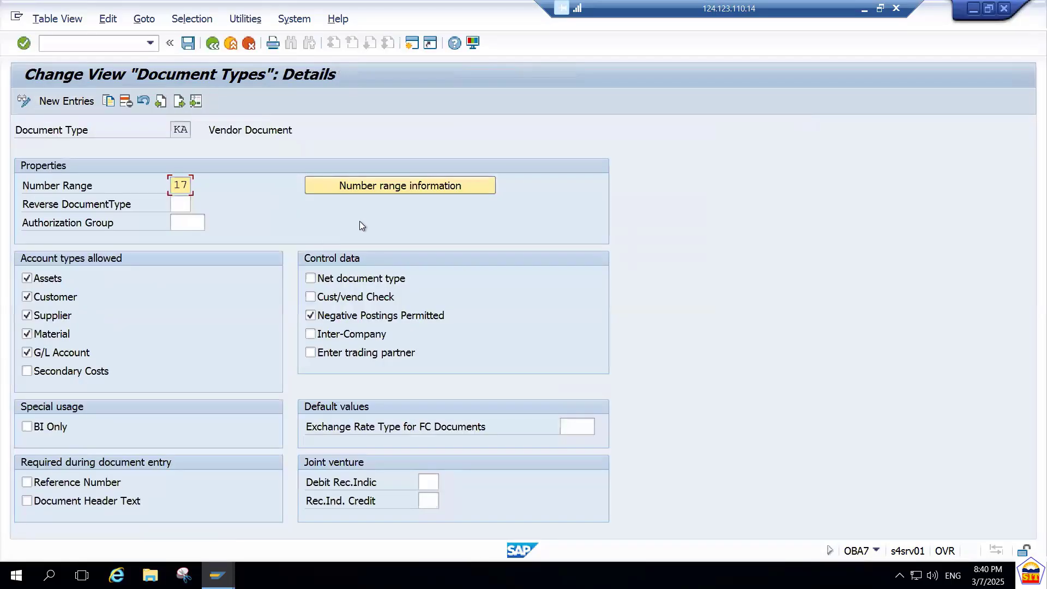
From the KA number range information, open the intervals of company code 9090 for editing.
{"action": "key", "text": "Tab"}
{"action": "key", "text": "shift+Tab"}
{"action": "key", "text": "Tab"}
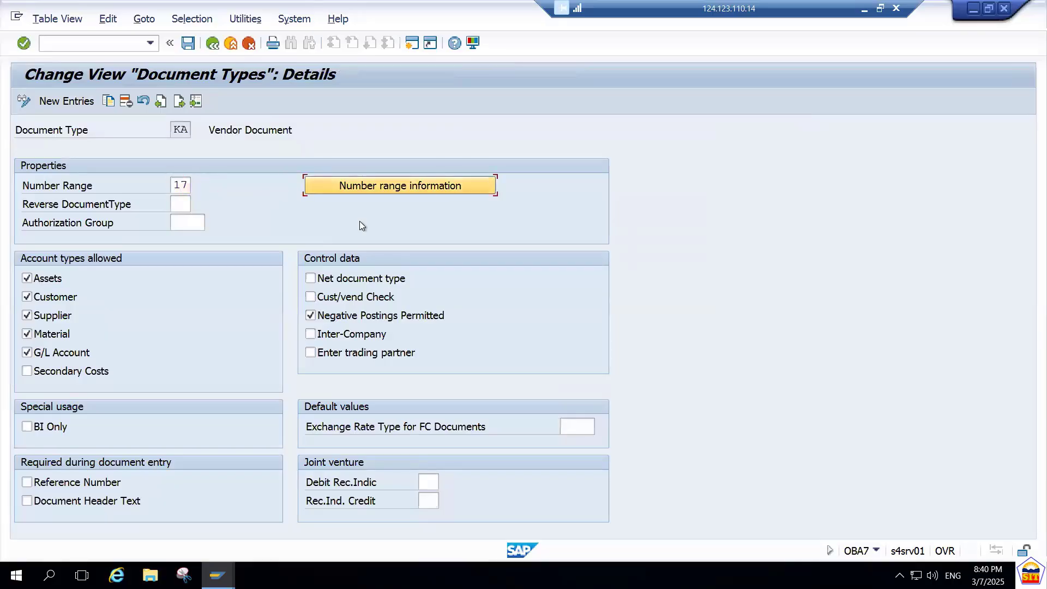
{"action": "key", "text": "Return"}
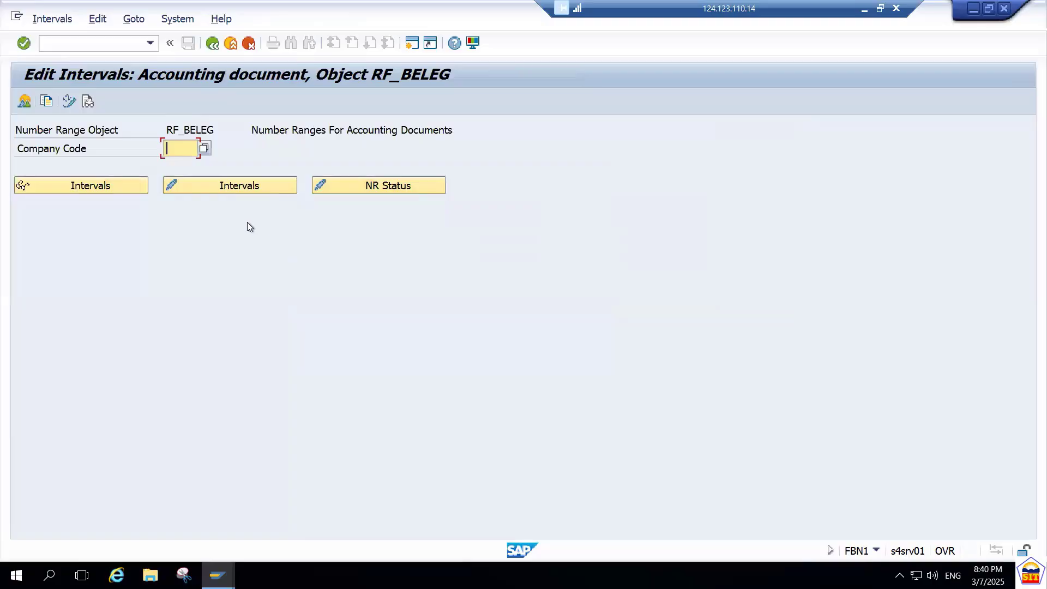
{"action": "type", "text": "9090"}
{"action": "key", "text": "Tab"}
{"action": "key", "text": "Tab"}
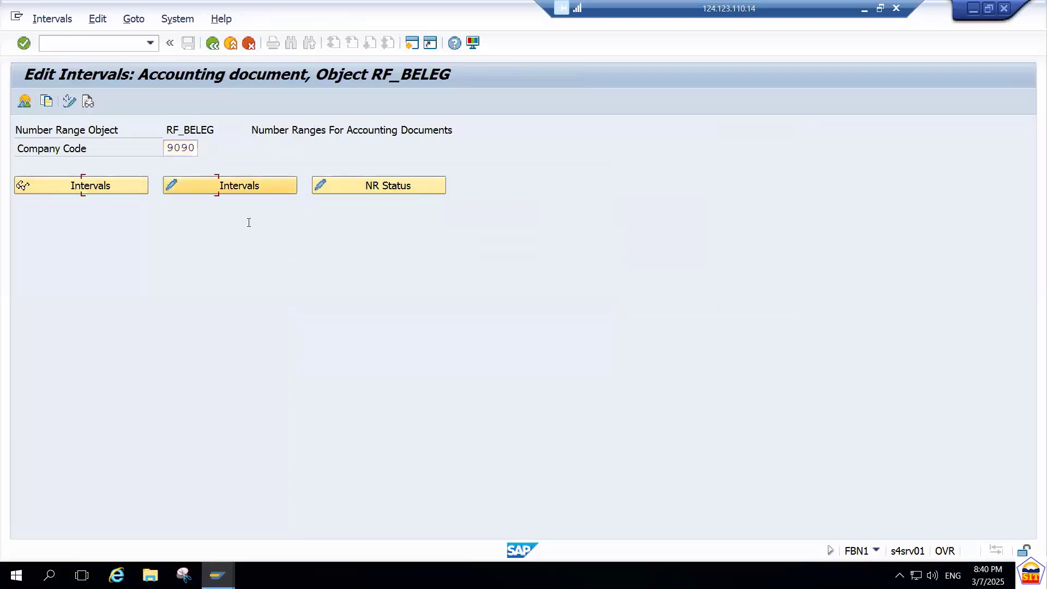
{"action": "key", "text": "Return"}
{"action": "left_click", "coordinate": [87, 101]}
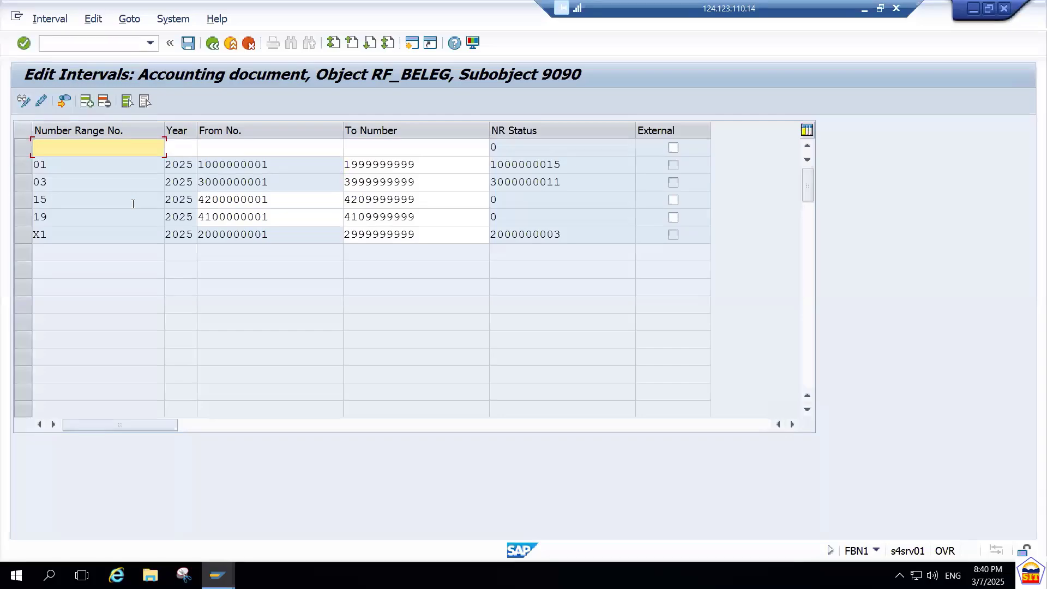
{"action": "type", "text": "17"}
{"action": "key", "text": "Tab"}
{"action": "type", "text": "2"}
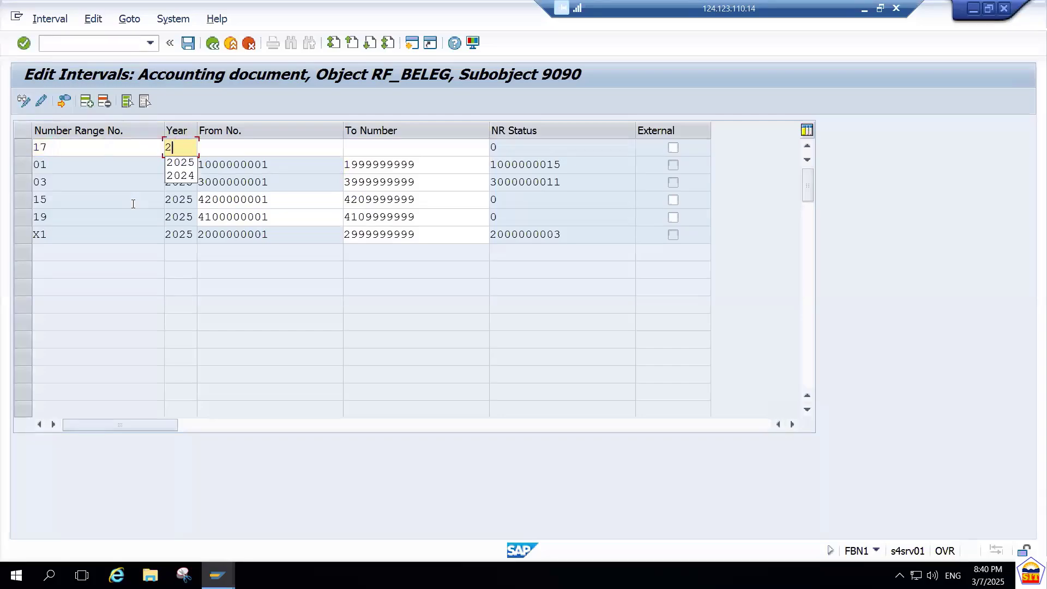
{"action": "type", "text": "025"}
{"action": "key", "text": "Tab"}
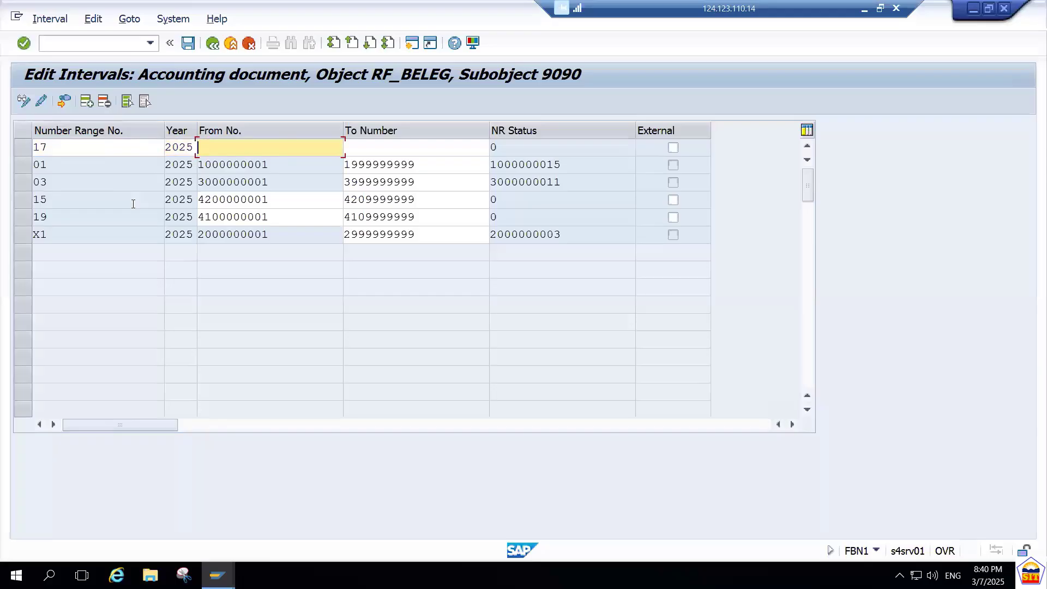
{"action": "type", "text": "4300000000"}
{"action": "key", "text": "BackSpace"}
{"action": "type", "text": "1"}
{"action": "key", "text": "Tab"}
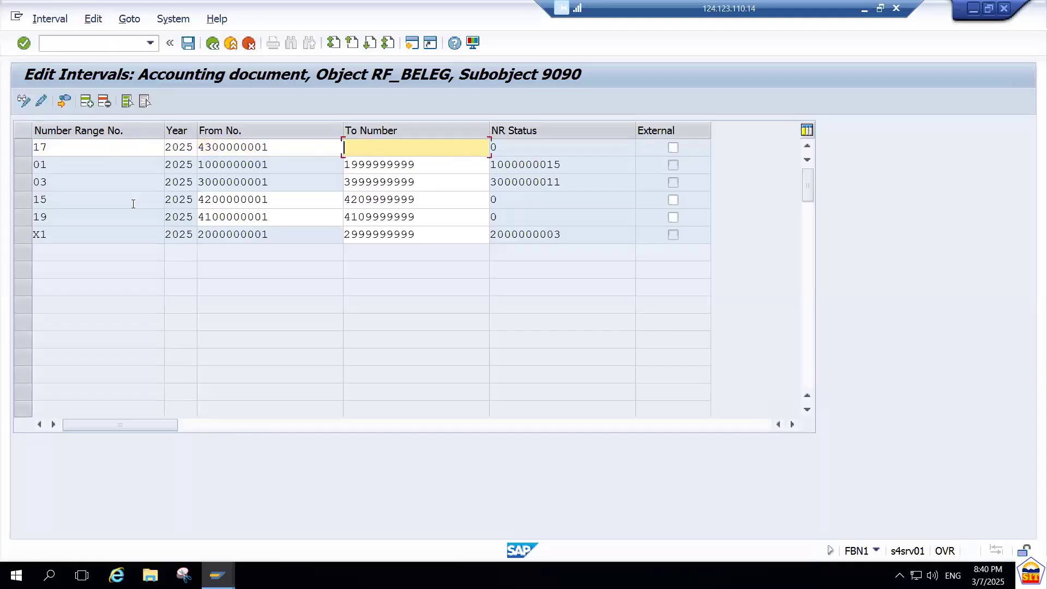
{"action": "type", "text": "4309999999"}
{"action": "key", "text": "Return"}
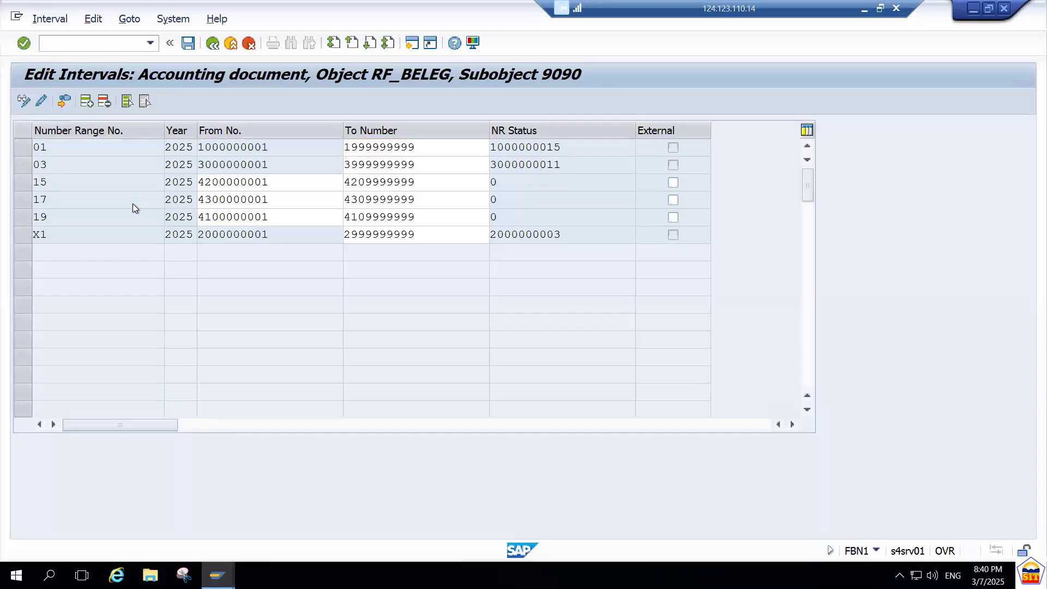
{"action": "key", "text": "ctrl+s"}
{"action": "key", "text": "Return"}
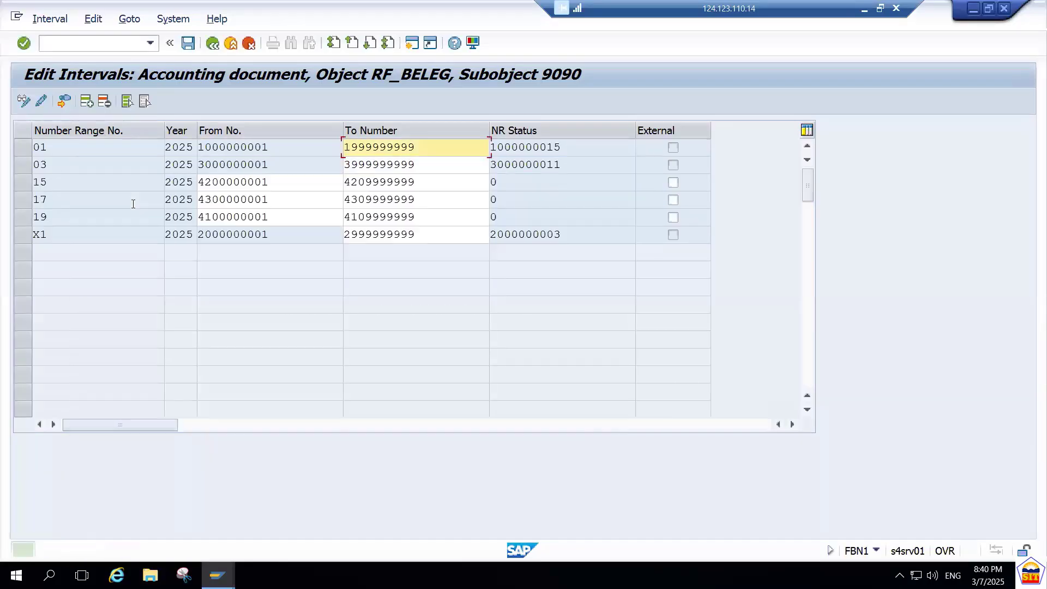
Switch to the AP Accounting PDF, read the Step 11 instructions for posting a purchase invoice, and return to SAP.
{"action": "left_click", "coordinate": [864, 10]}
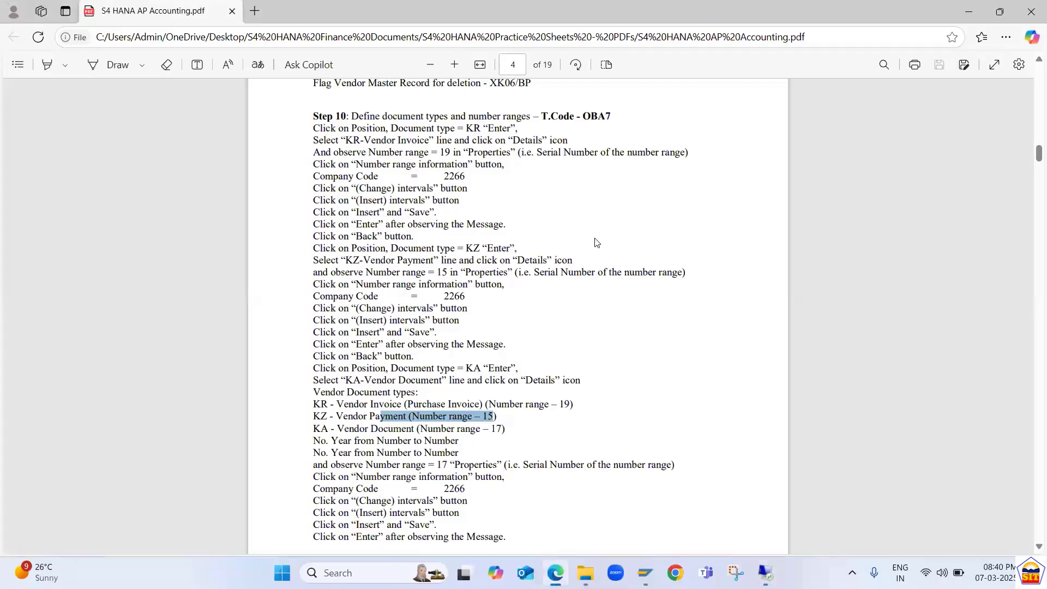
{"action": "scroll", "coordinate": [597, 243], "scroll_direction": "down", "scroll_amount": 8}
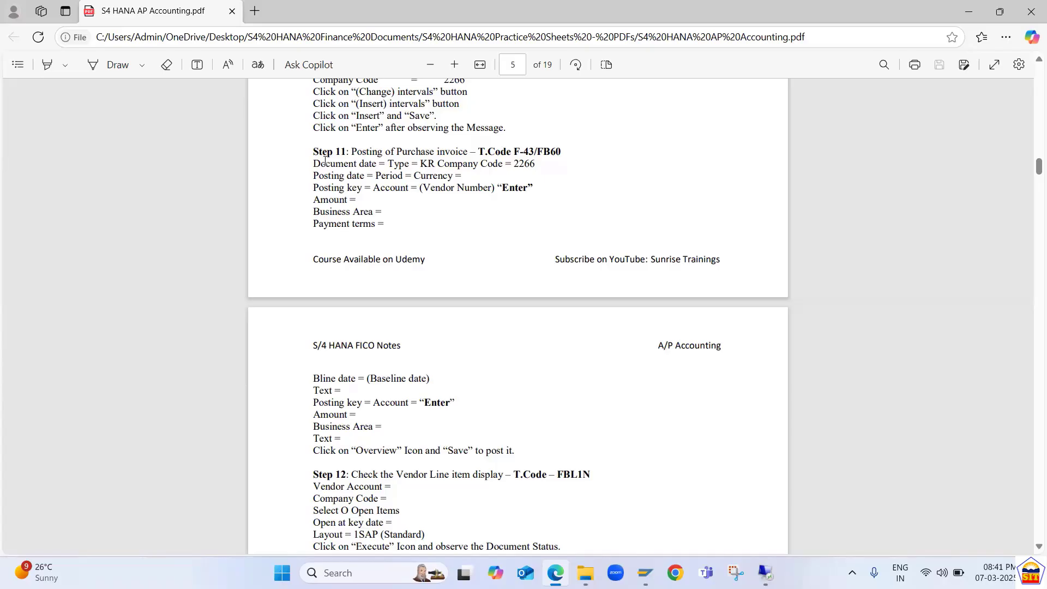
{"action": "key", "text": "alt+Tab"}
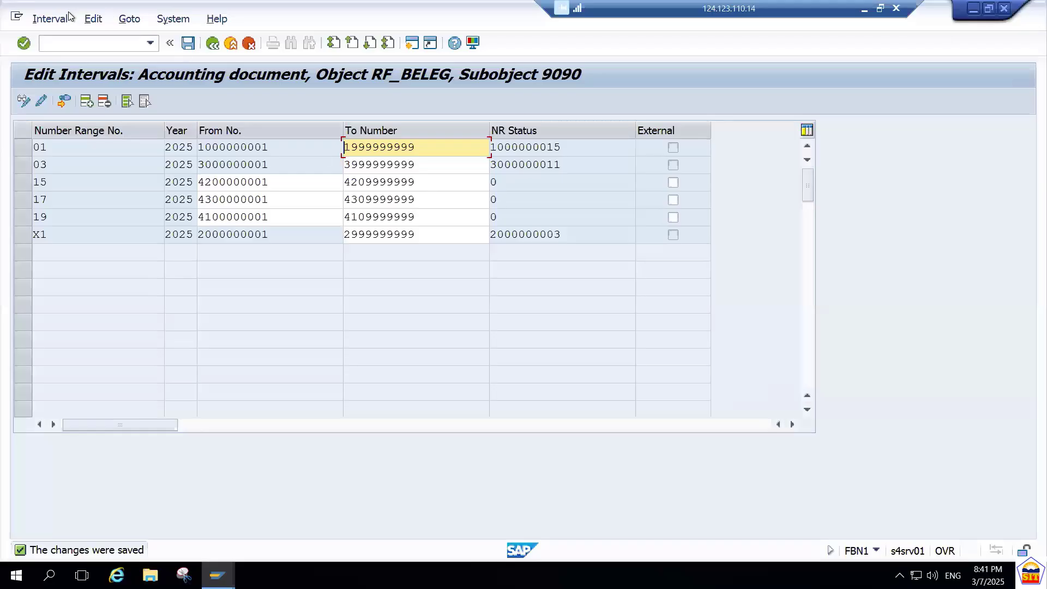
Open the vendor invoice entry transaction F-43.
{"action": "left_click", "coordinate": [77, 43]}
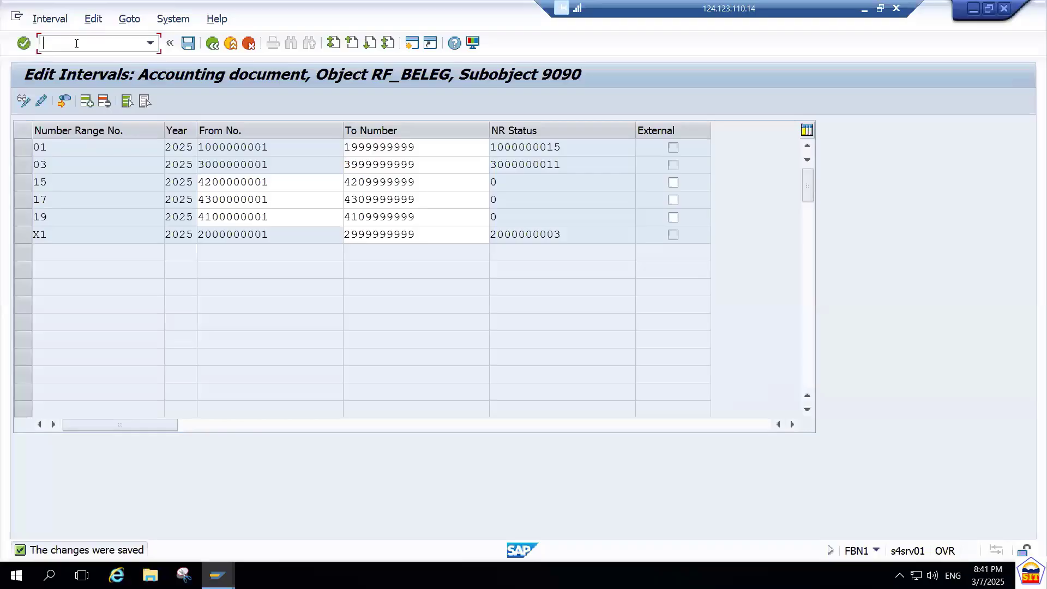
{"action": "type", "text": "/nf-43"}
{"action": "key", "text": "Return"}
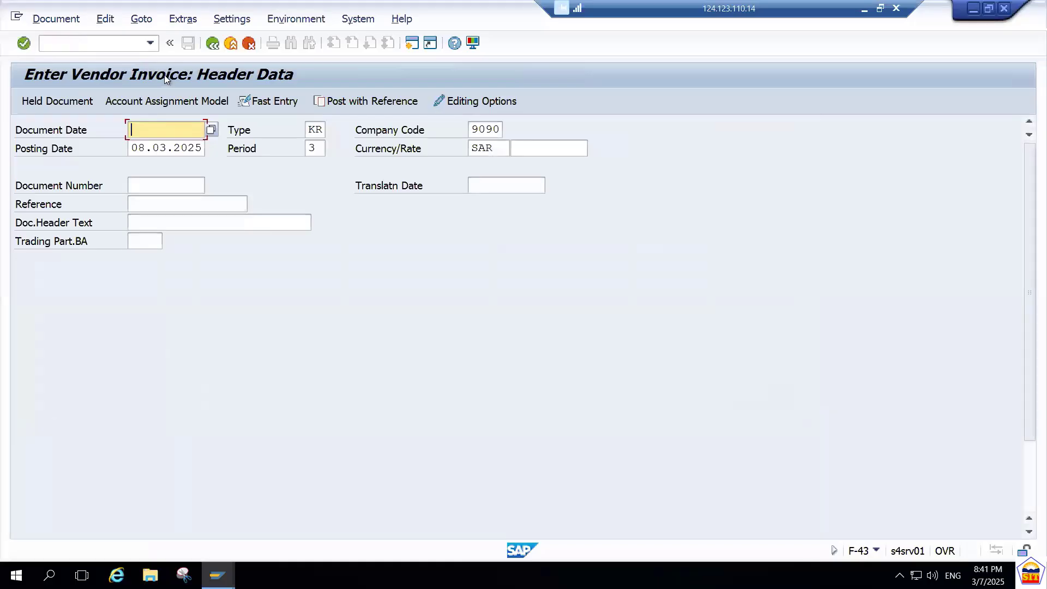
Switch to the alternative vendor invoice transaction FB60.
{"action": "left_click", "coordinate": [97, 38]}
{"action": "type", "text": "/nfb"}
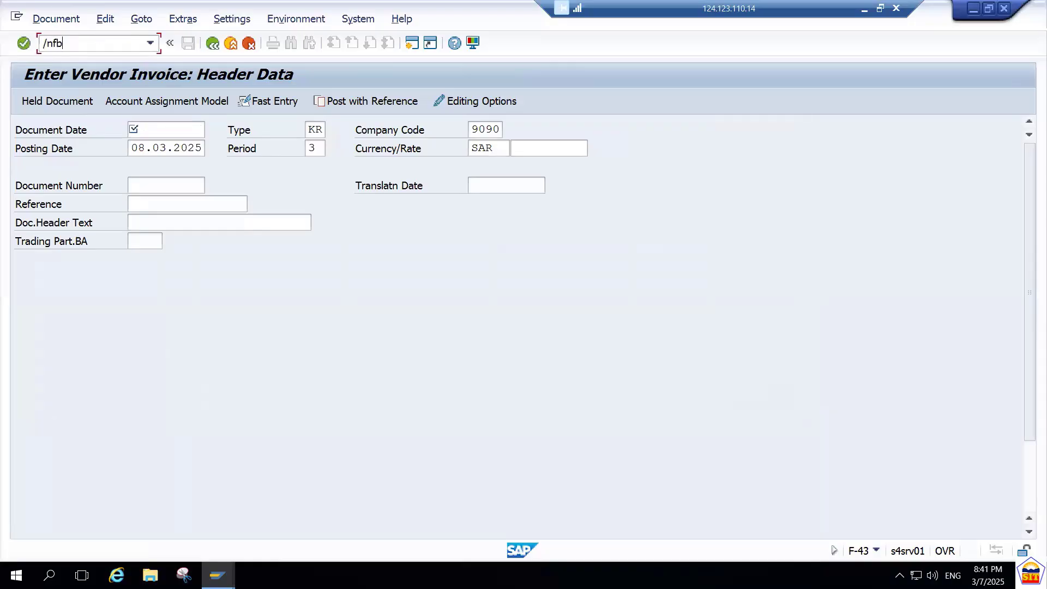
{"action": "type", "text": "60"}
{"action": "key", "text": "Return"}
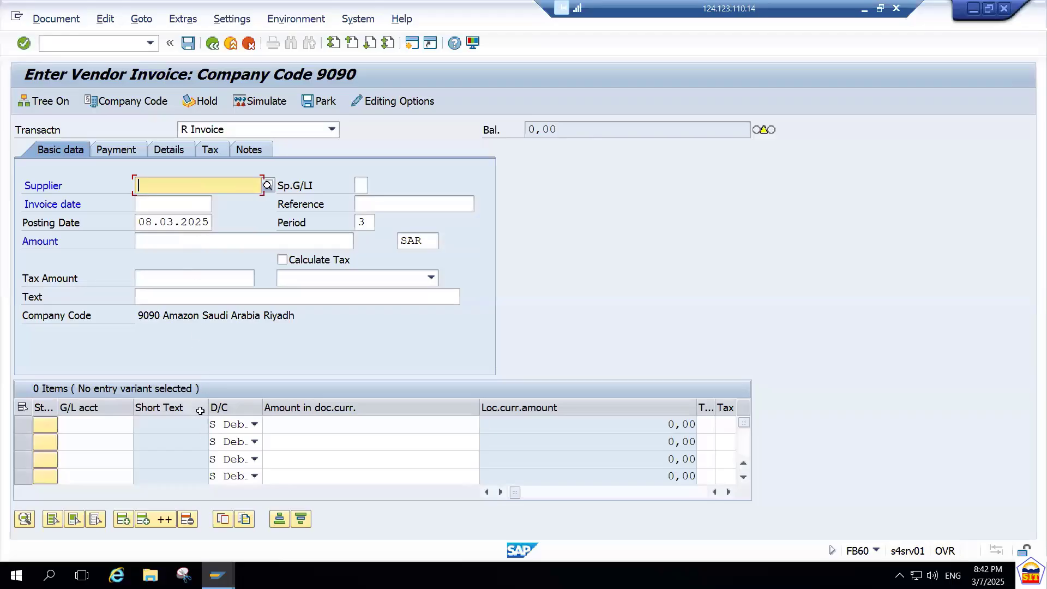
Examine the debit/credit indicators of the first three item lines and the Supplier field in the FB60 entry form.
{"action": "left_click", "coordinate": [253, 427]}
{"action": "left_click", "coordinate": [253, 428]}
{"action": "left_click", "coordinate": [254, 448]}
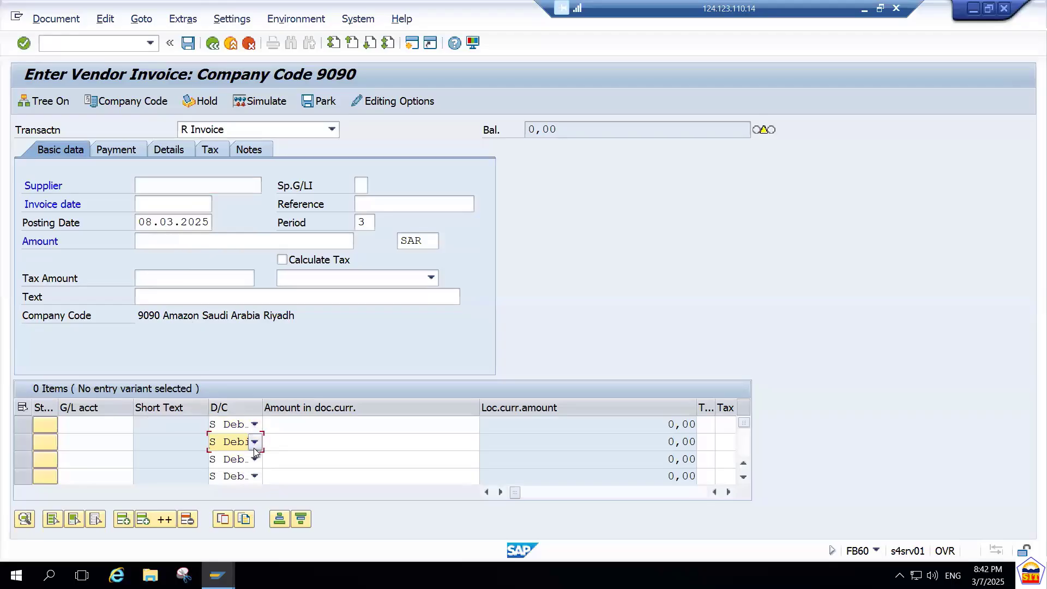
{"action": "left_click", "coordinate": [254, 449]}
{"action": "left_click", "coordinate": [256, 468]}
{"action": "left_click", "coordinate": [255, 463]}
{"action": "left_click", "coordinate": [256, 463]}
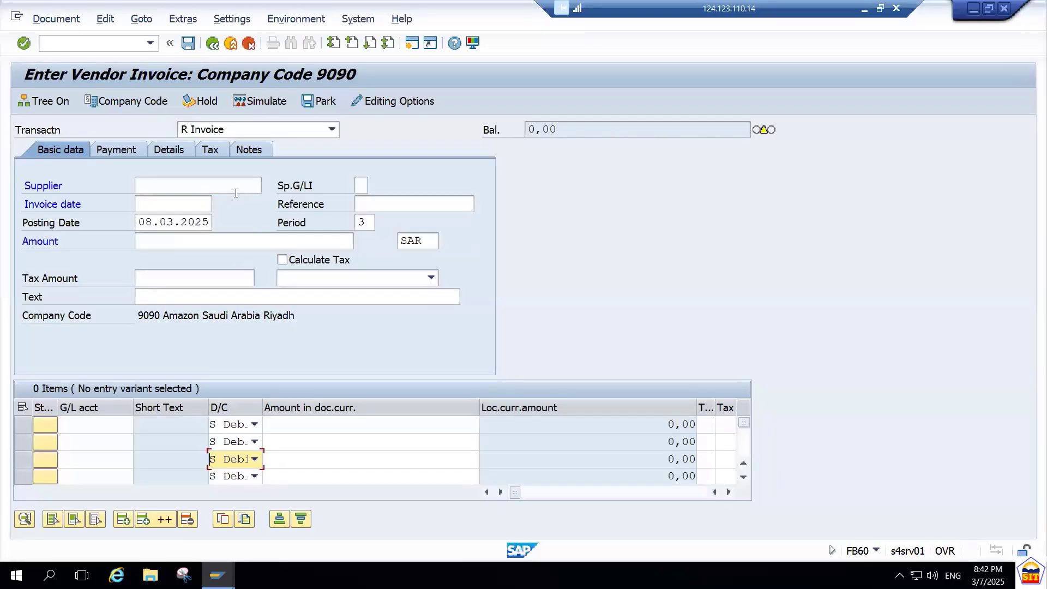
{"action": "left_click", "coordinate": [217, 184]}
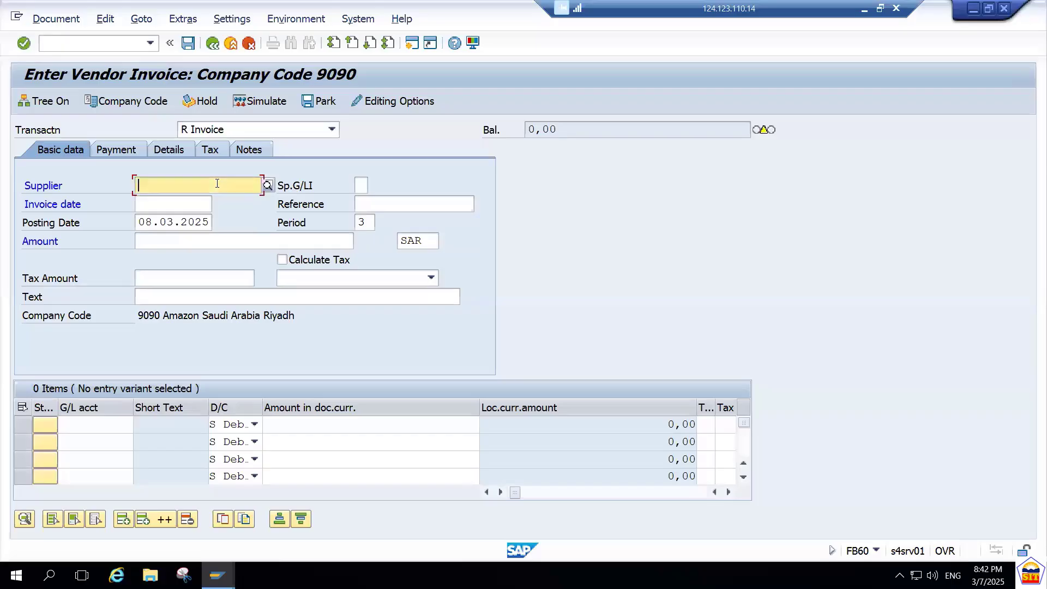
Return to transaction F-43 and set the invoice's document date to 08.03.2025.
{"action": "left_click", "coordinate": [104, 42]}
{"action": "type", "text": "/nf-43"}
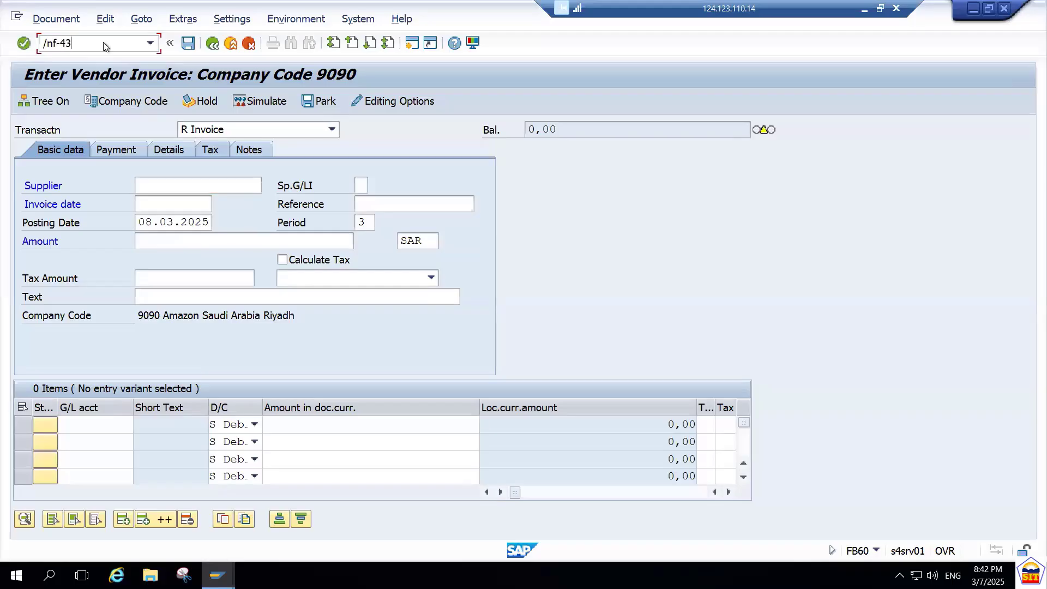
{"action": "key", "text": "Return"}
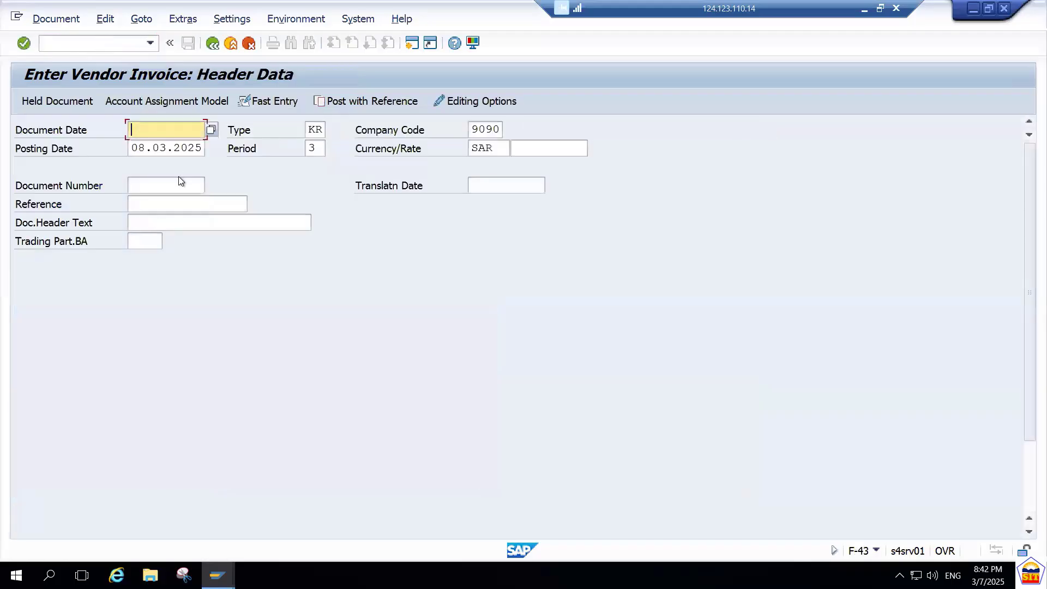
{"action": "type", "text": "08.03.2025"}
{"action": "key", "text": "Tab"}
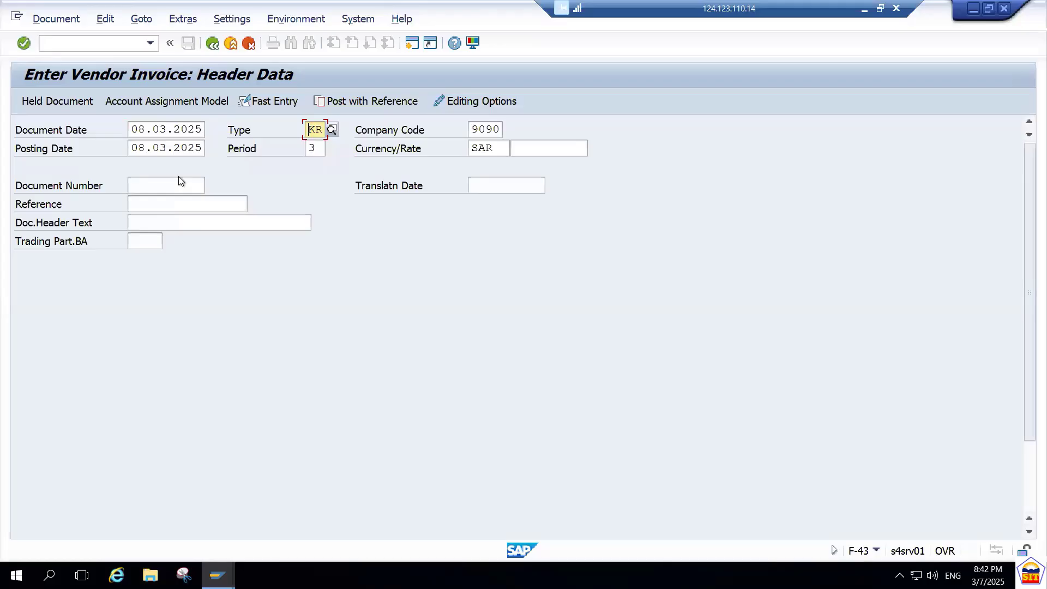
Look up the suppliers of company code 9090, choose Hitachi Airconditioners as the first line item's account, and continue to the vendor item.
{"action": "key", "text": "Tab"}
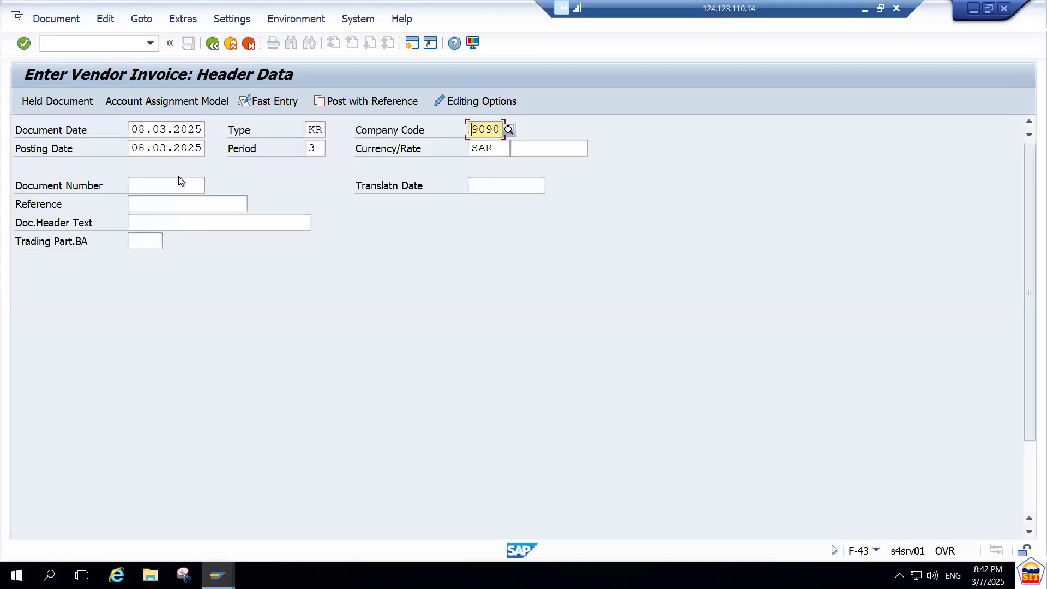
{"action": "key", "text": "Tab"}
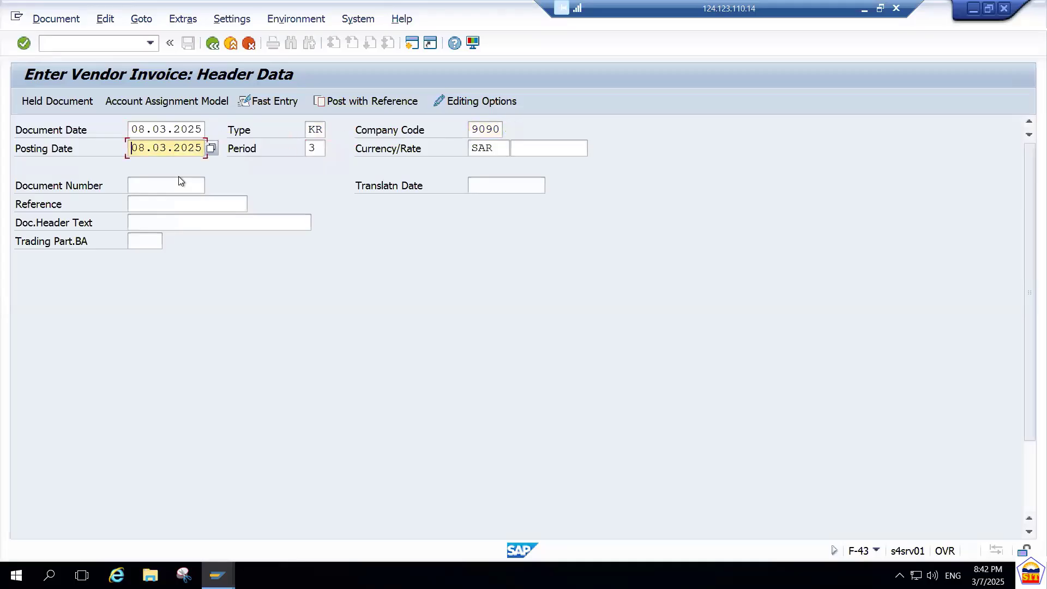
{"action": "key", "text": "Tab"}
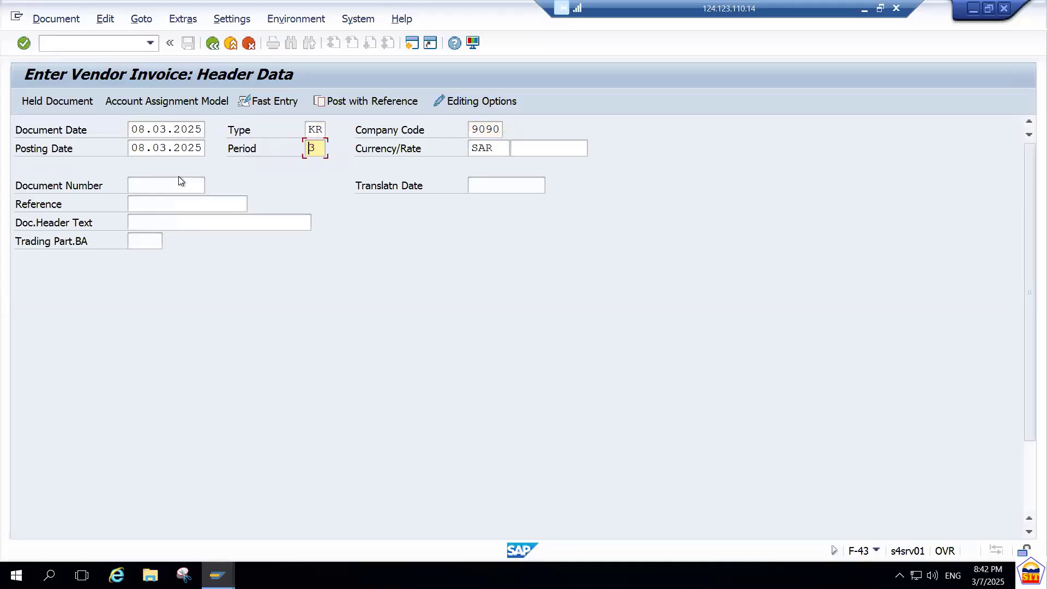
{"action": "key", "text": "Tab"}
{"action": "key", "text": "Tab"}
{"action": "key", "text": "Tab"}
{"action": "key", "text": "Tab"}
{"action": "key", "text": "Tab"}
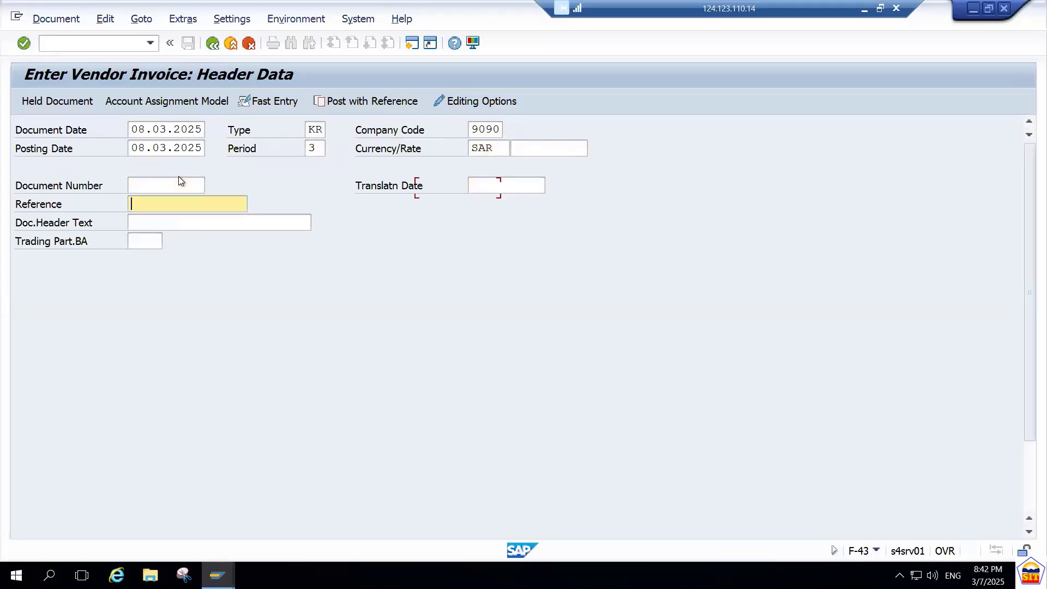
{"action": "key", "text": "Tab"}
{"action": "key", "text": "Tab"}
{"action": "key", "text": "Tab"}
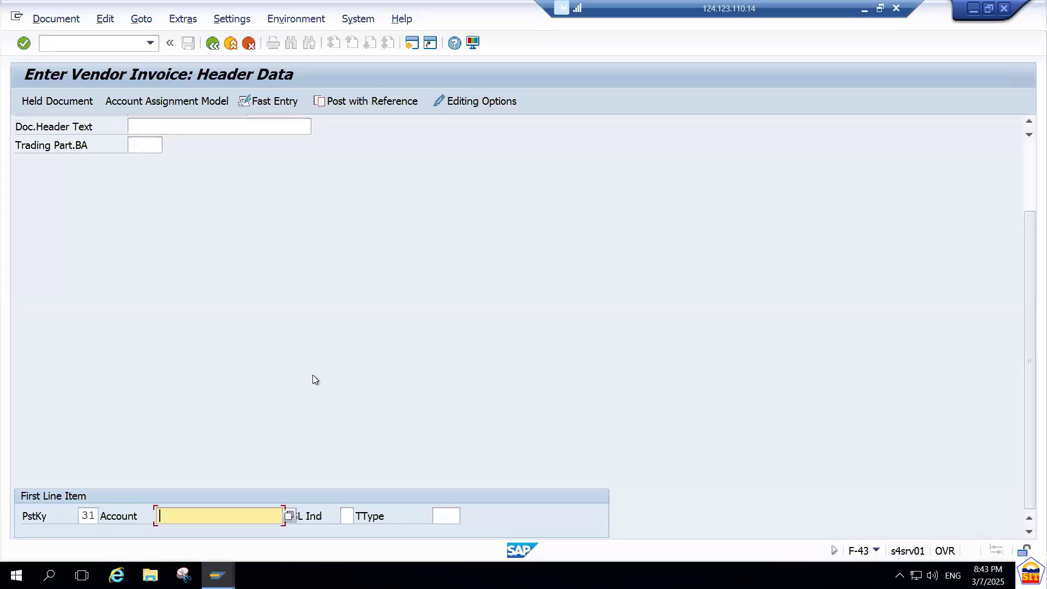
{"action": "left_click", "coordinate": [293, 516]}
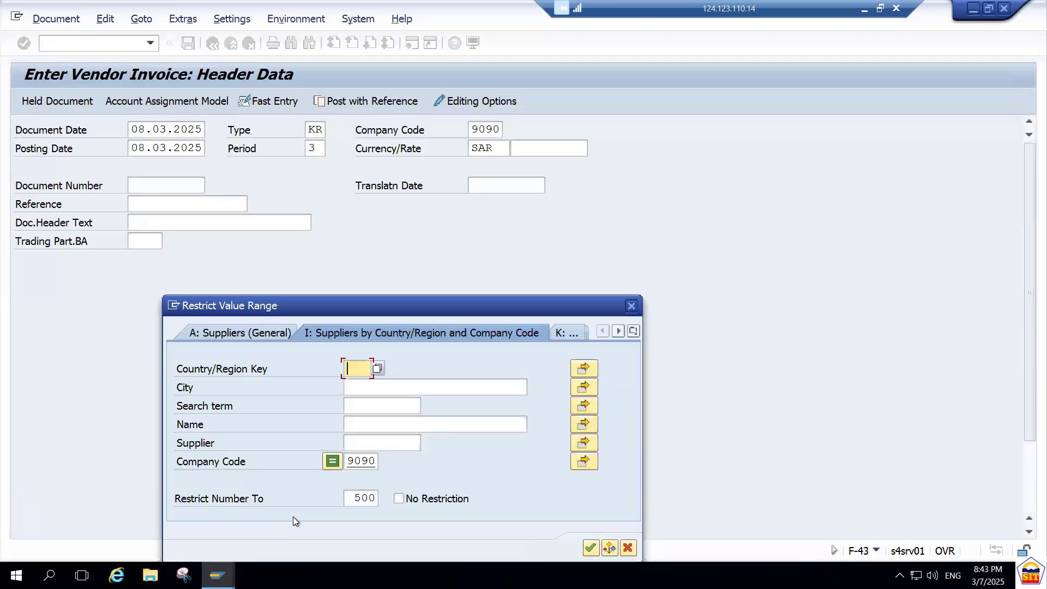
{"action": "key", "text": "Return"}
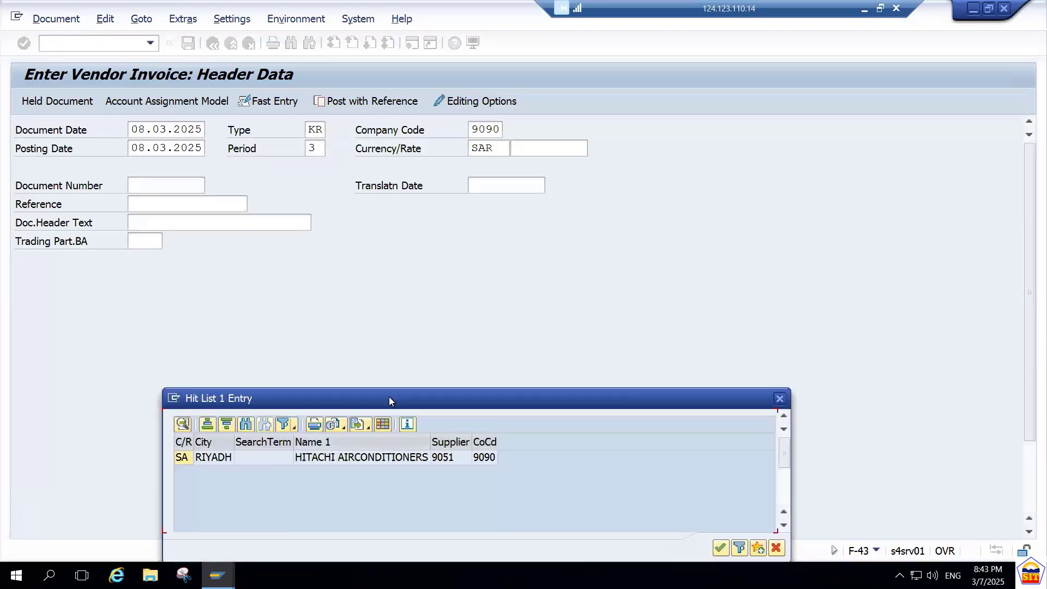
{"action": "left_click_drag", "start_coordinate": [390, 401], "coordinate": [404, 277]}
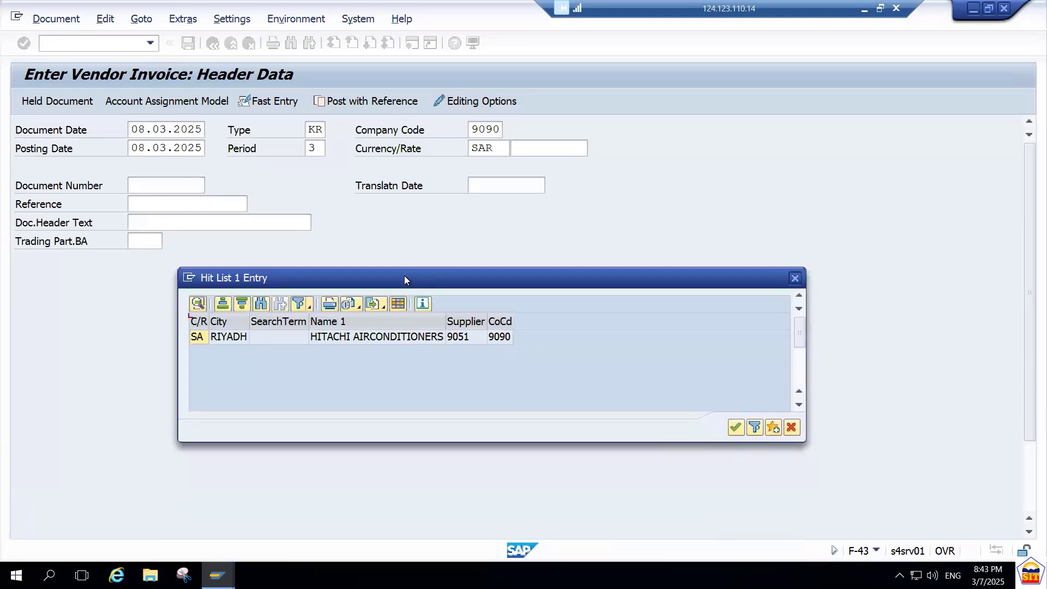
{"action": "left_click", "coordinate": [402, 337]}
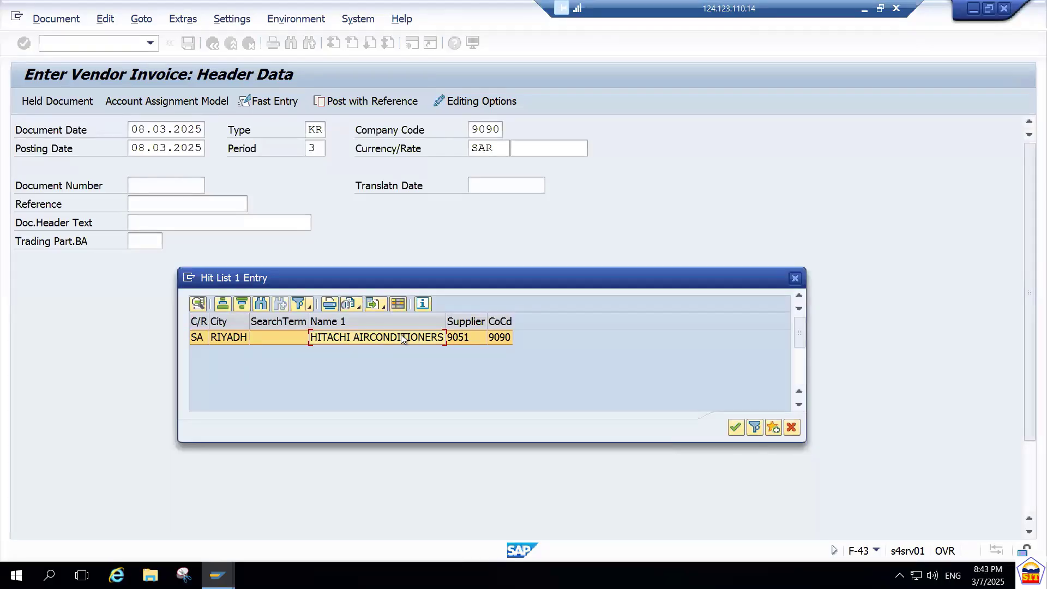
{"action": "double_click", "coordinate": [402, 337]}
{"action": "key", "text": "Return"}
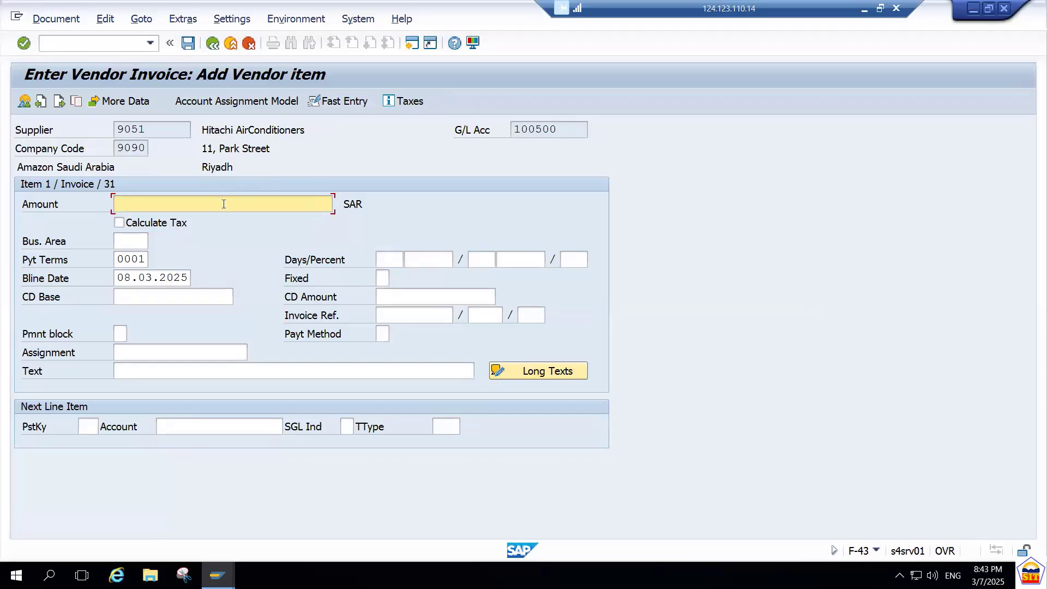
Enter an amount of 31000 SAR and the text Purchase Invoice for the vendor item.
{"action": "type", "text": "31000"}
{"action": "key", "text": "Tab"}
{"action": "key", "text": "Tab"}
{"action": "key", "text": "Tab"}
{"action": "key", "text": "Tab"}
{"action": "key", "text": "Tab"}
{"action": "key", "text": "Tab"}
{"action": "key", "text": "Tab"}
{"action": "key", "text": "Tab"}
{"action": "key", "text": "Tab"}
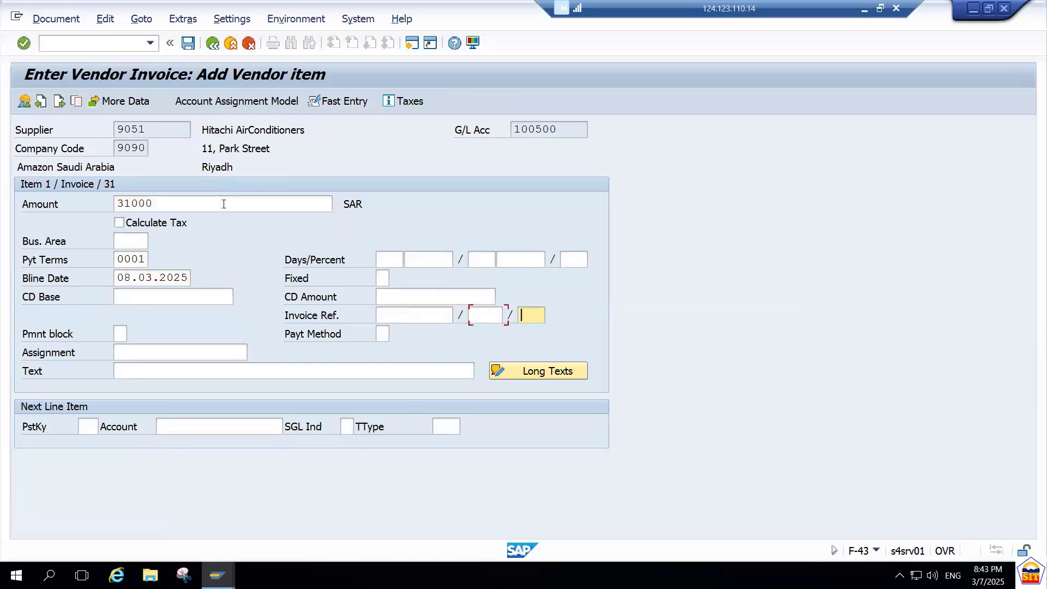
{"action": "key", "text": "Tab"}
{"action": "key", "text": "Tab"}
{"action": "key", "text": "Tab"}
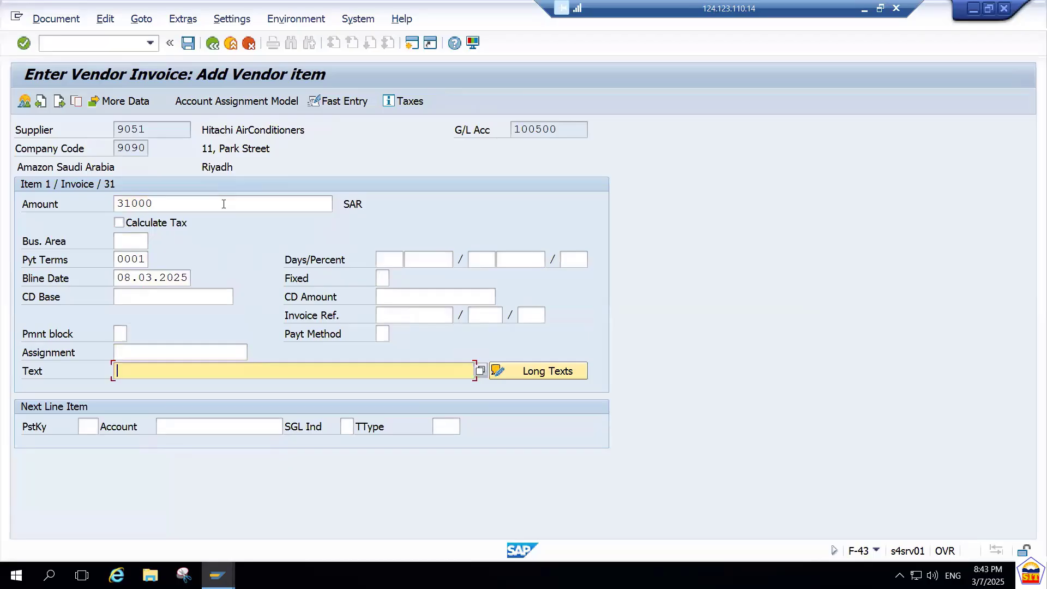
{"action": "type", "text": "purch"}
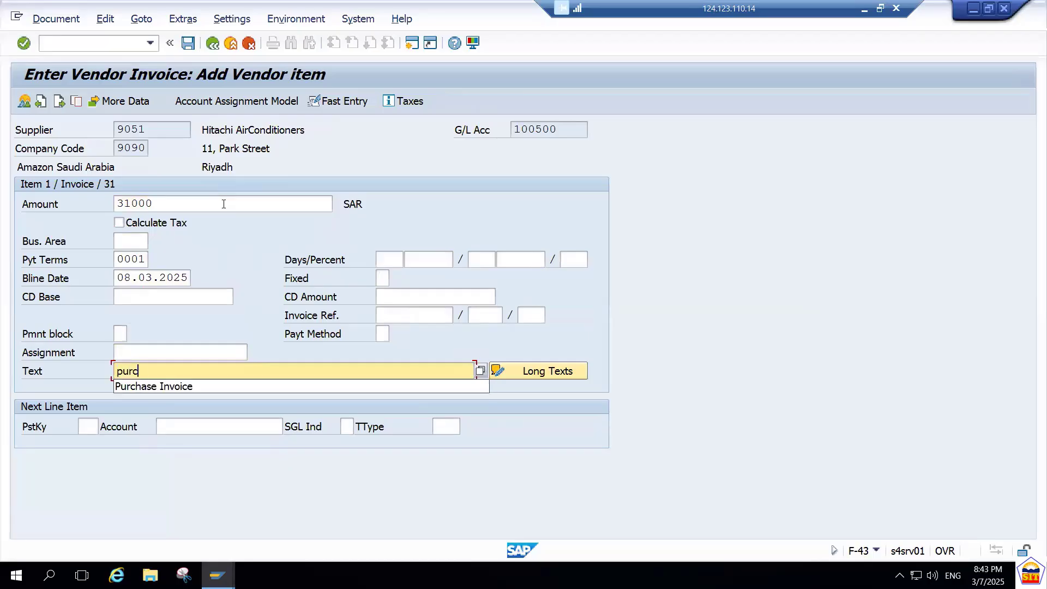
{"action": "key", "text": "Down"}
{"action": "key", "text": "Tab"}
{"action": "key", "text": "Tab"}
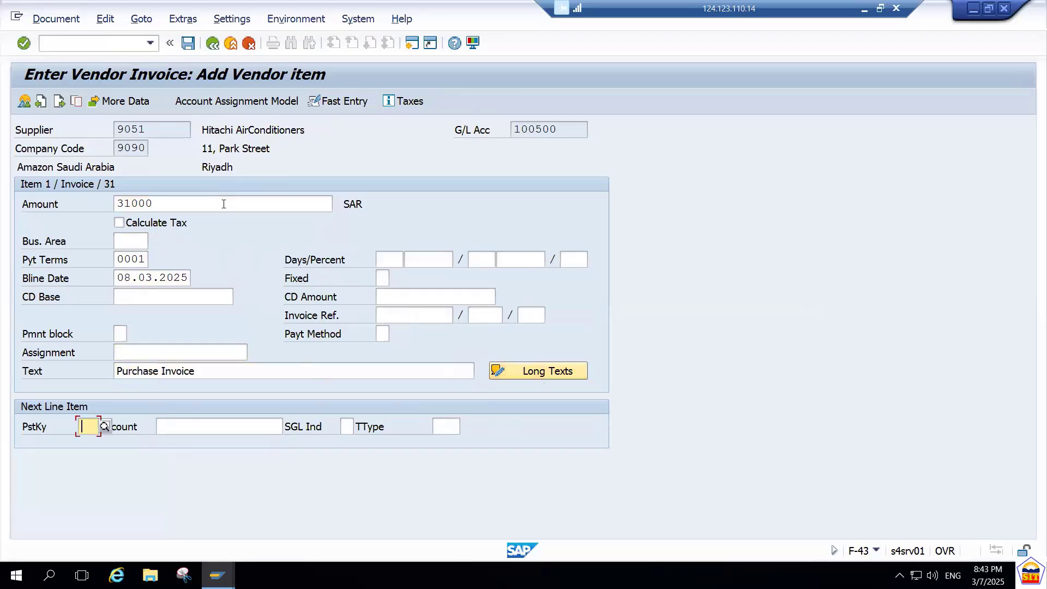
Set the next line item to posting key 40 and G/L account 400000, and submit the vendor item.
{"action": "type", "text": "40"}
{"action": "key", "text": "Tab"}
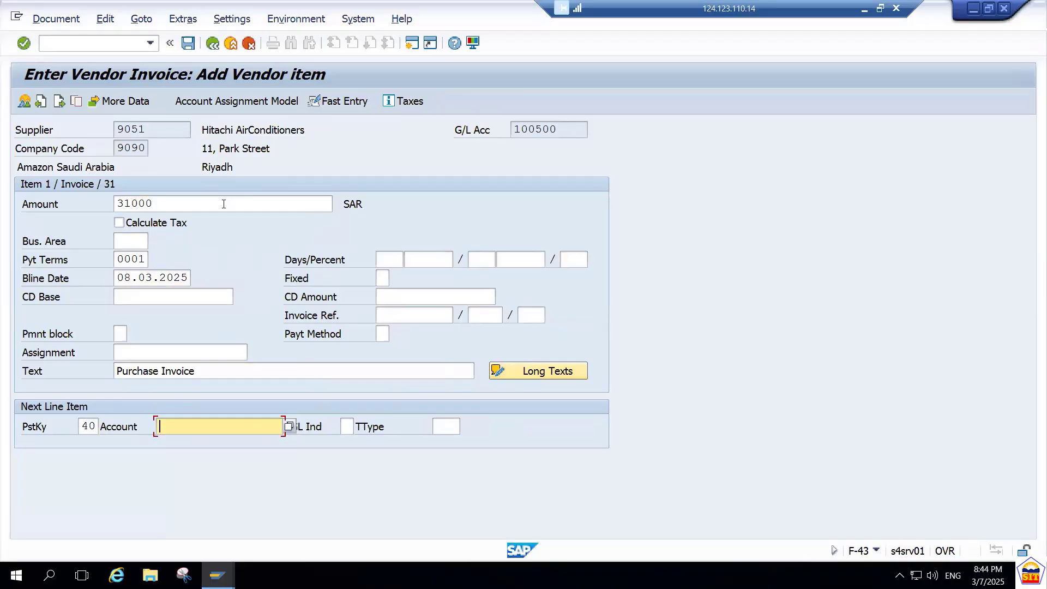
{"action": "type", "text": "400000"}
{"action": "key", "text": "Return"}
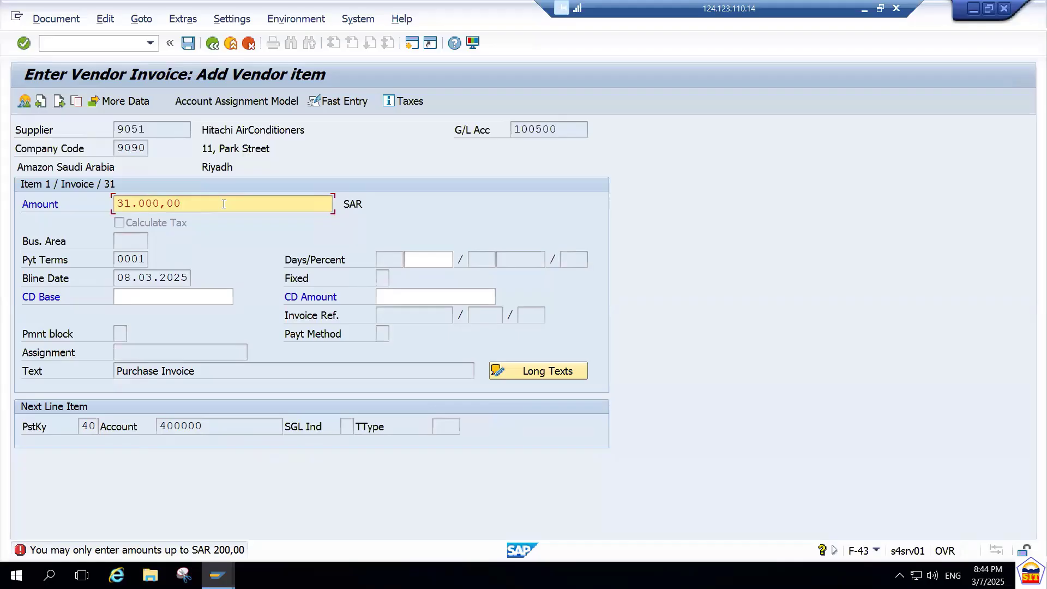
Start a new session and open transaction OBA4 for the FI tolerance groups for users.
{"action": "key", "text": "ctrl+slash"}
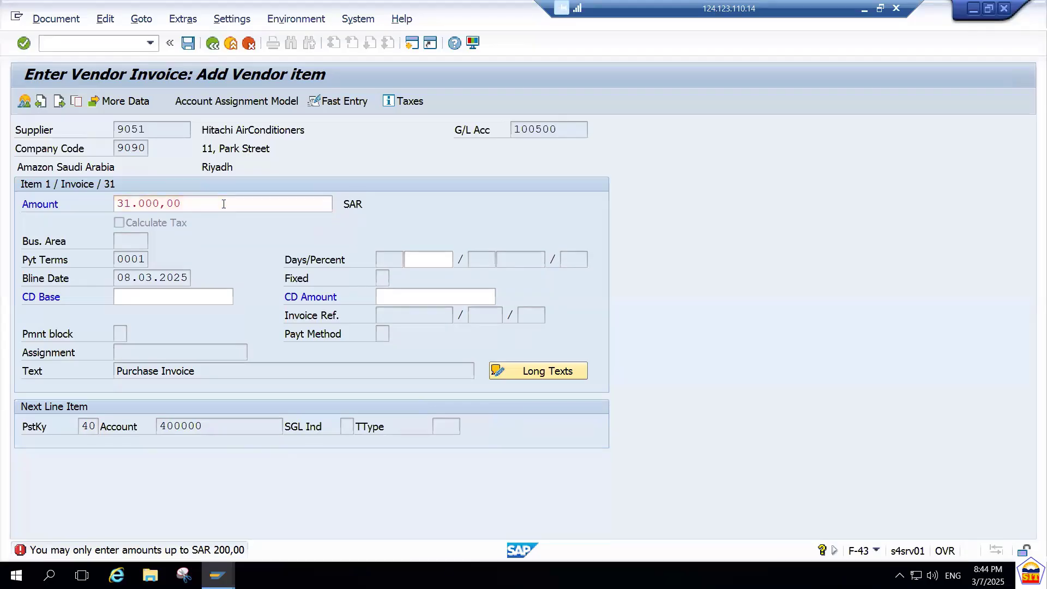
{"action": "type", "text": "/n"}
{"action": "key", "text": "Return"}
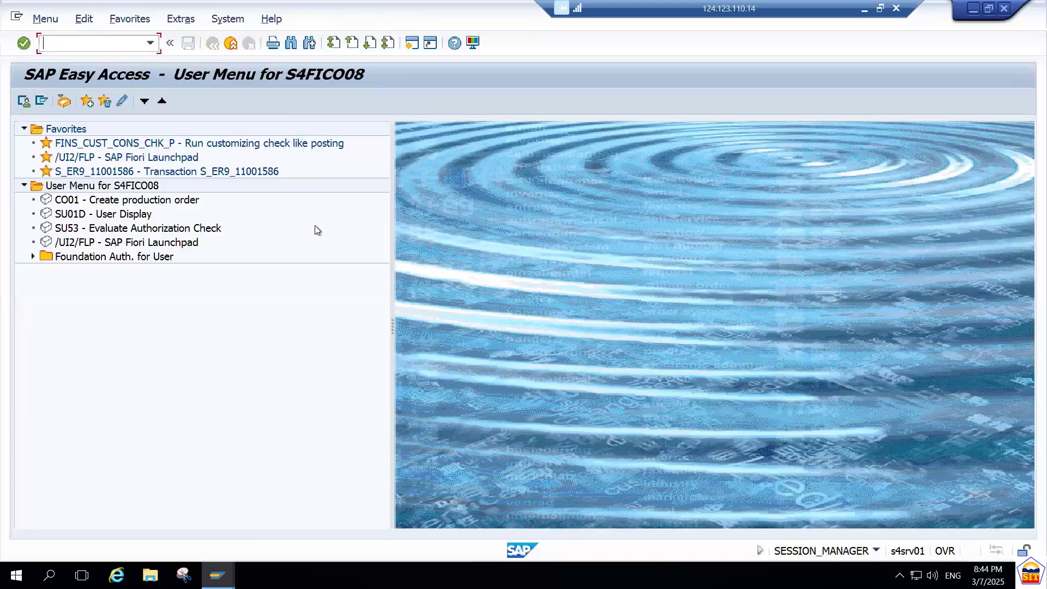
{"action": "type", "text": "oba4"}
{"action": "key", "text": "Return"}
Position the tolerance groups list at company code 9090 and open the details of that entry.
{"action": "left_click", "coordinate": [247, 500]}
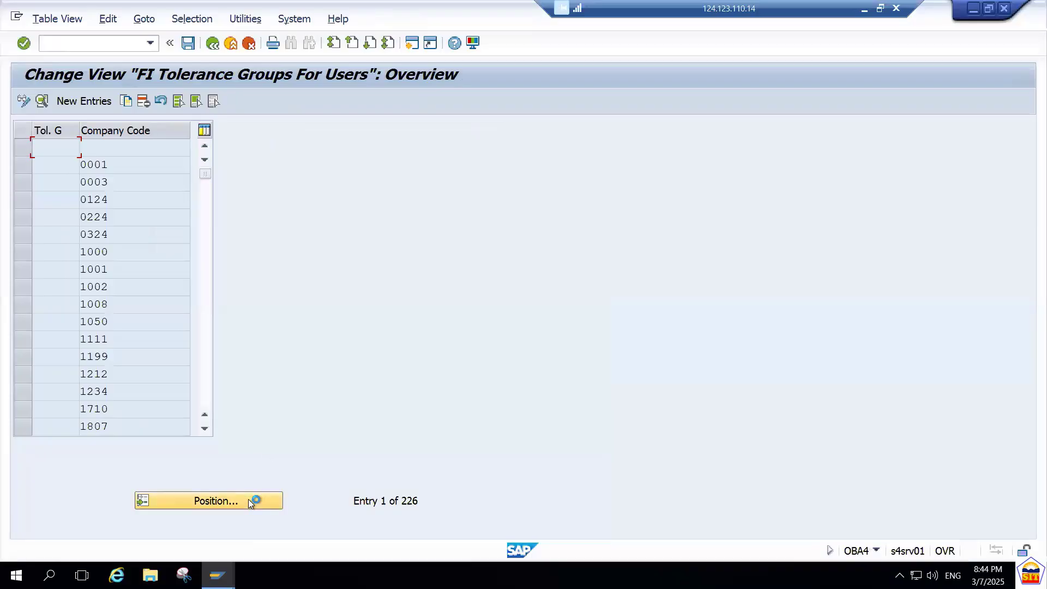
{"action": "key", "text": "Tab"}
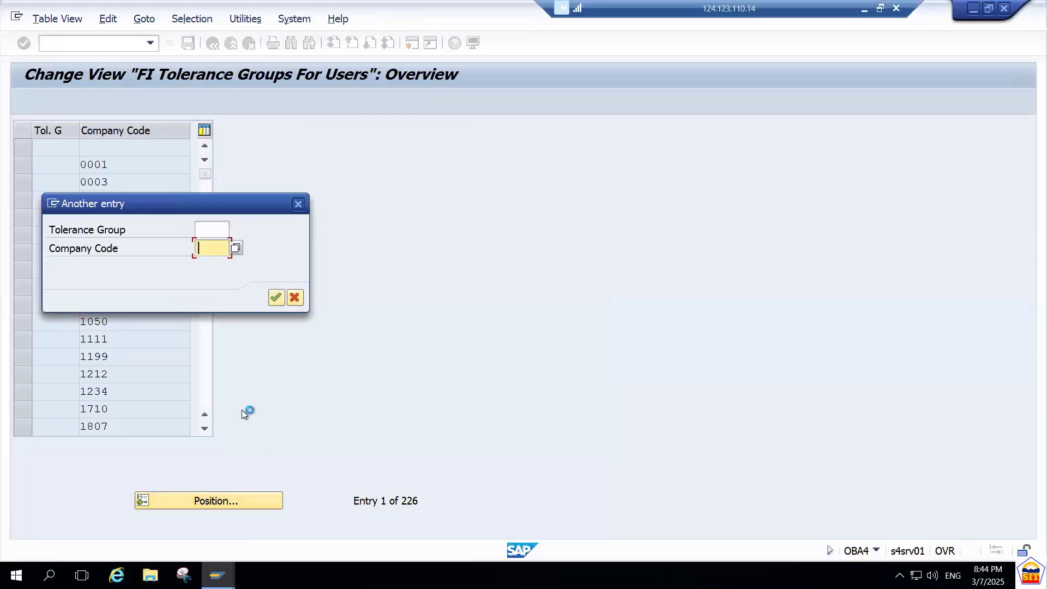
{"action": "type", "text": "9090"}
{"action": "key", "text": "Return"}
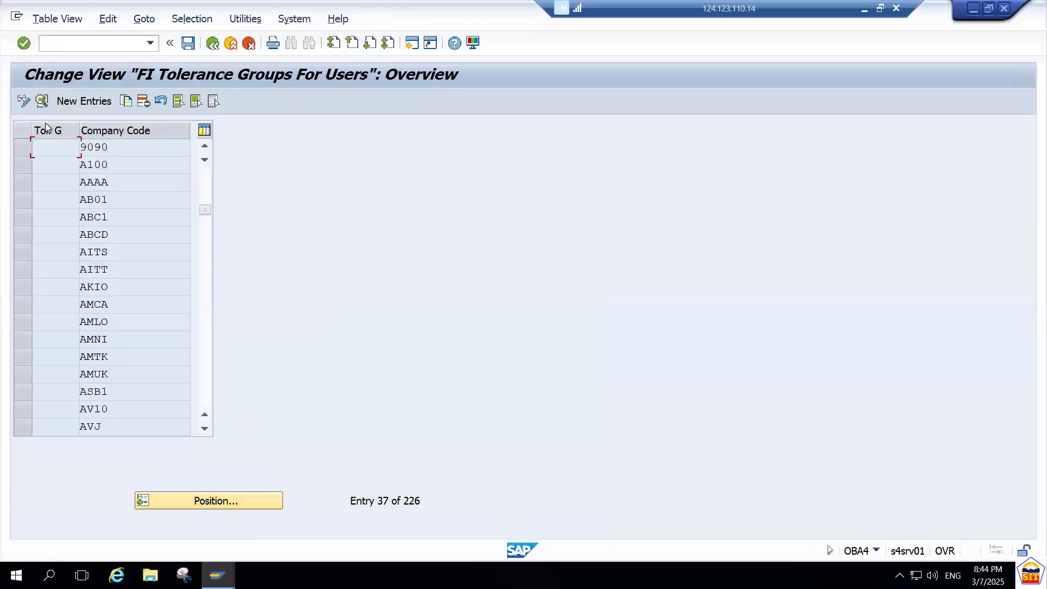
{"action": "double_click", "coordinate": [111, 153]}
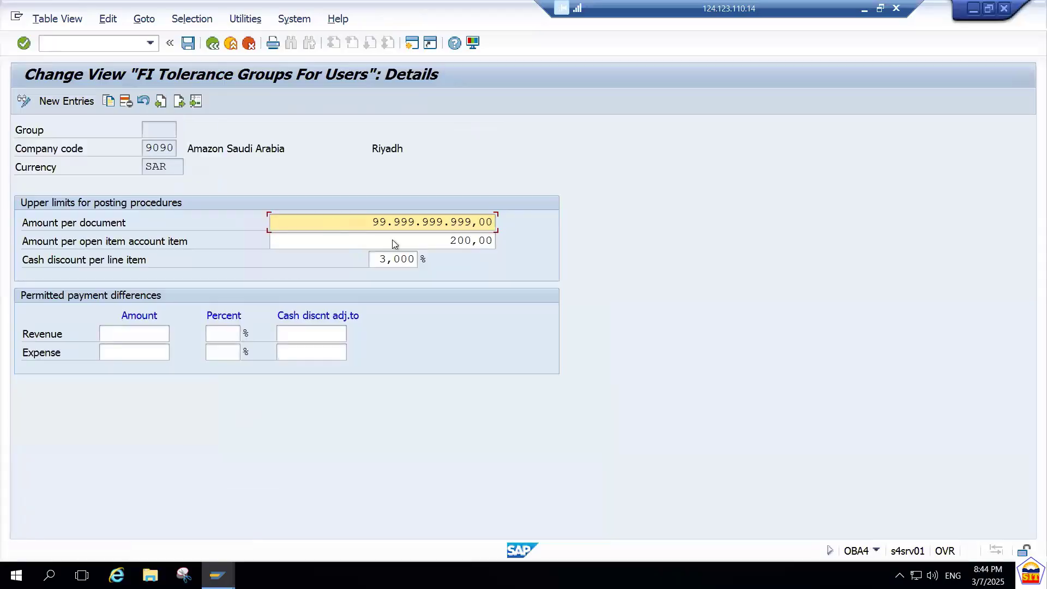
Set the amount per open item account item to 9.999.999.999 for company code 9090 and save the tolerance group.
{"action": "double_click", "coordinate": [428, 237]}
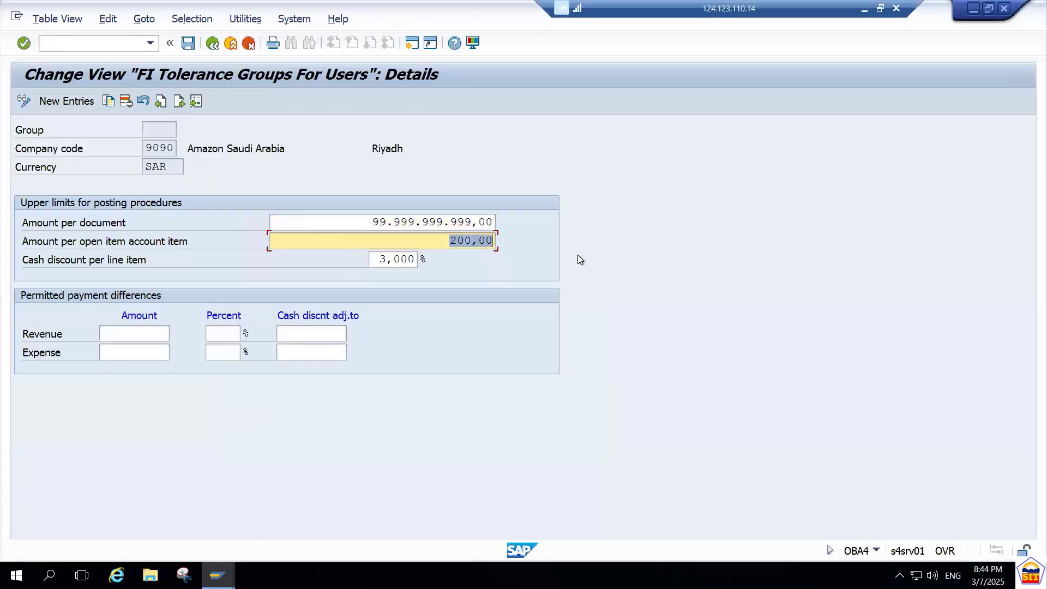
{"action": "key", "text": "F10"}
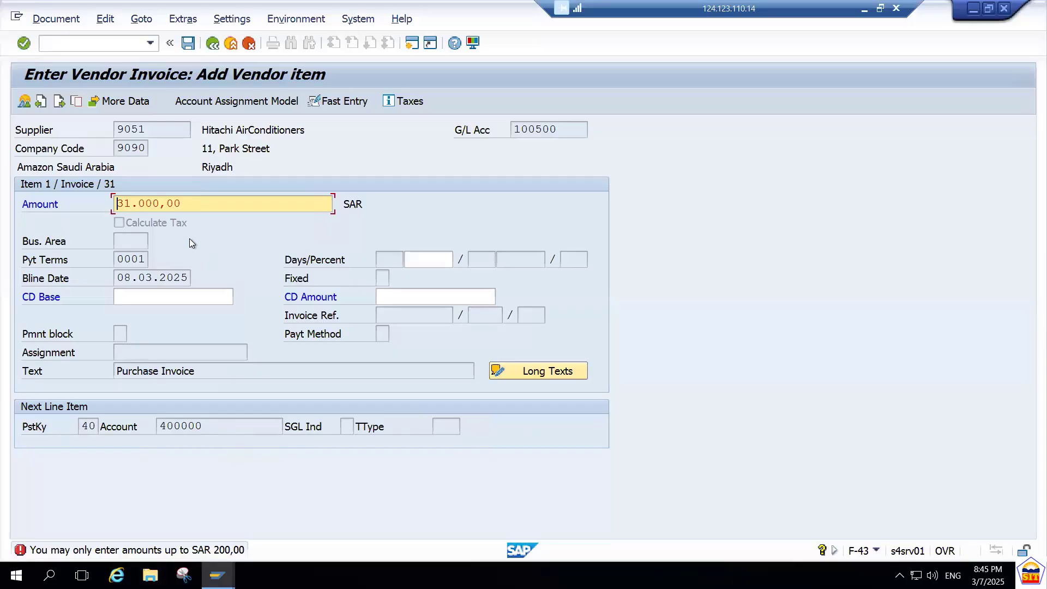
{"action": "key", "text": "alt+Tab"}
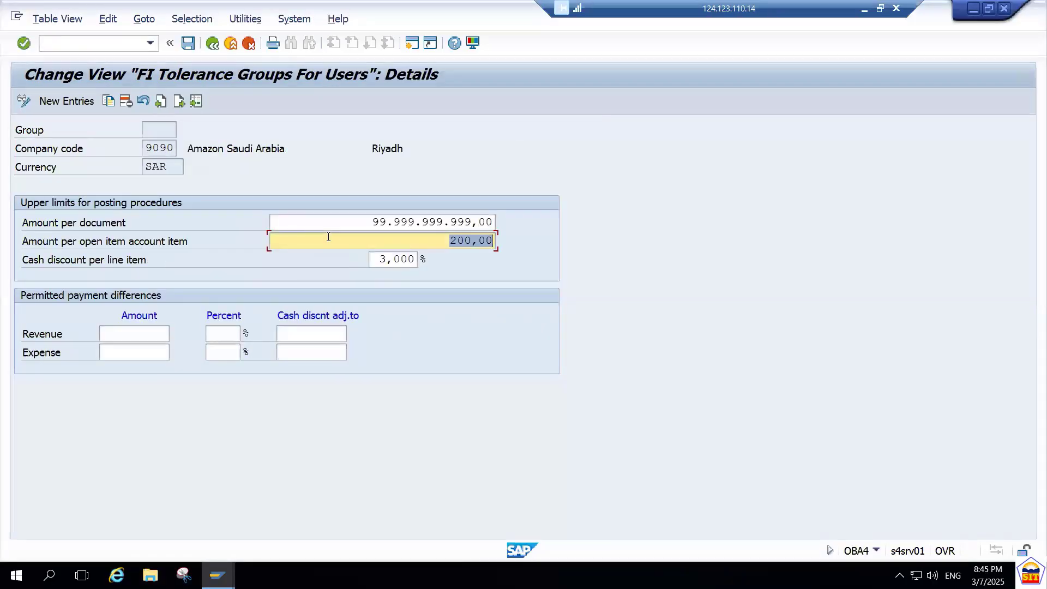
{"action": "type", "text": "99"}
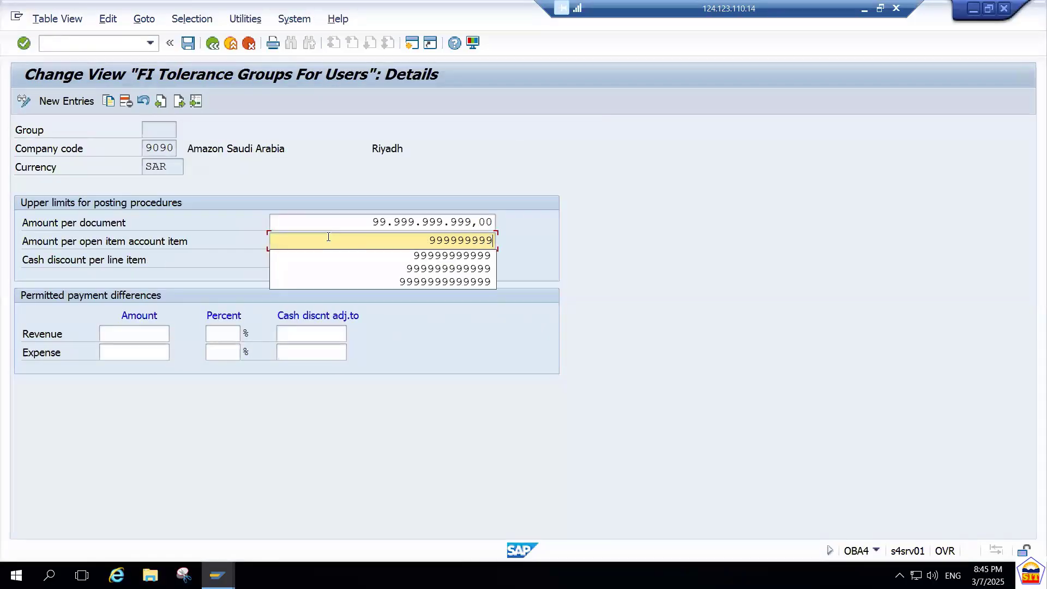
{"action": "type", "text": ".999.999.99"}
{"action": "key", "text": "Return"}
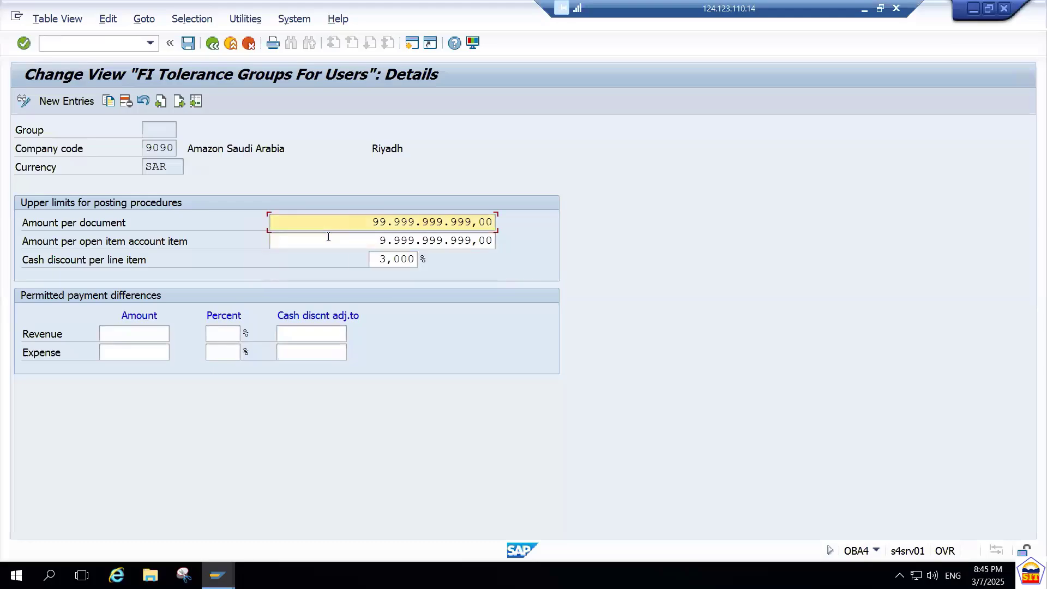
{"action": "key", "text": "ctrl+s"}
{"action": "key", "text": "Return"}
Resubmit the vendor item in the invoice session and restart transaction F-43.
{"action": "key", "text": "alt+Tab"}
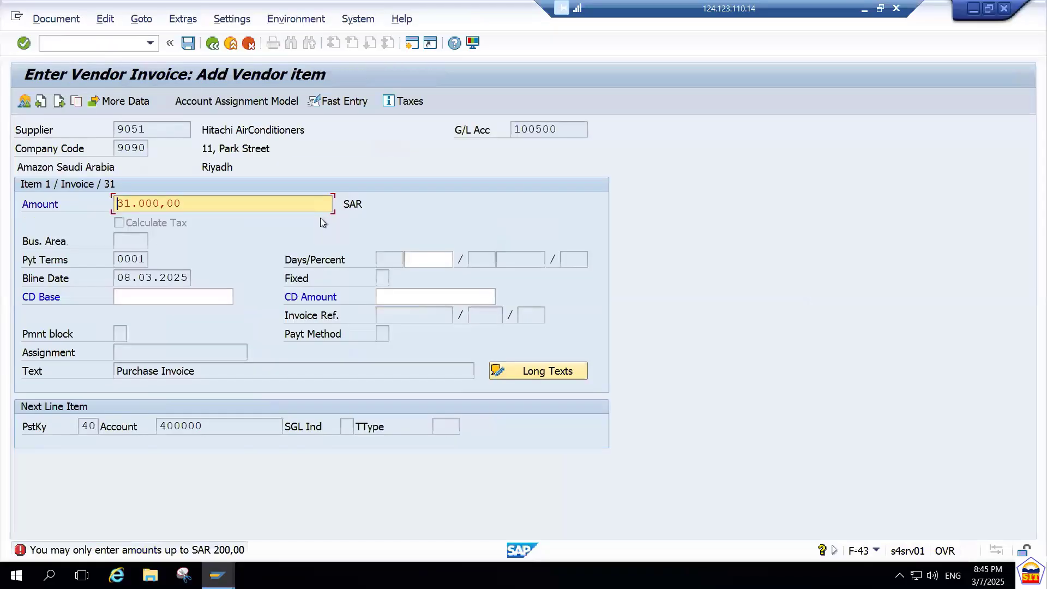
{"action": "key", "text": "Return"}
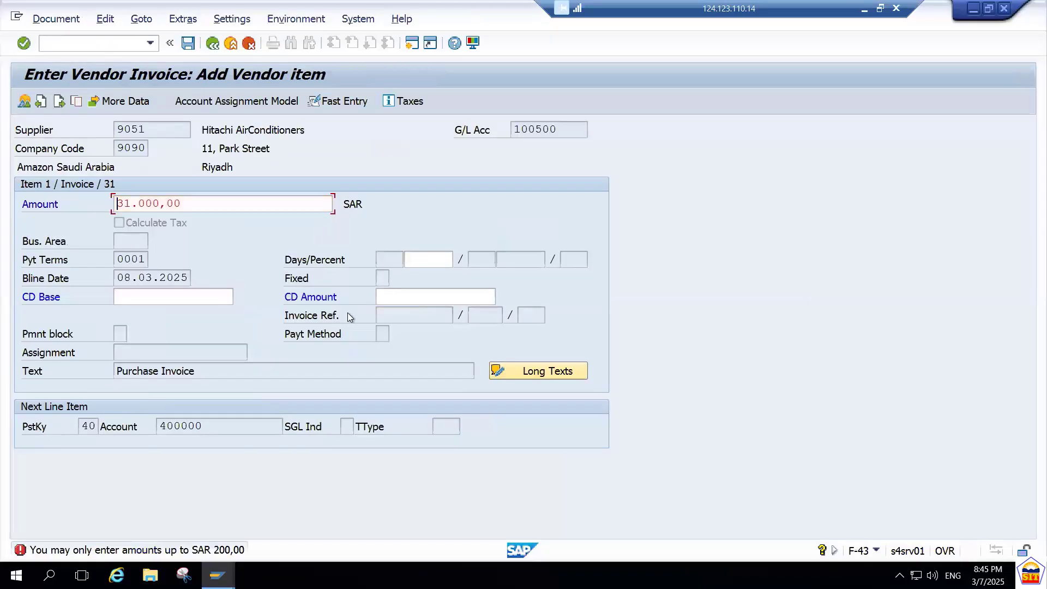
{"action": "left_click", "coordinate": [124, 50]}
{"action": "type", "text": "/nf-43"}
{"action": "key", "text": "Return"}
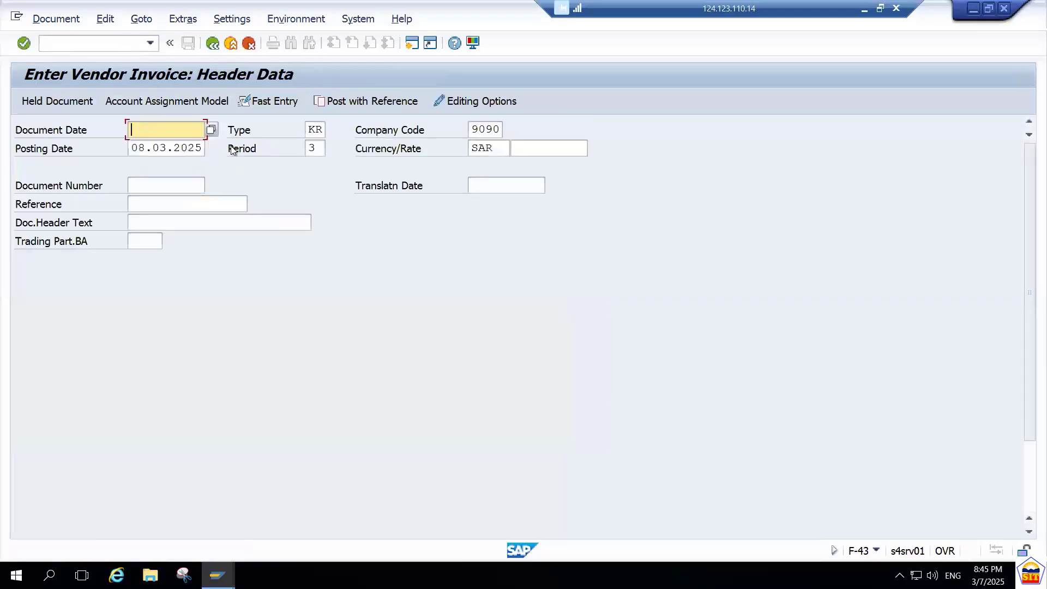
Set the document date of the new vendor invoice to 08.03.2025.
{"action": "key", "text": "Down"}
{"action": "key", "text": "Down"}
{"action": "key", "text": "Tab"}
{"action": "key", "text": "Tab"}
{"action": "key", "text": "Tab"}
{"action": "key", "text": "Tab"}
{"action": "key", "text": "Tab"}
{"action": "key", "text": "Tab"}
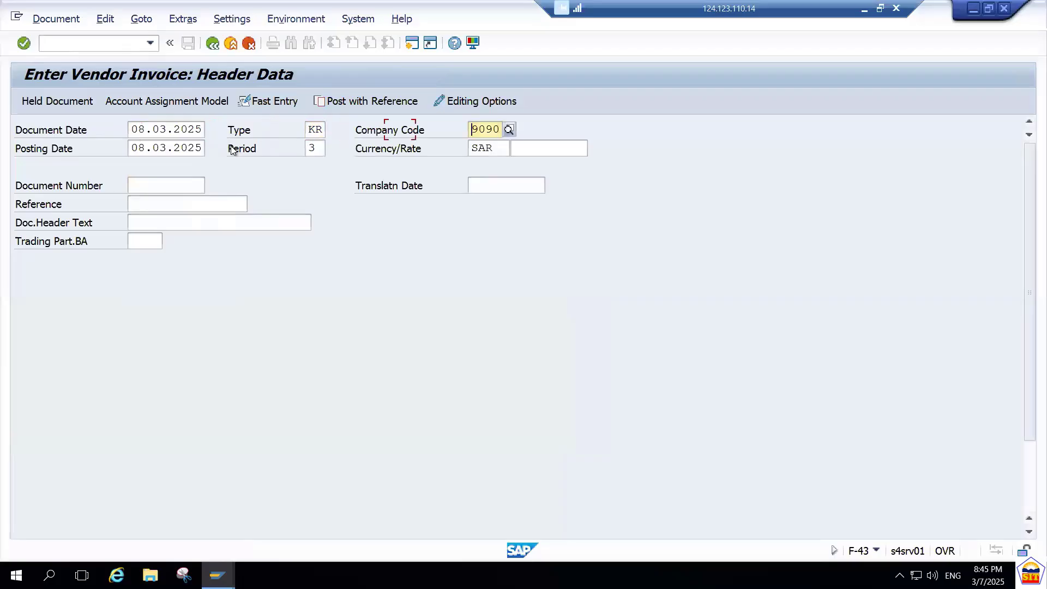
Enter vendor 9051 as the account of the first line item and submit the header data.
{"action": "key", "text": "Tab"}
{"action": "key", "text": "Tab"}
{"action": "key", "text": "Tab"}
{"action": "key", "text": "Tab"}
{"action": "key", "text": "Tab"}
{"action": "key", "text": "Tab"}
{"action": "key", "text": "Tab"}
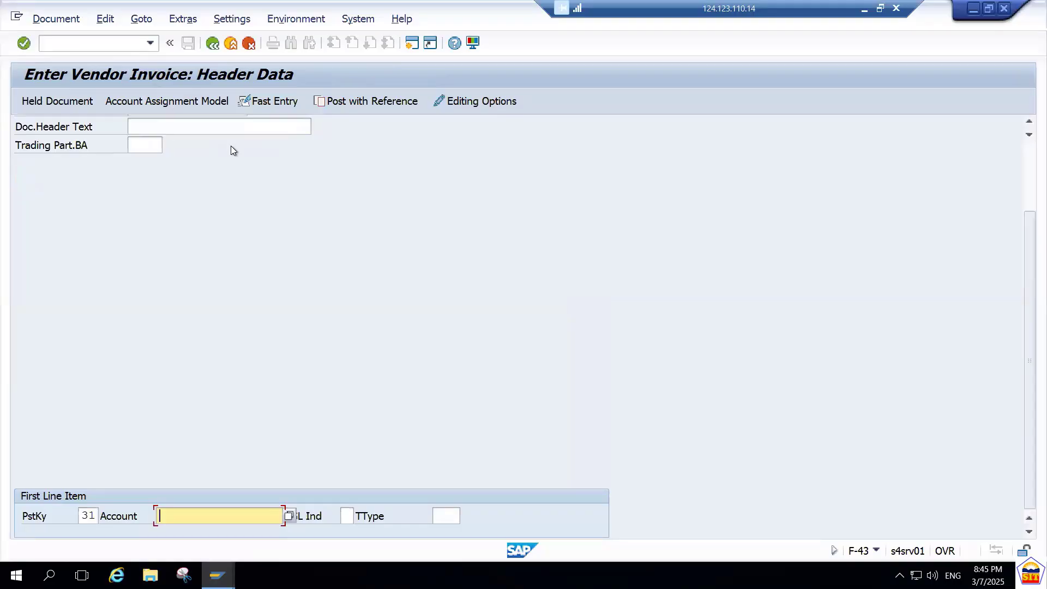
{"action": "key", "text": "Down"}
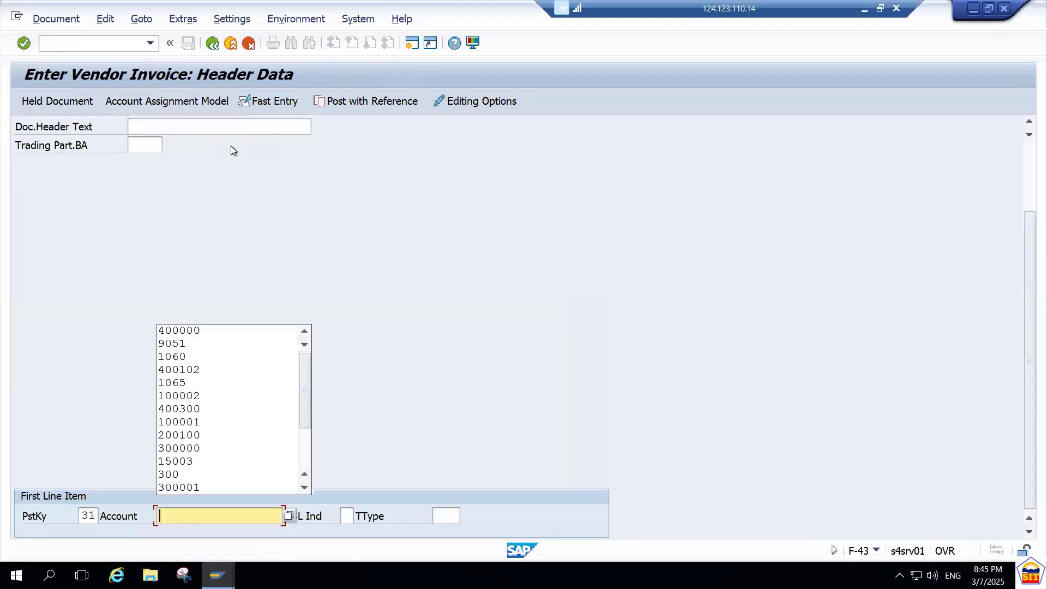
{"action": "key", "text": "Down"}
{"action": "key", "text": "Down"}
{"action": "key", "text": "Return"}
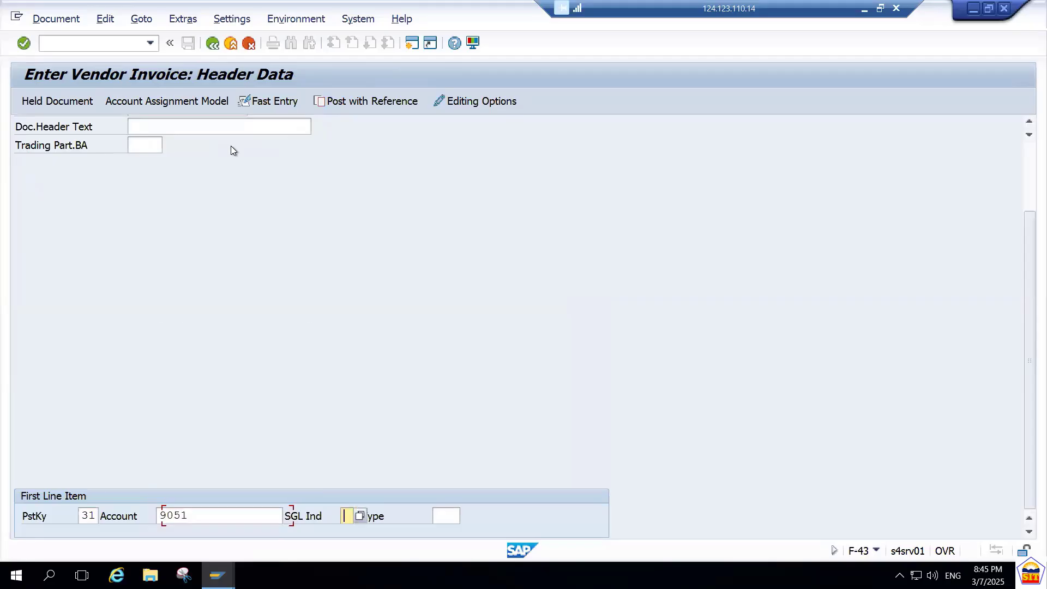
{"action": "key", "text": "Return"}
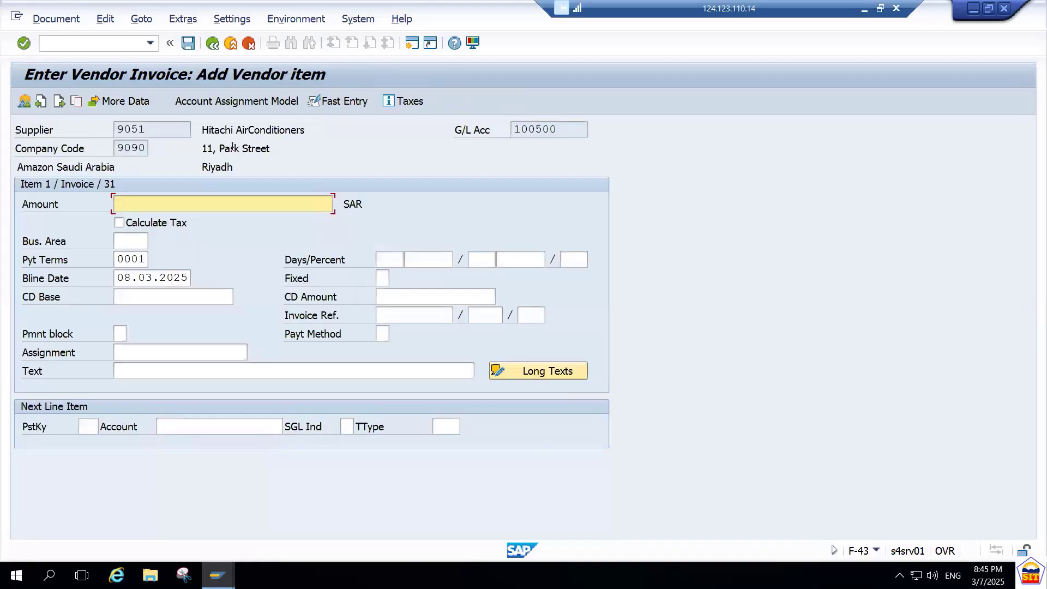
Enter an amount of 31000 SAR and the text Purchase Invoice for the vendor item.
{"action": "type", "text": "31000"}
{"action": "key", "text": "Tab"}
{"action": "key", "text": "Tab"}
{"action": "key", "text": "Tab"}
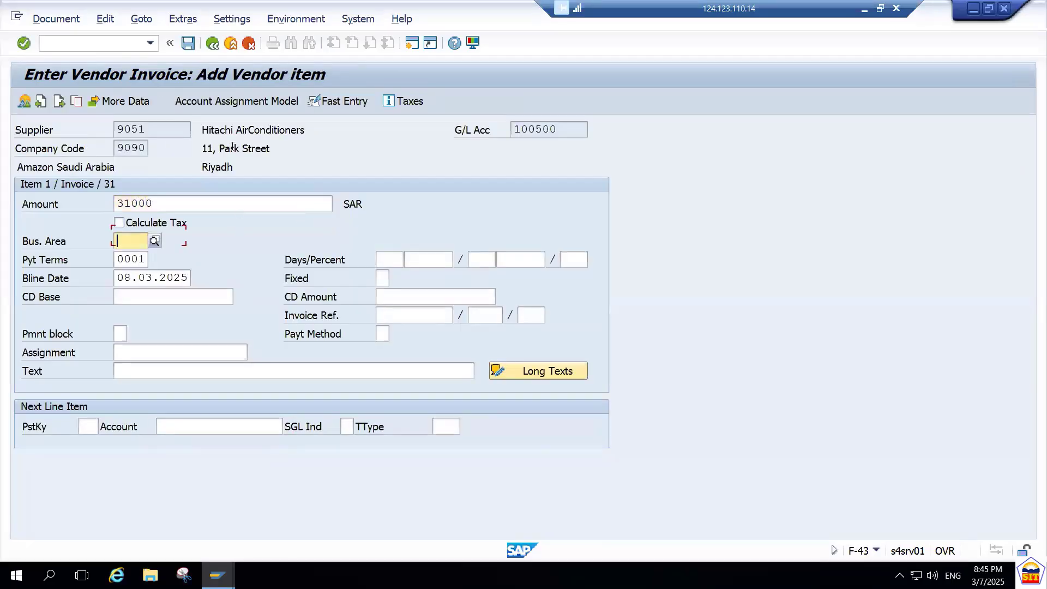
{"action": "key", "text": "Tab"}
{"action": "key", "text": "Tab"}
{"action": "key", "text": "Tab"}
{"action": "key", "text": "Tab"}
{"action": "key", "text": "Tab"}
{"action": "key", "text": "Tab"}
{"action": "key", "text": "Tab"}
{"action": "key", "text": "Tab"}
{"action": "key", "text": "Tab"}
{"action": "key", "text": "Tab"}
{"action": "key", "text": "Tab"}
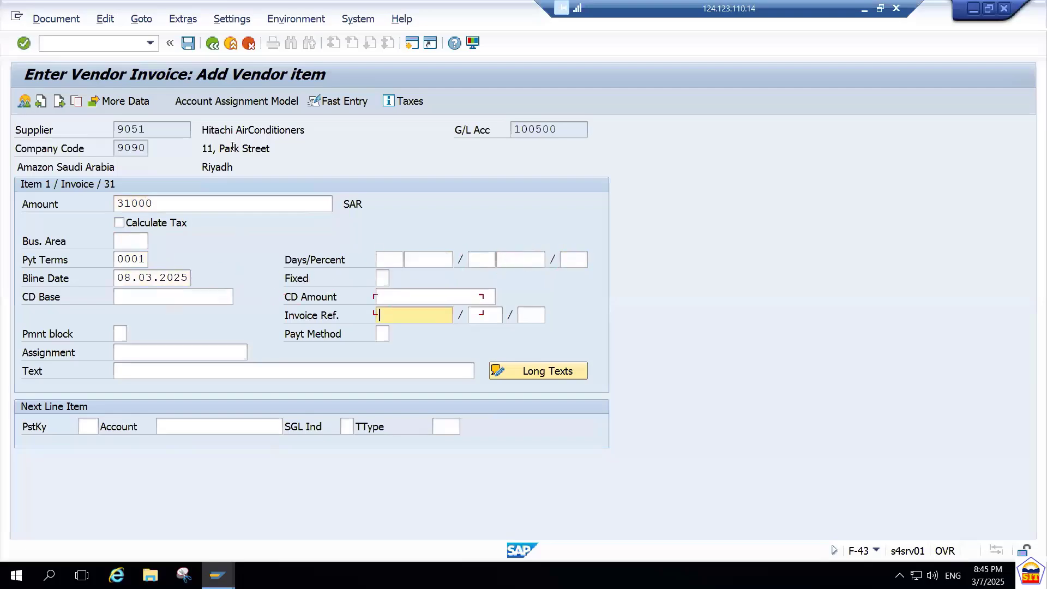
{"action": "key", "text": "Tab"}
{"action": "key", "text": "Tab"}
{"action": "key", "text": "Tab"}
{"action": "key", "text": "Tab"}
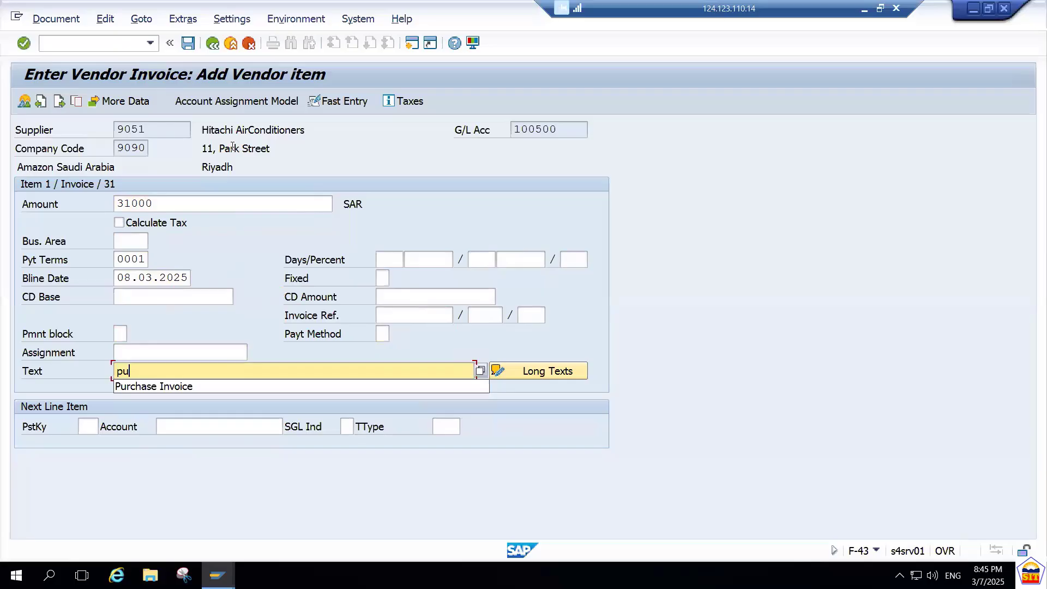
{"action": "key", "text": "Down"}
{"action": "key", "text": "Return"}
Set the next line item to posting key 40 and G/L account 400000, and submit the vendor item.
{"action": "key", "text": "Tab"}
{"action": "type", "text": "4"}
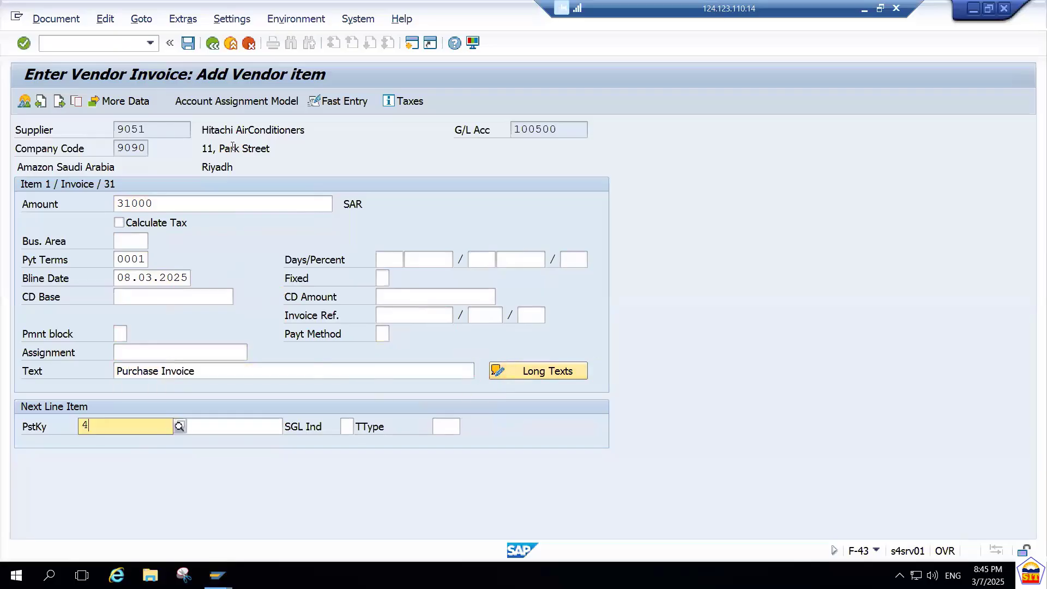
{"action": "type", "text": "0"}
{"action": "key", "text": "Tab"}
{"action": "type", "text": "4"}
{"action": "key", "text": "Down"}
{"action": "key", "text": "Return"}
{"action": "key", "text": "Tab"}
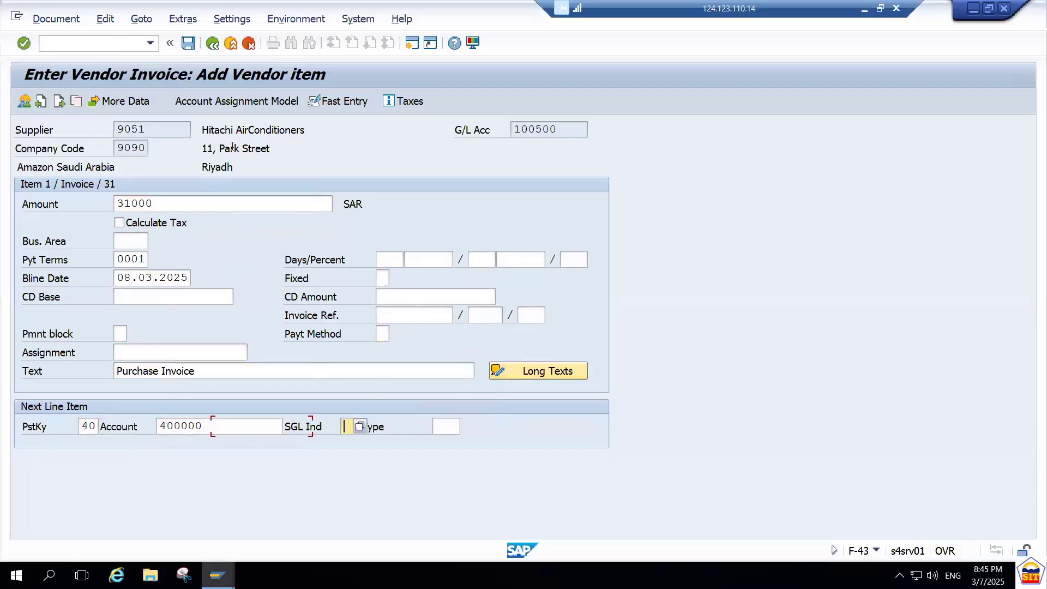
{"action": "key", "text": "Return"}
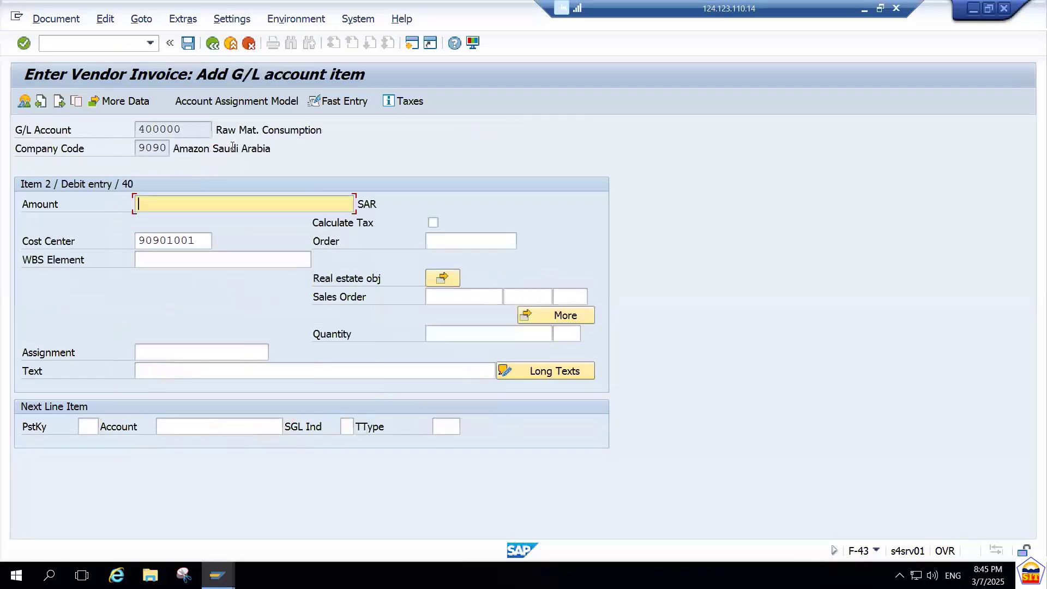
Fill the G/L account item with * as the amount and + as the text to copy the vendor item's values, and submit it.
{"action": "type", "text": "*"}
{"action": "key", "text": "Tab"}
{"action": "key", "text": "Tab"}
{"action": "key", "text": "Tab"}
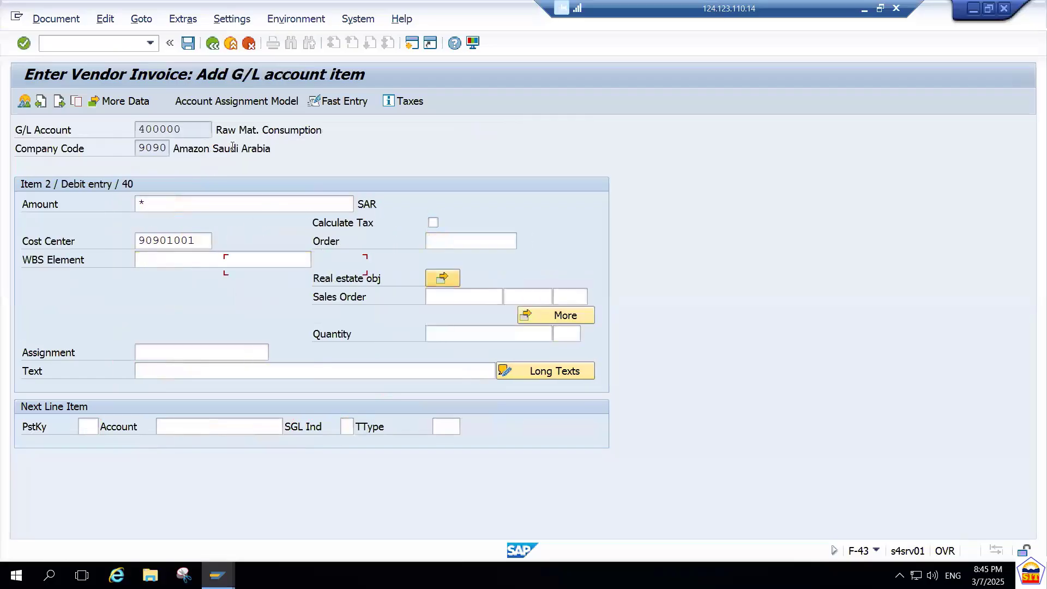
{"action": "key", "text": "Tab"}
{"action": "key", "text": "Tab"}
{"action": "key", "text": "Tab"}
{"action": "key", "text": "Tab"}
{"action": "key", "text": "Tab"}
{"action": "key", "text": "Tab"}
{"action": "key", "text": "Tab"}
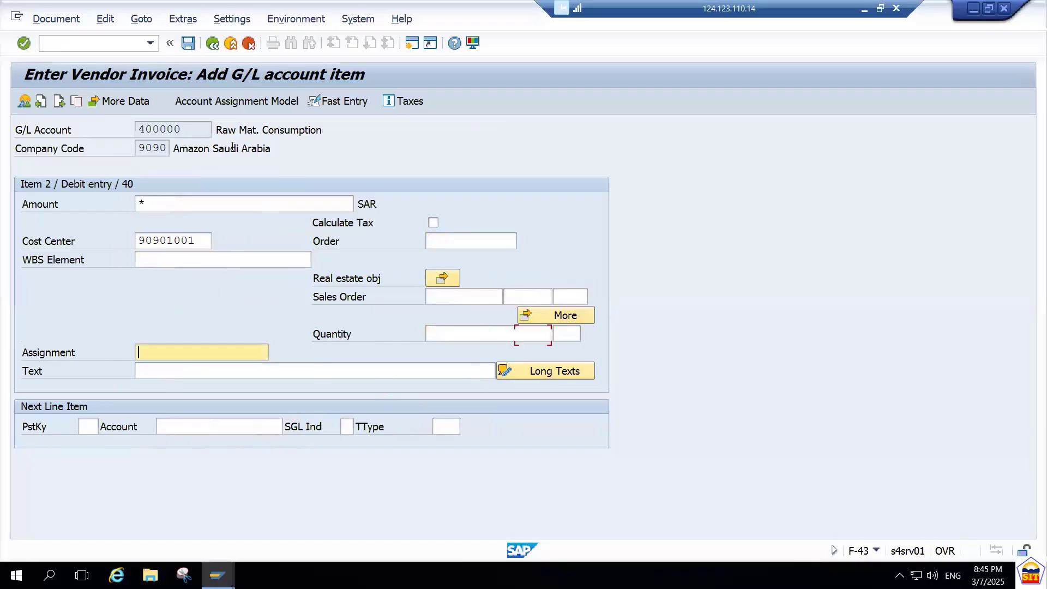
{"action": "key", "text": "Tab"}
{"action": "type", "text": "*"}
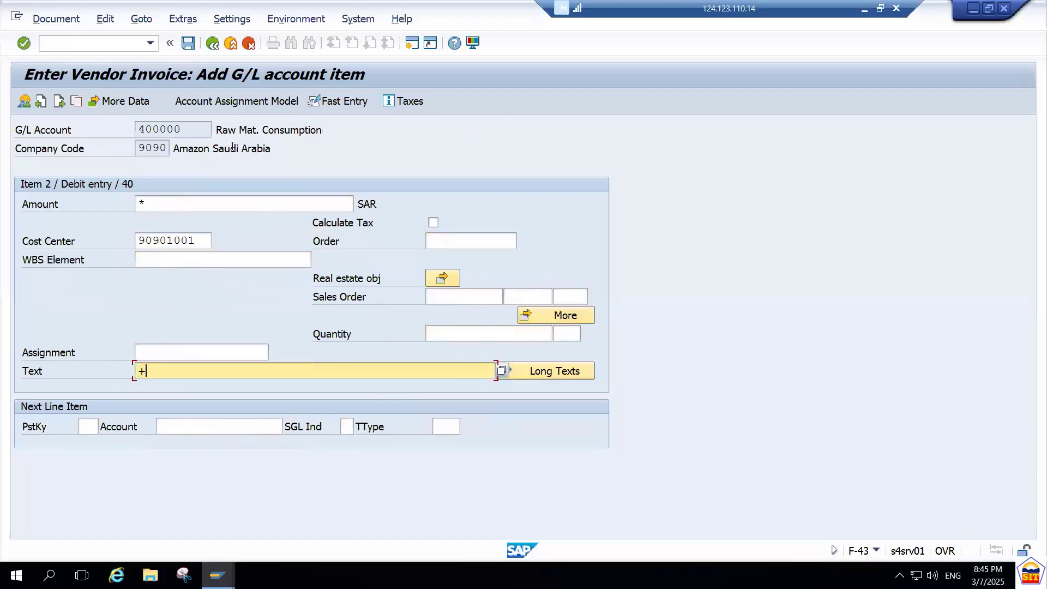
{"action": "key", "text": "Return"}
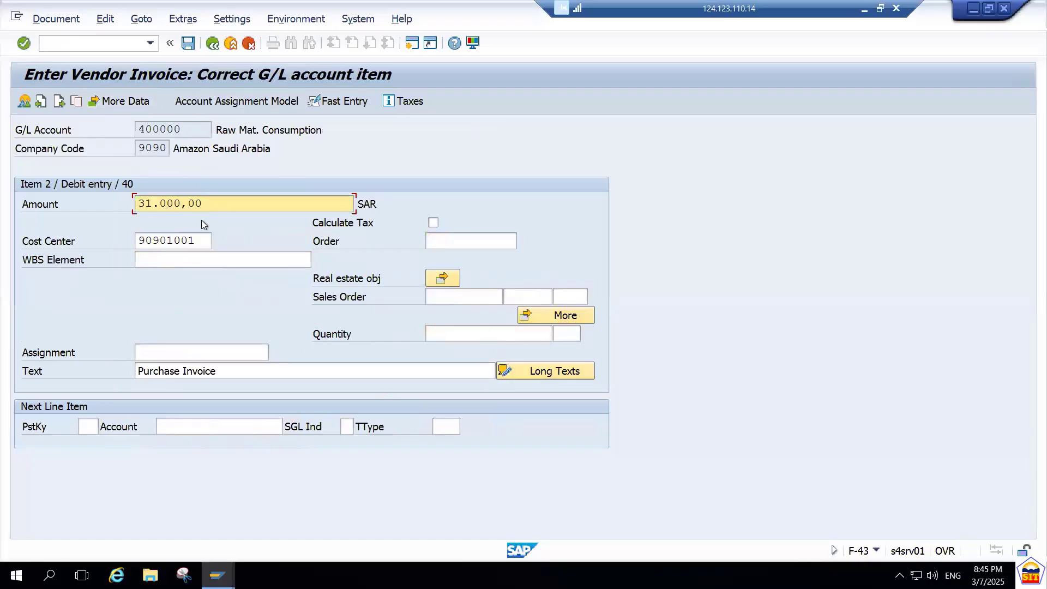
Post the vendor invoice from its document overview and display the posted document.
{"action": "left_click", "coordinate": [25, 100]}
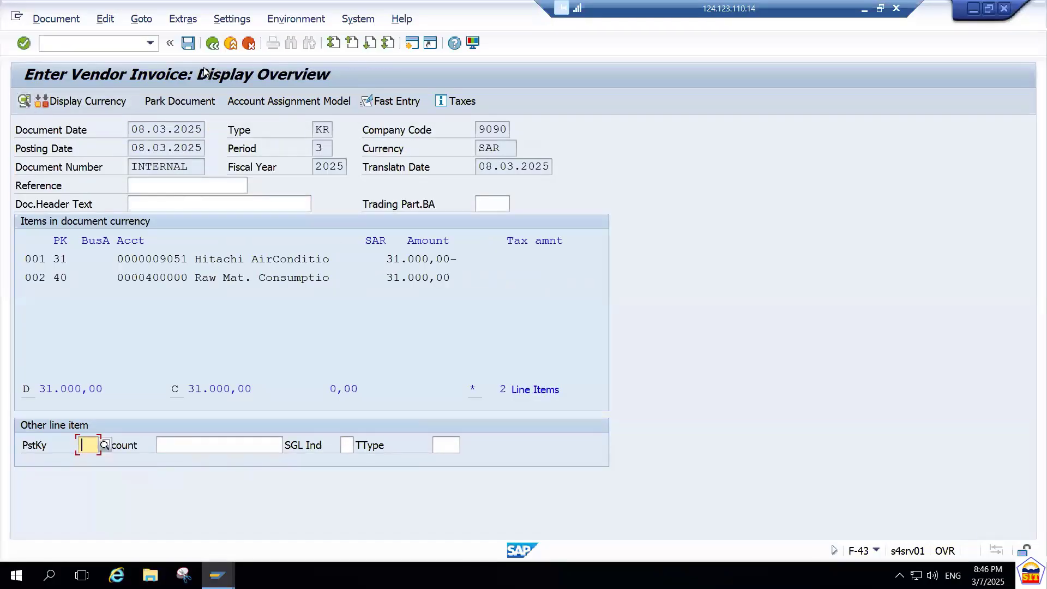
{"action": "left_click", "coordinate": [187, 43]}
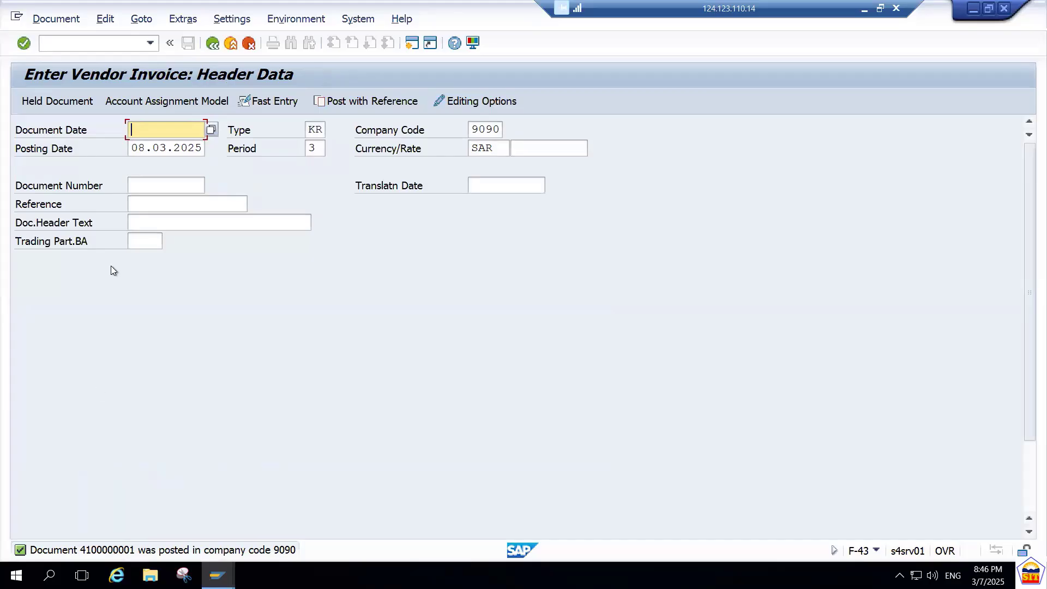
{"action": "left_click", "coordinate": [58, 18]}
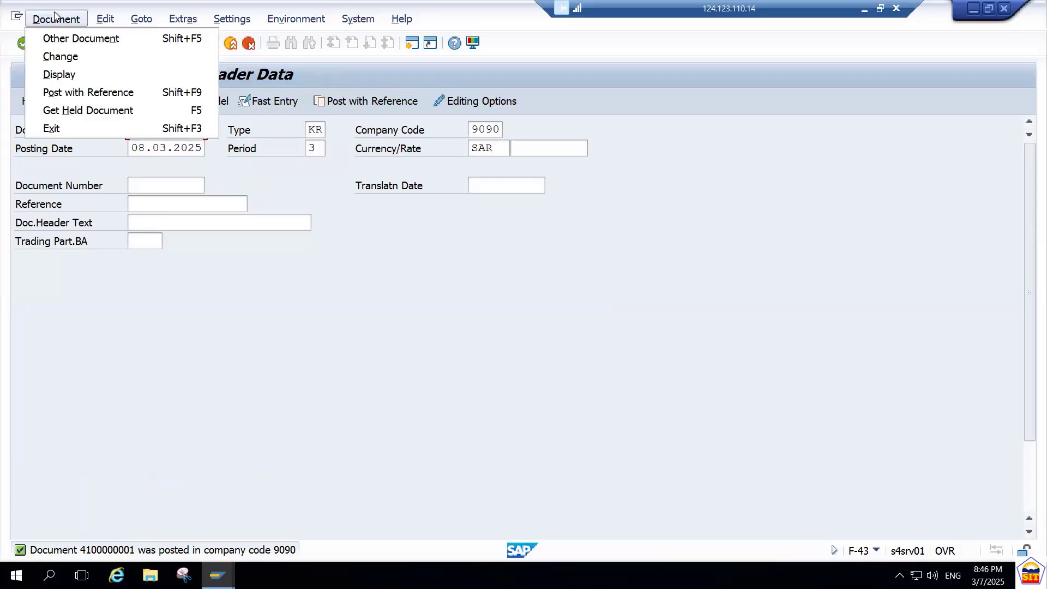
{"action": "left_click", "coordinate": [75, 73]}
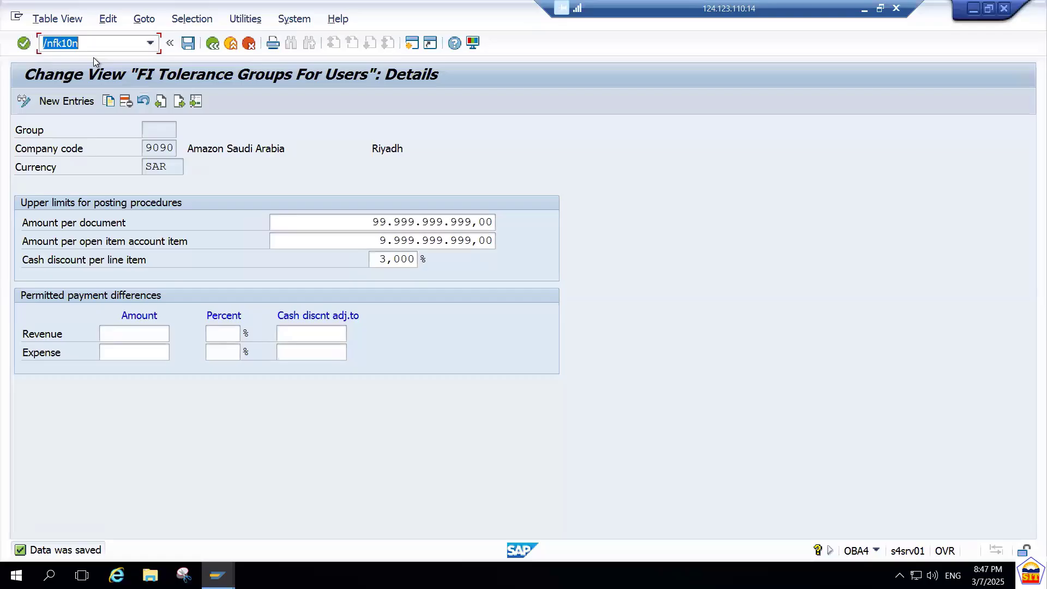
In the tolerance group session, run FK10N for vendor 9051, company code 9090 and fiscal year 2025, and examine the period 3 balance and credit.
{"action": "key", "text": "Right"}
{"action": "key", "text": "Return"}
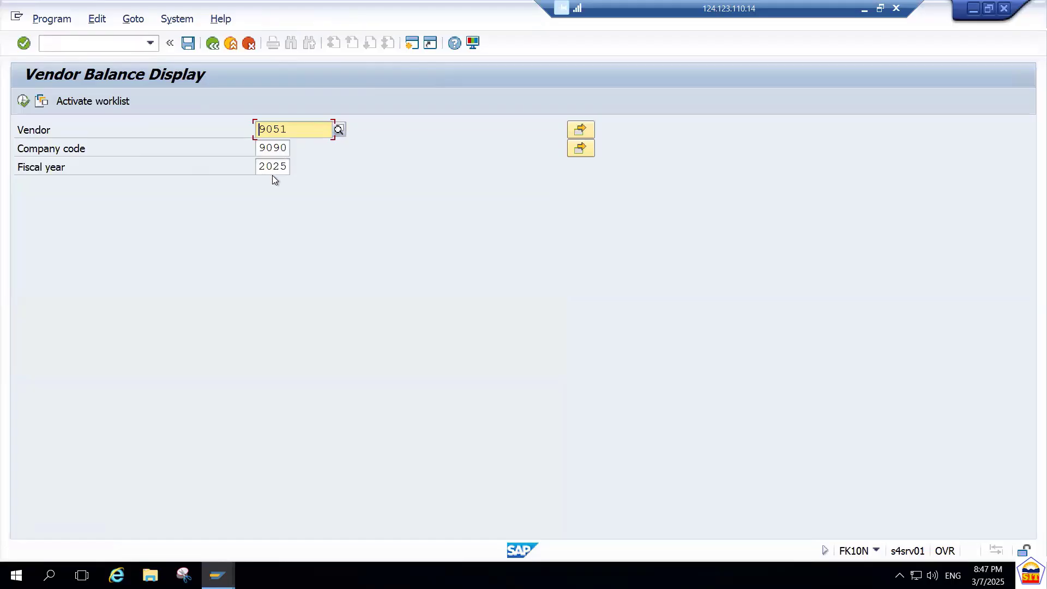
{"action": "left_click", "coordinate": [23, 101]}
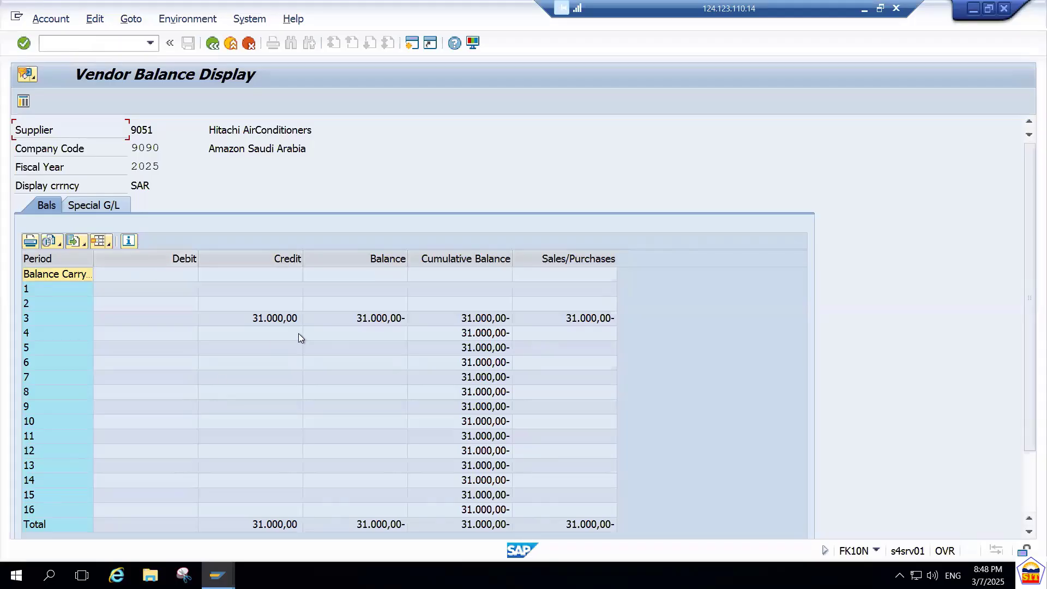
{"action": "left_click", "coordinate": [368, 320]}
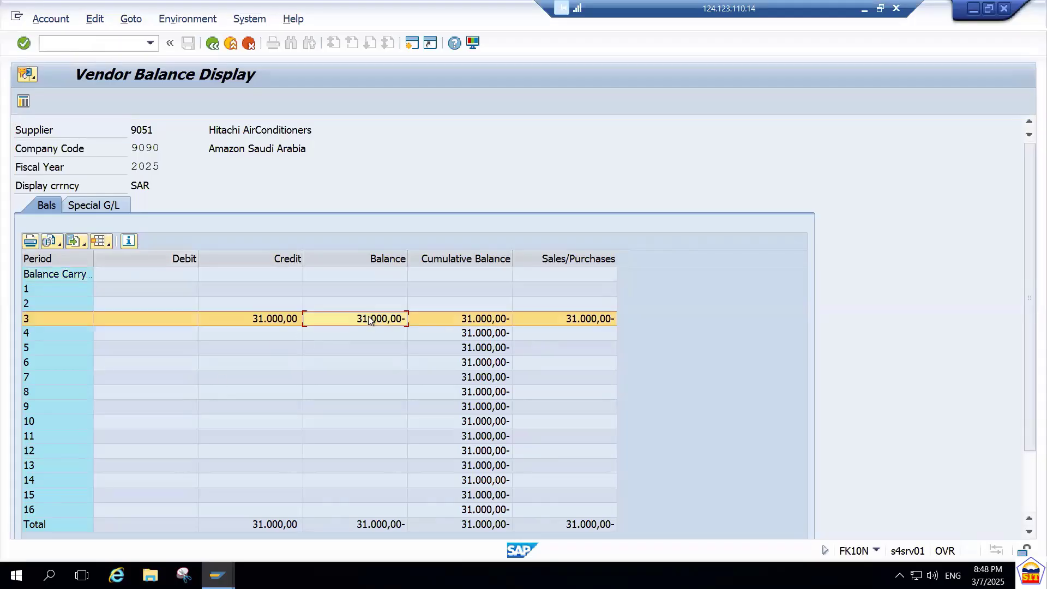
{"action": "left_click", "coordinate": [260, 319]}
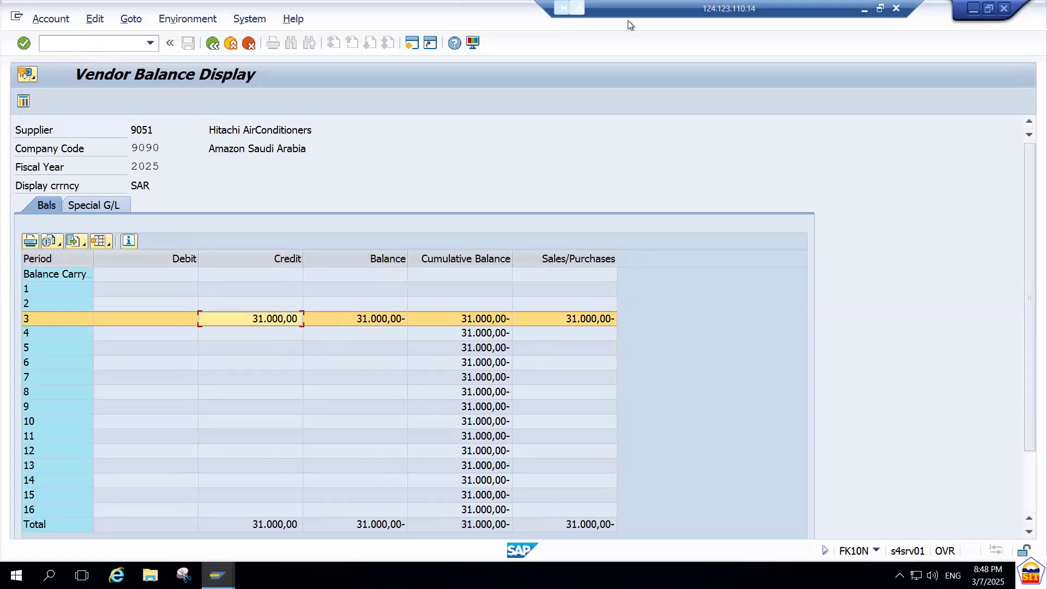
Switch to the S4 HANA AP Accounting PDF to check the vendor line item display instructions, and return to SAP.
{"action": "left_click", "coordinate": [865, 9]}
{"action": "scroll", "coordinate": [678, 236], "scroll_direction": "down", "scroll_amount": 4}
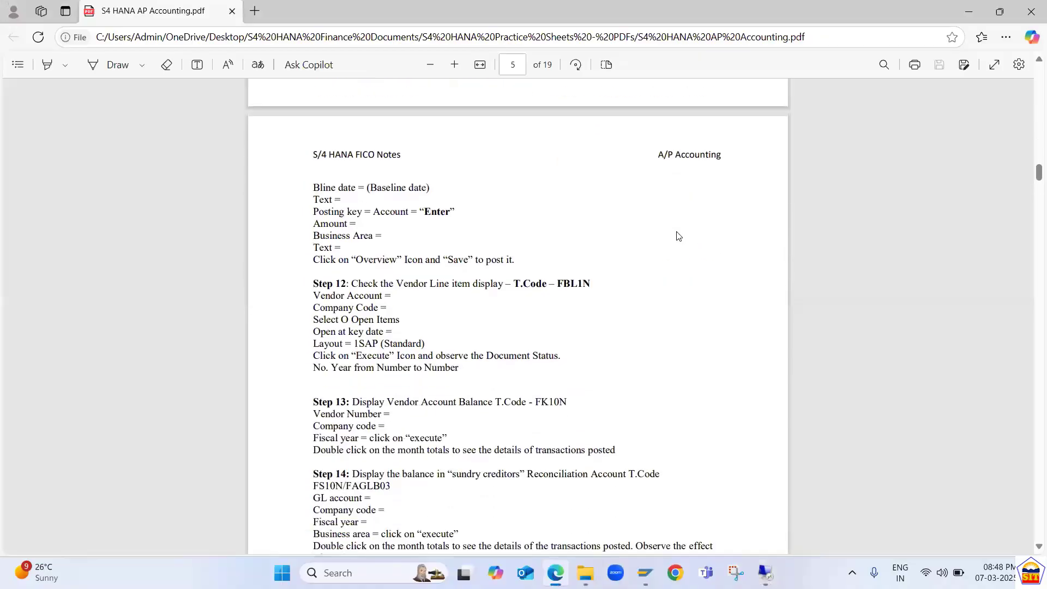
{"action": "key", "text": "alt+Tab"}
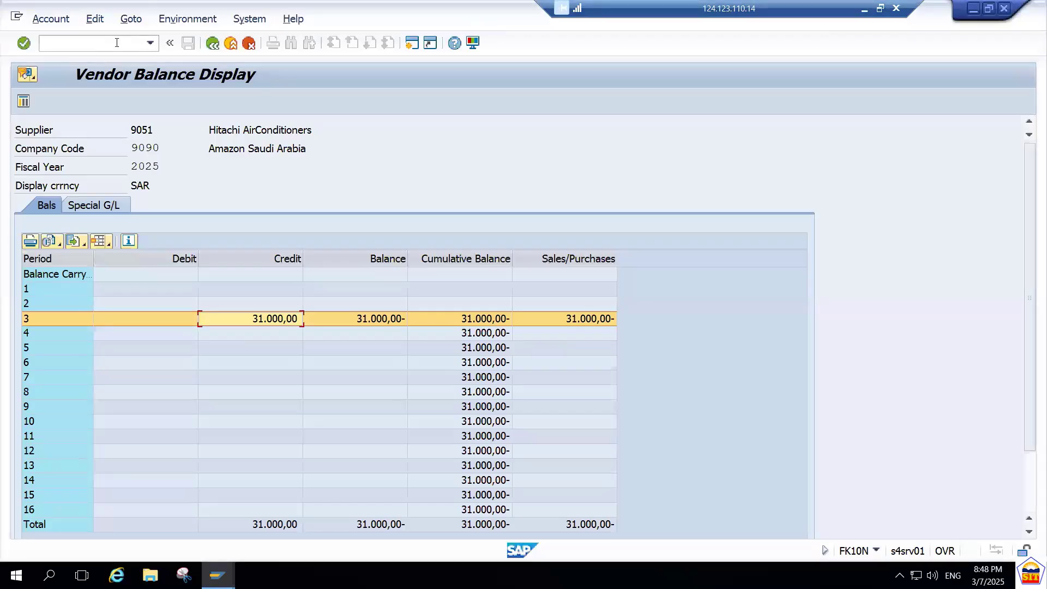
Open the vendor line item display with transaction FBL1N.
{"action": "type", "text": "/nfb"}
{"action": "key", "text": "BackSpace"}
{"action": "key", "text": "BackSpace"}
{"action": "type", "text": "fbl1n"}
{"action": "key", "text": "Return"}
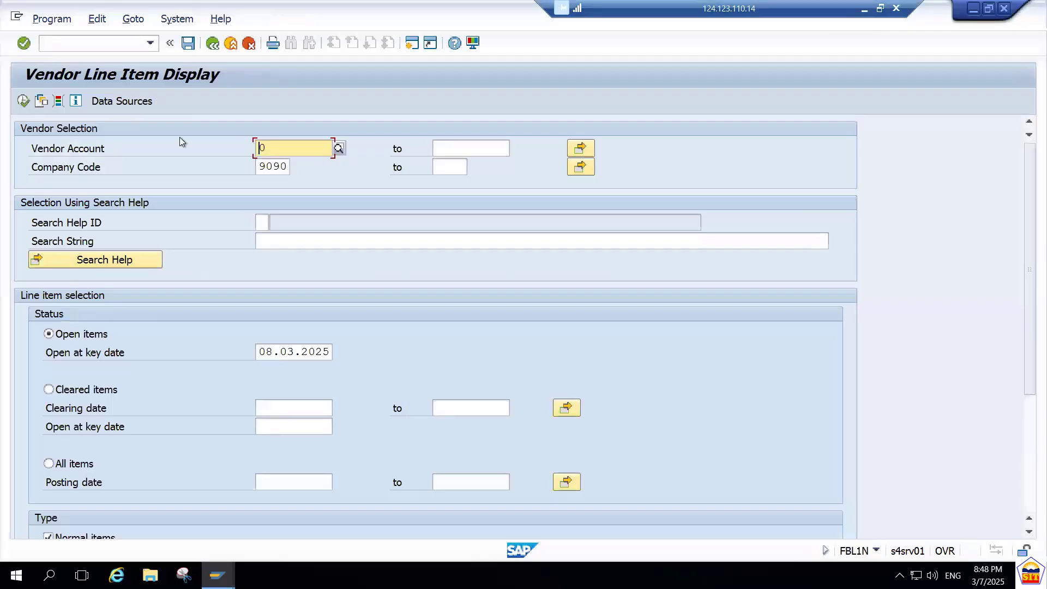
Display all line items for vendor 9051 in company code 9090, and return to the selection screen.
{"action": "type", "text": "09051"}
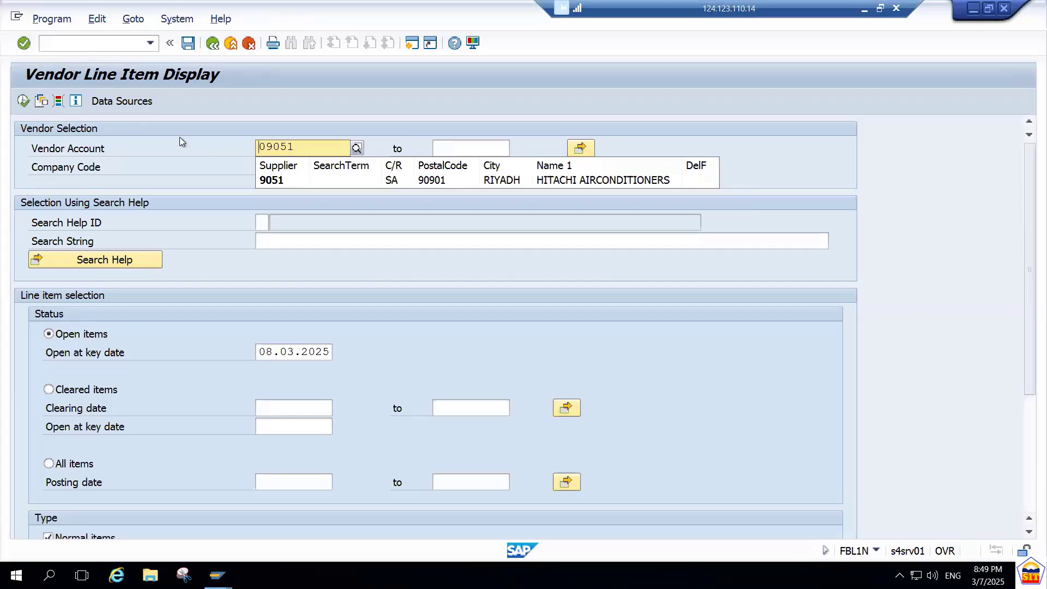
{"action": "key", "text": "BackSpace"}
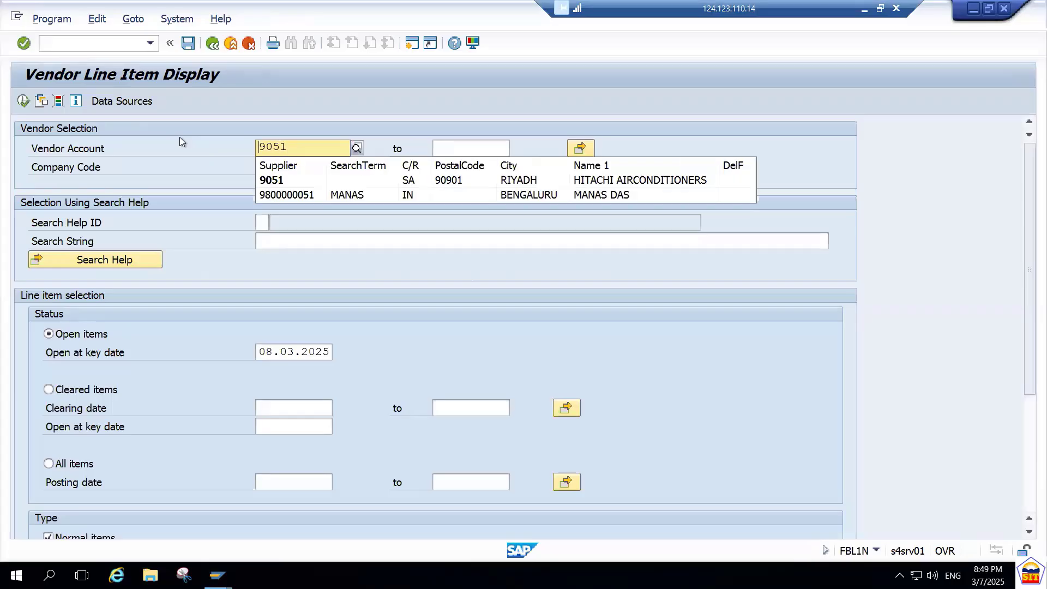
{"action": "left_click", "coordinate": [269, 182]}
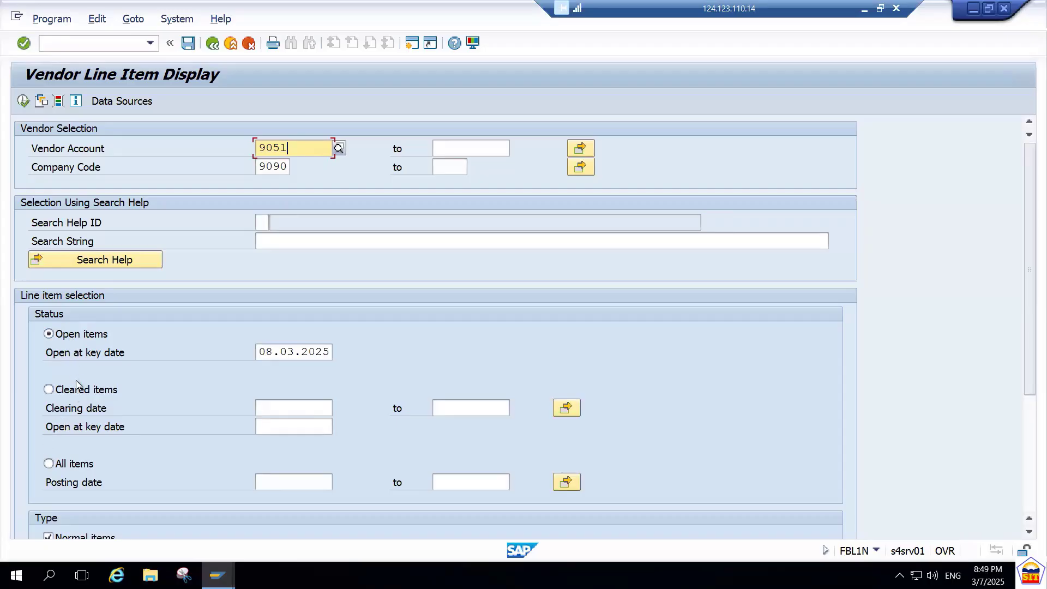
{"action": "left_click", "coordinate": [68, 468]}
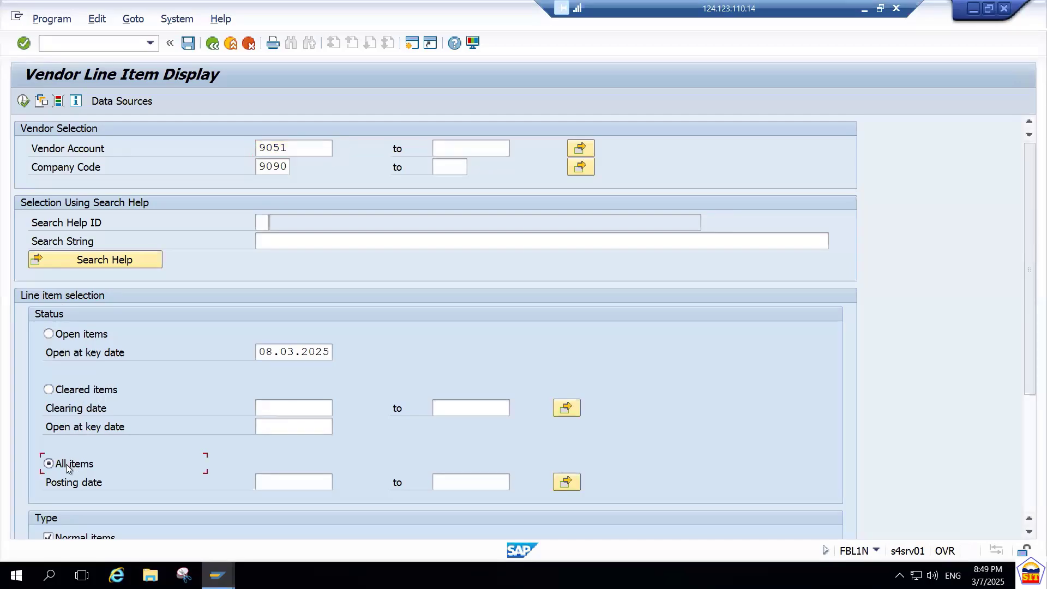
{"action": "left_click", "coordinate": [22, 108]}
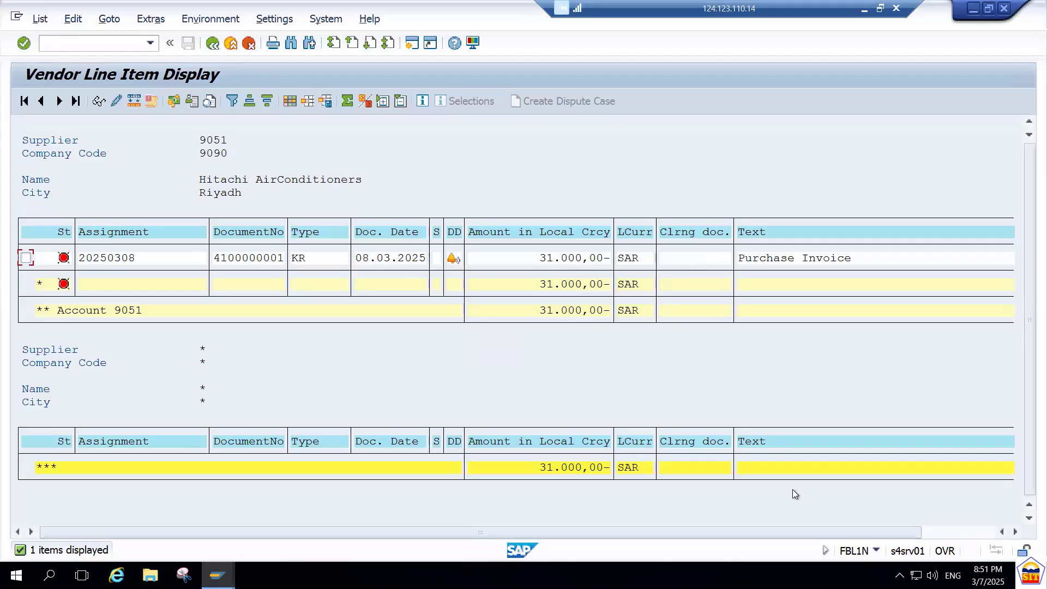
{"action": "left_click", "coordinate": [213, 43]}
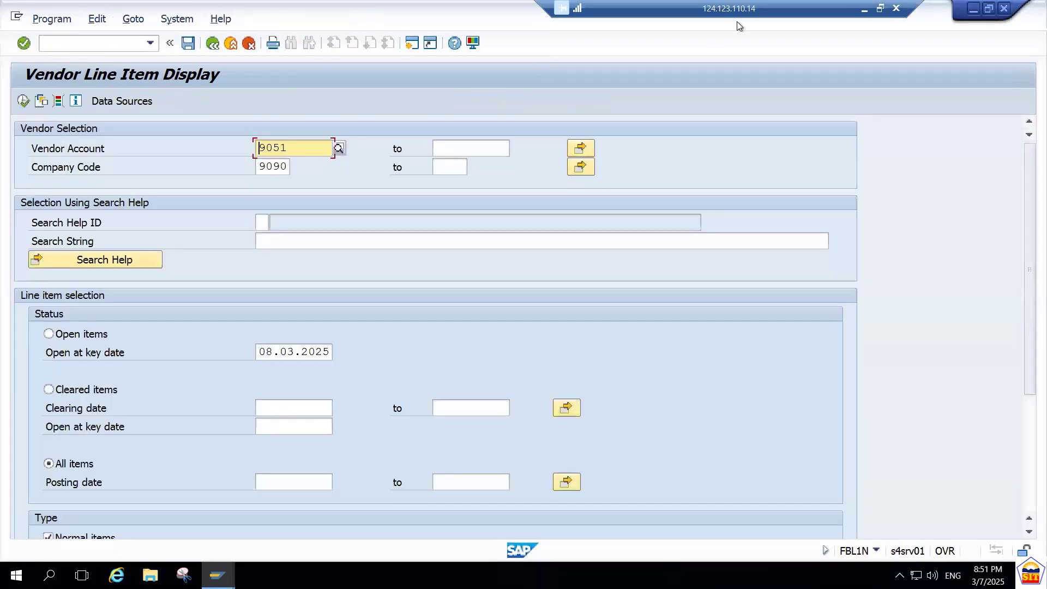
Switch to the S4 HANA AP Accounting PDF to check the reconciliation account balance instructions in Step 14, and return to SAP.
{"action": "left_click", "coordinate": [864, 9]}
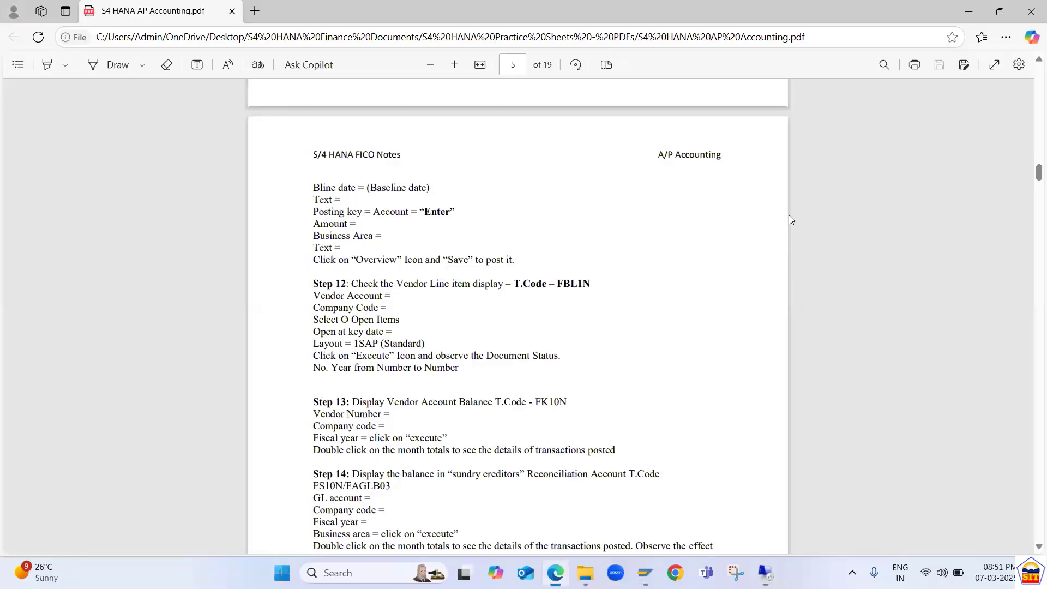
{"action": "scroll", "coordinate": [791, 219], "scroll_direction": "down", "scroll_amount": 3}
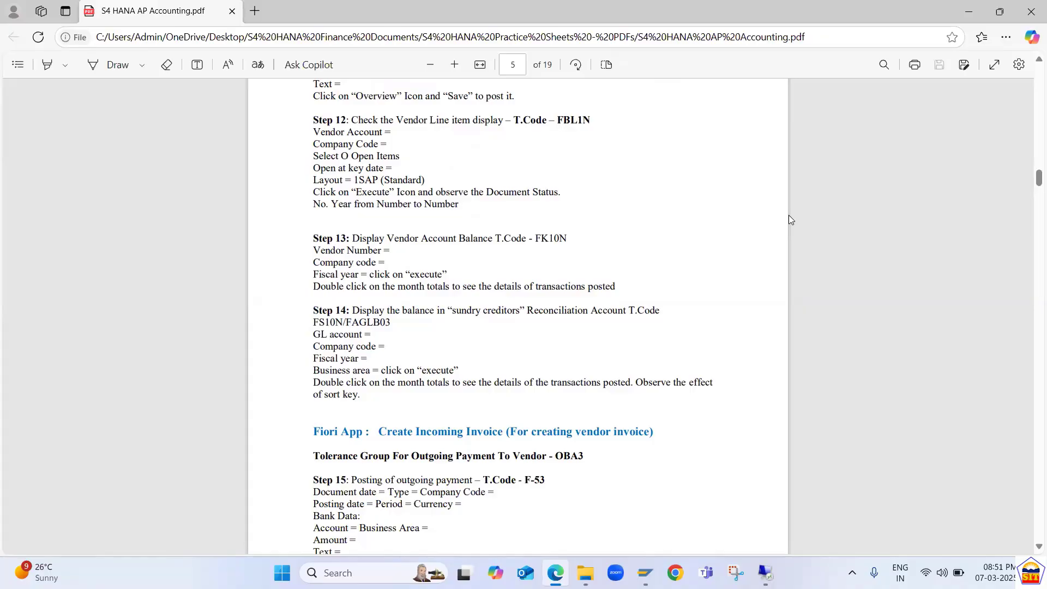
{"action": "key", "text": "alt+Tab"}
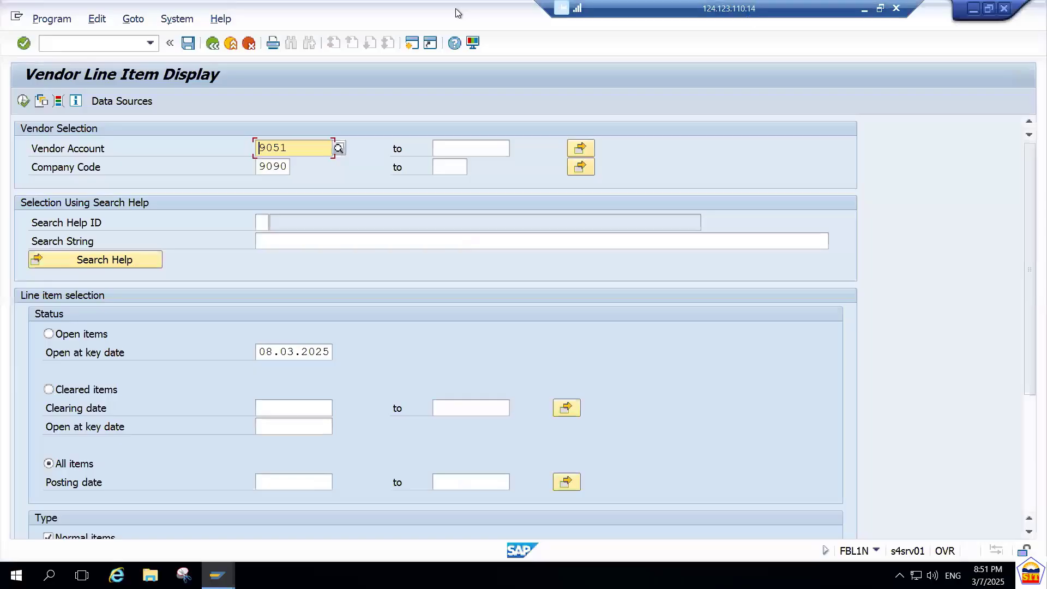
Open the G/L account balance display with transaction FS10N.
{"action": "left_click", "coordinate": [125, 50]}
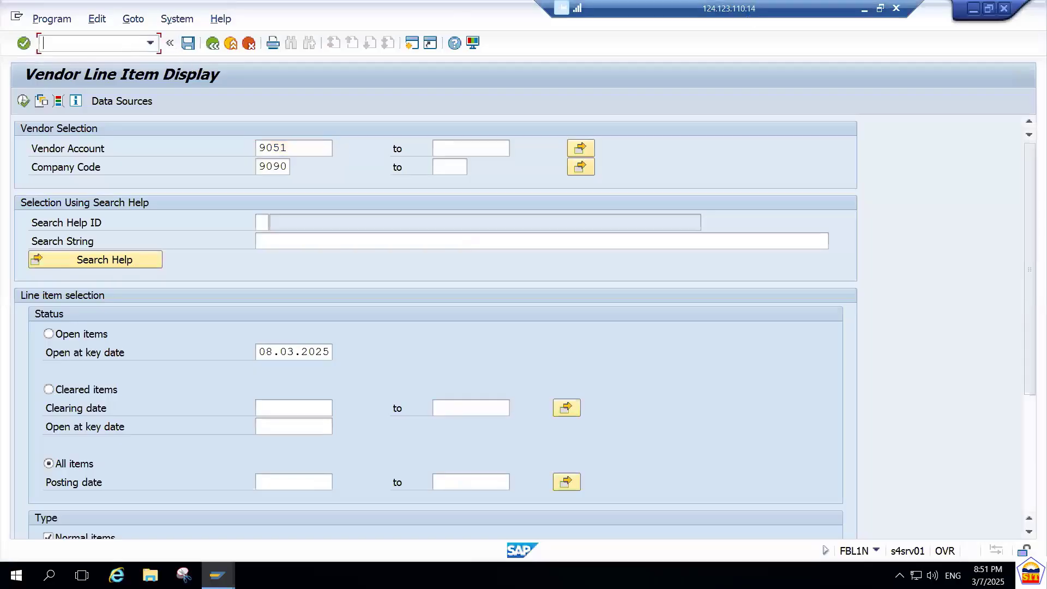
{"action": "type", "text": "/nfs10n"}
{"action": "key", "text": "Return"}
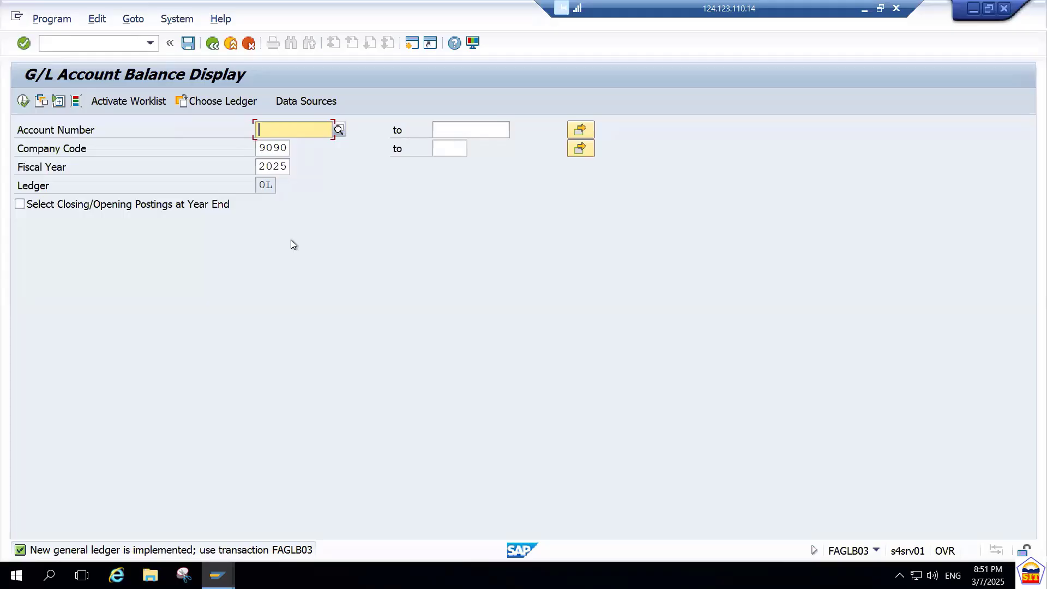
Display the balance of G/L account 100500 for company code 9090 and fiscal year 2025, and examine the period 3 credit.
{"action": "type", "text": "100500"}
{"action": "key", "text": "Tab"}
{"action": "key", "text": "Tab"}
{"action": "key", "text": "Tab"}
{"action": "key", "text": "Tab"}
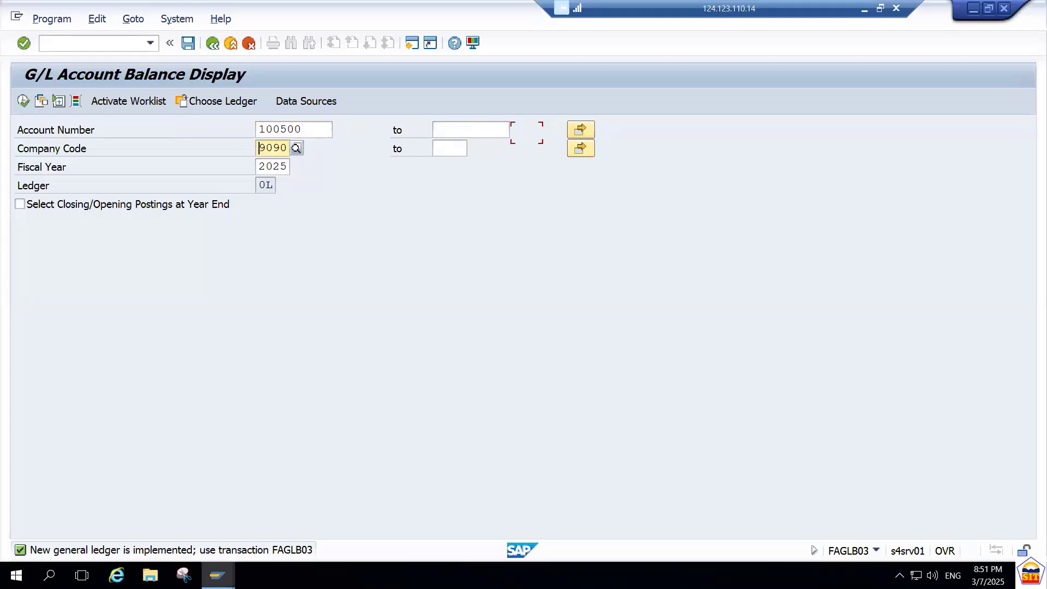
{"action": "left_click", "coordinate": [23, 101]}
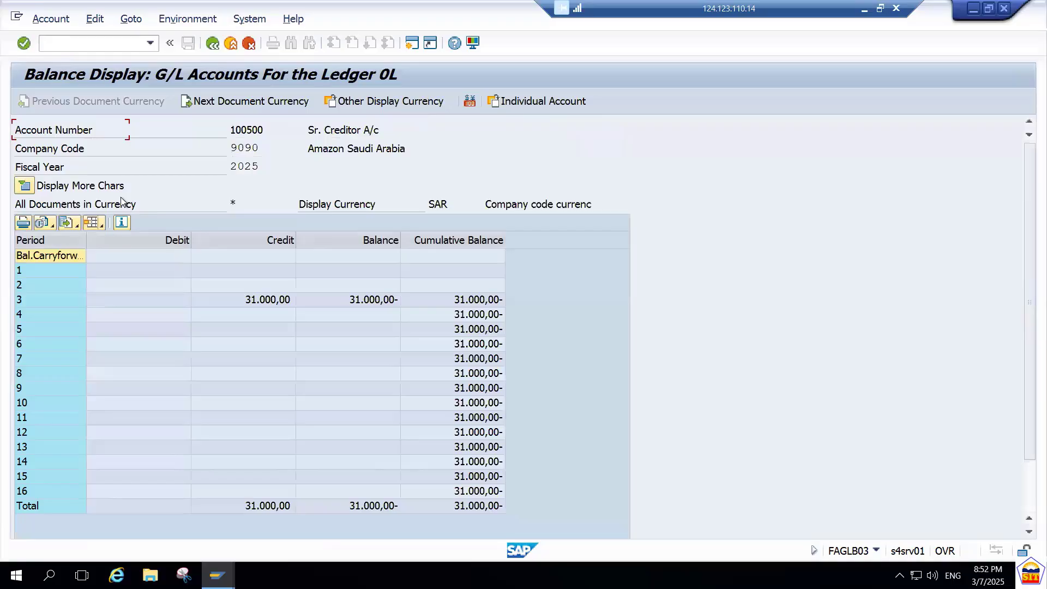
{"action": "left_click", "coordinate": [271, 303]}
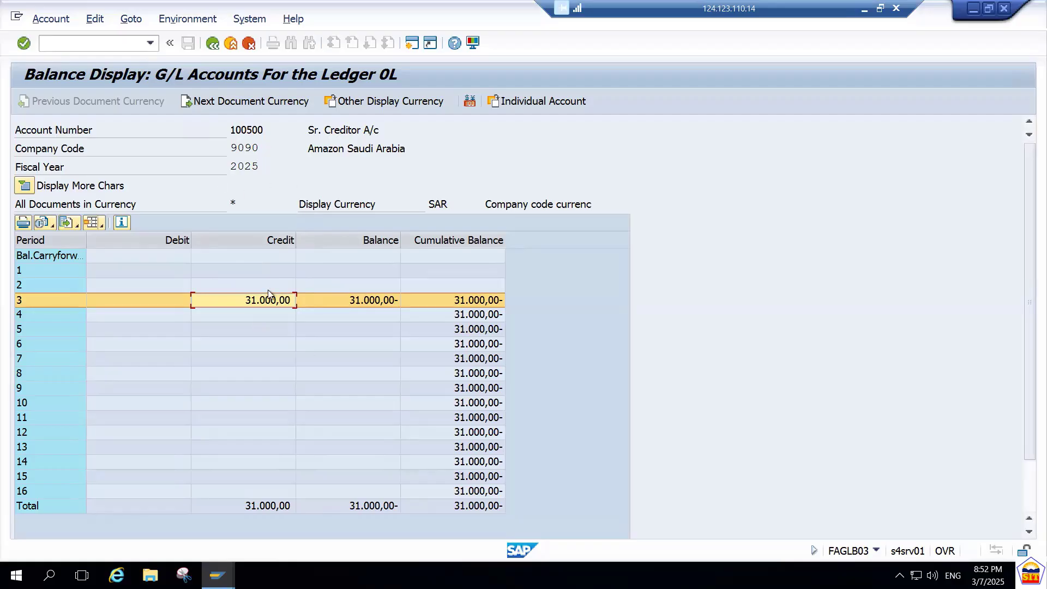
{"action": "key", "text": "alt+Tab"}
{"action": "key", "text": "alt+Tab"}
{"action": "key", "text": "alt+Tab"}
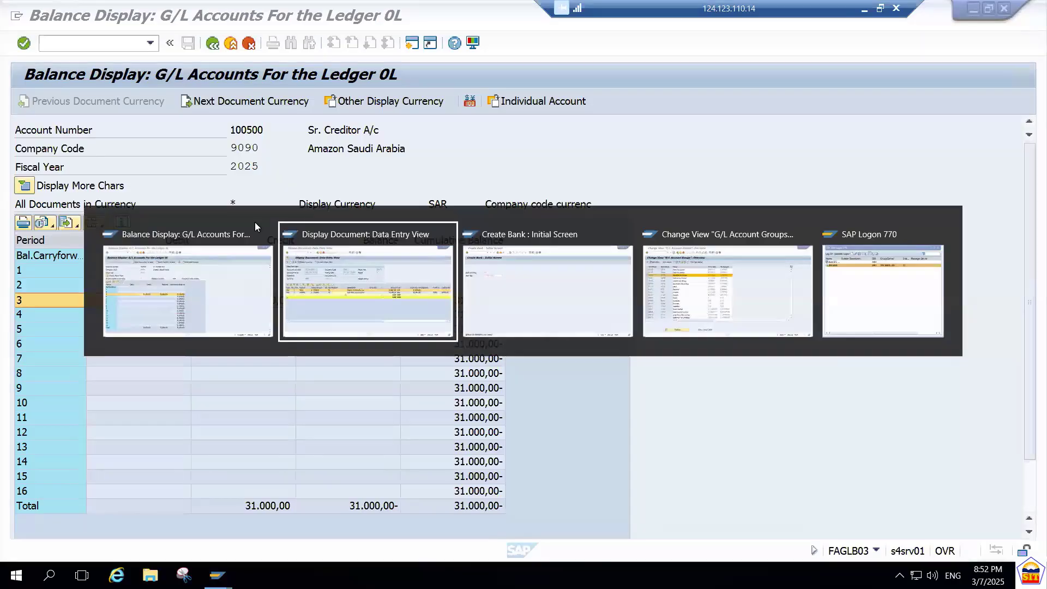
{"action": "key", "text": "alt+Tab"}
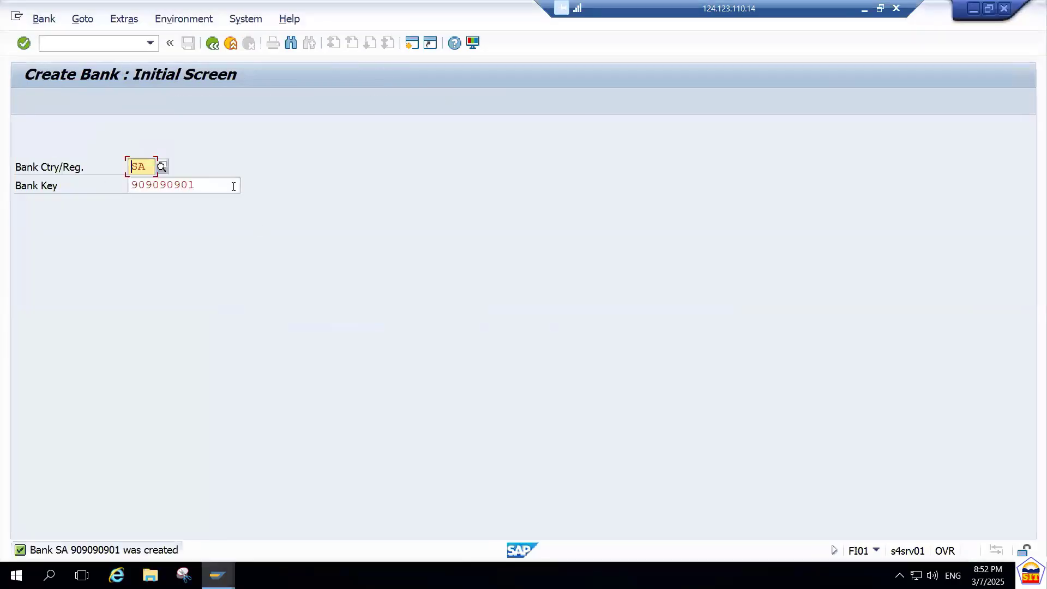
{"action": "key", "text": "alt+Tab"}
{"action": "key", "text": "alt+Tab"}
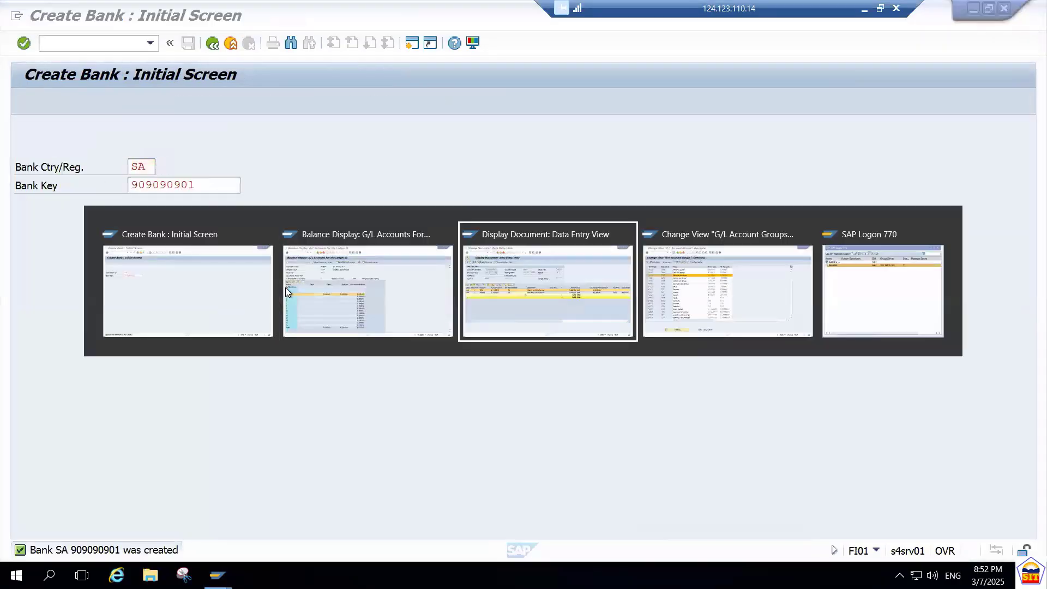
{"action": "key", "text": "alt+Tab"}
{"action": "key", "text": "alt+Tab"}
{"action": "key", "text": "alt+Tab"}
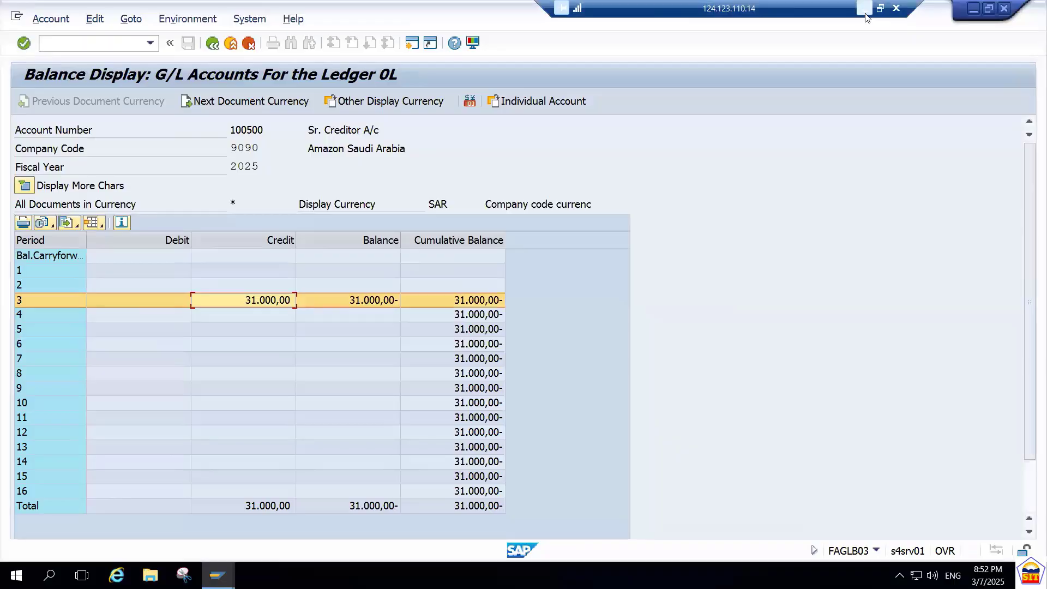
Switch to the S4 HANA AP Accounting PDF and read the Step 15 instructions for posting an outgoing payment with F-53.
{"action": "left_click", "coordinate": [864, 8]}
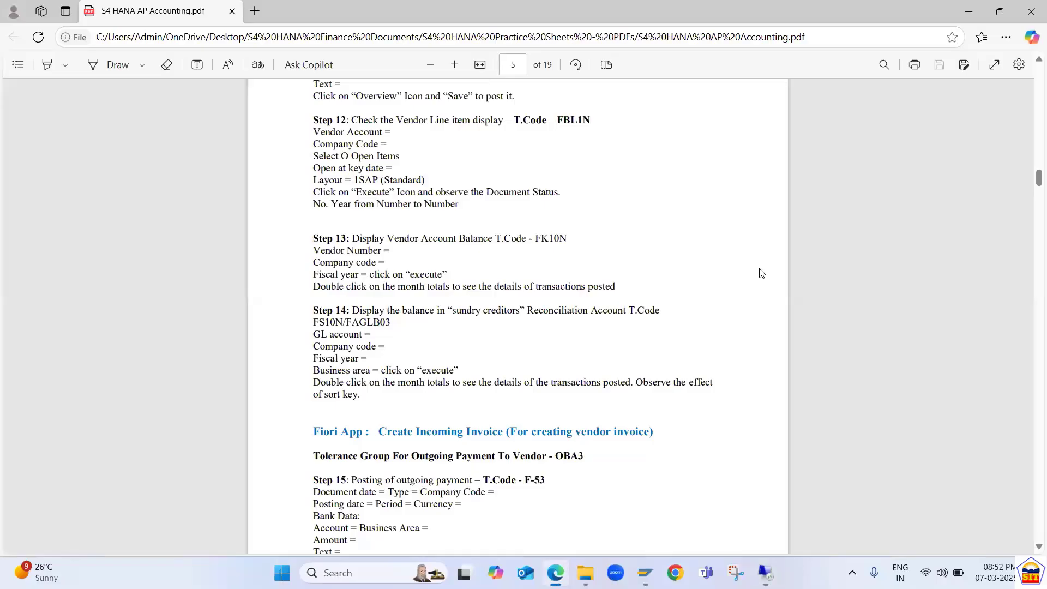
{"action": "scroll", "coordinate": [761, 273], "scroll_direction": "down", "scroll_amount": 3}
{"action": "scroll", "coordinate": [762, 273], "scroll_direction": "down", "scroll_amount": 2}
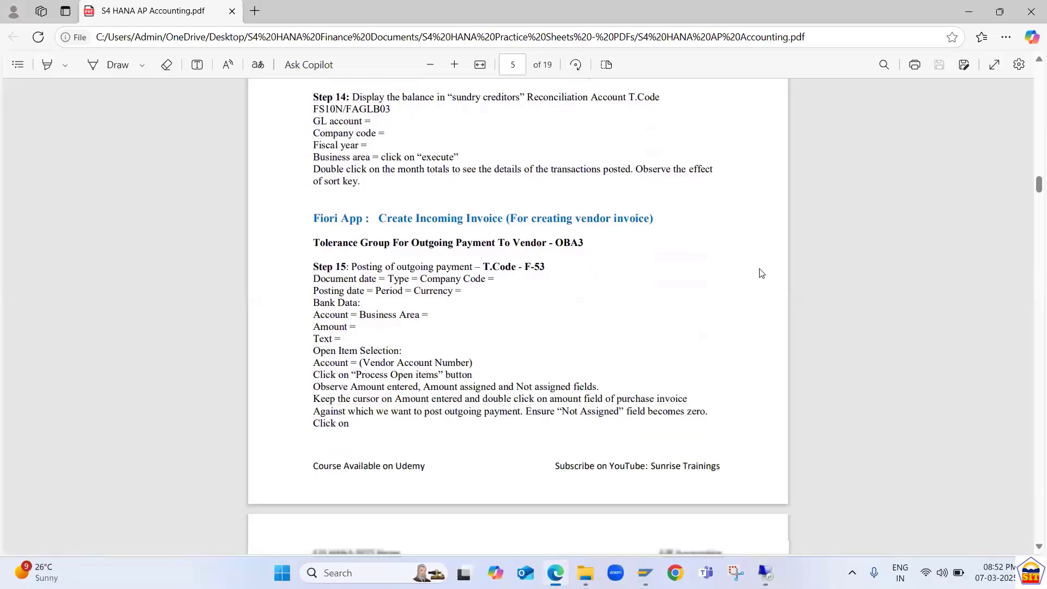
{"action": "scroll", "coordinate": [761, 273], "scroll_direction": "down", "scroll_amount": 1}
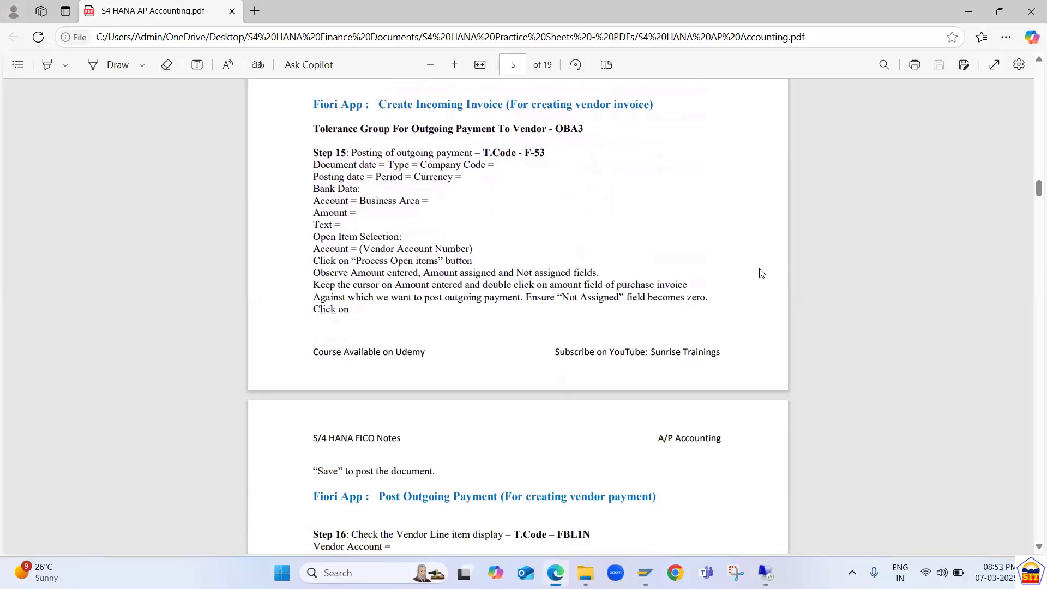